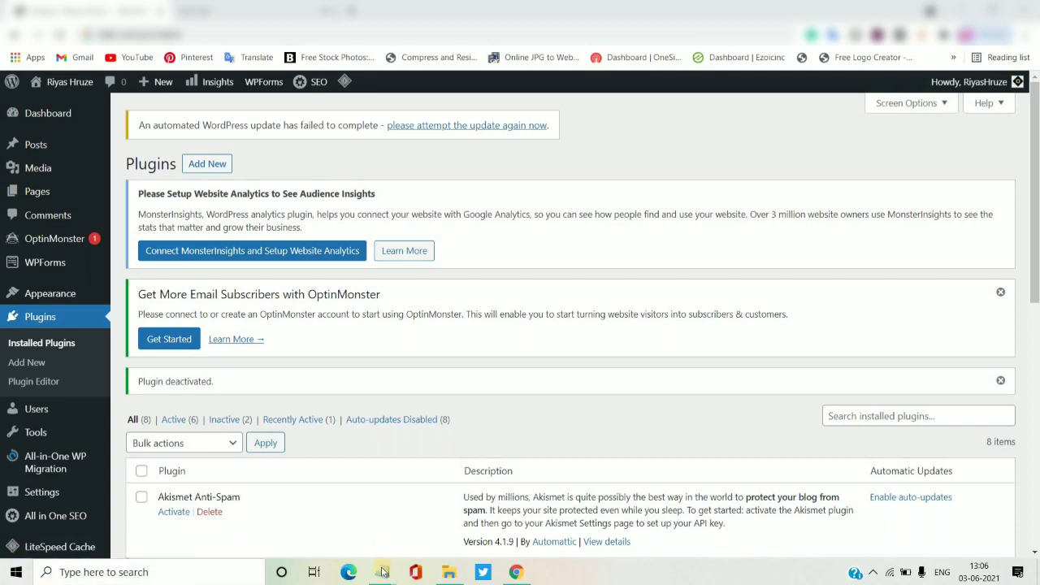
# - Open the General settings and replace the site tagline with "onlinemoneymakerss |"
pyautogui.moveTo(67, 494)
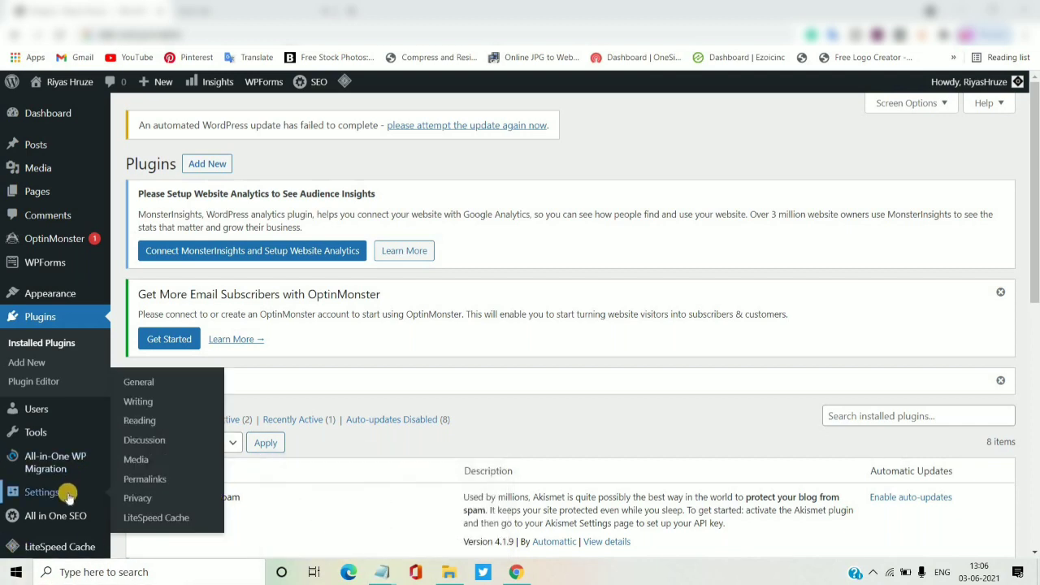
pyautogui.click(130, 386)
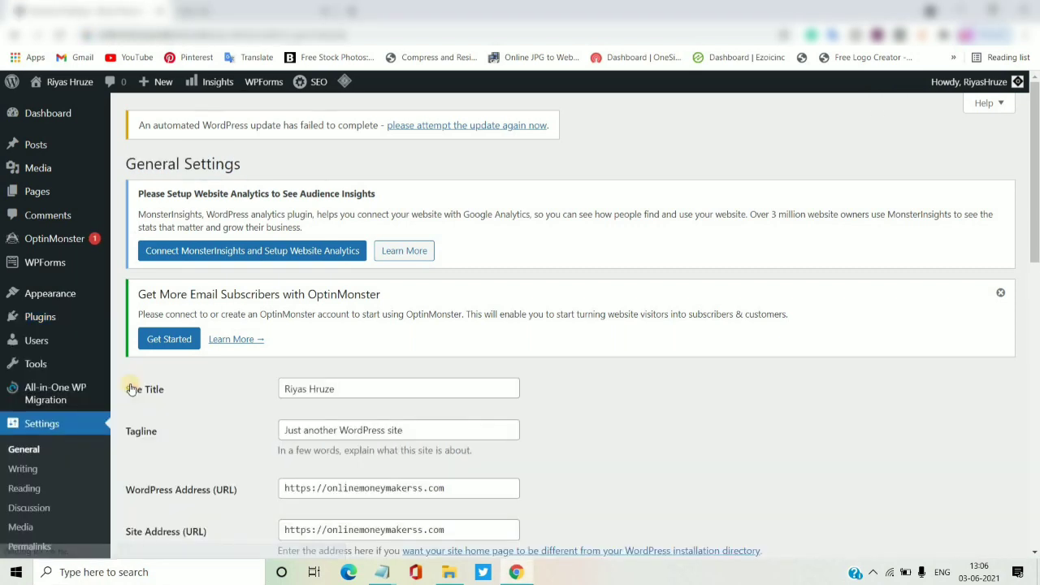
pyautogui.scroll(-3, 503, 217)
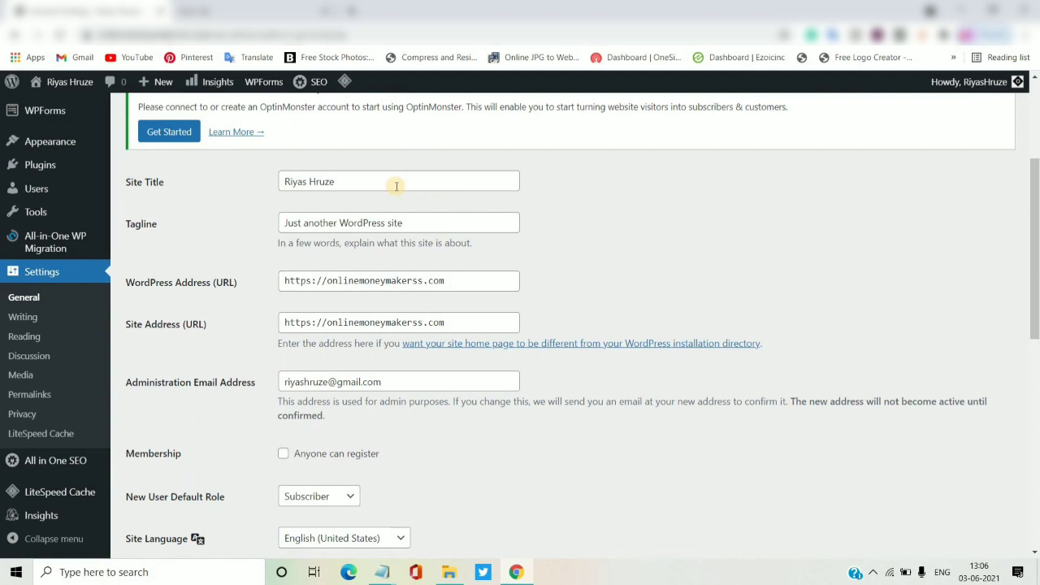
pyautogui.click(281, 222)
pyautogui.moveTo(281, 222); pyautogui.dragTo(438, 221)
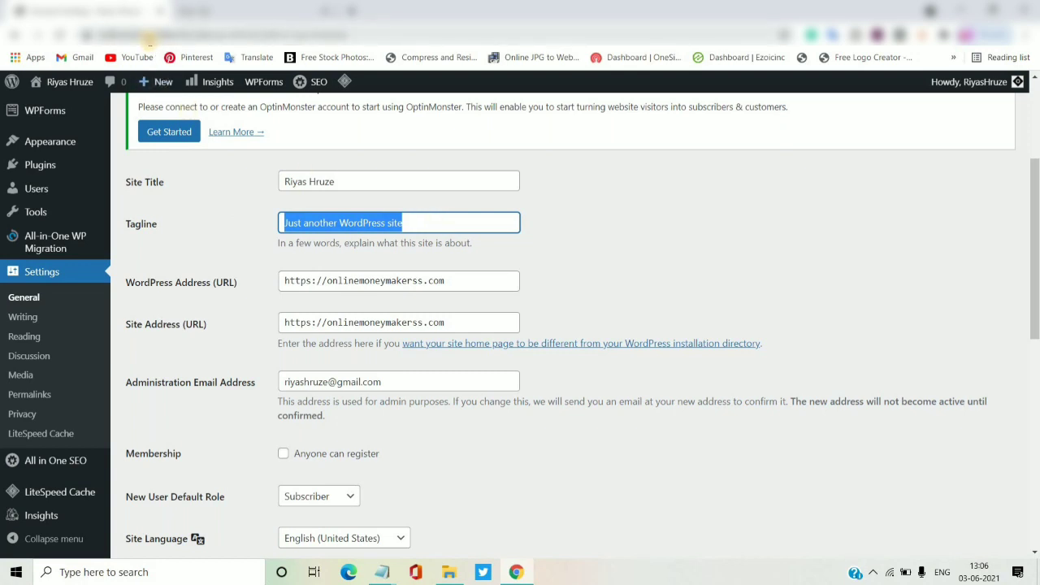
pyautogui.click(150, 39)
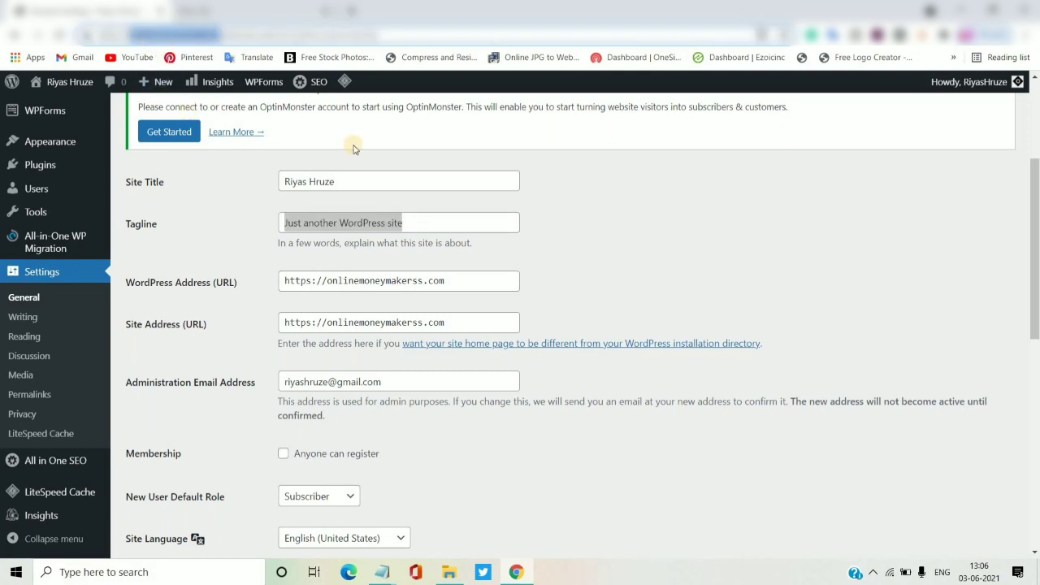
pyautogui.click(323, 219)
pyautogui.click(323, 219)
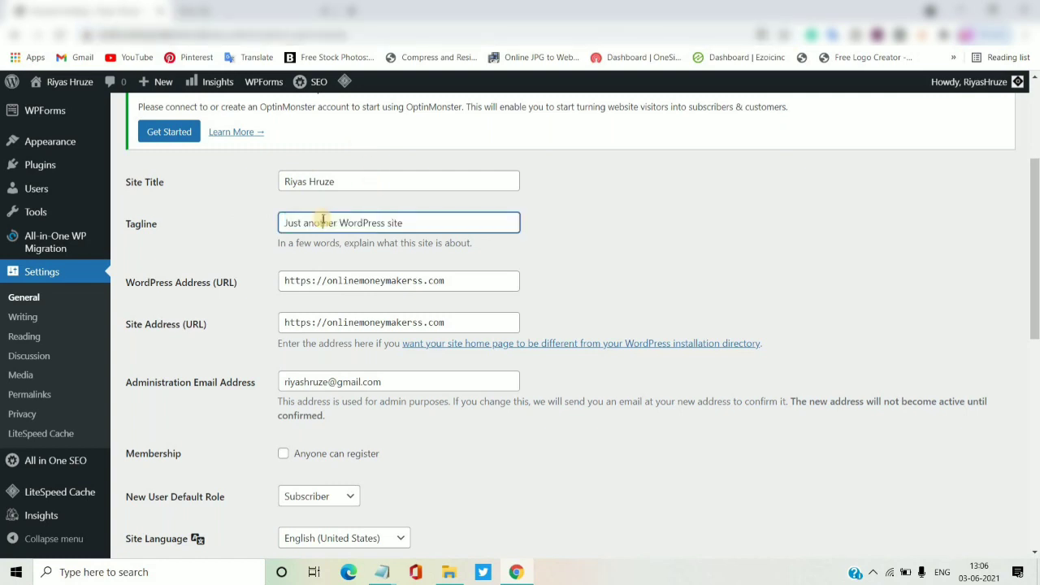
pyautogui.hotkey('ctrl', 'a')
pyautogui.write('onlinemoneymakerss')
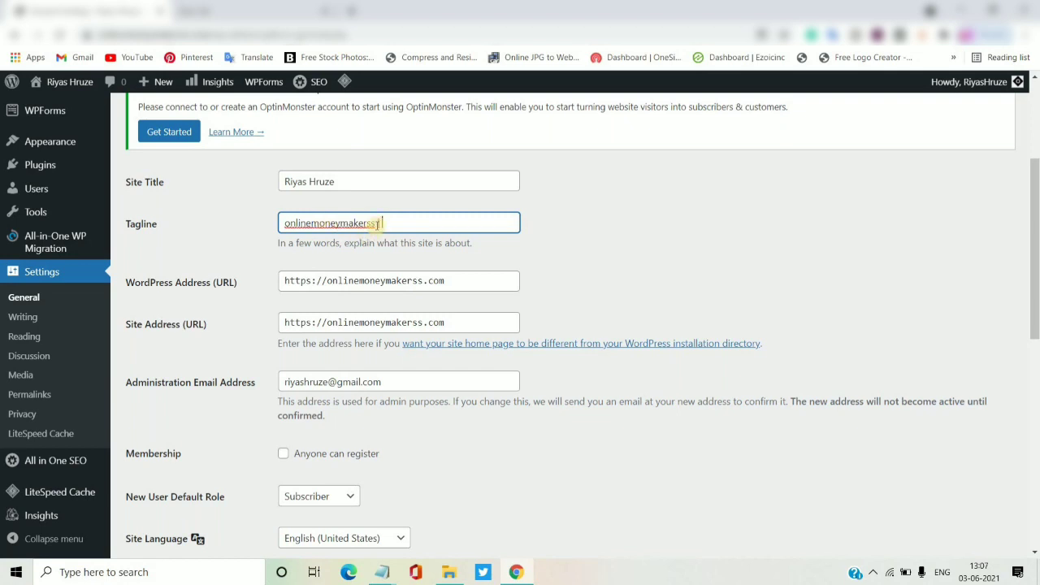
pyautogui.write('|')
# - Review the site address, language, timezone, date and time format settings, and save the General settings
pyautogui.moveTo(312, 282); pyautogui.dragTo(288, 284)
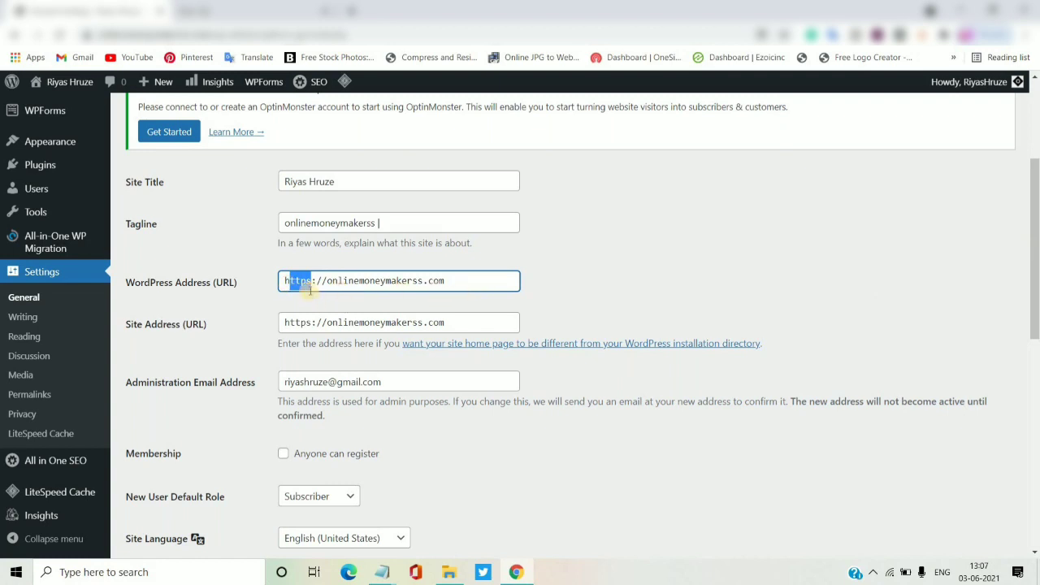
pyautogui.moveTo(1036, 284); pyautogui.dragTo(1033, 354)
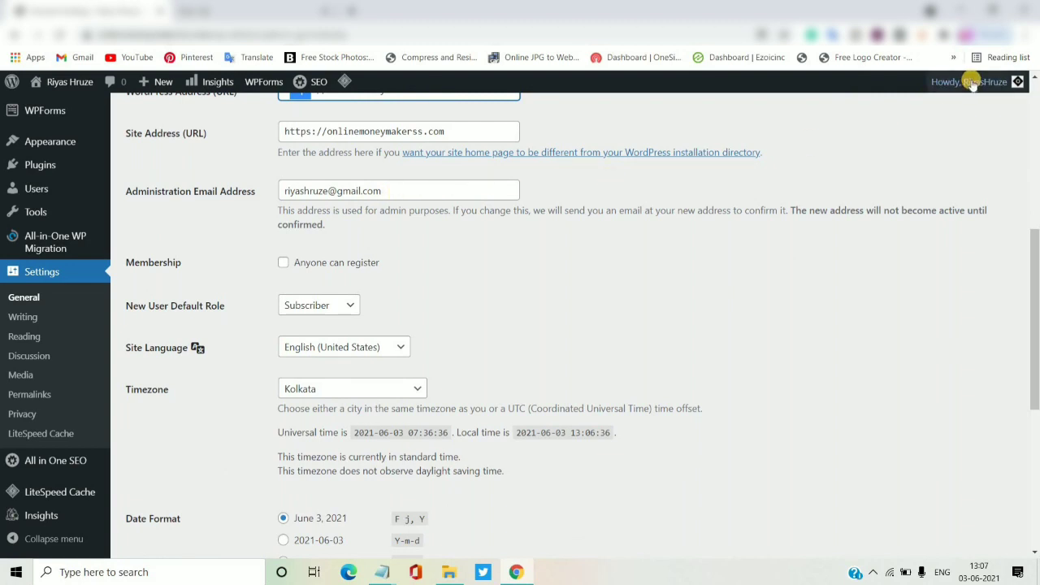
pyautogui.moveTo(971, 82)
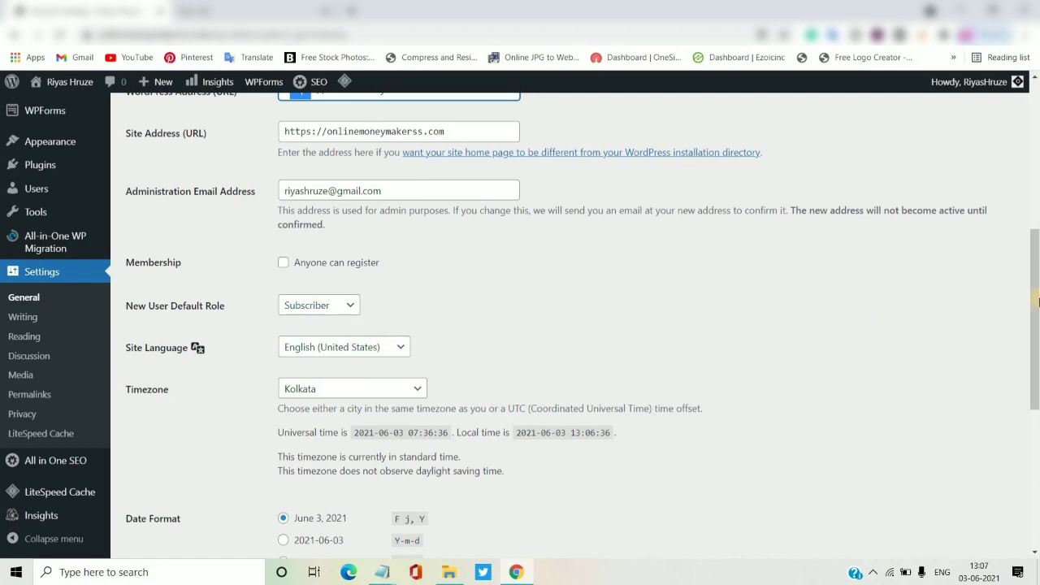
pyautogui.moveTo(1036, 297); pyautogui.dragTo(1037, 372)
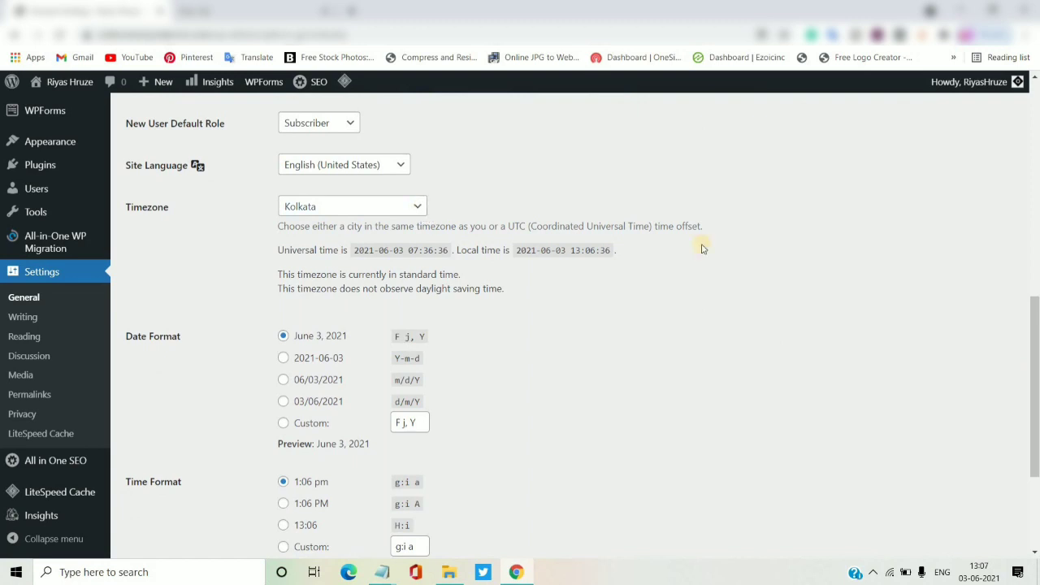
pyautogui.moveTo(1036, 343); pyautogui.dragTo(1036, 413)
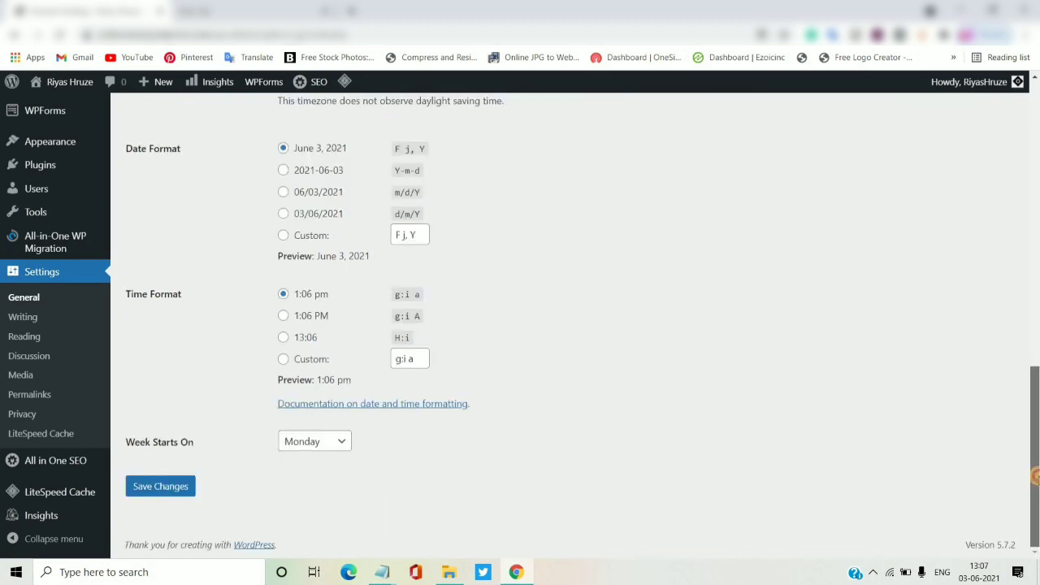
pyautogui.click(154, 492)
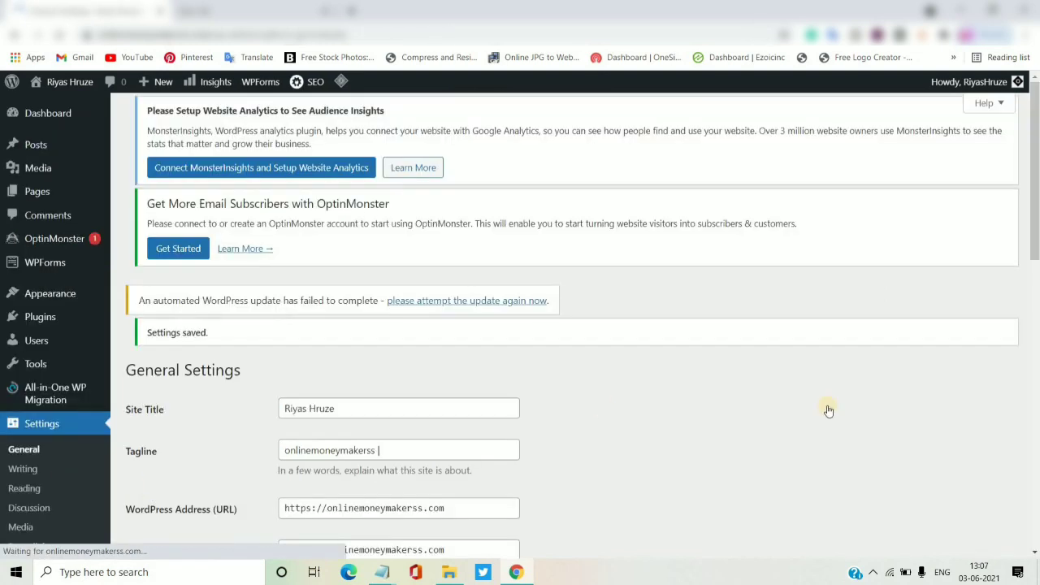
# - Open the Reading settings, check the search engine visibility option, and save the settings
pyautogui.scroll(-3, 172, 339)
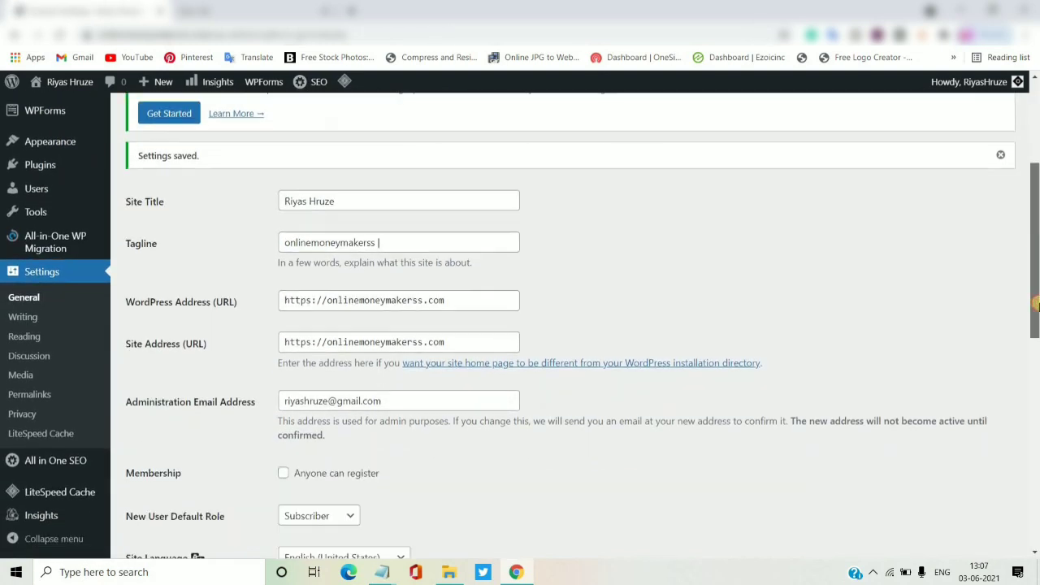
pyautogui.click(38, 339)
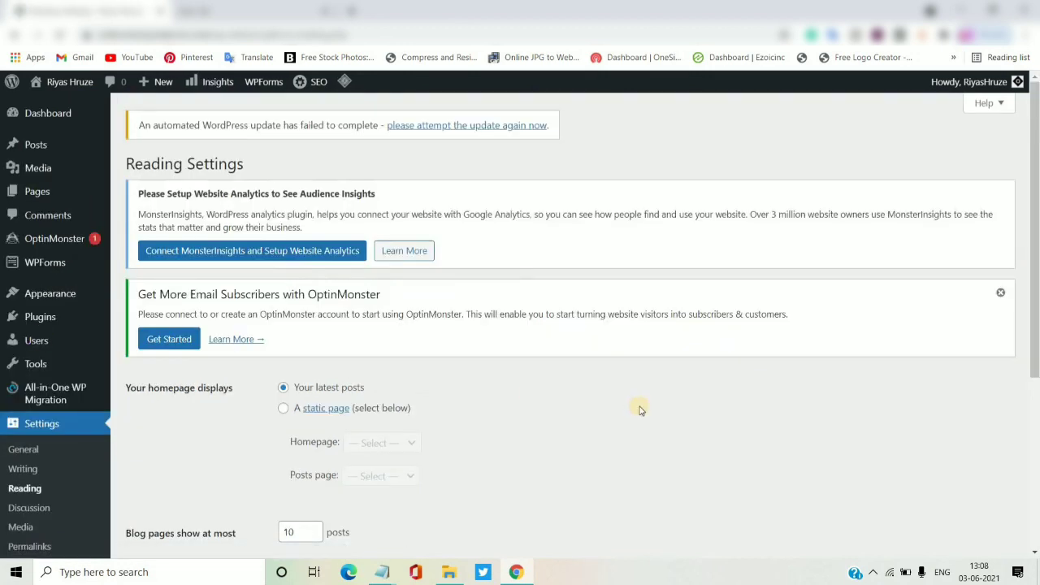
pyautogui.moveTo(1037, 249); pyautogui.dragTo(1036, 393)
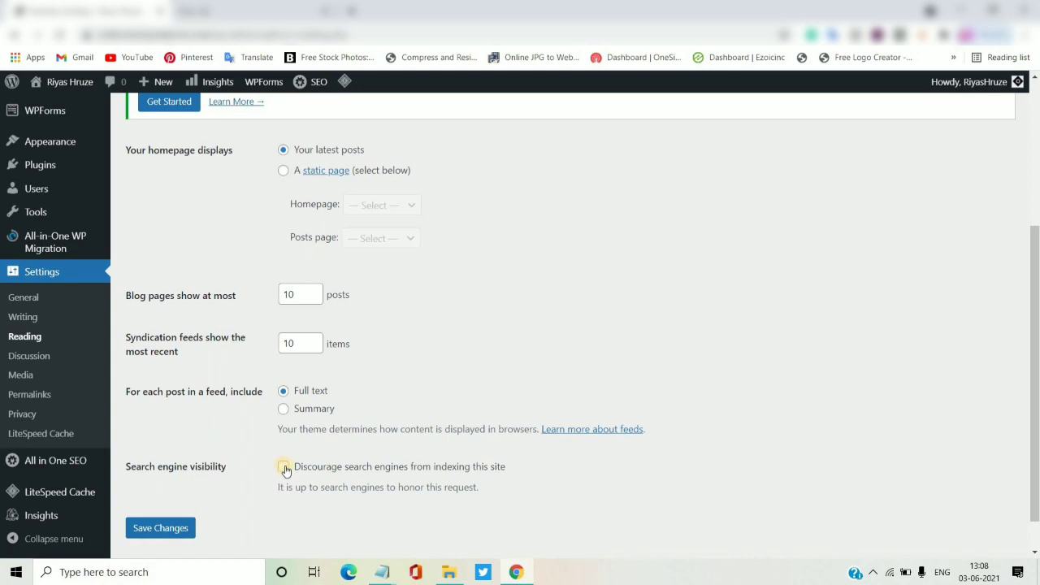
pyautogui.click(180, 528)
# - Open the Permalinks settings and choose Custom Structure as the permalink type
pyautogui.click(34, 397)
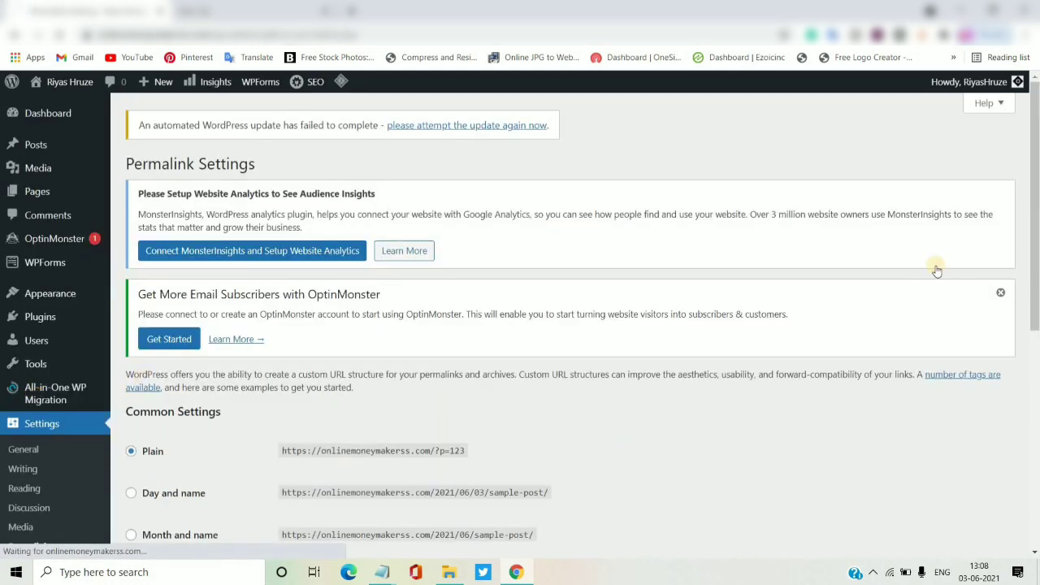
pyautogui.moveTo(1036, 236); pyautogui.dragTo(1036, 400)
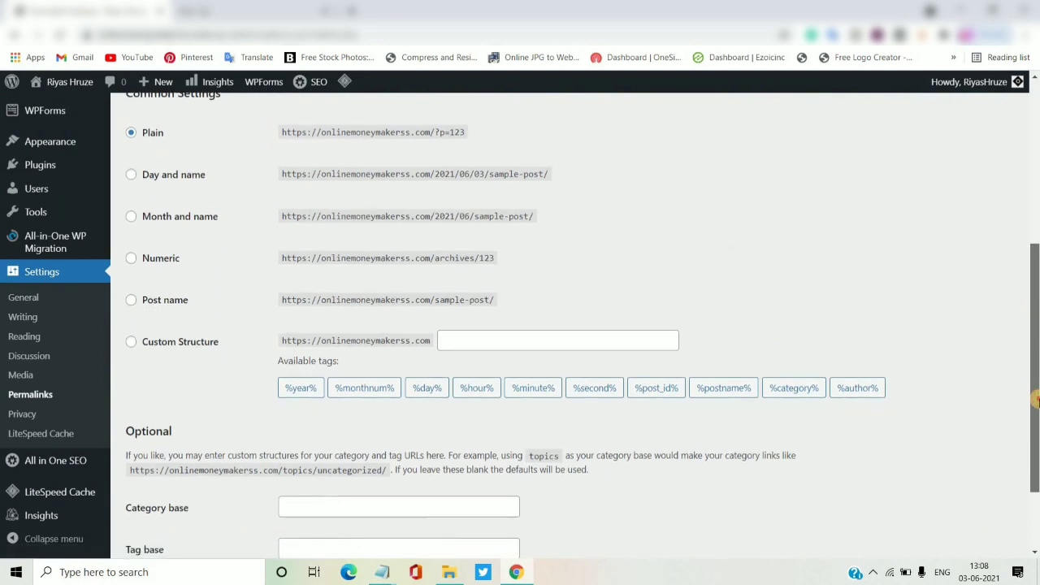
pyautogui.click(130, 342)
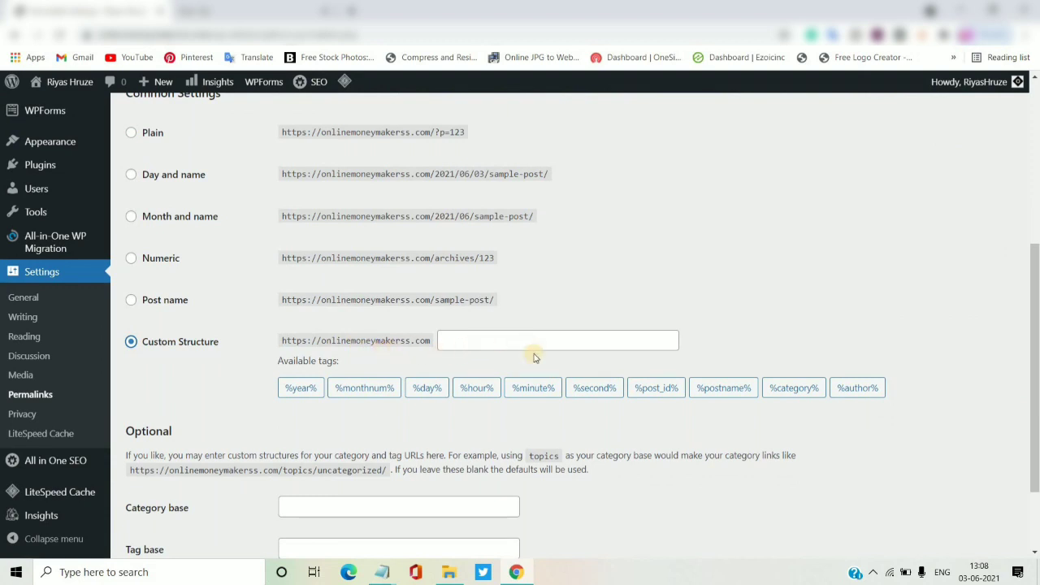
pyautogui.click(780, 389)
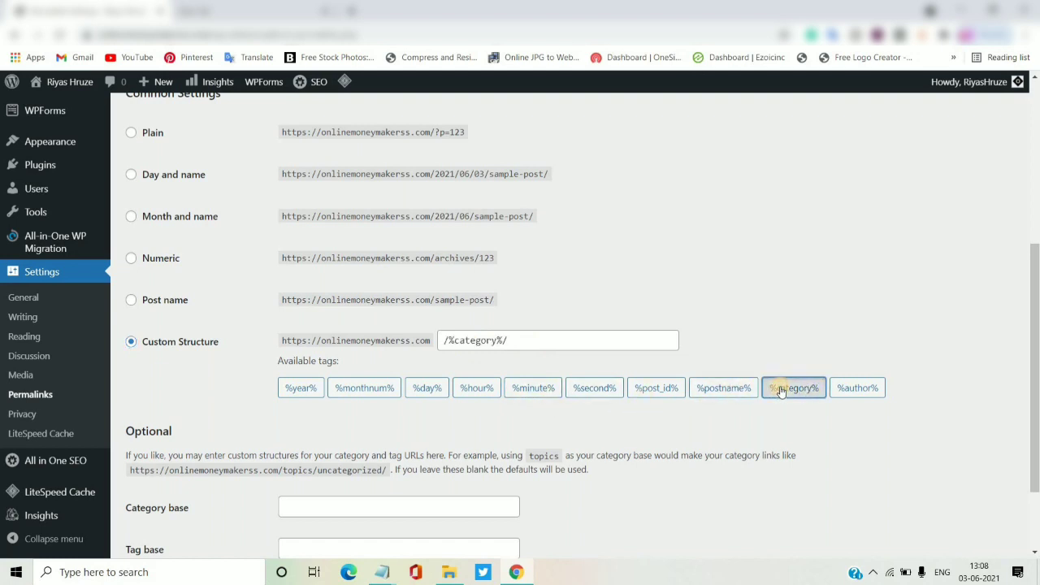
pyautogui.click(729, 390)
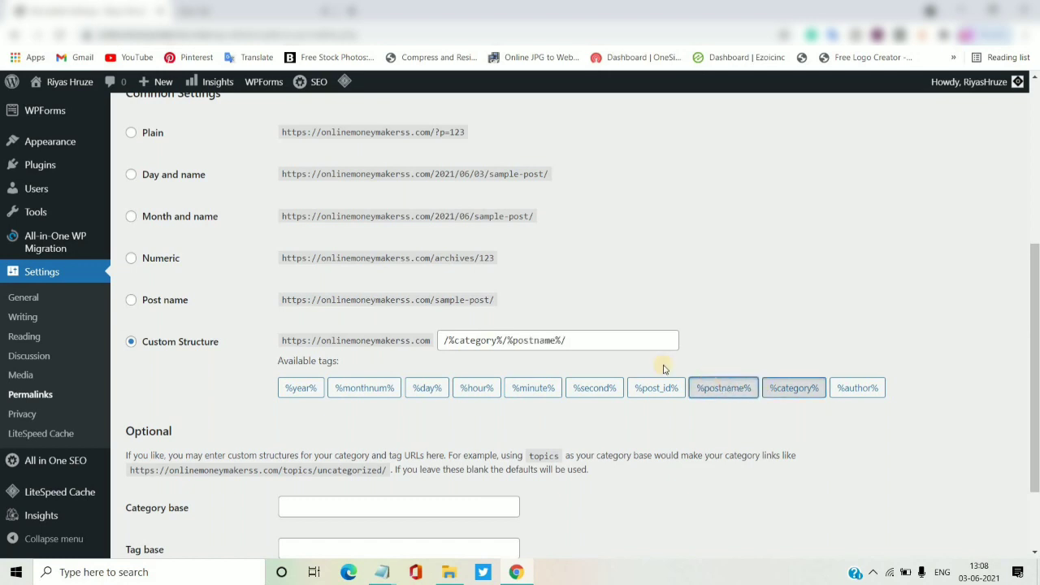
pyautogui.moveTo(590, 341); pyautogui.dragTo(376, 367)
pyautogui.press('BackSpace')
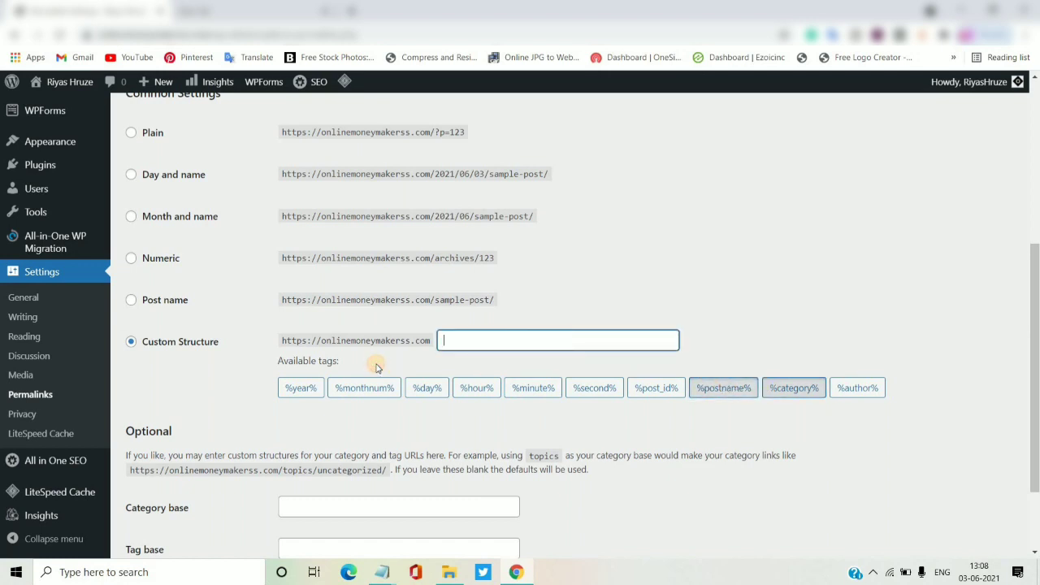
# - Set the custom permalink structure to /%postname%/ using the available postname tag, and save the permalink settings
pyautogui.click(727, 390)
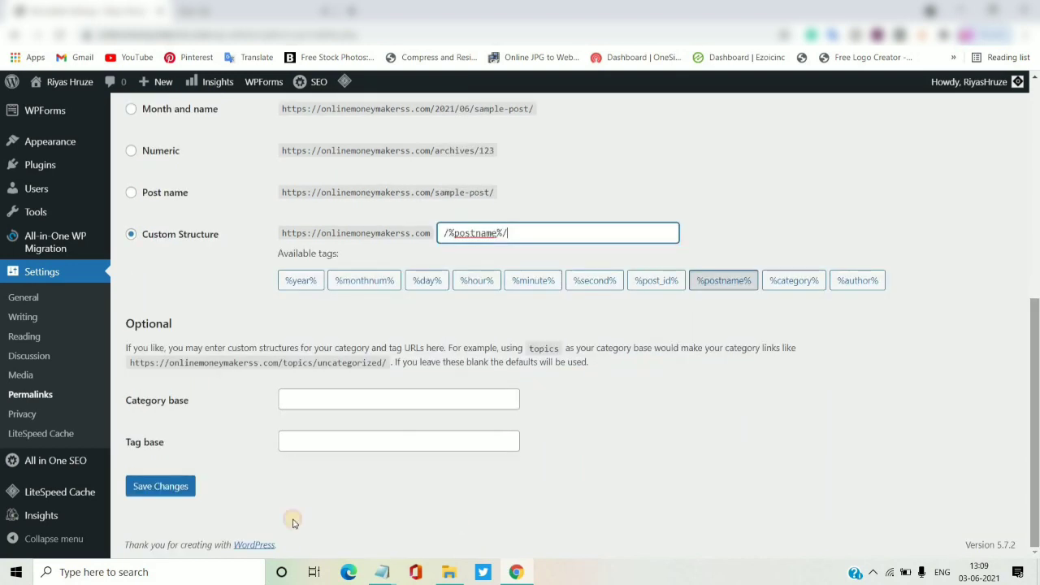
pyautogui.click(162, 488)
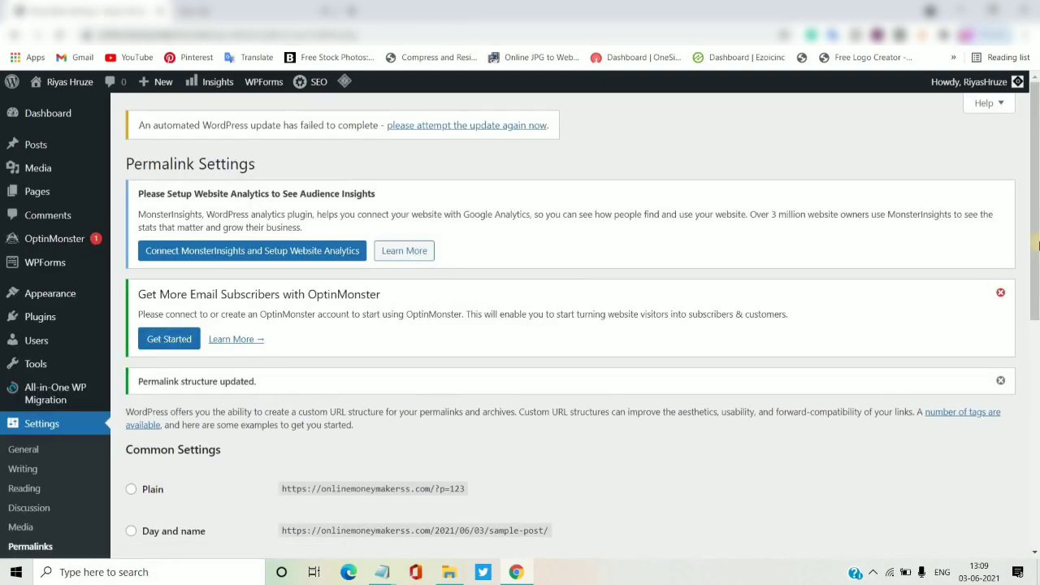
pyautogui.scroll(-5, 1036, 255)
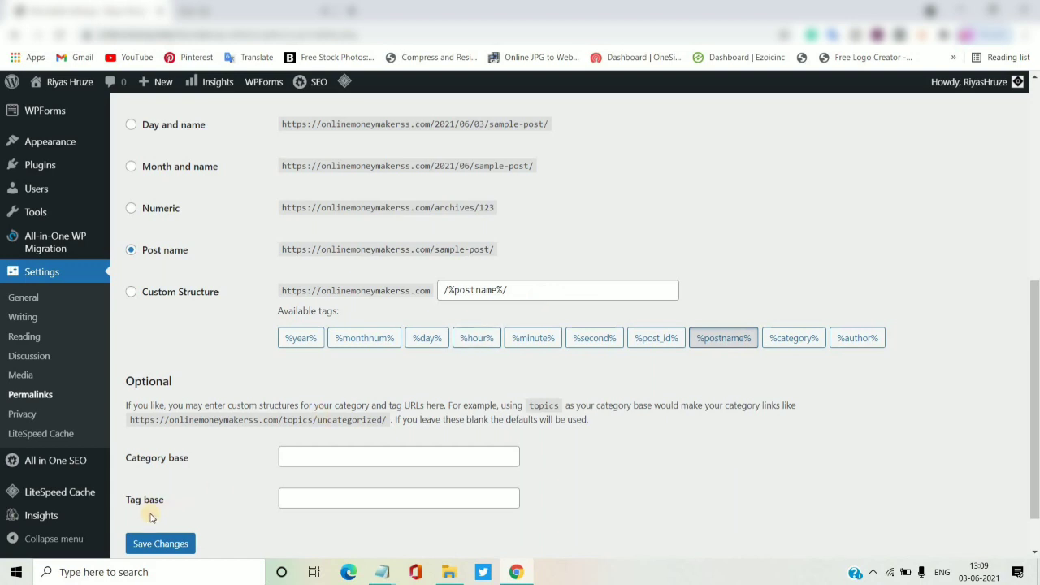
pyautogui.click(160, 544)
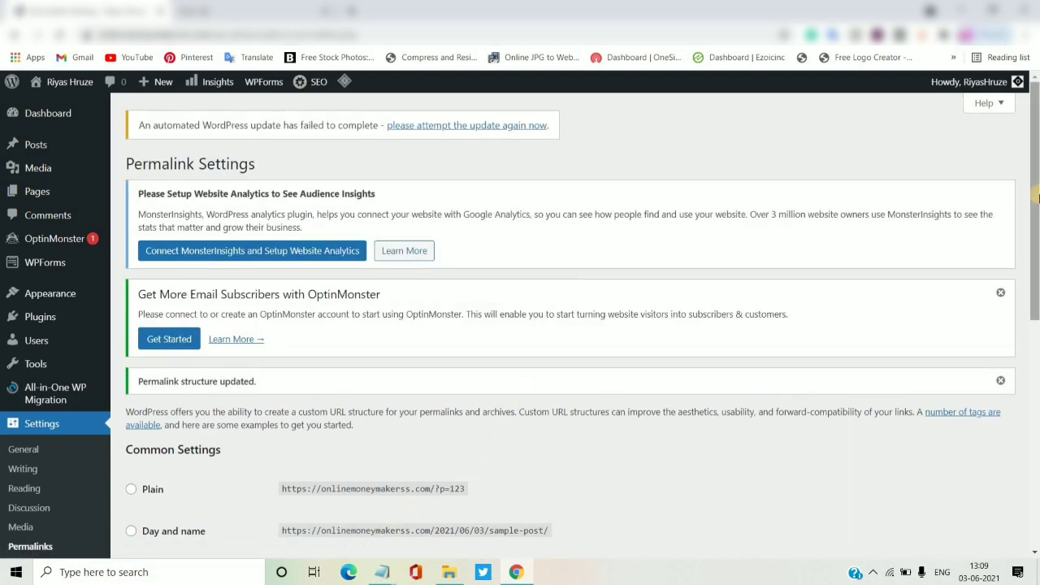
# - Open the list of installed plugins
pyautogui.scroll(-2, 94, 239)
pyautogui.moveTo(60, 193)
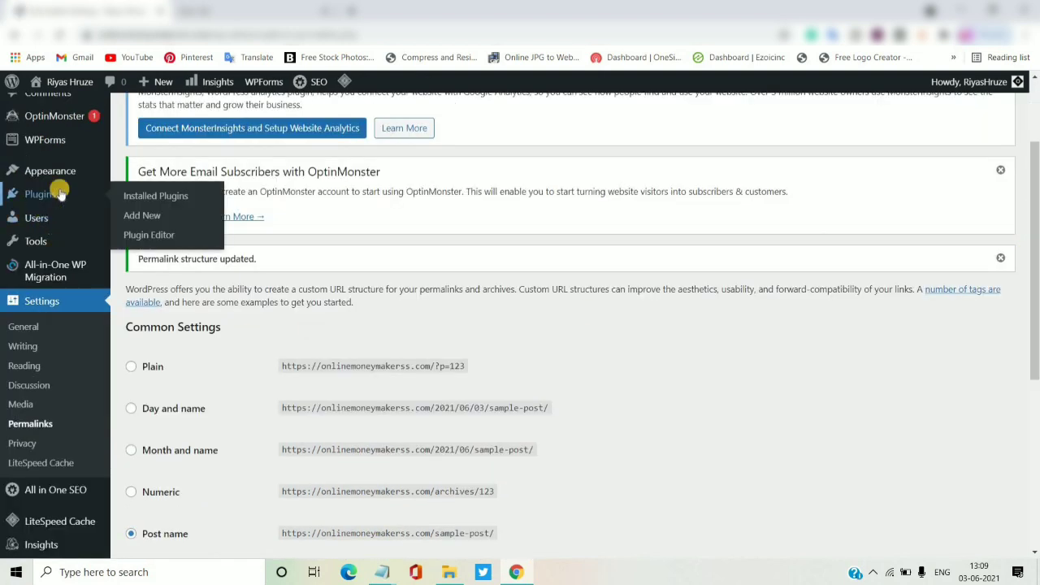
pyautogui.click(151, 198)
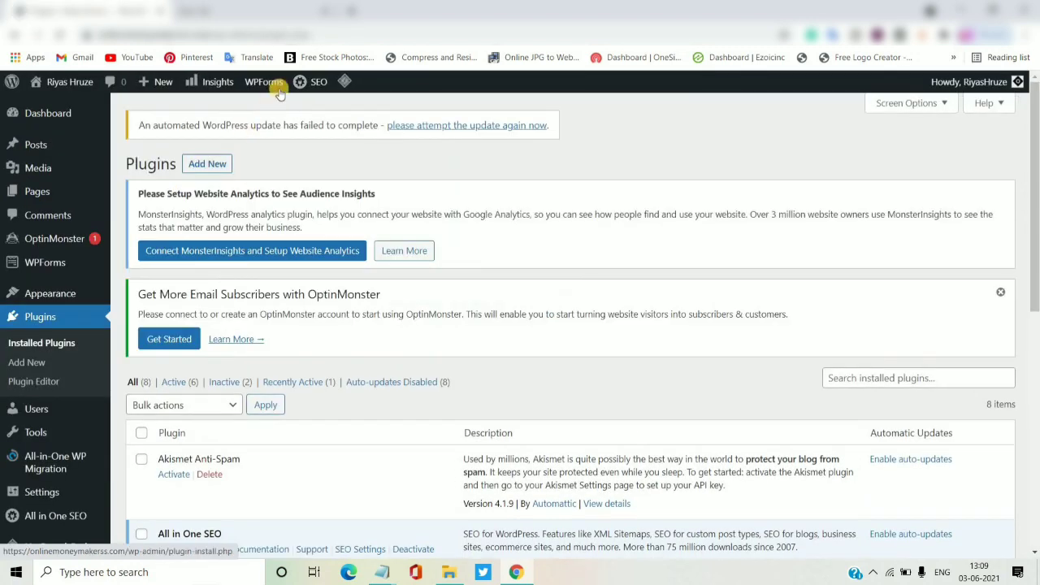
pyautogui.moveTo(260, 87)
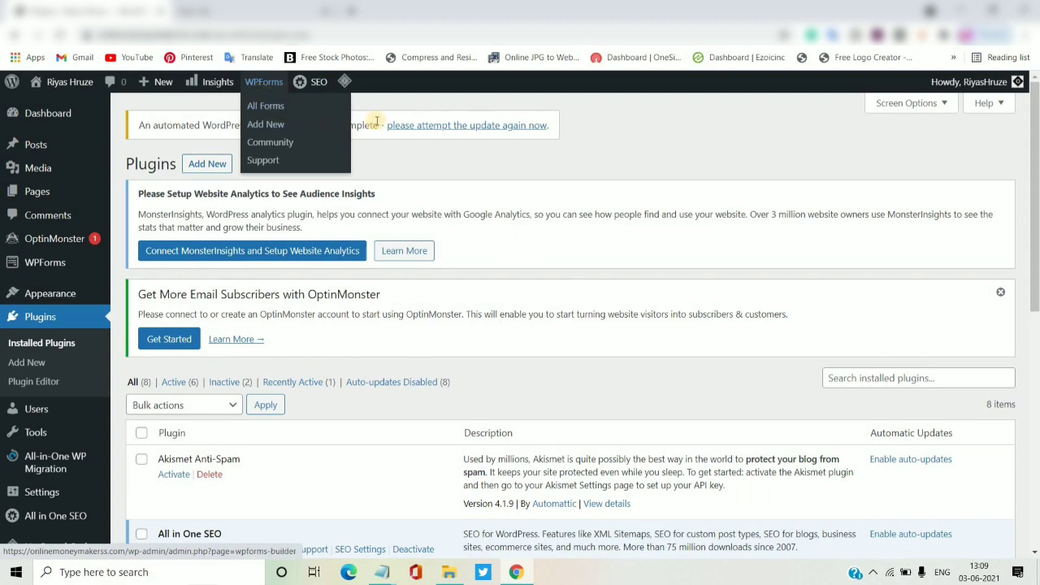
pyautogui.moveTo(358, 92)
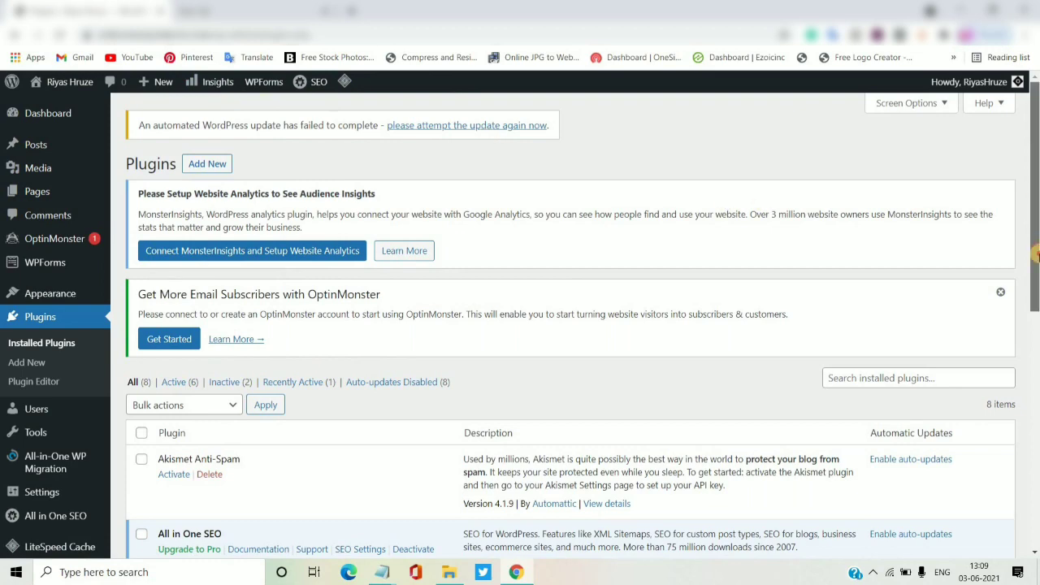
# - Select every installed plugin from All in One SEO through WPForms Lite, leaving out Akismet Anti-Spam, and deactivate them with one bulk action
pyautogui.moveTo(1035, 200); pyautogui.dragTo(1026, 351)
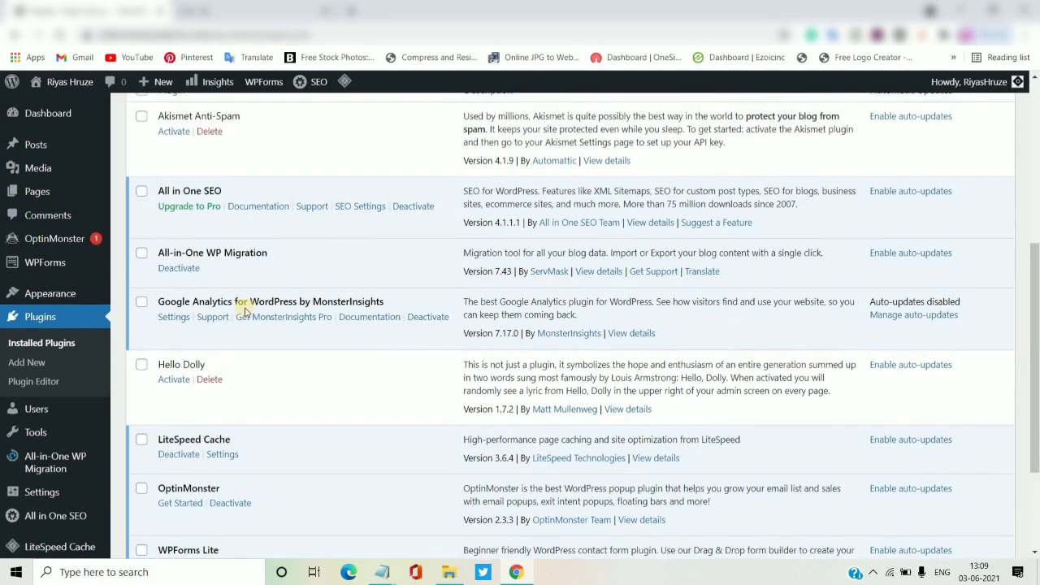
pyautogui.click(142, 193)
pyautogui.click(142, 255)
pyautogui.click(141, 305)
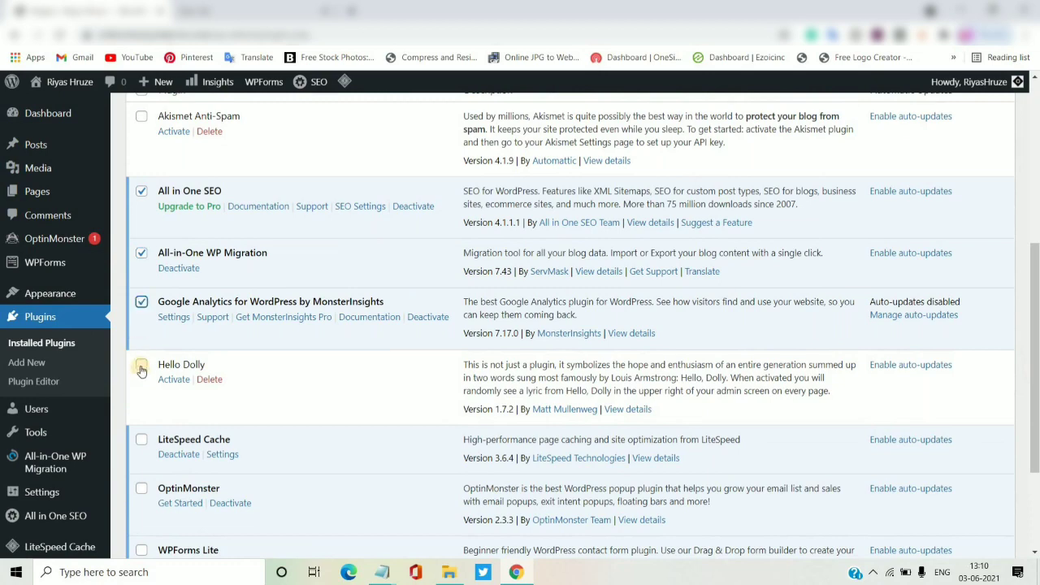
pyautogui.click(142, 367)
pyautogui.click(141, 442)
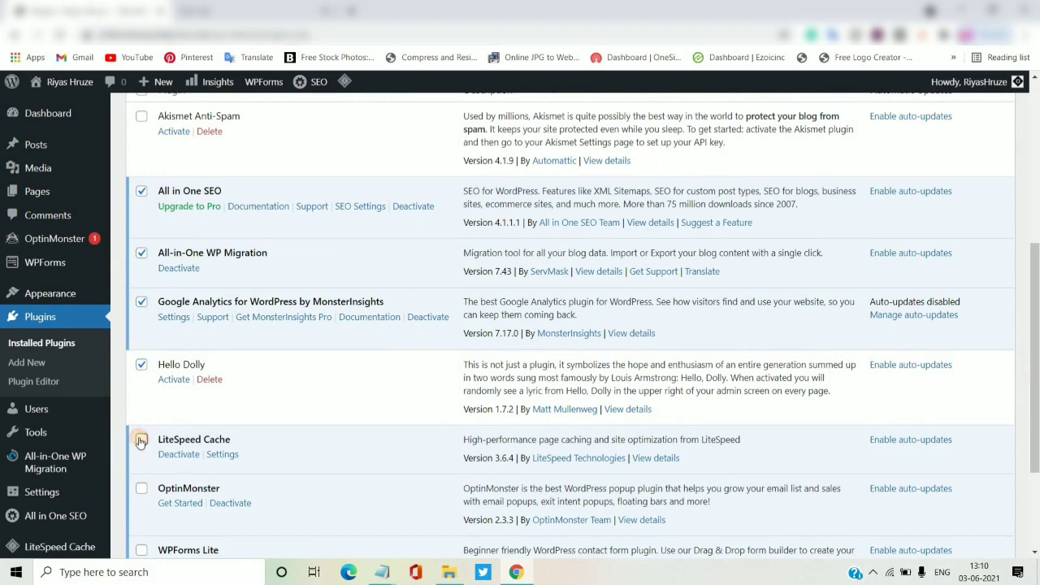
pyautogui.moveTo(1035, 340); pyautogui.dragTo(1036, 452)
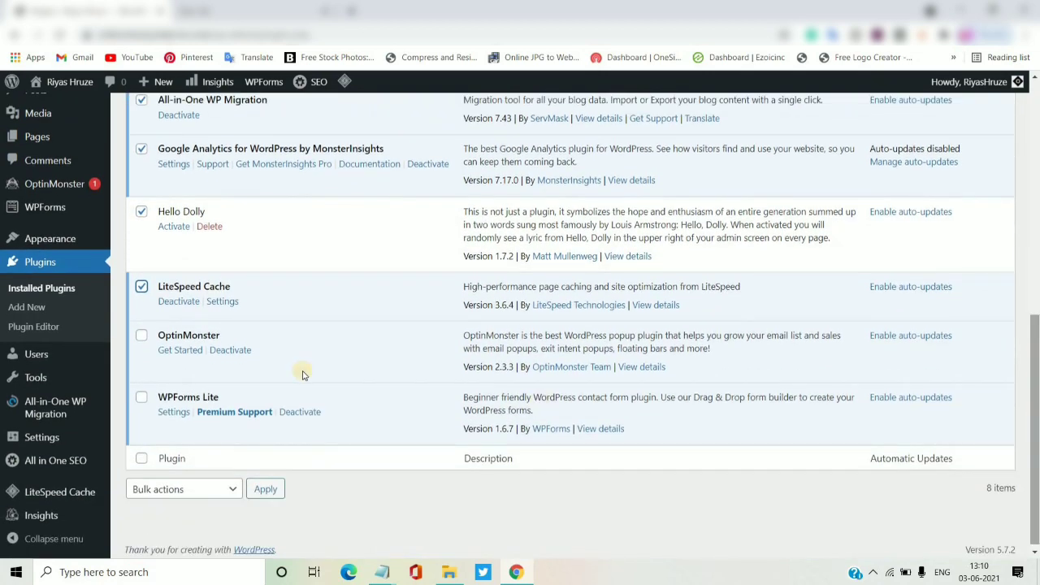
pyautogui.click(141, 337)
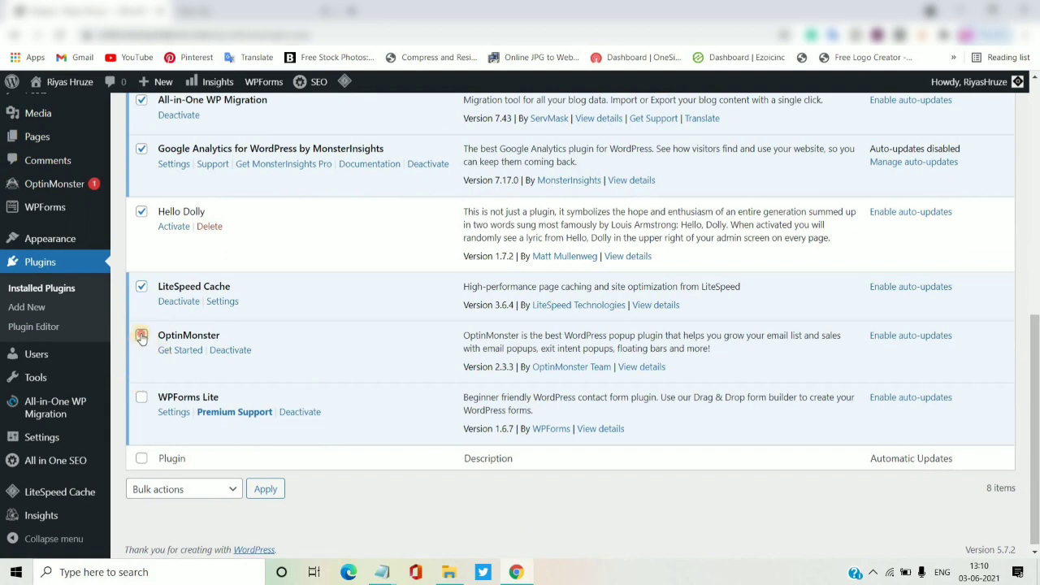
pyautogui.click(142, 336)
pyautogui.click(141, 402)
pyautogui.click(228, 490)
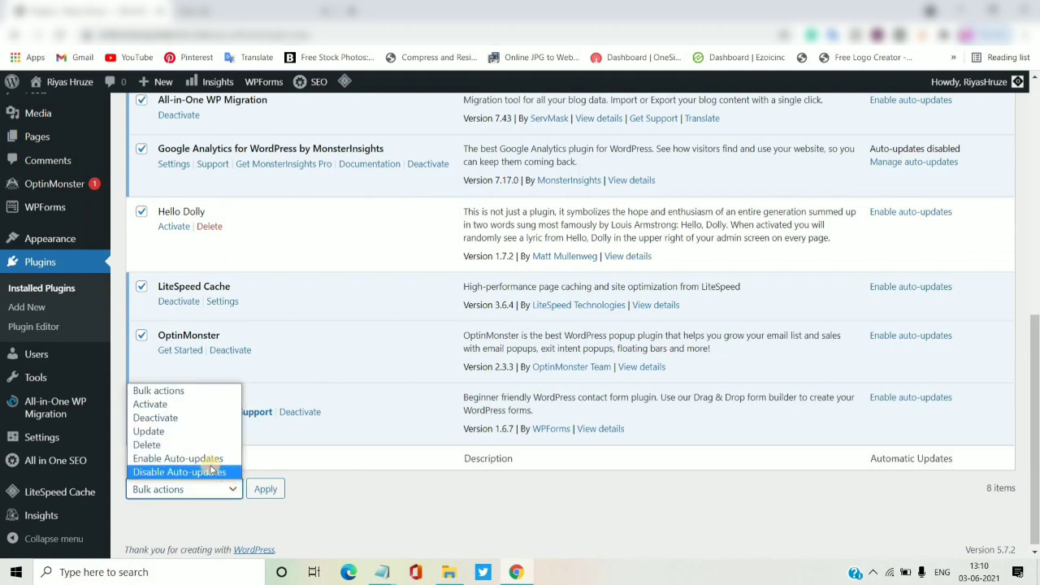
pyautogui.click(186, 418)
pyautogui.click(270, 492)
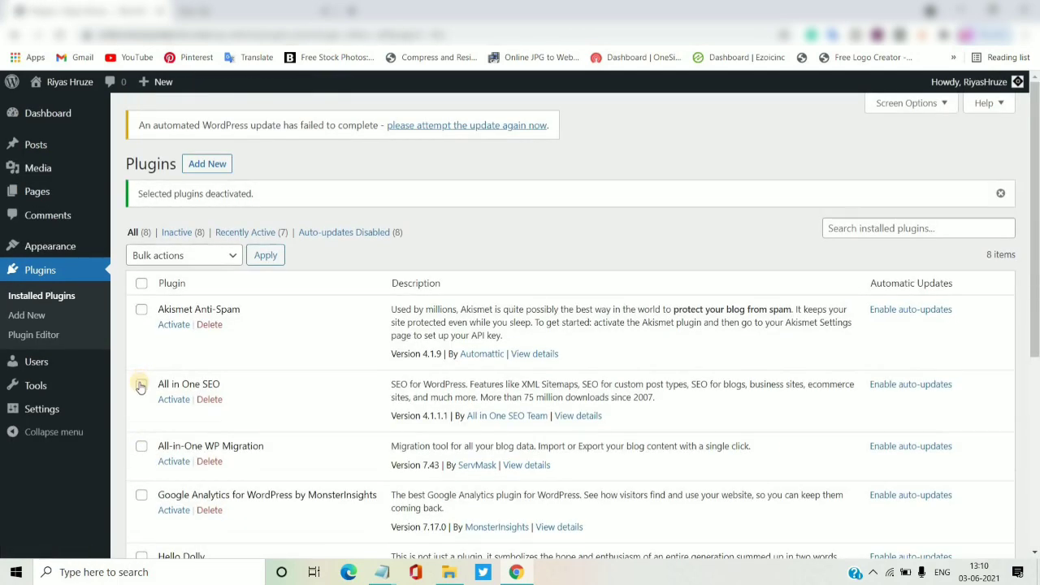
# - Bulk-delete all installed plugins except Akismet Anti-Spam together with their data, and reload the plugin list
pyautogui.click(142, 386)
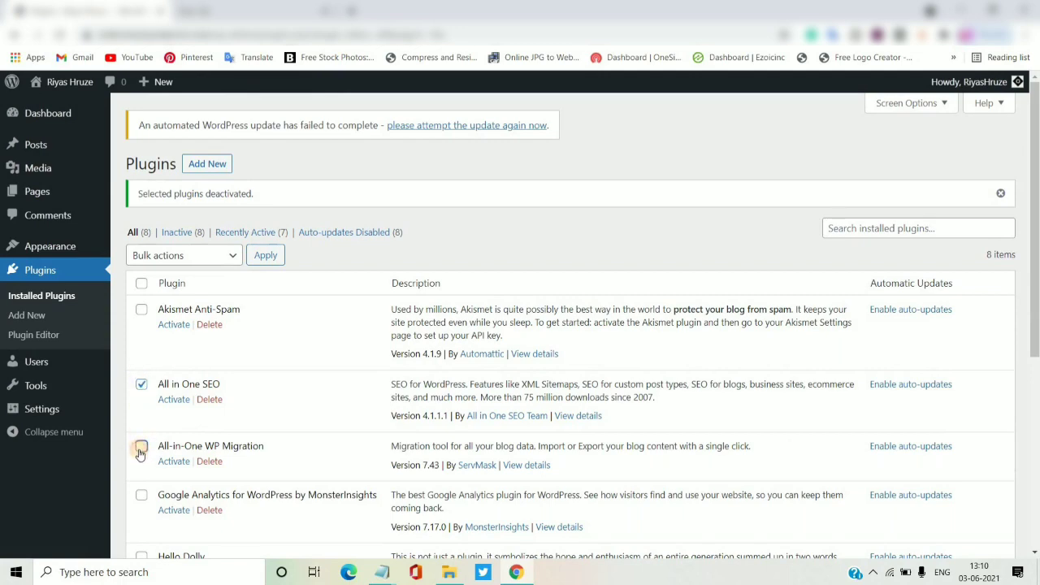
pyautogui.click(141, 448)
pyautogui.scroll(-3, 141, 451)
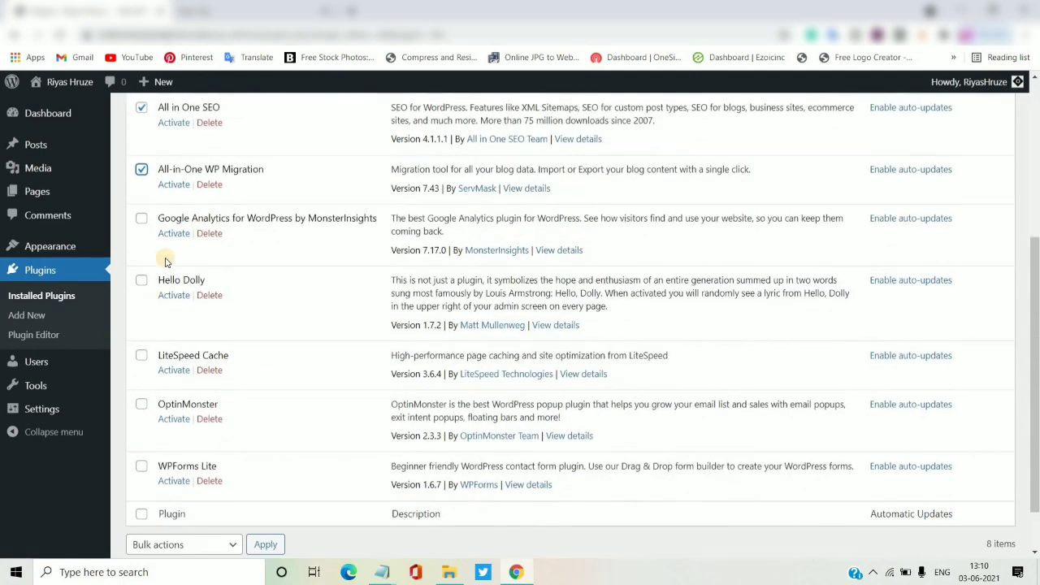
pyautogui.click(141, 220)
pyautogui.click(141, 357)
pyautogui.click(142, 404)
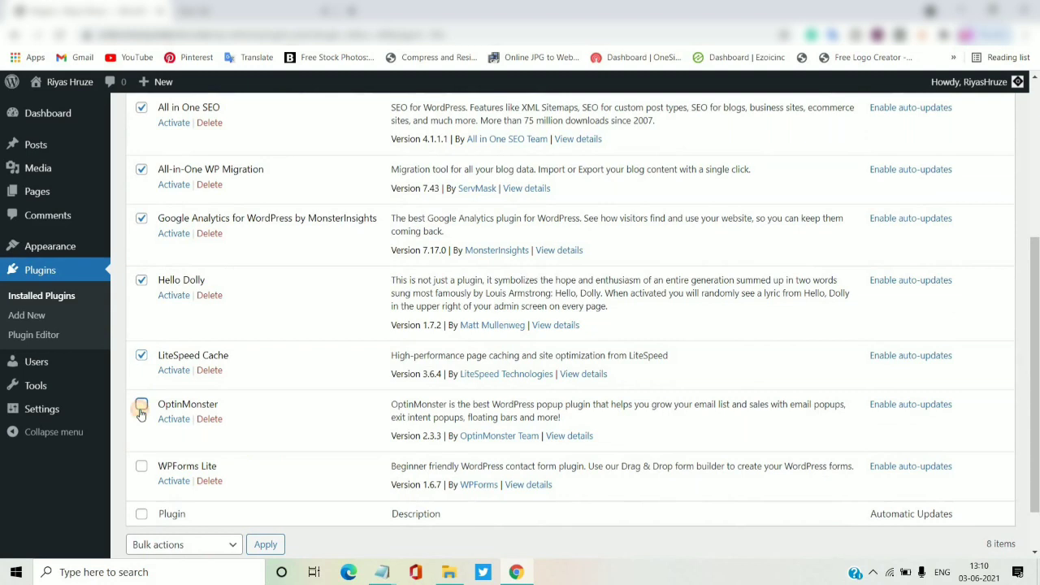
pyautogui.click(142, 467)
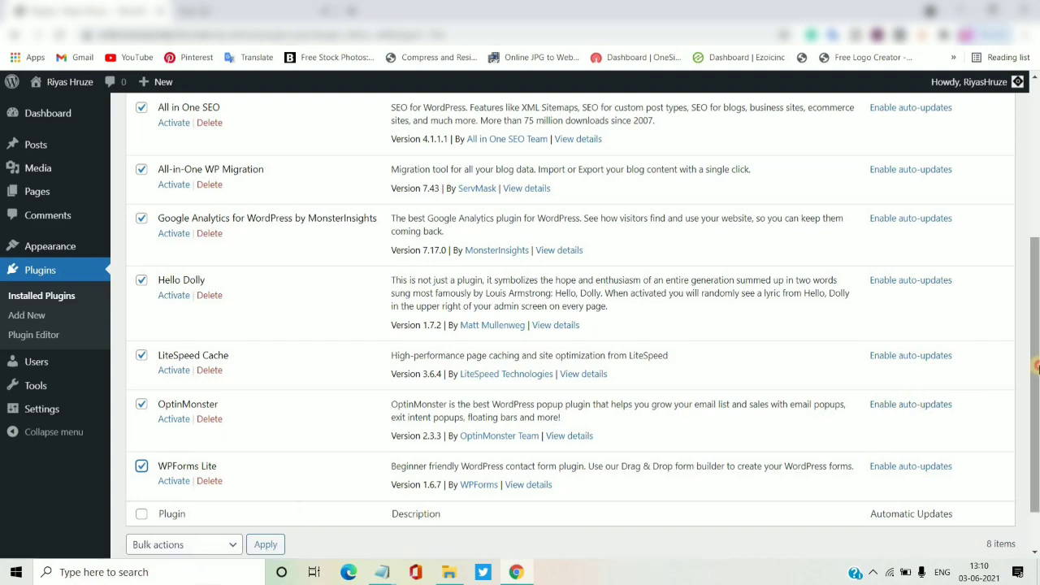
pyautogui.scroll(-1, 935, 422)
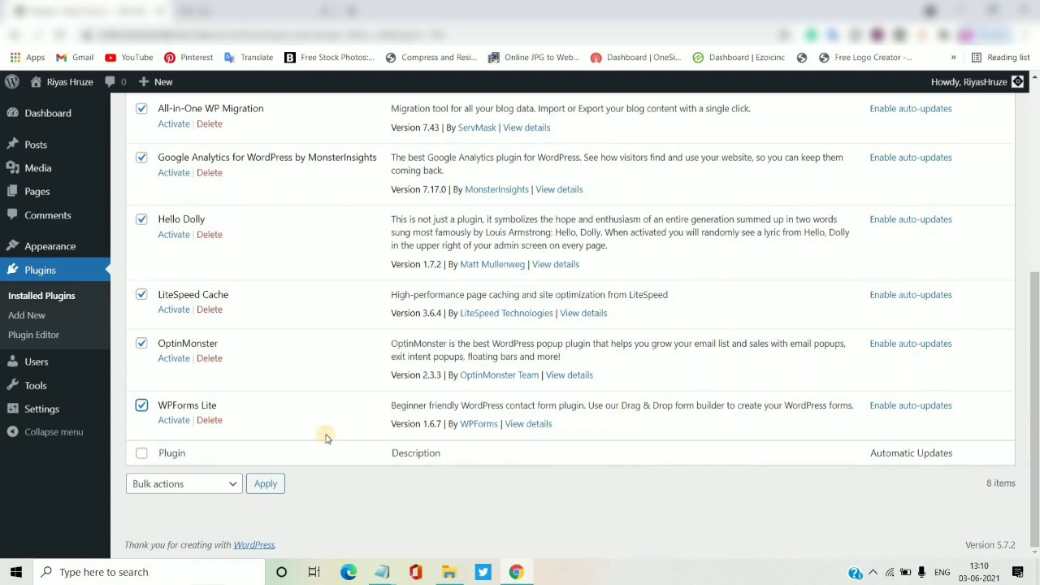
pyautogui.click(234, 484)
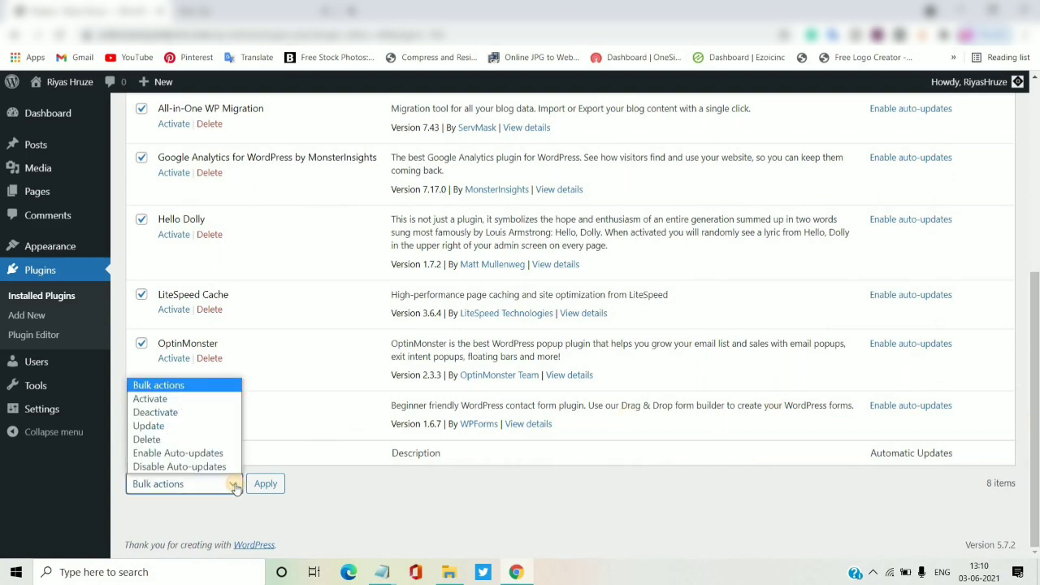
pyautogui.click(173, 439)
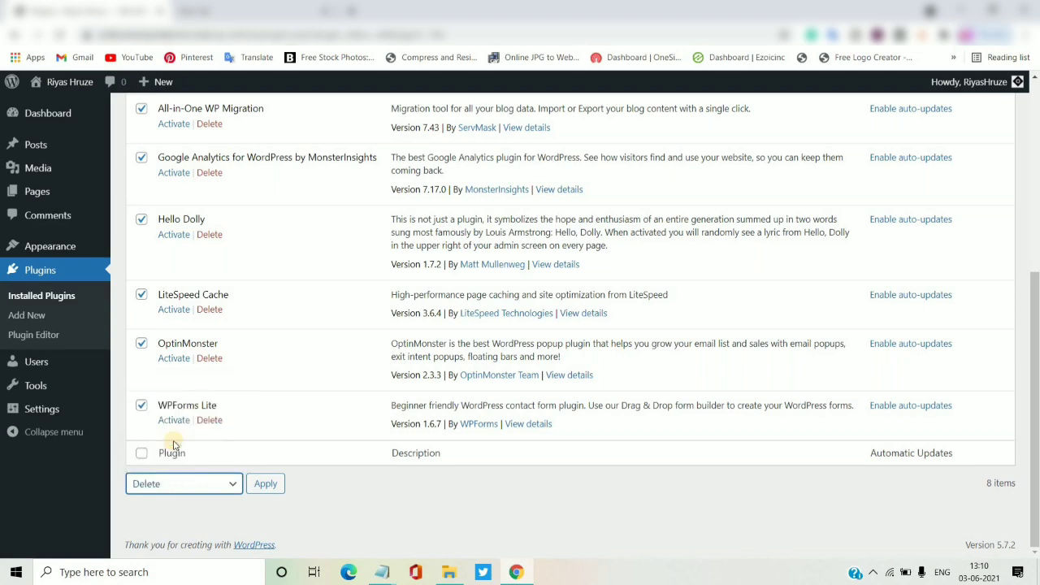
pyautogui.click(265, 485)
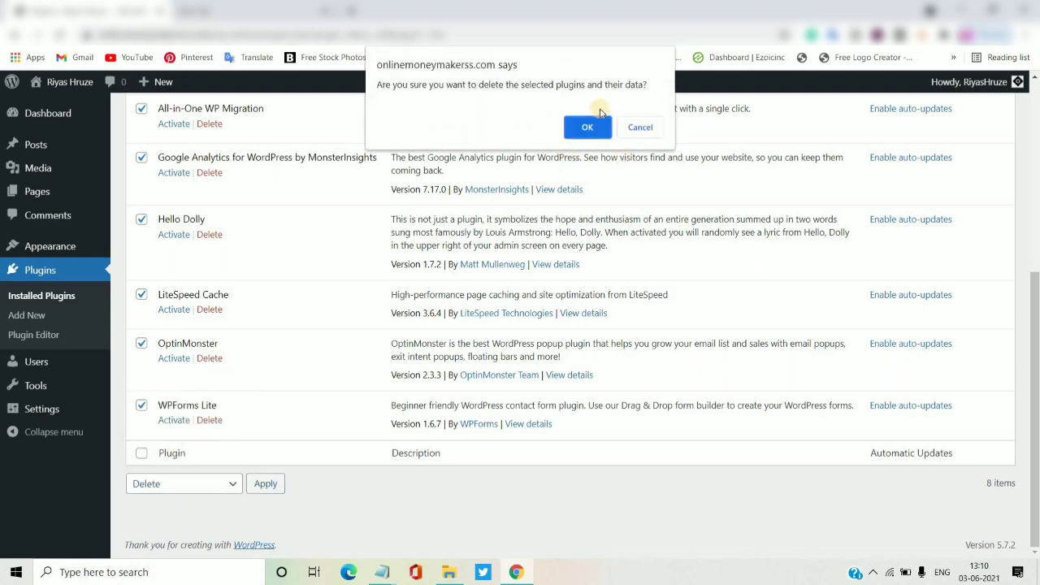
pyautogui.click(596, 121)
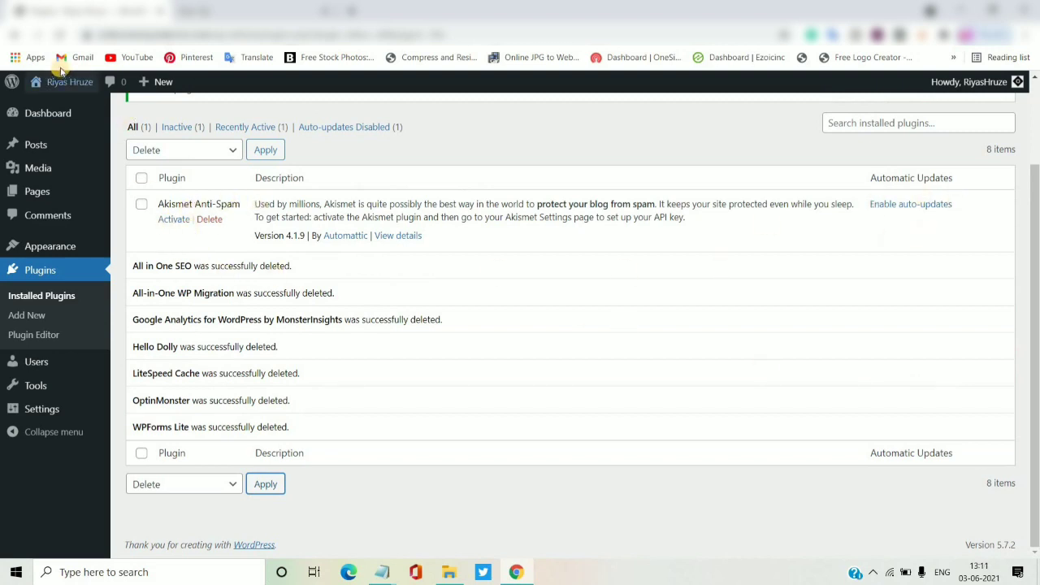
pyautogui.click(59, 36)
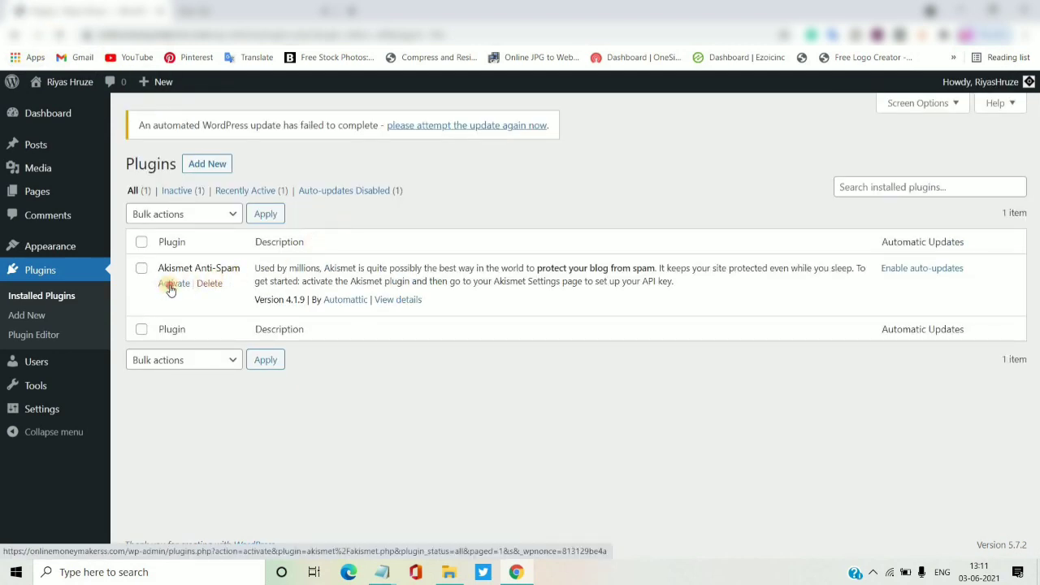
# - Activate the Akismet Anti-Spam plugin and start setting up its account
pyautogui.click(170, 287)
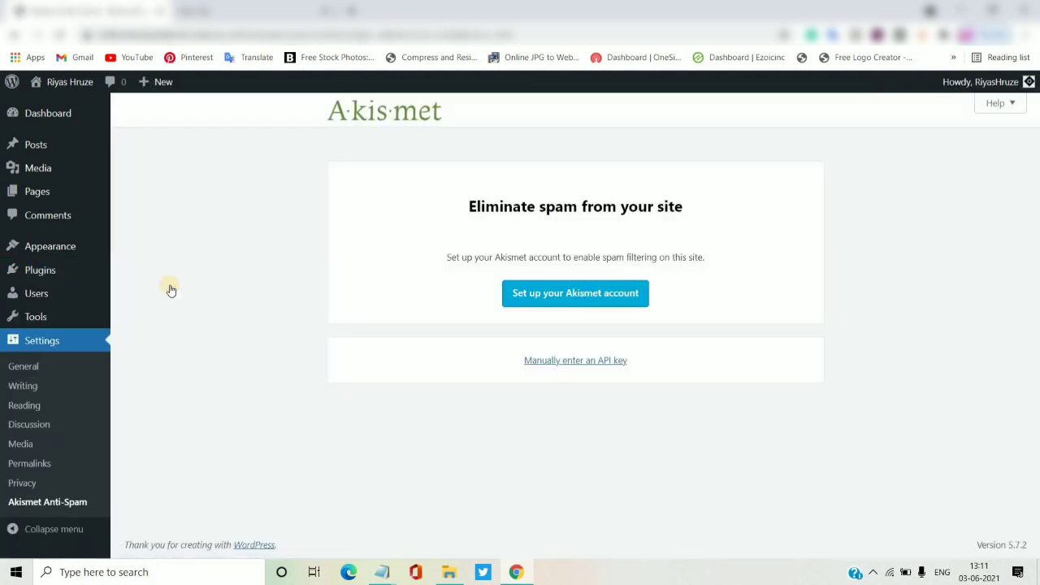
pyautogui.click(550, 297)
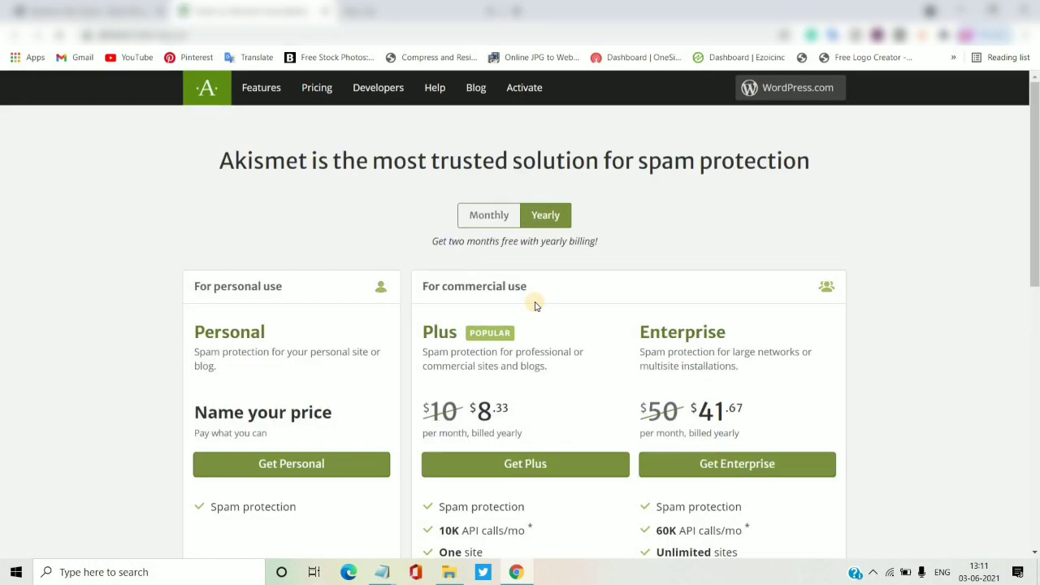
# - Choose the Akismet Personal plan for personal use and set its price to $0 / year
pyautogui.moveTo(1034, 240); pyautogui.dragTo(1035, 311)
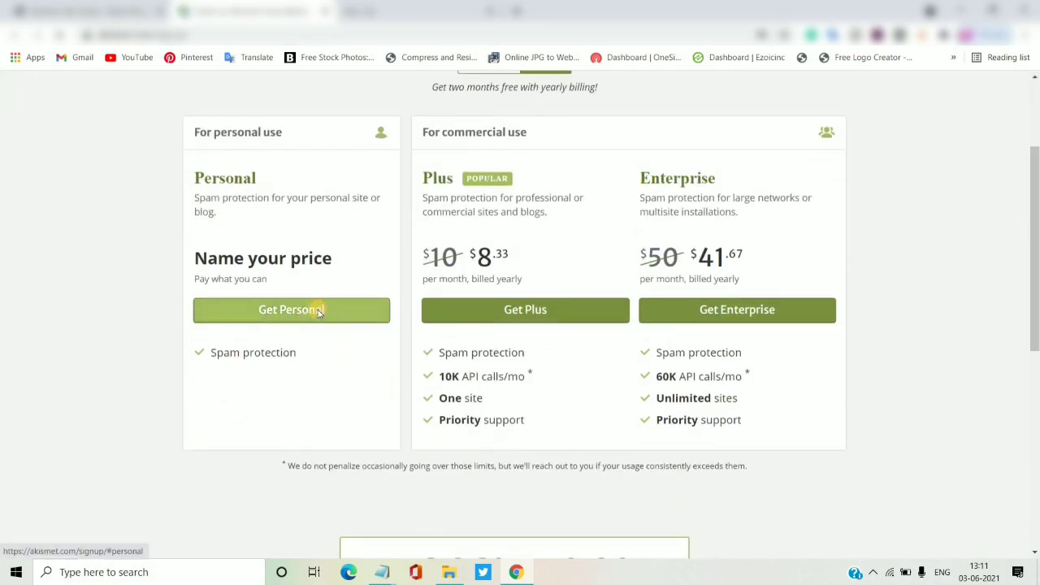
pyautogui.click(320, 312)
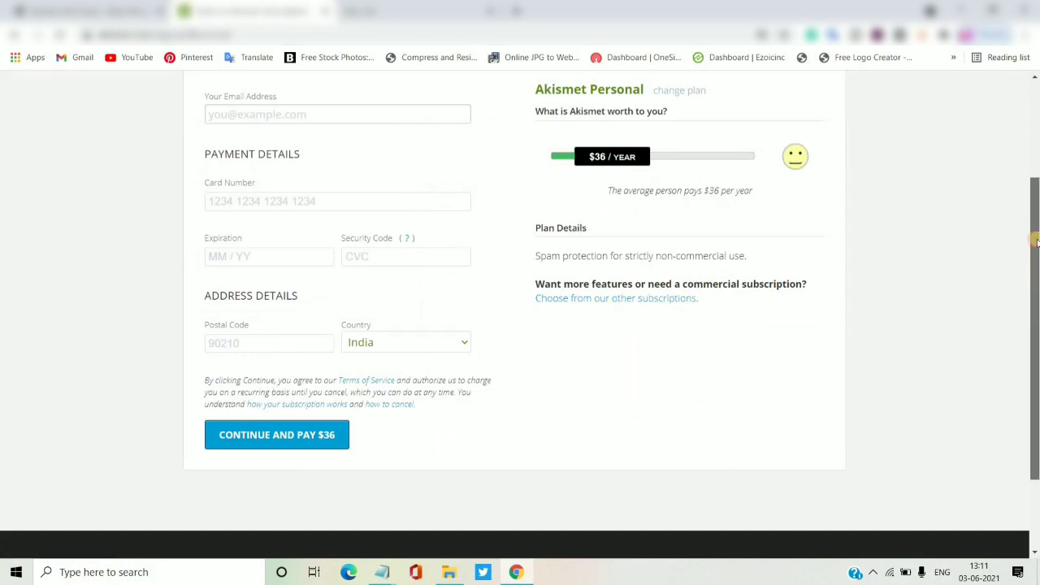
pyautogui.scroll(2, 650, 261)
pyautogui.moveTo(626, 252); pyautogui.dragTo(532, 257)
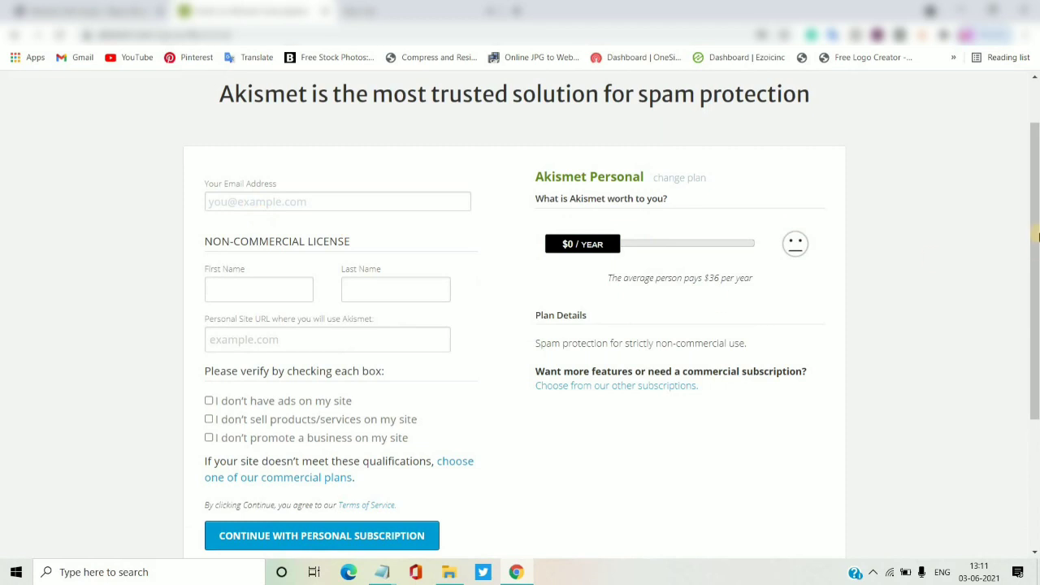
# - Fill in the email, name and site URL, check all three non-commercial statements, and continue with the personal subscription
pyautogui.scroll(-1, 1035, 256)
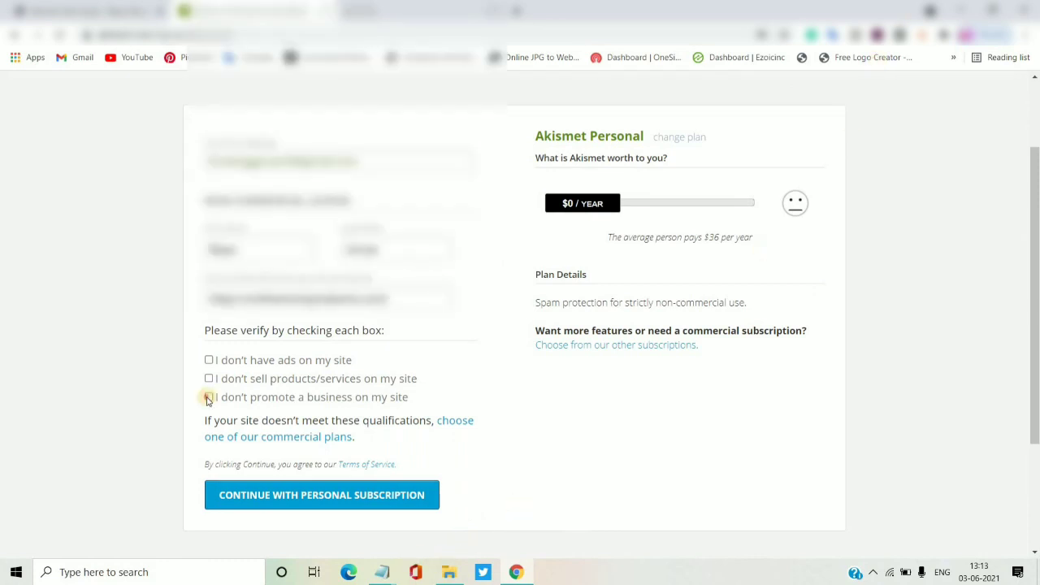
pyautogui.click(209, 397)
pyautogui.click(209, 380)
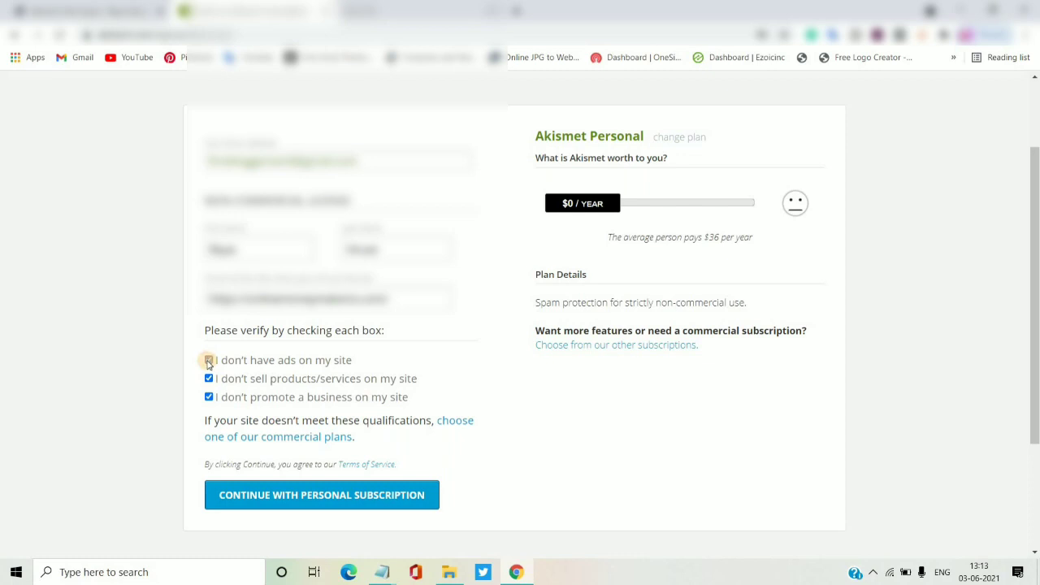
pyautogui.click(209, 360)
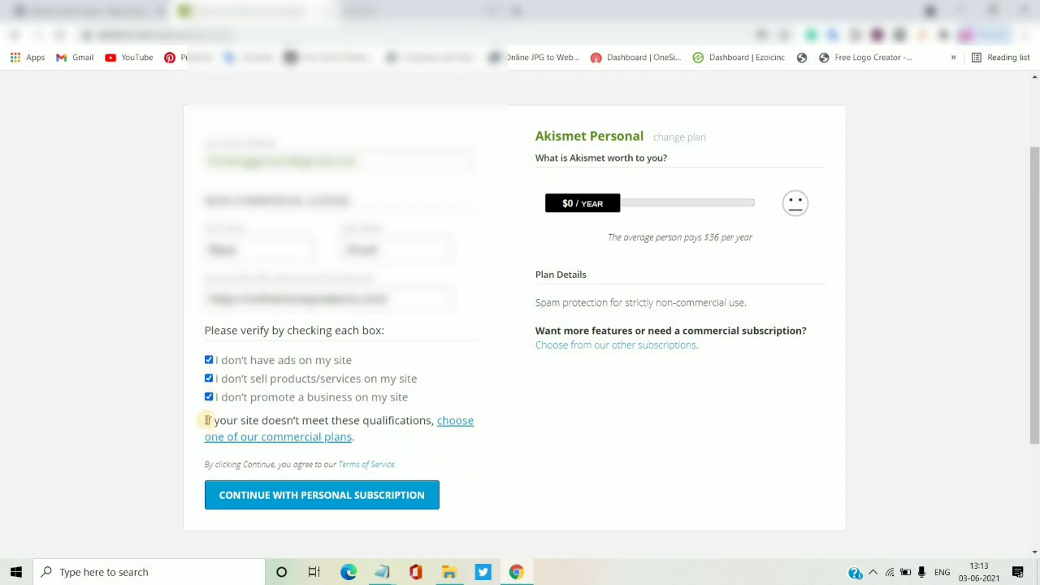
pyautogui.click(317, 496)
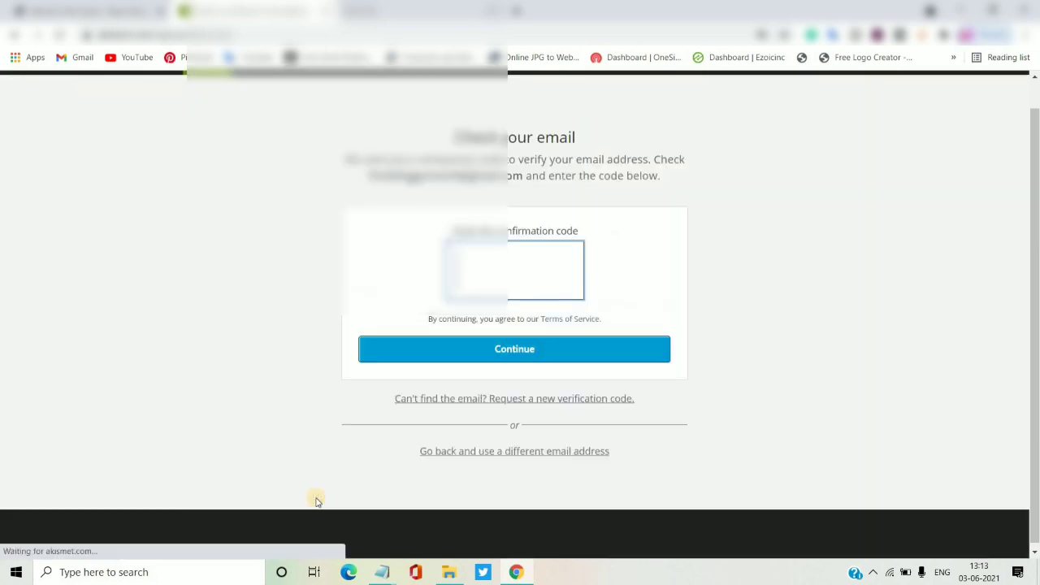
# - Open Gmail in the other browser tab, open the Akismet Support verification email, and copy the verification code
pyautogui.moveTo(358, 464); pyautogui.dragTo(507, 380)
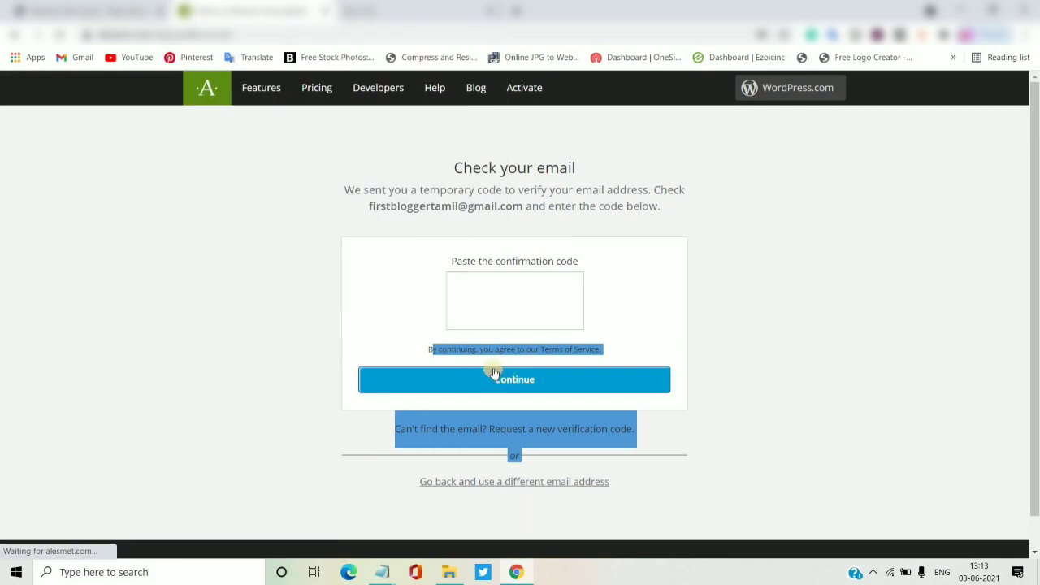
pyautogui.click(285, 310)
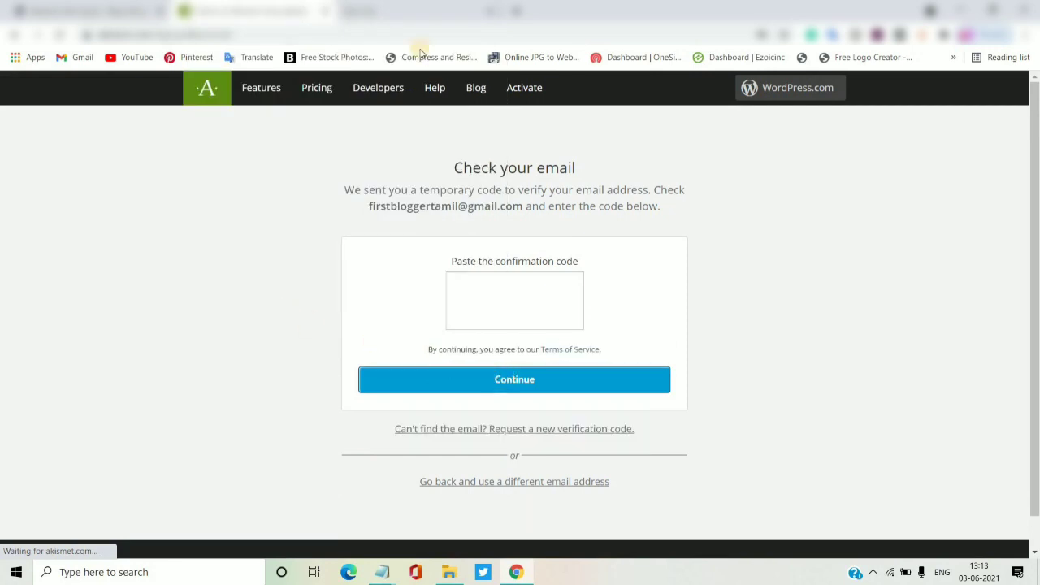
pyautogui.click(443, 10)
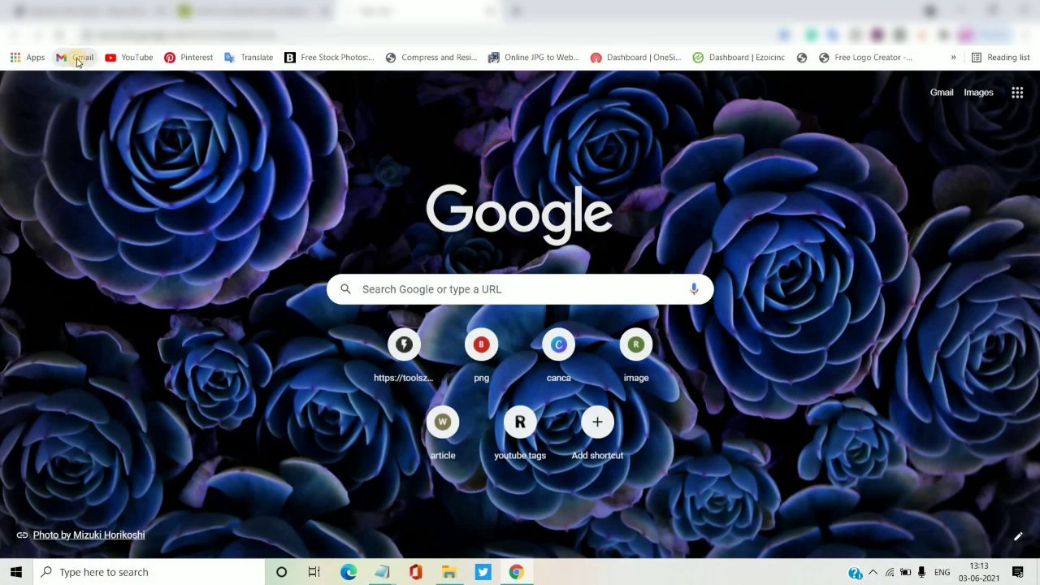
pyautogui.click(78, 60)
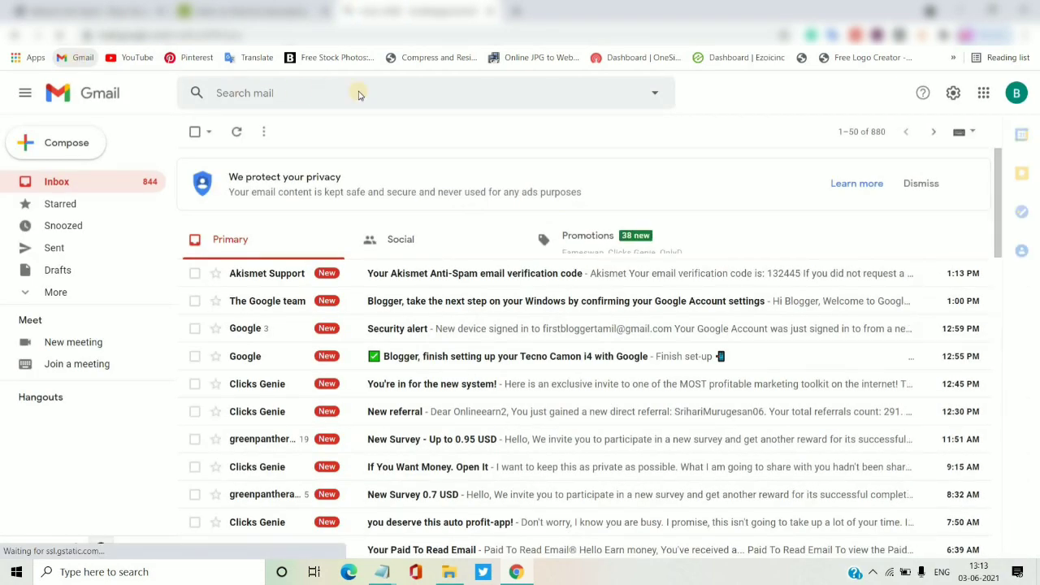
pyautogui.click(440, 273)
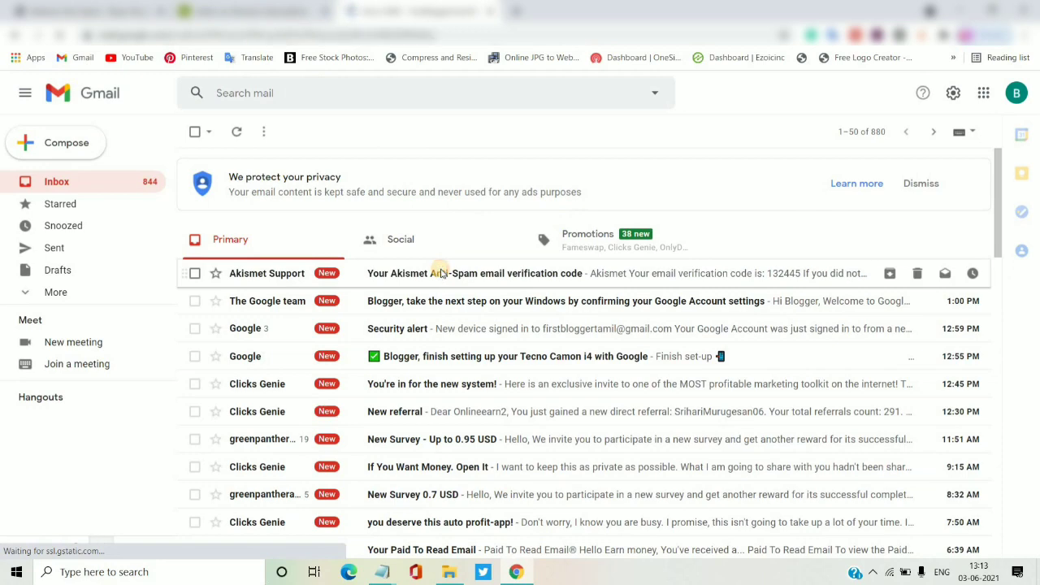
pyautogui.doubleClick(430, 388)
pyautogui.hotkey('ctrl', 'c')
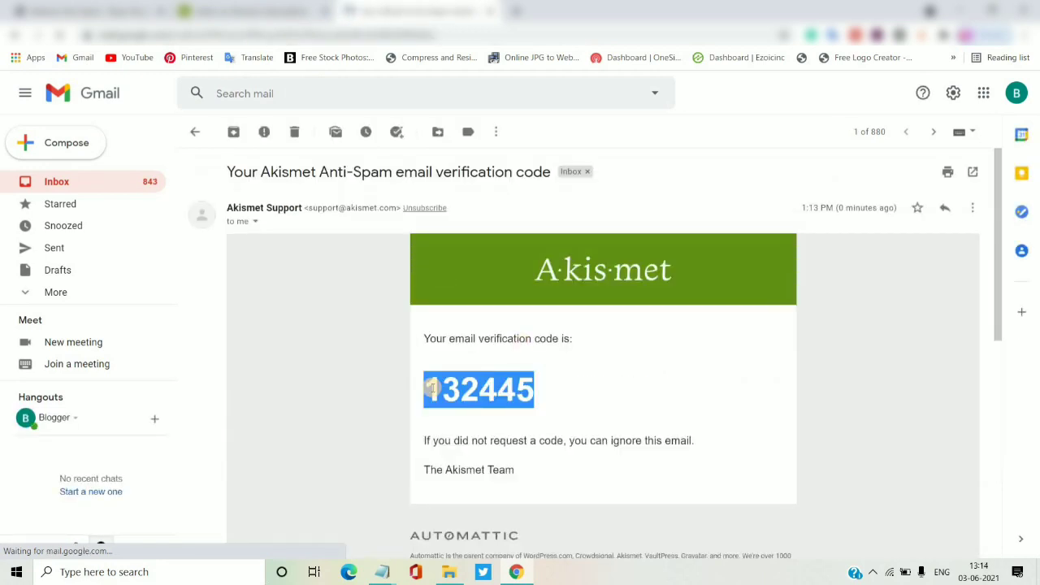
# - Return to the Akismet signup page, paste the verification code into the confirmation code field, and continue to complete the signup
pyautogui.click(238, 8)
pyautogui.click(492, 298)
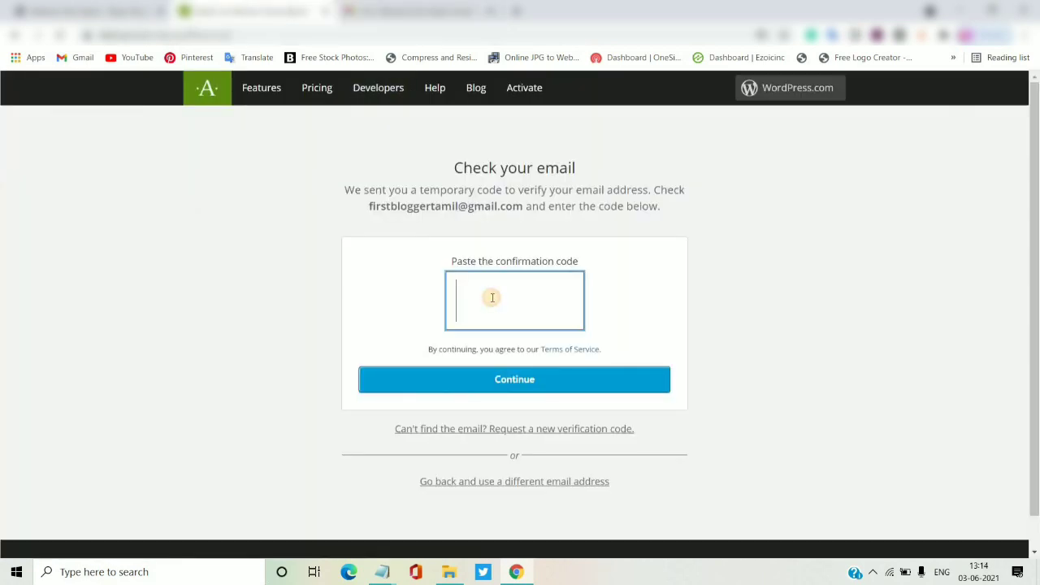
pyautogui.hotkey('ctrl', 'v')
pyautogui.click(506, 390)
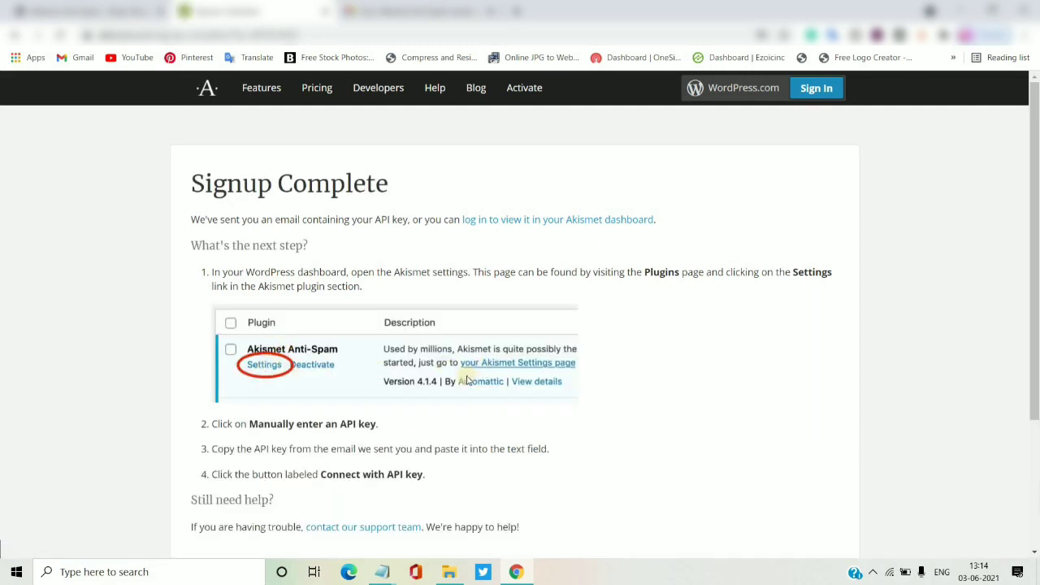
pyautogui.moveTo(1035, 309); pyautogui.dragTo(1035, 325)
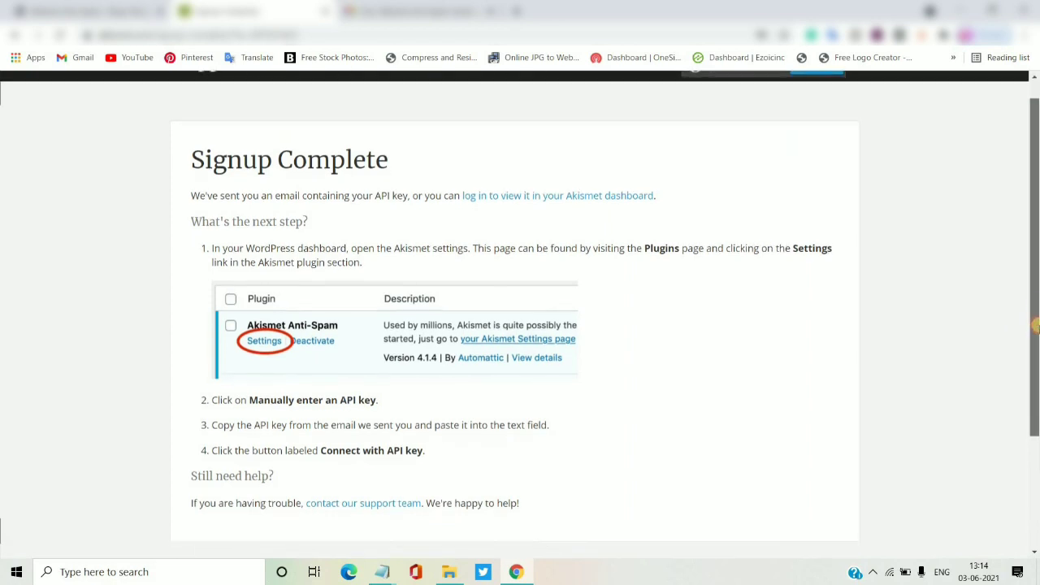
# - Read the signup instructions, return to the WordPress Akismet settings, reload them and choose to enter an API key manually
pyautogui.scroll(-2, 1035, 321)
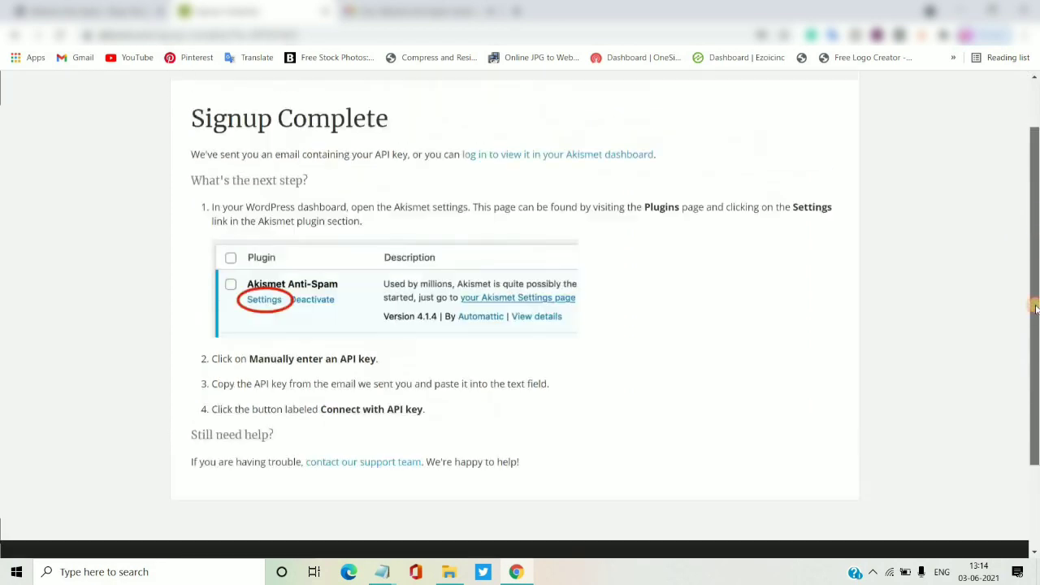
pyautogui.scroll(1, 1035, 307)
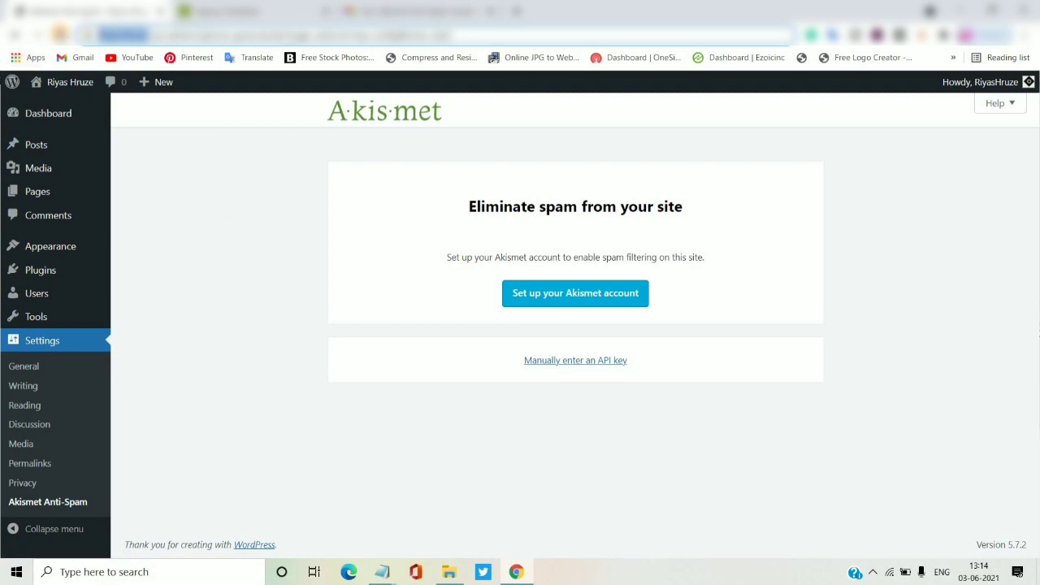
pyautogui.click(60, 35)
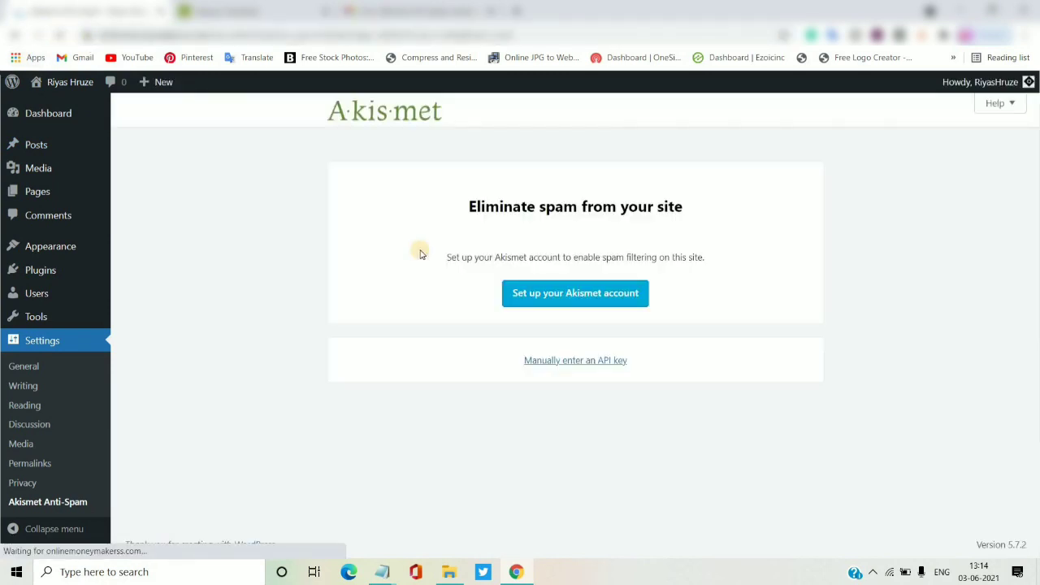
pyautogui.click(580, 366)
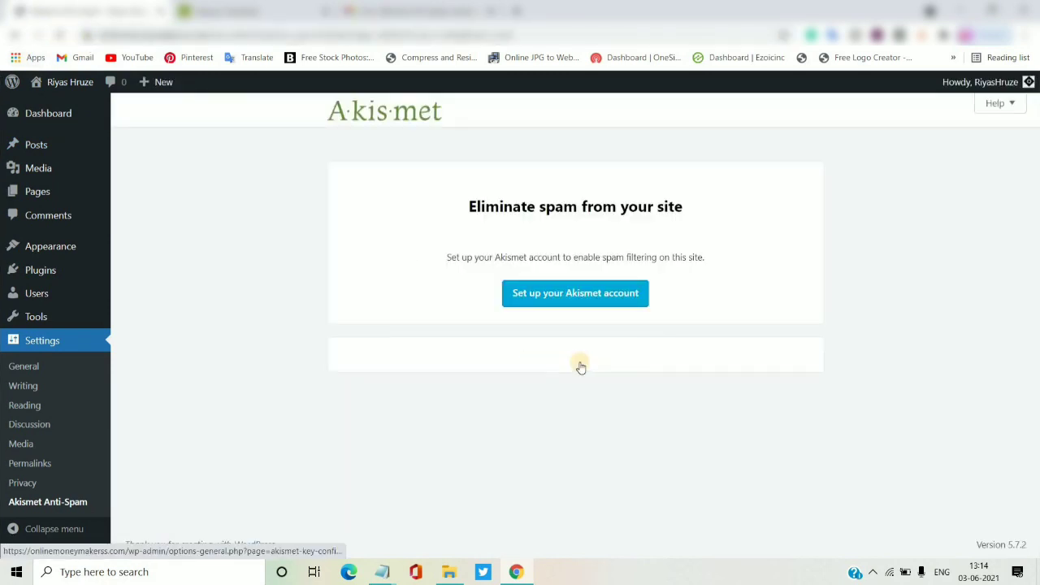
# - Return to the Akismet signup page, follow its dashboard login link, enter the account email and request a login link by email
pyautogui.click(268, 8)
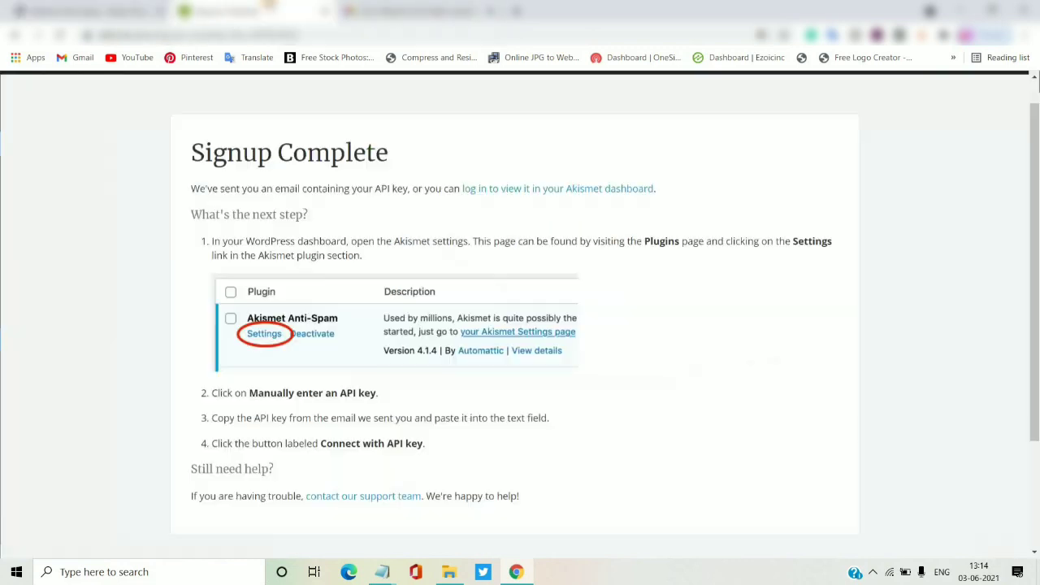
pyautogui.scroll(1, 603, 244)
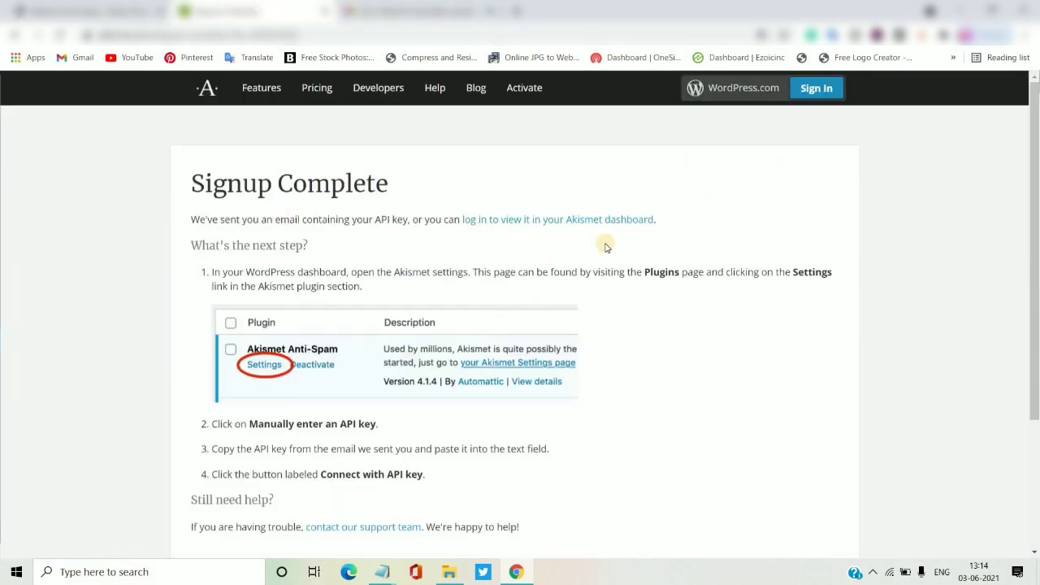
pyautogui.click(558, 225)
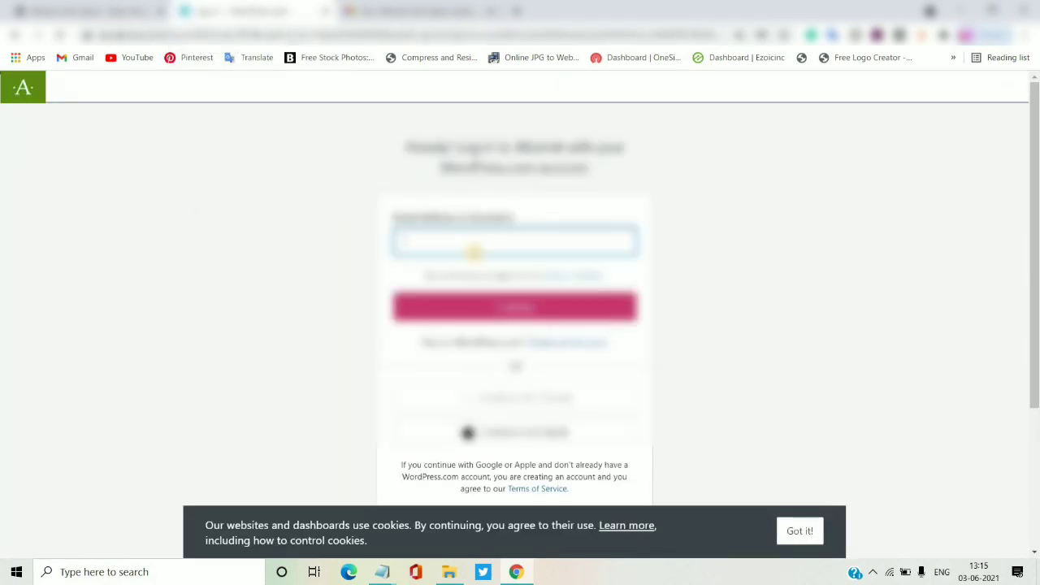
pyautogui.hotkey('ctrl', 'v')
pyautogui.click(518, 312)
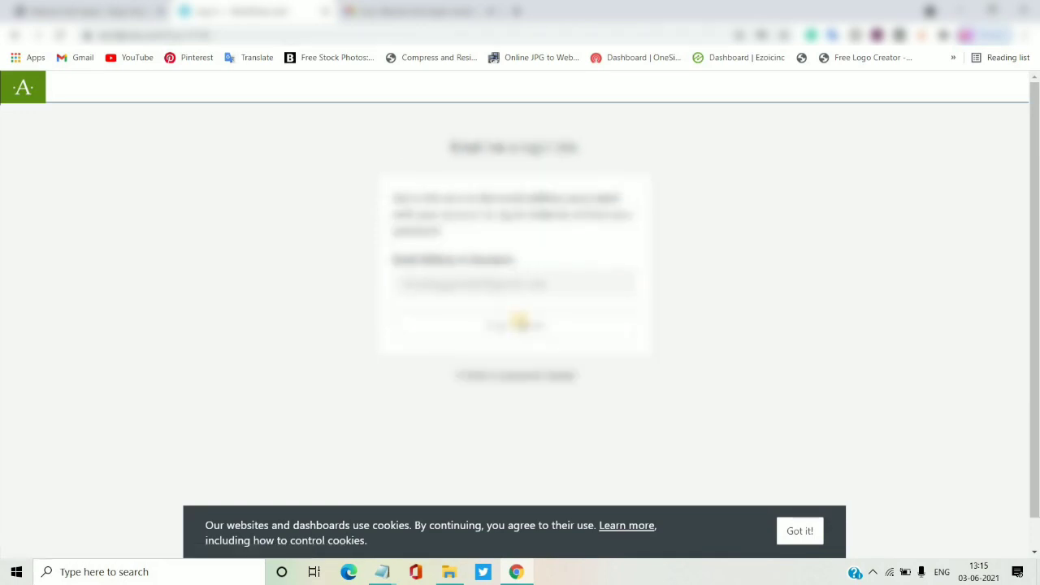
pyautogui.click(519, 324)
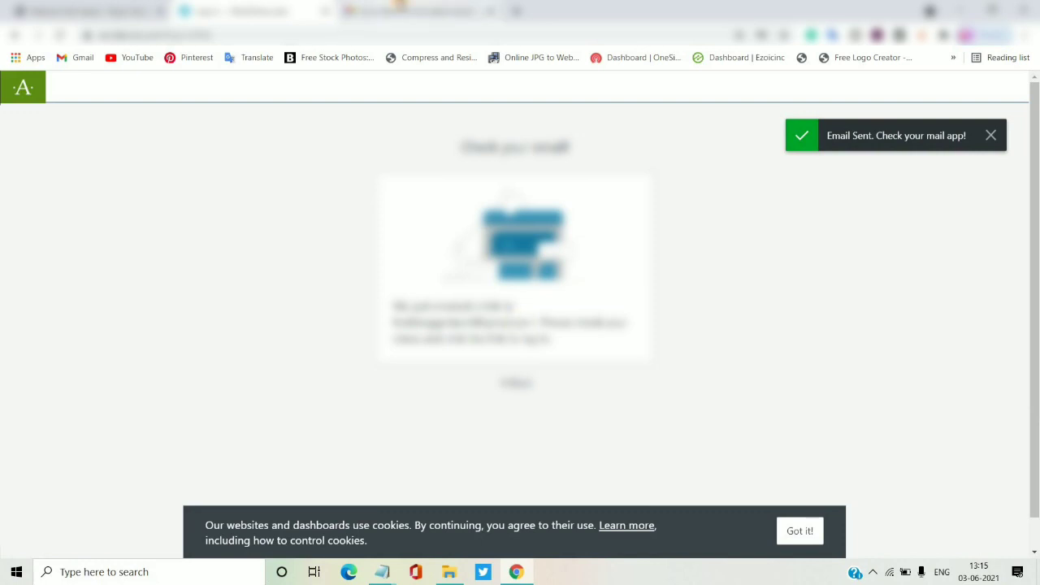
# - In Gmail, open the WordPress.com login email, follow its login link and continue to the Akismet account overview
pyautogui.click(400, 6)
pyautogui.click(189, 131)
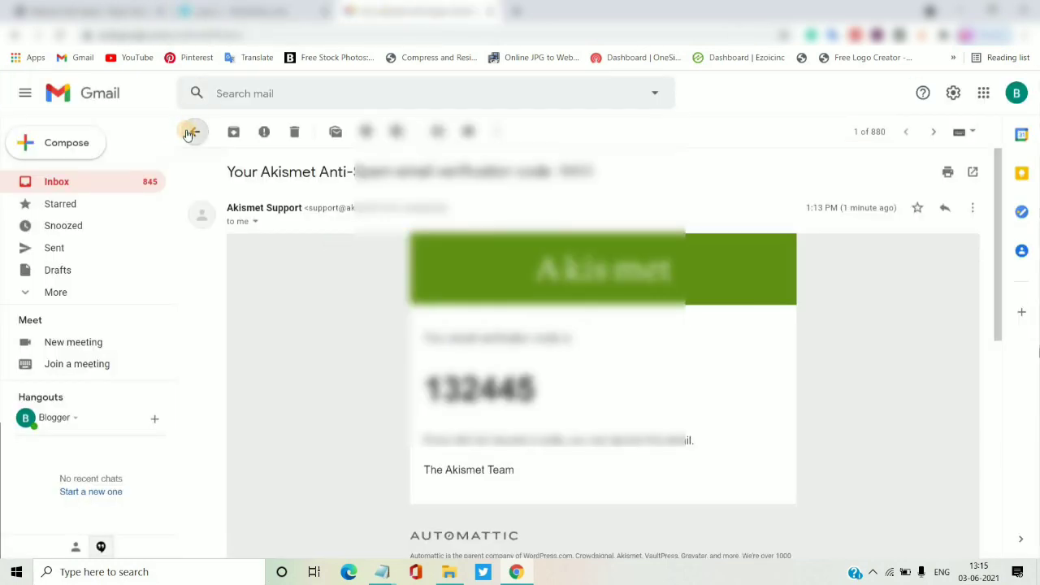
pyautogui.click(406, 275)
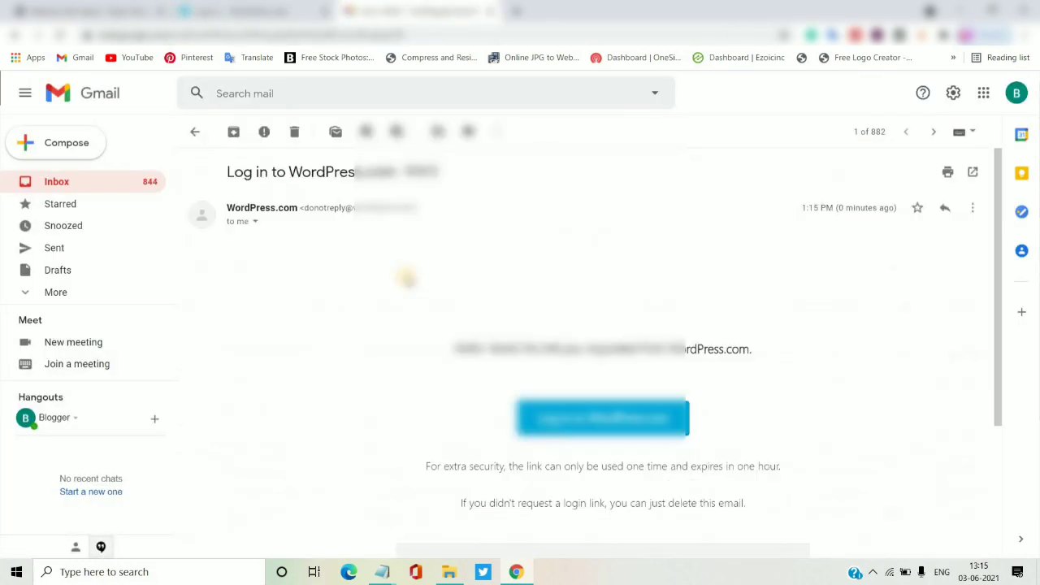
pyautogui.click(561, 417)
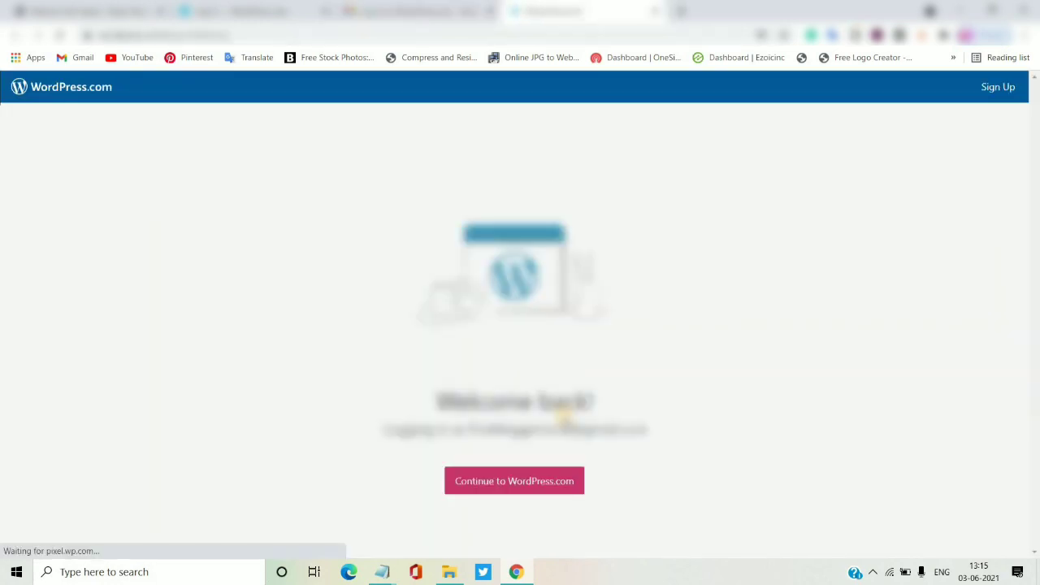
pyautogui.click(502, 485)
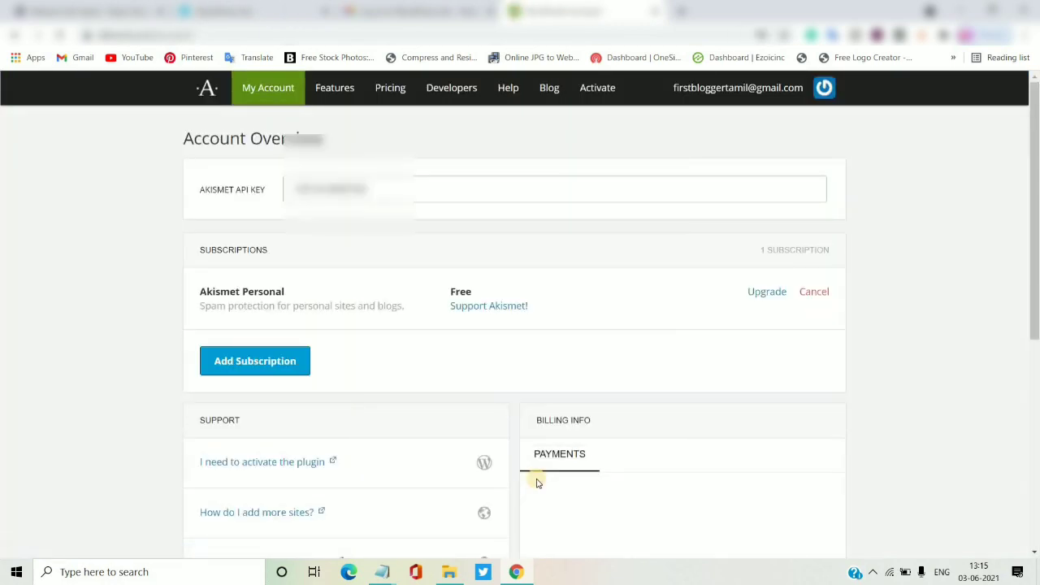
# - Copy the API key from the Akismet account, paste it into the WordPress Akismet key field, and connect, reloading and resubmitting the form
pyautogui.doubleClick(387, 195)
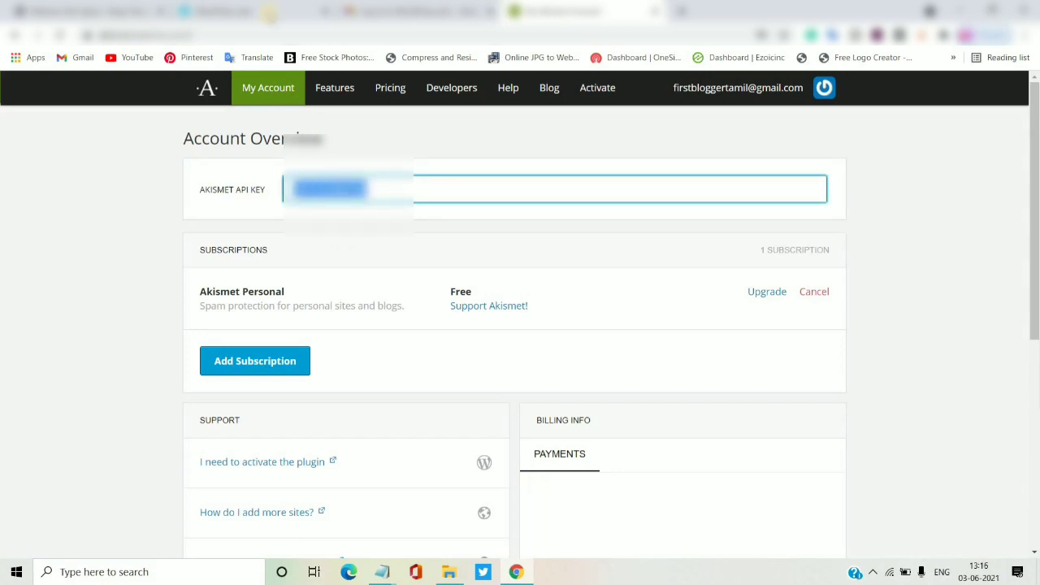
pyautogui.click(76, 8)
pyautogui.hotkey('ctrl', 'v')
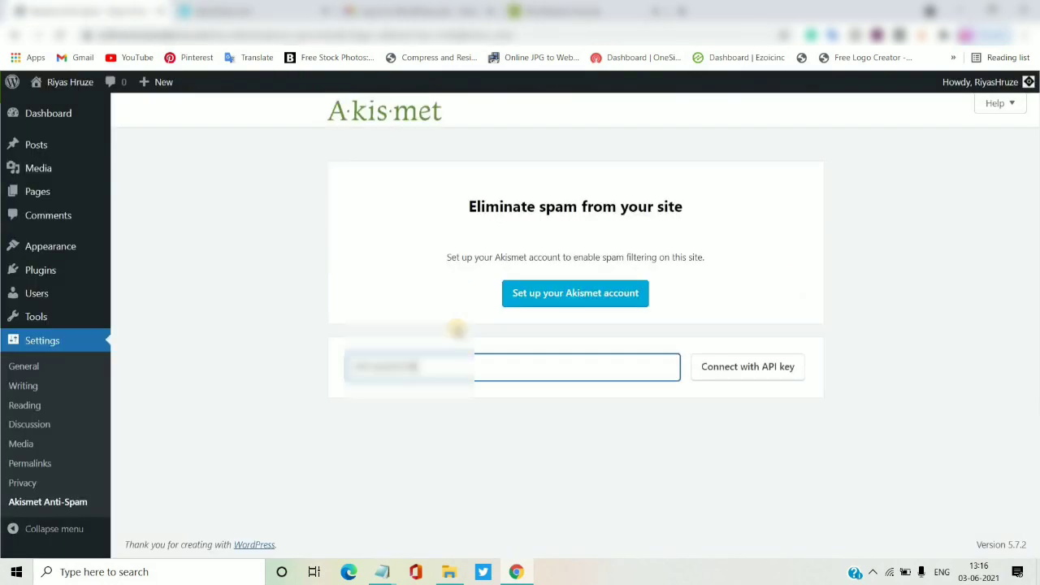
pyautogui.click(770, 368)
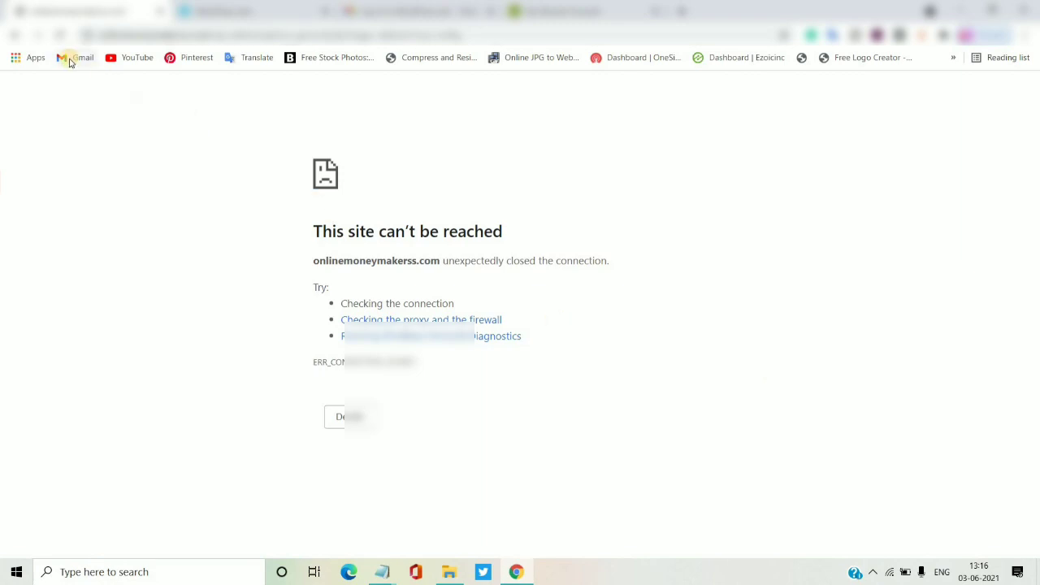
pyautogui.click(60, 34)
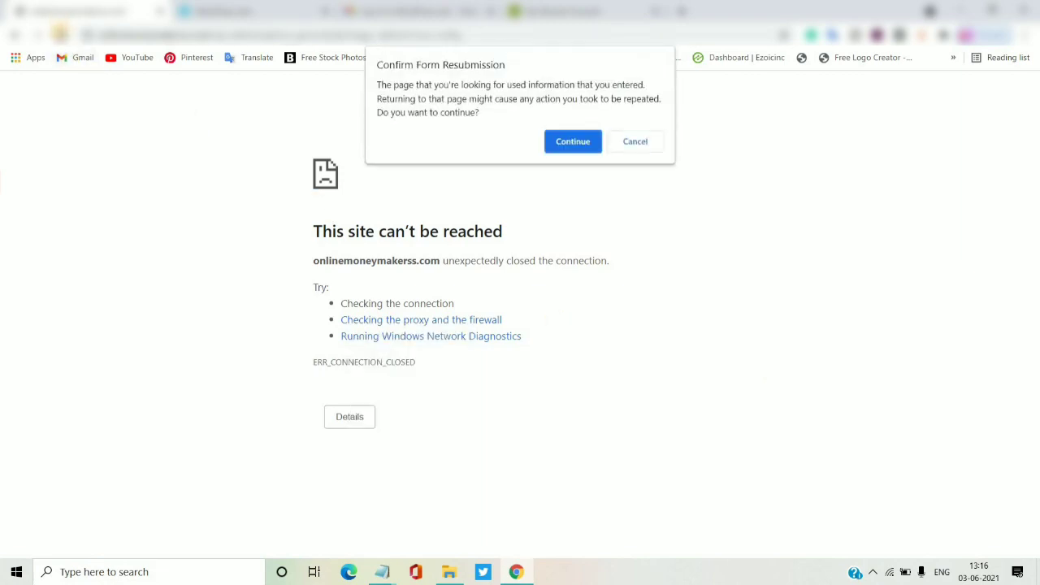
pyautogui.click(580, 144)
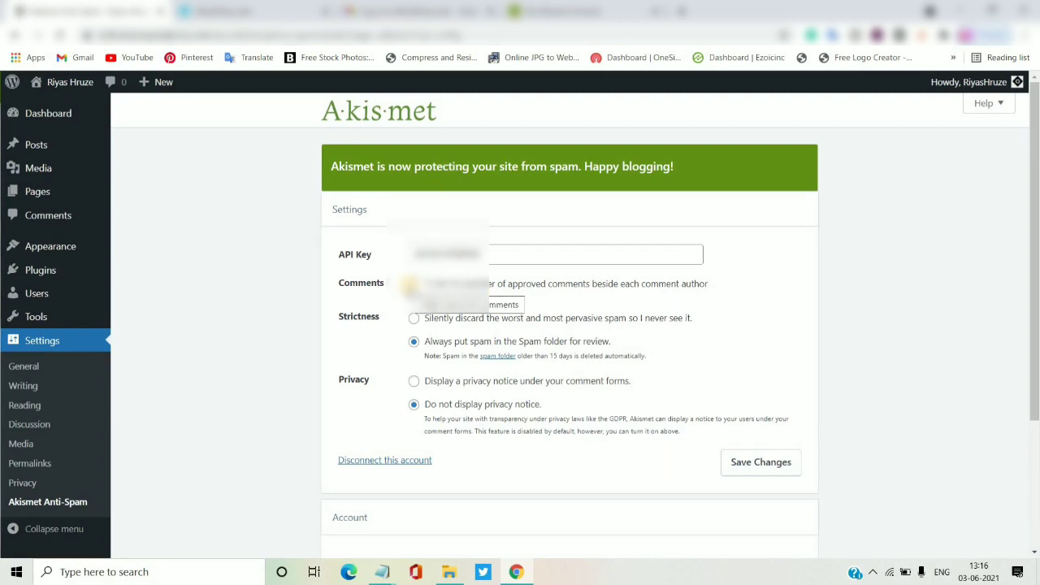
# - Enable showing the number of approved comments beside each comment author, save the Akismet settings, and review the account section
pyautogui.click(413, 284)
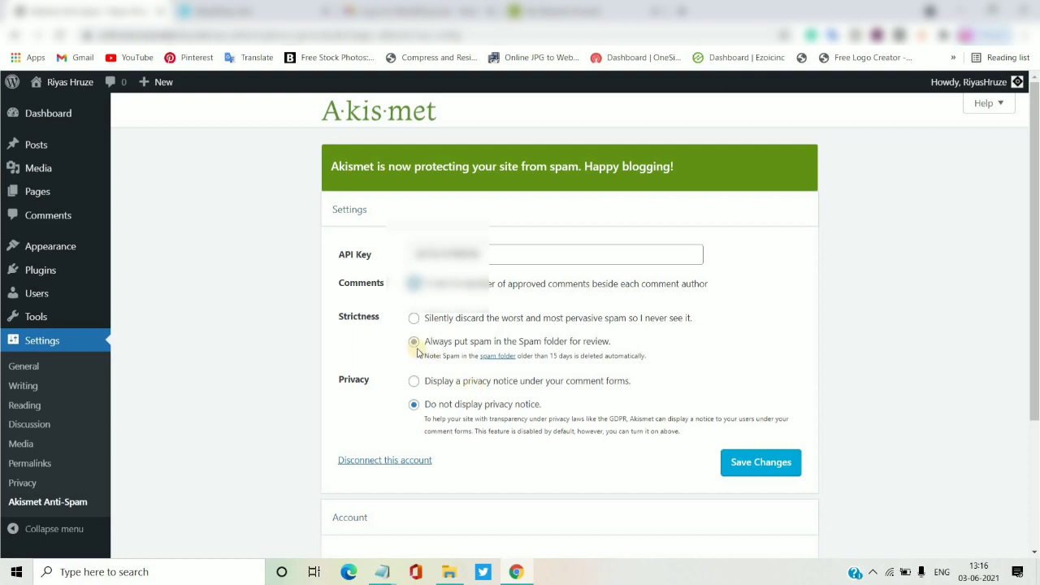
pyautogui.click(763, 462)
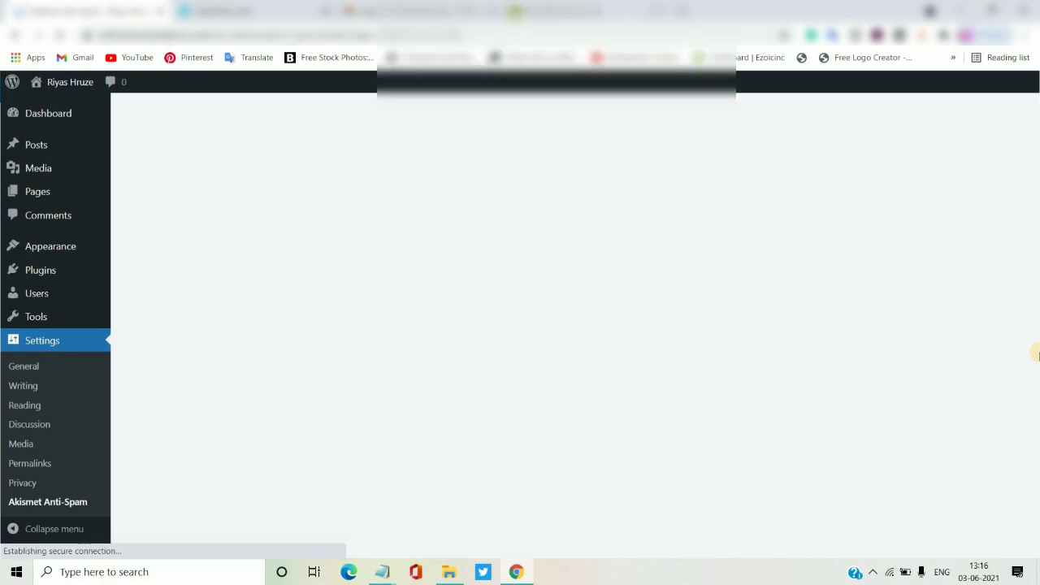
pyautogui.moveTo(1034, 398); pyautogui.dragTo(1033, 479)
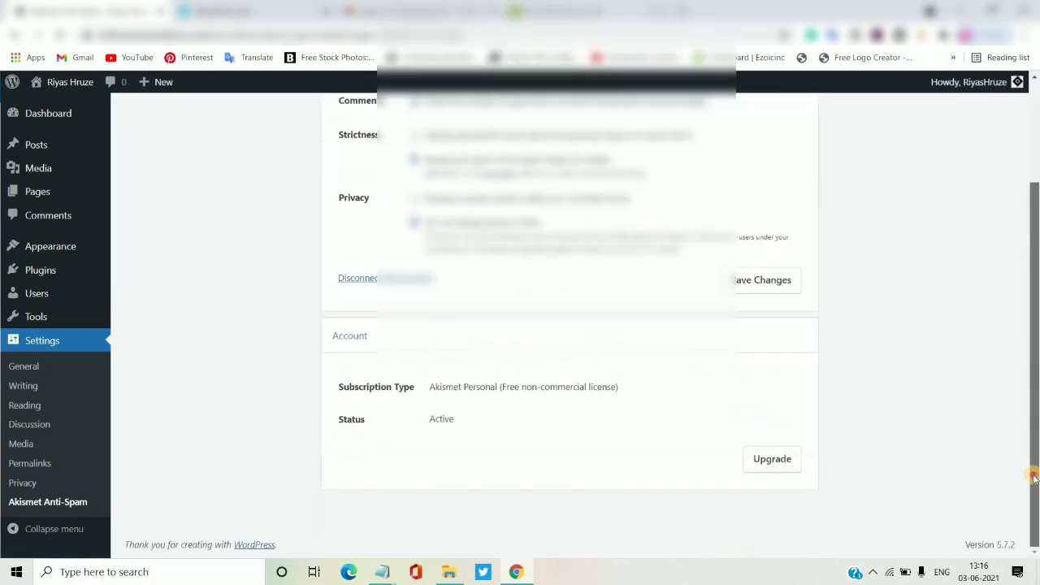
pyautogui.scroll(1, 993, 353)
pyautogui.scroll(-1, 995, 389)
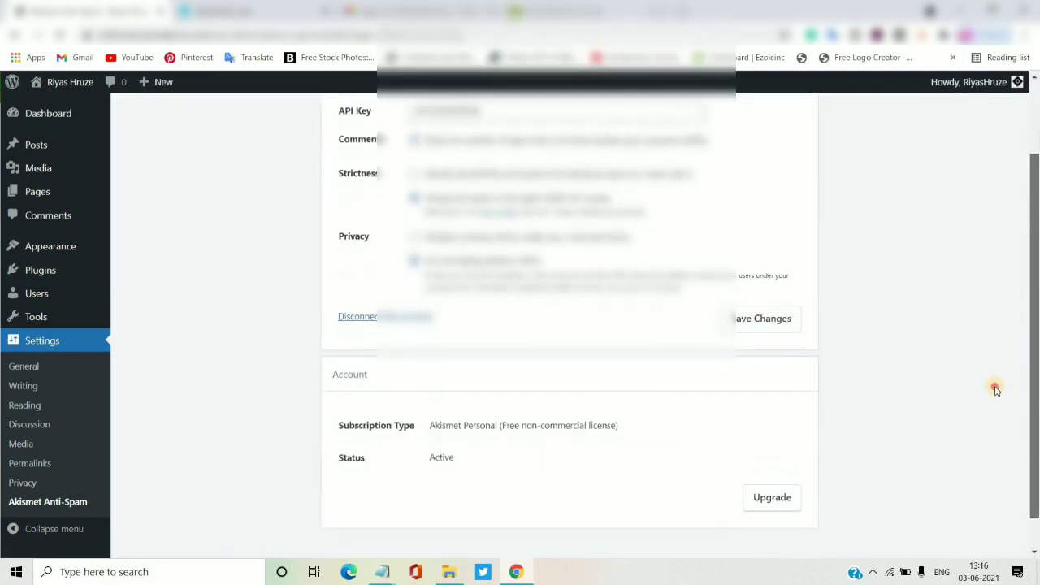
pyautogui.scroll(2, 977, 231)
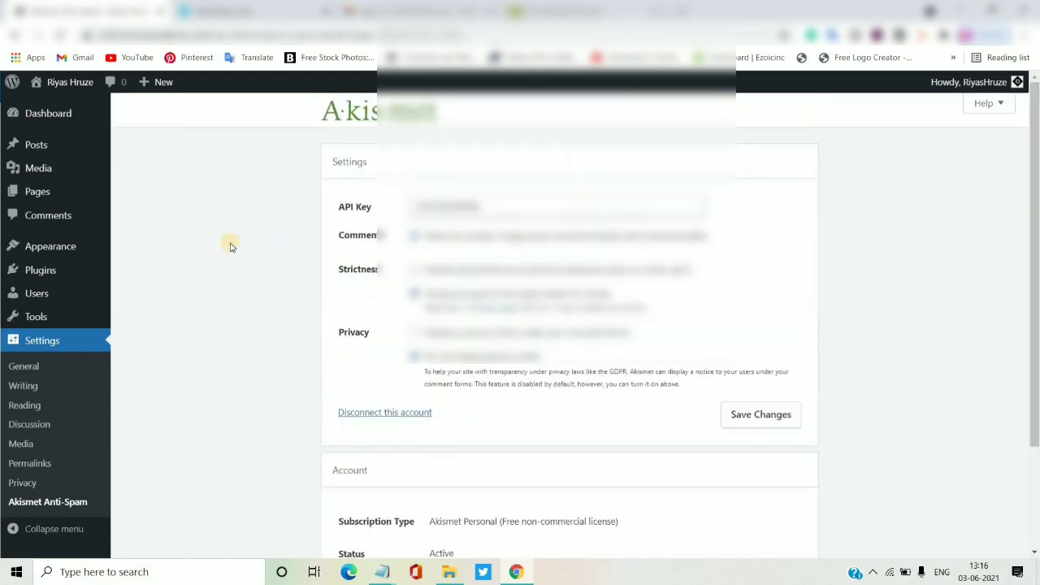
# - Go through the installed plugins list to the Add Plugins page, and bring up the plugin checklist in Notepad
pyautogui.moveTo(51, 269)
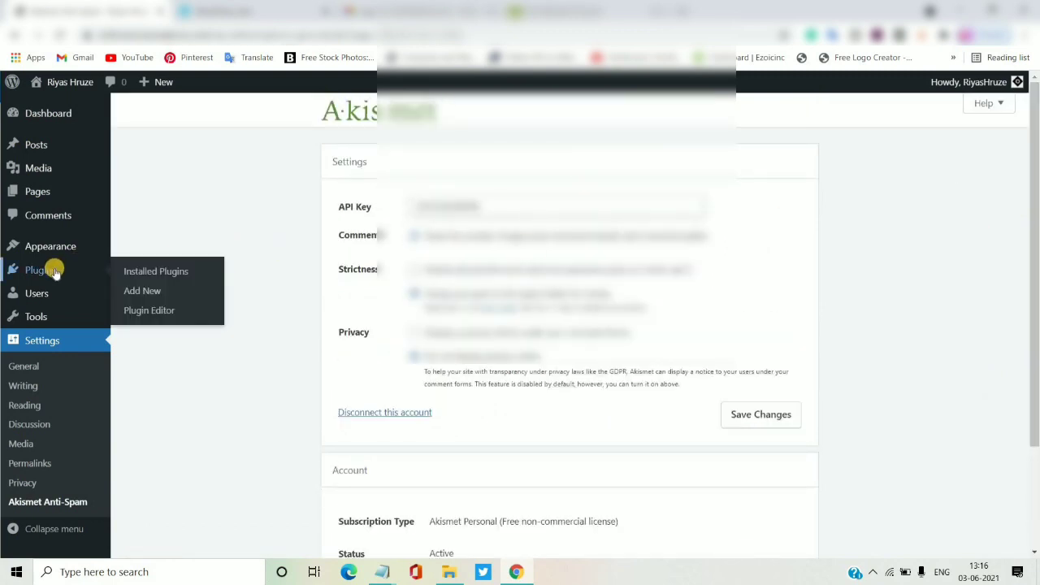
pyautogui.click(156, 271)
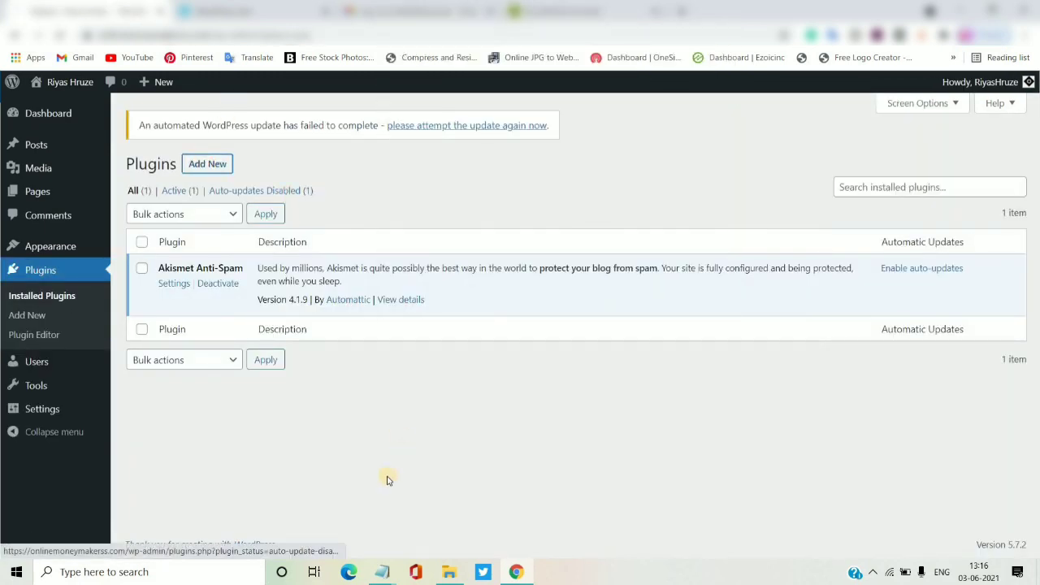
pyautogui.moveTo(383, 571)
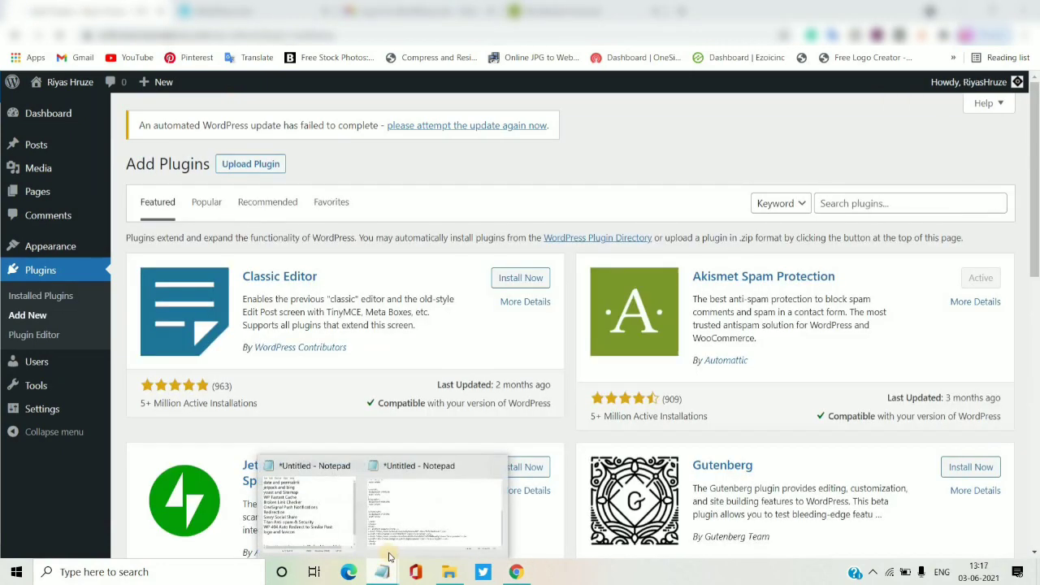
pyautogui.click(325, 503)
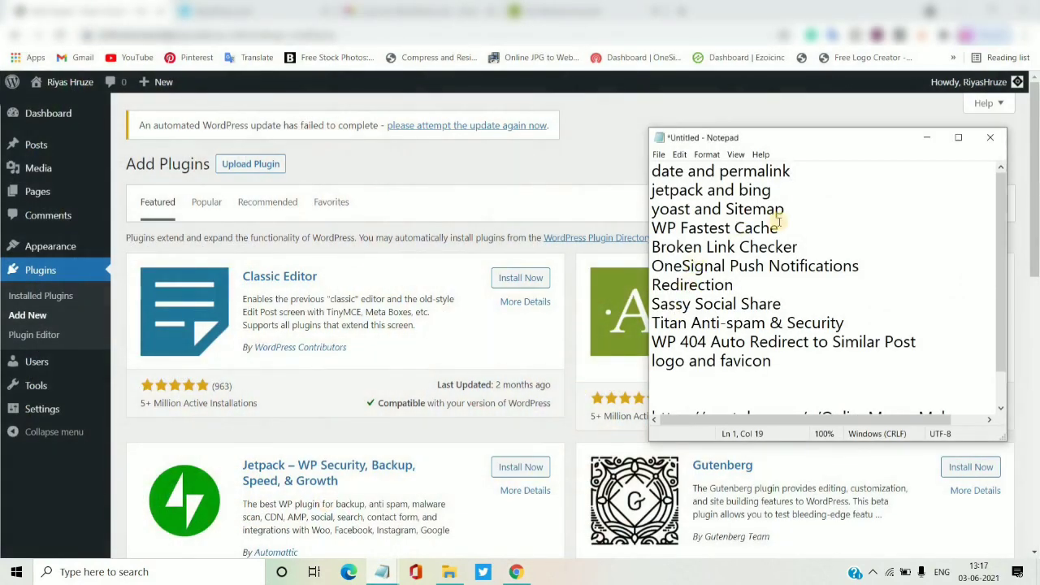
# - Delete the "date and permalink" line from the Notepad checklist
pyautogui.click(651, 185)
pyautogui.press('Up')
pyautogui.hotkey('shift', 'End')
pyautogui.press('Delete')
pyautogui.press('Delete')
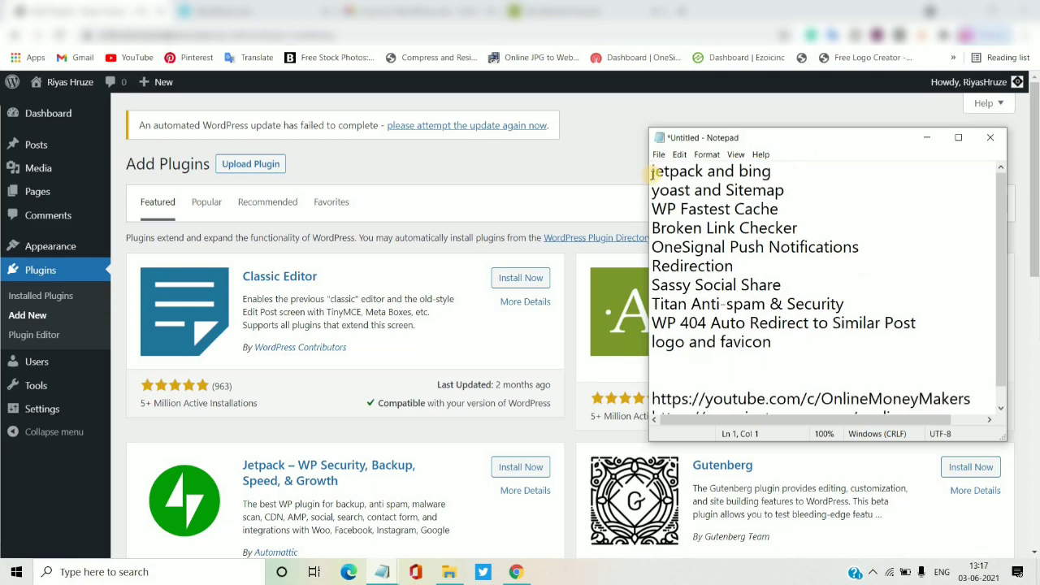
# - Look up Jetpack as the checklist's next entry, return to the browser, and install the "Jetpack – WP Security, Backup, Speed, & Growth" plugin
pyautogui.doubleClick(674, 170)
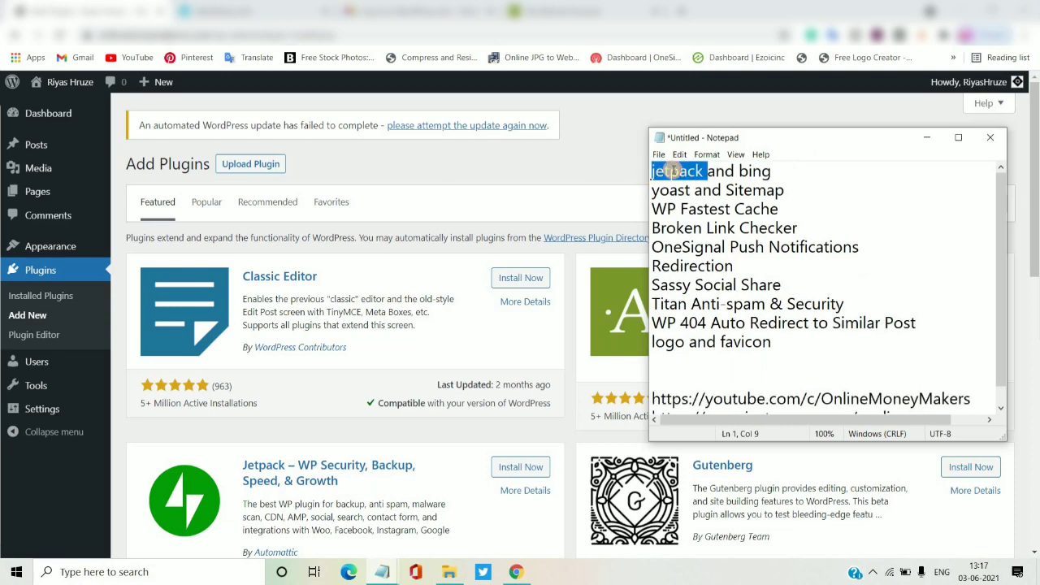
pyautogui.click(506, 203)
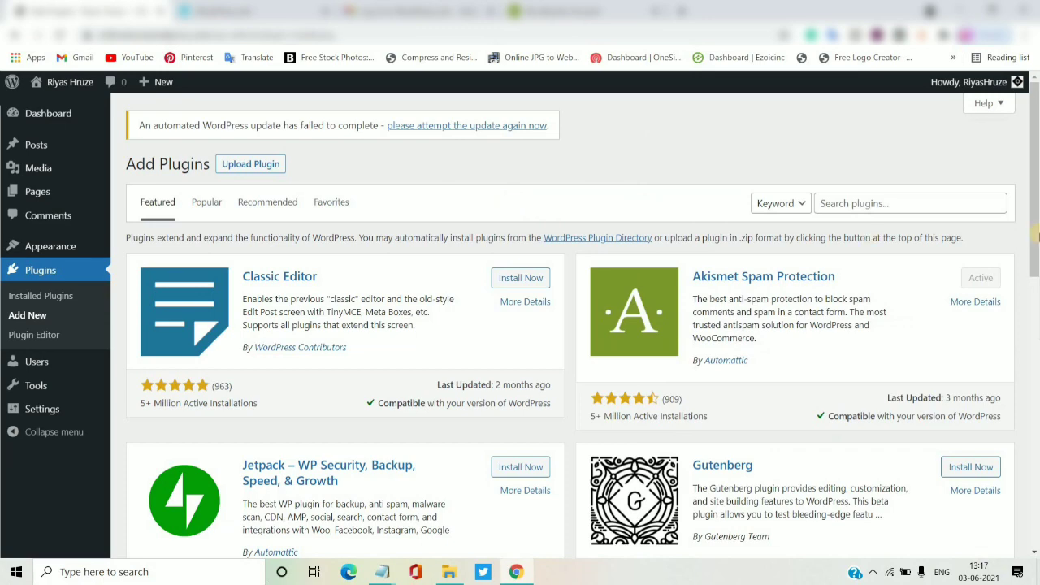
pyautogui.scroll(-2, 1037, 237)
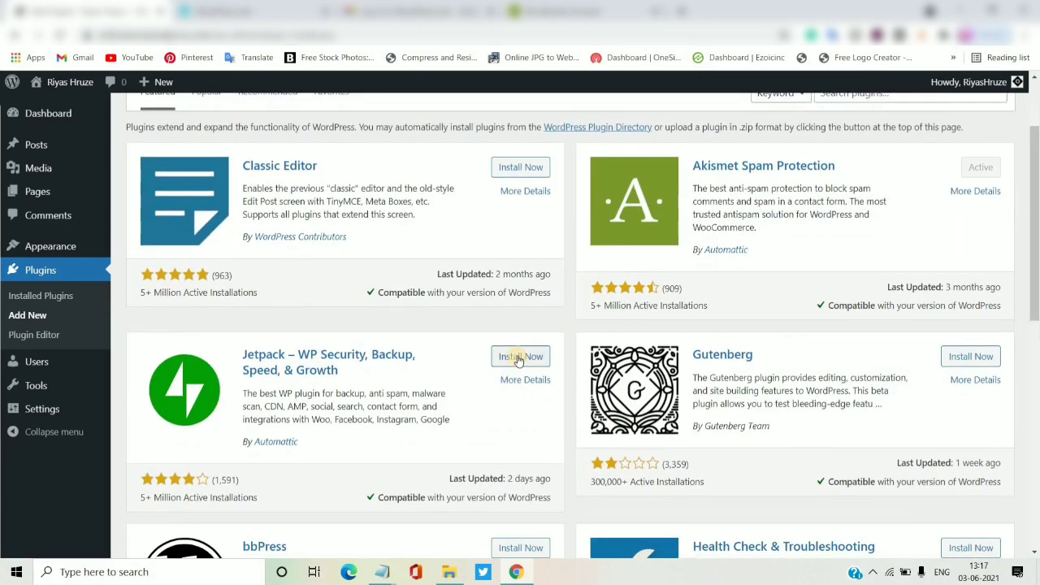
pyautogui.click(518, 358)
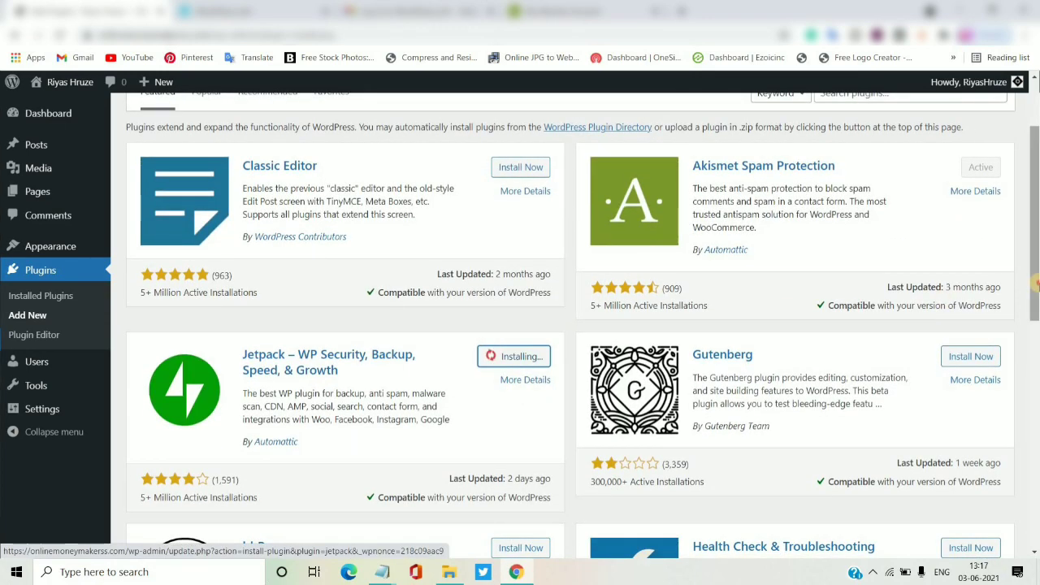
pyautogui.scroll(2, 1036, 283)
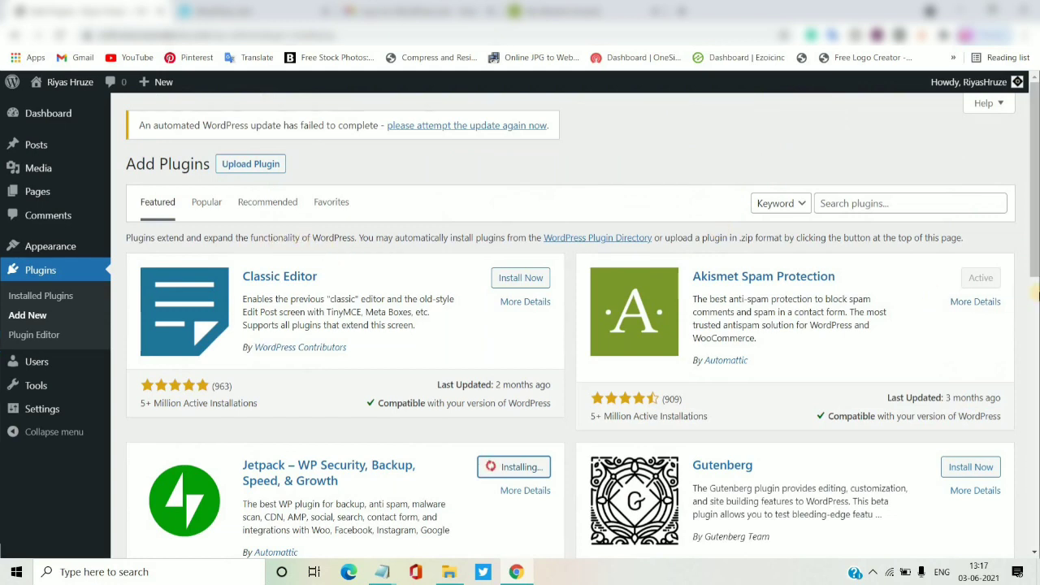
pyautogui.click(206, 201)
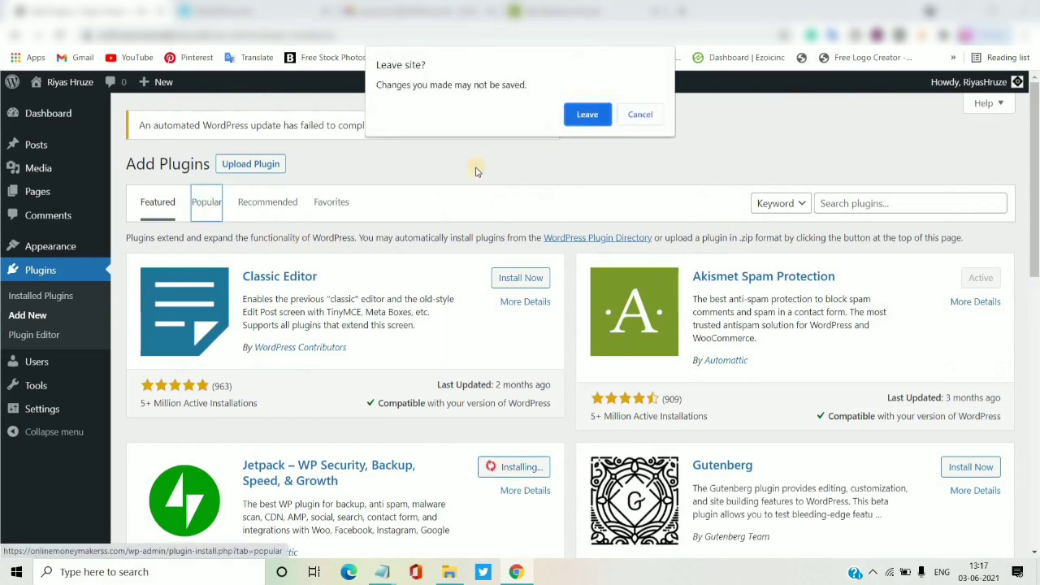
pyautogui.click(643, 114)
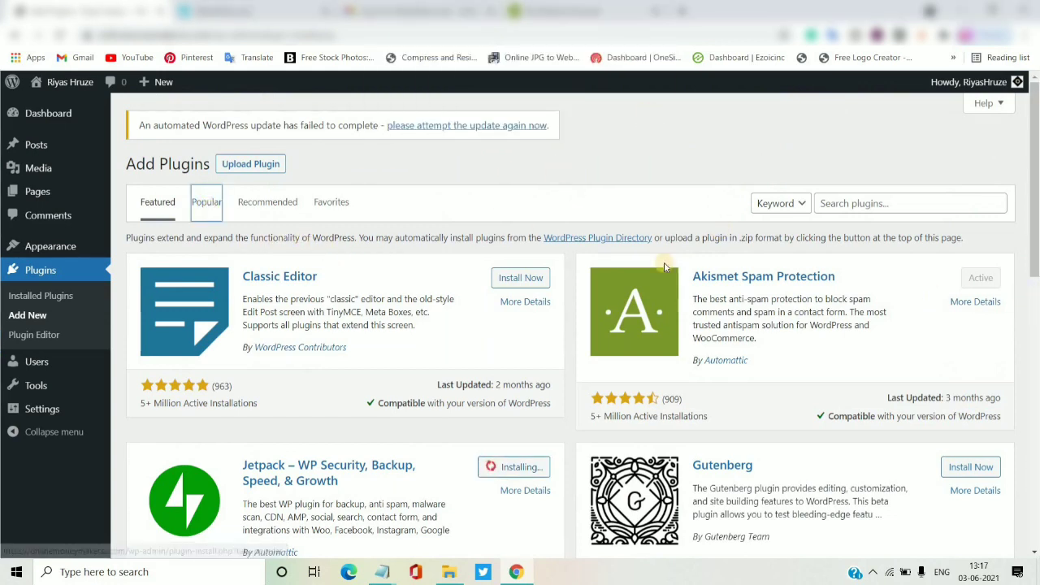
# - Activate the Jetpack plugin and set it up without signing in to an account
pyautogui.moveTo(1037, 196); pyautogui.dragTo(1037, 233)
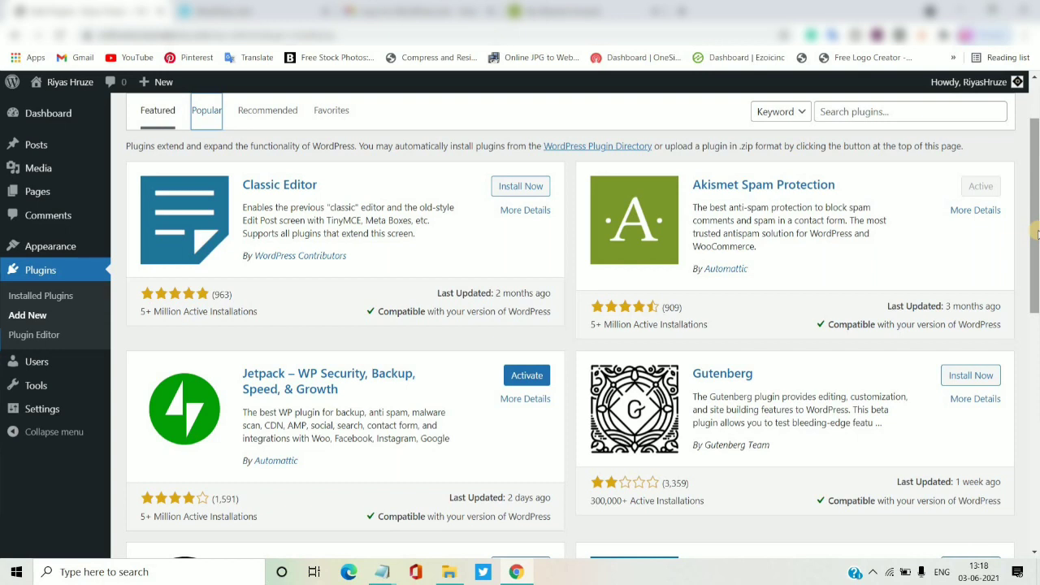
pyautogui.click(528, 378)
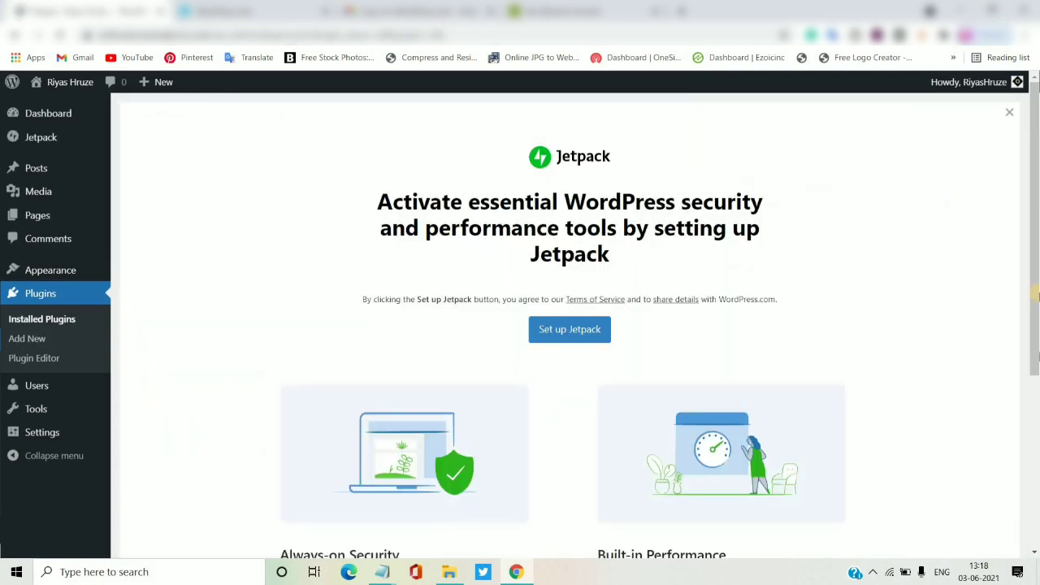
pyautogui.moveTo(1033, 294); pyautogui.dragTo(1032, 345)
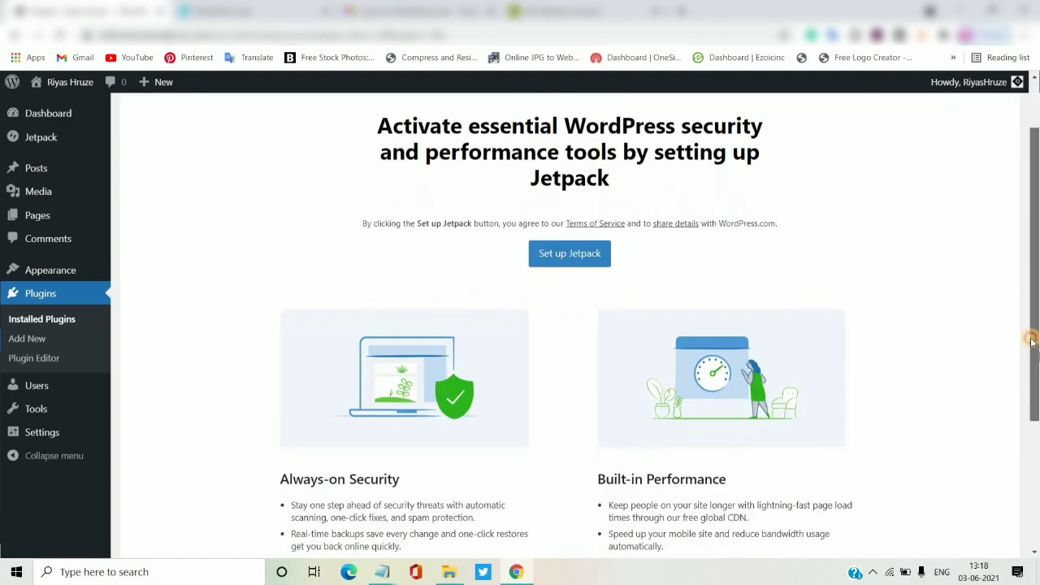
pyautogui.click(578, 252)
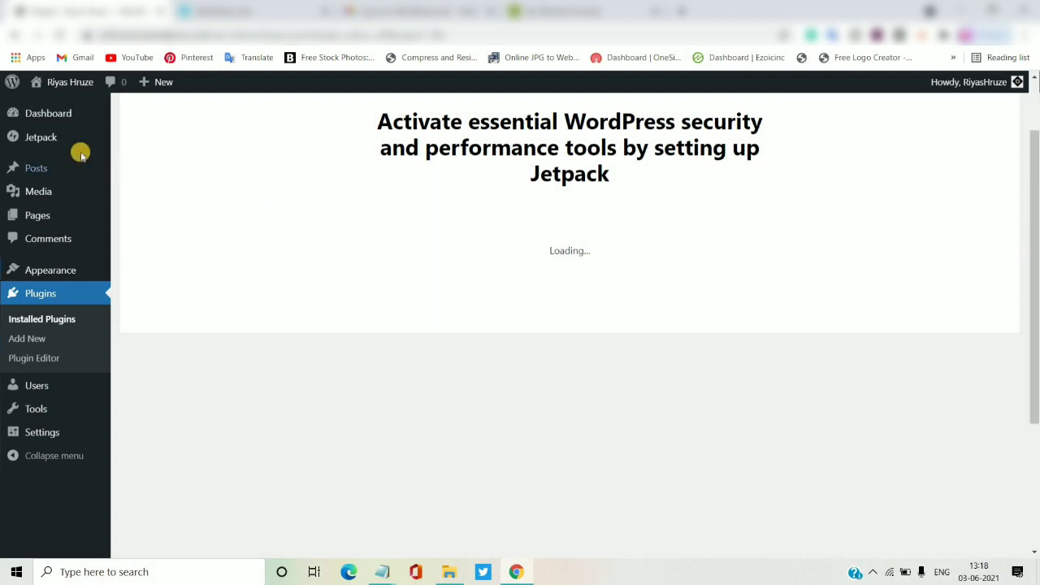
pyautogui.moveTo(59, 140)
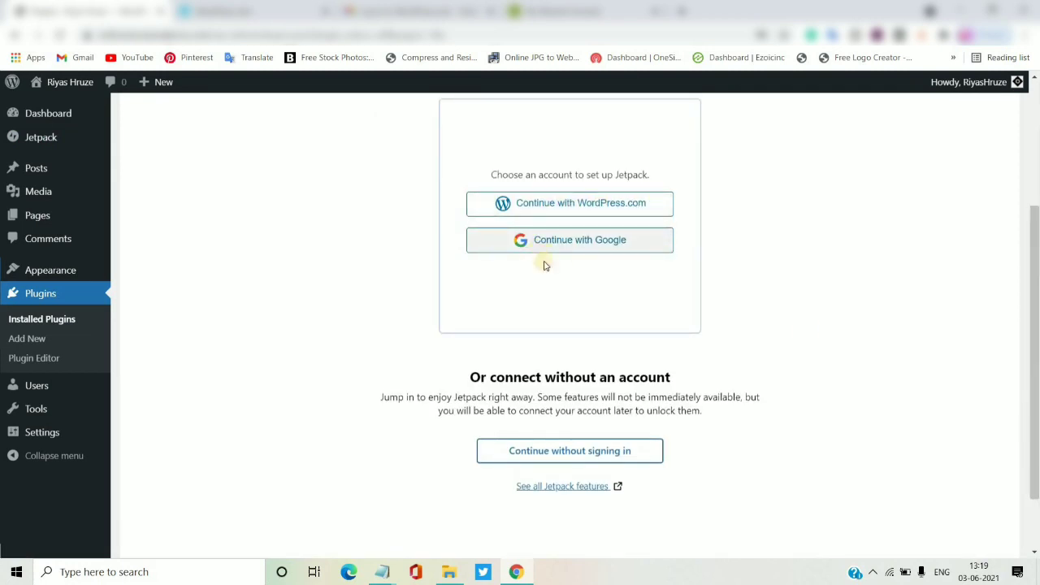
pyautogui.click(535, 461)
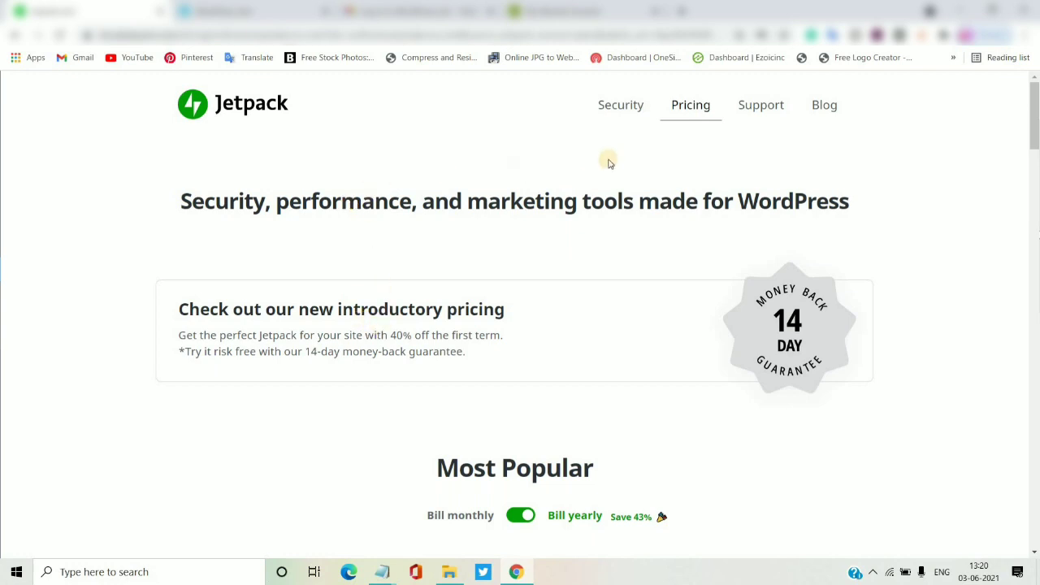
# - Review Jetpack's pricing plans and the comparison of all product bundles, and return to the WordPress admin pages
pyautogui.scroll(-4, 878, 147)
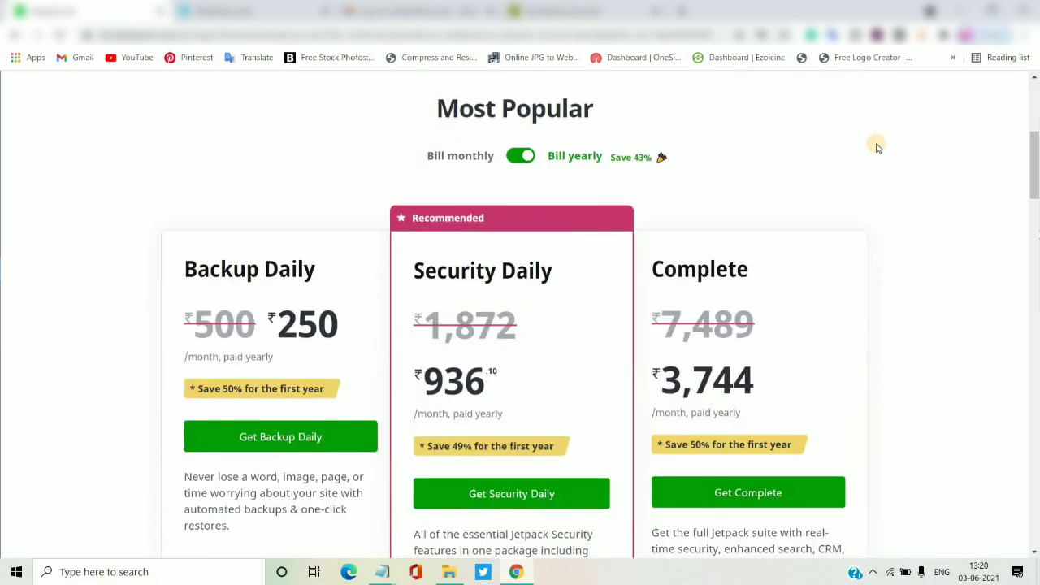
pyautogui.scroll(-5, 877, 147)
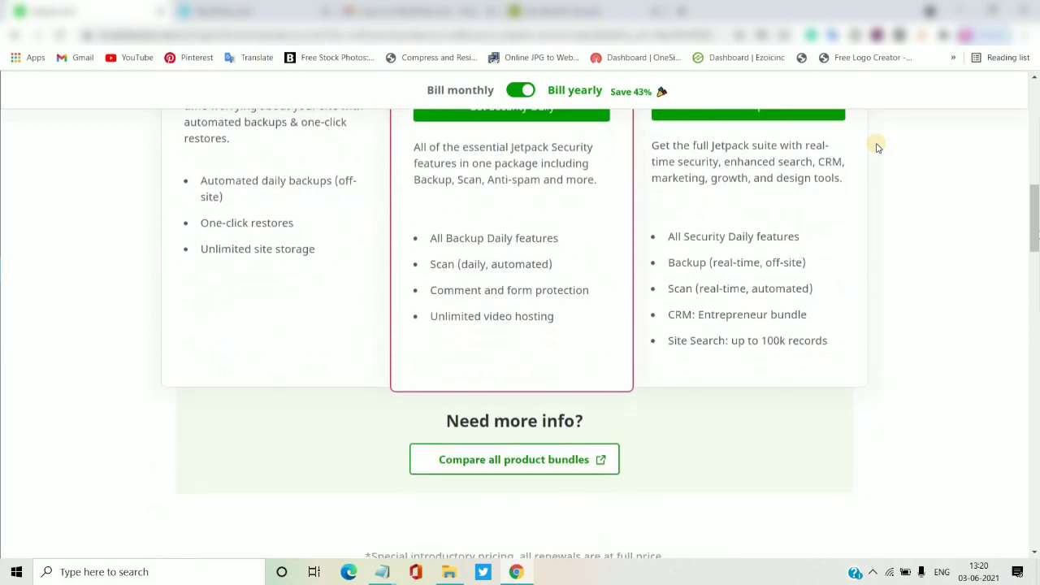
pyautogui.click(526, 431)
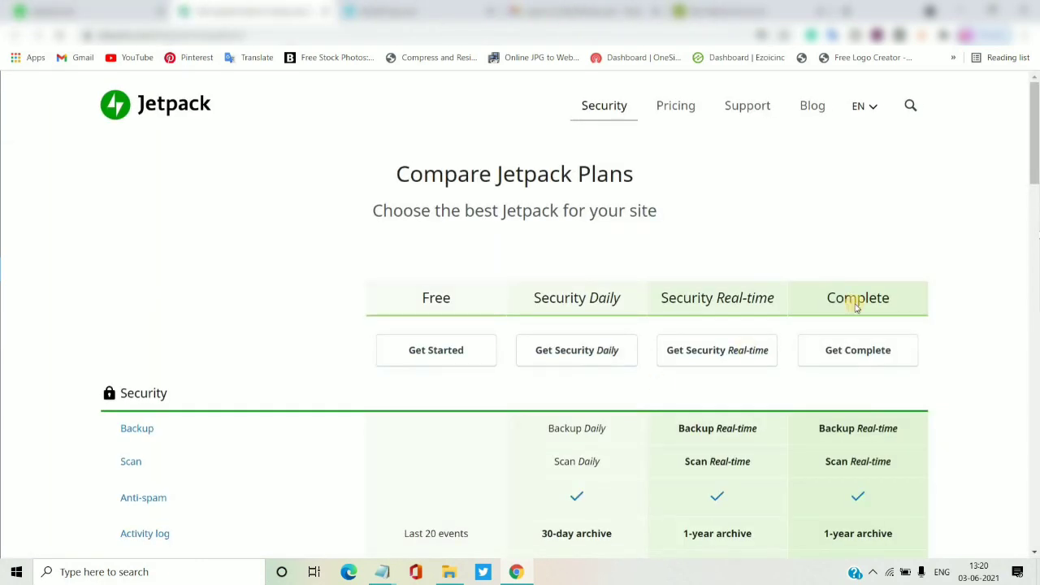
pyautogui.moveTo(1036, 166); pyautogui.dragTo(1013, 50)
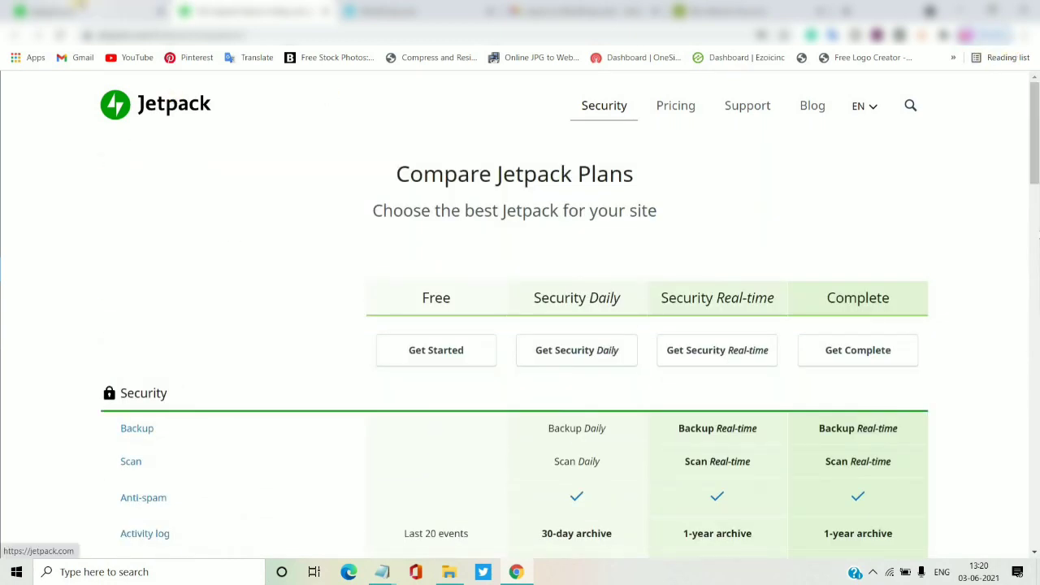
pyautogui.click(81, 8)
pyautogui.click(14, 35)
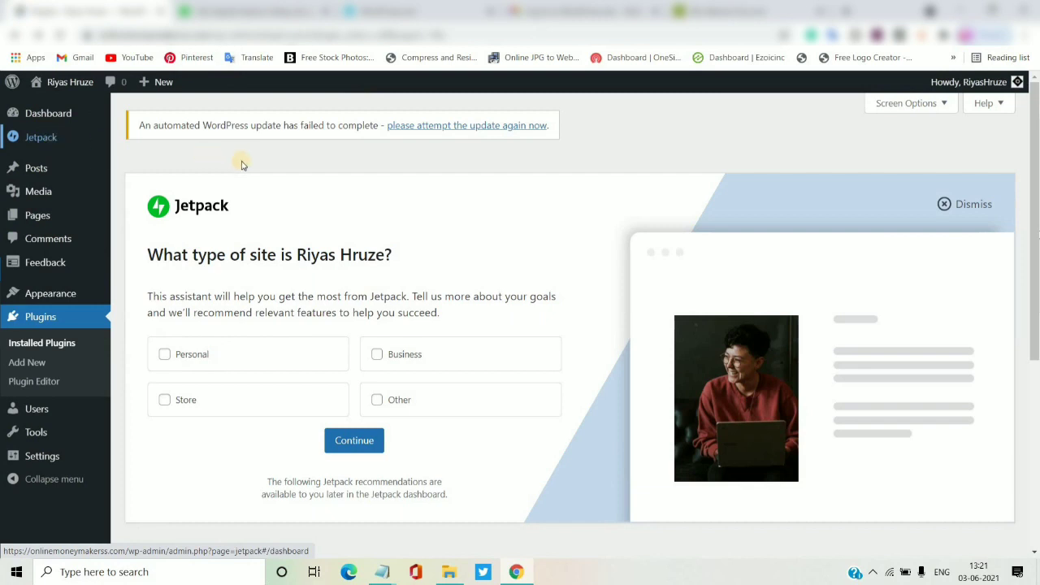
# - Open Jetpack's settings and look through the Security, Performance, Writing, Sharing and Discussion sections
pyautogui.moveTo(45, 141)
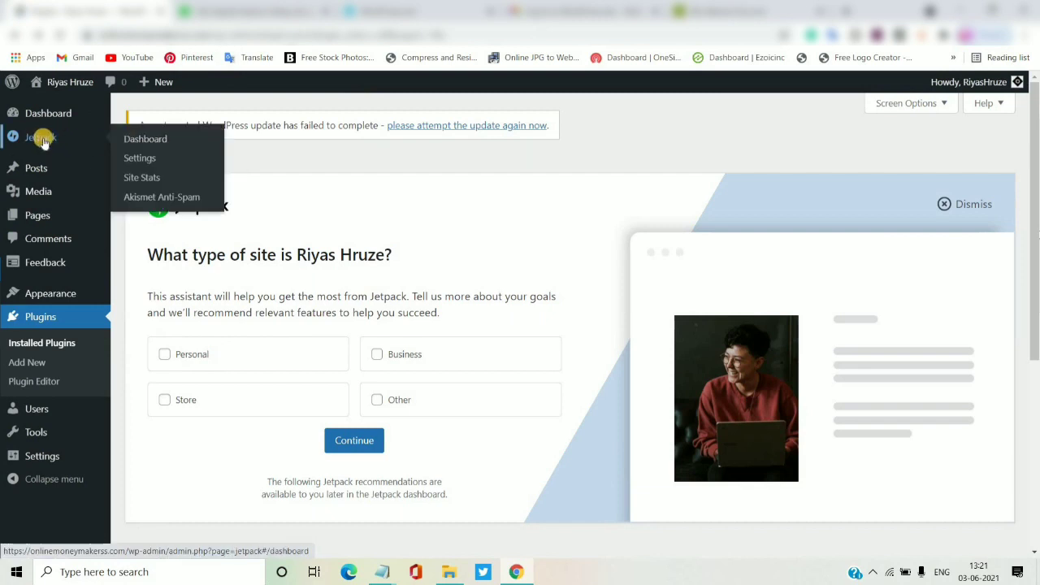
pyautogui.click(153, 161)
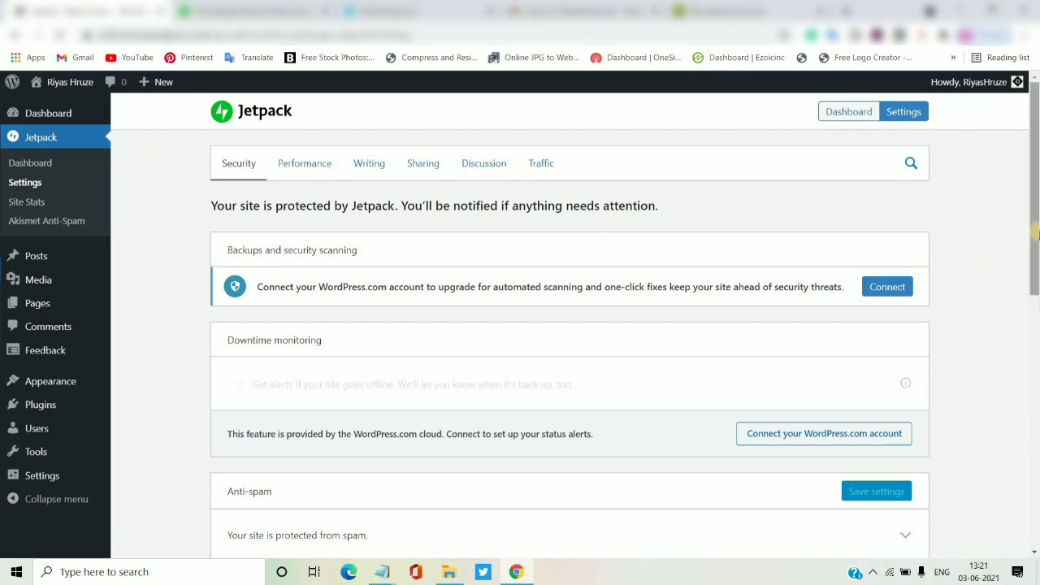
pyautogui.moveTo(1034, 243); pyautogui.dragTo(1035, 337)
pyautogui.scroll(-5, 1035, 337)
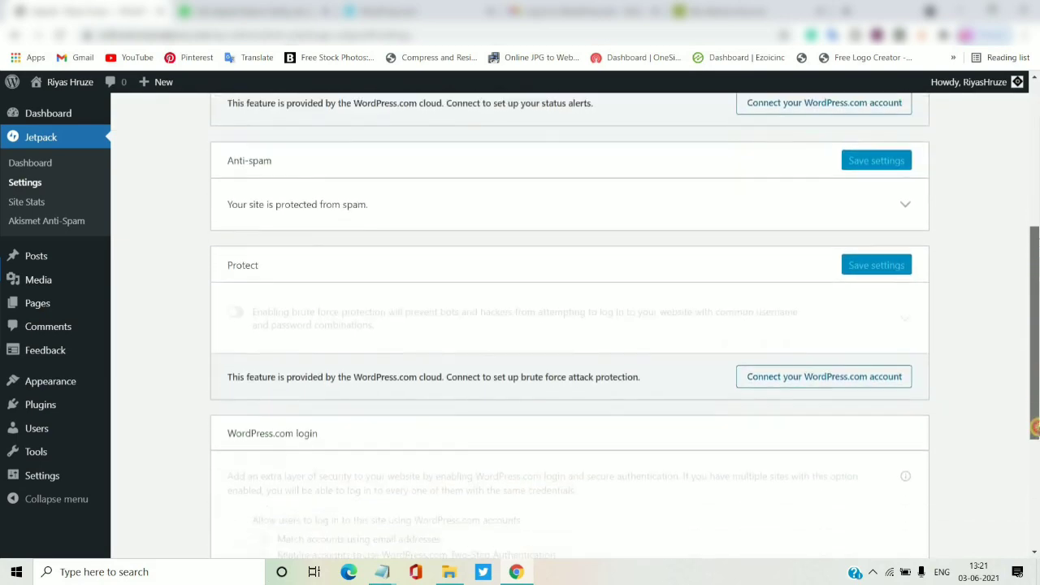
pyautogui.scroll(10, 1035, 305)
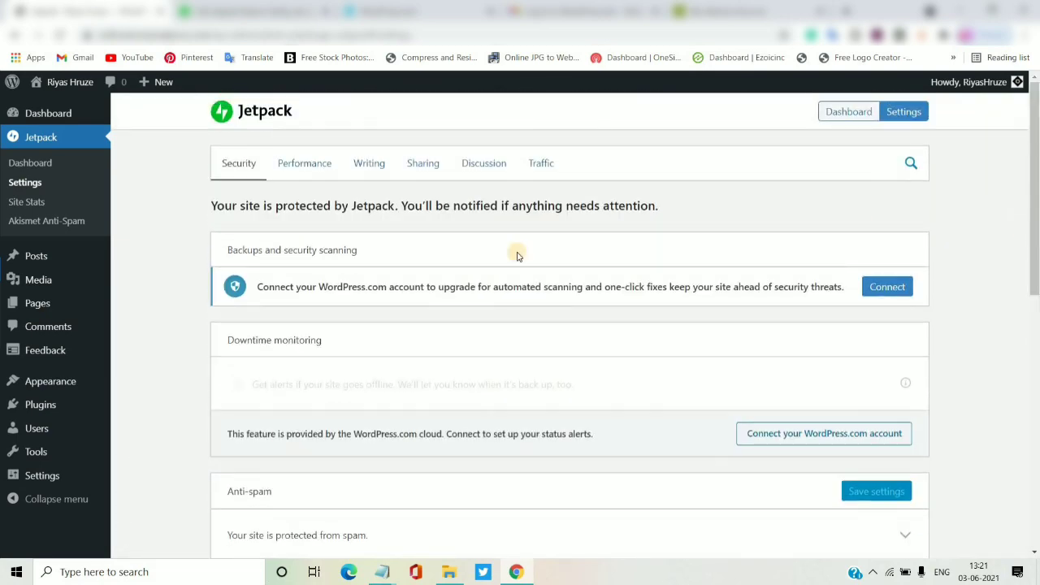
pyautogui.click(311, 175)
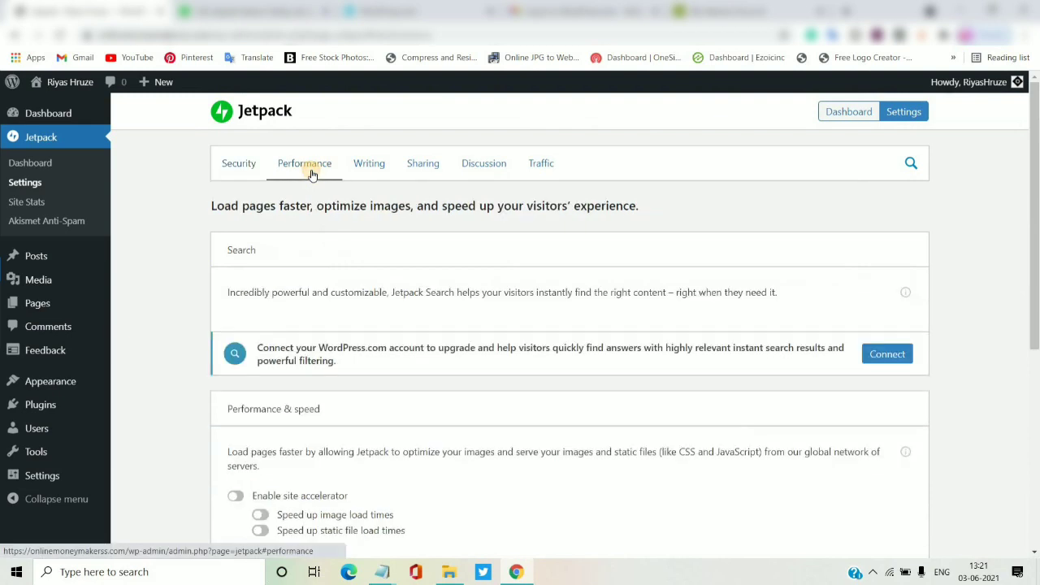
pyautogui.click(366, 162)
pyautogui.click(429, 165)
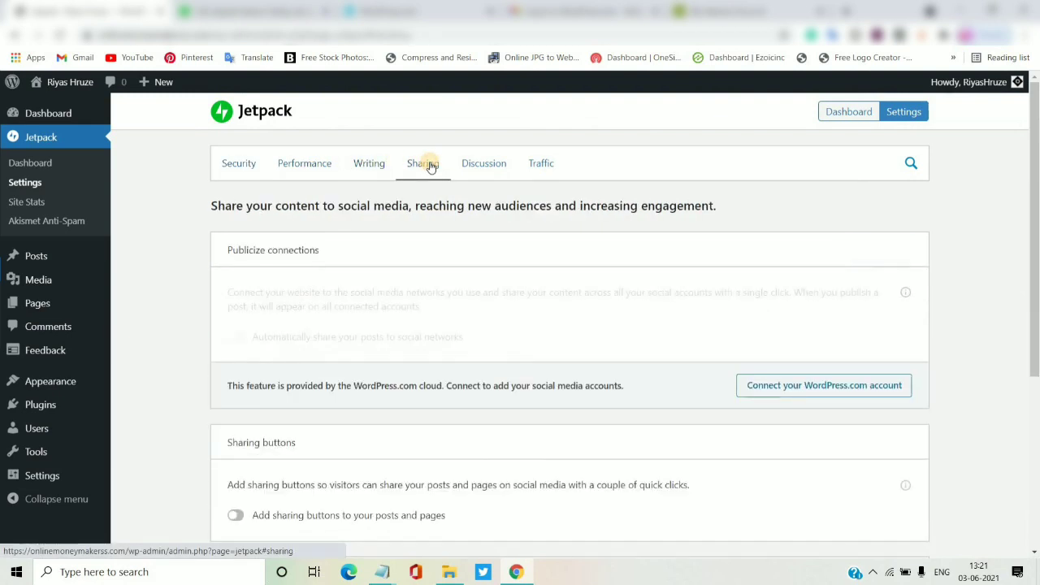
pyautogui.click(498, 166)
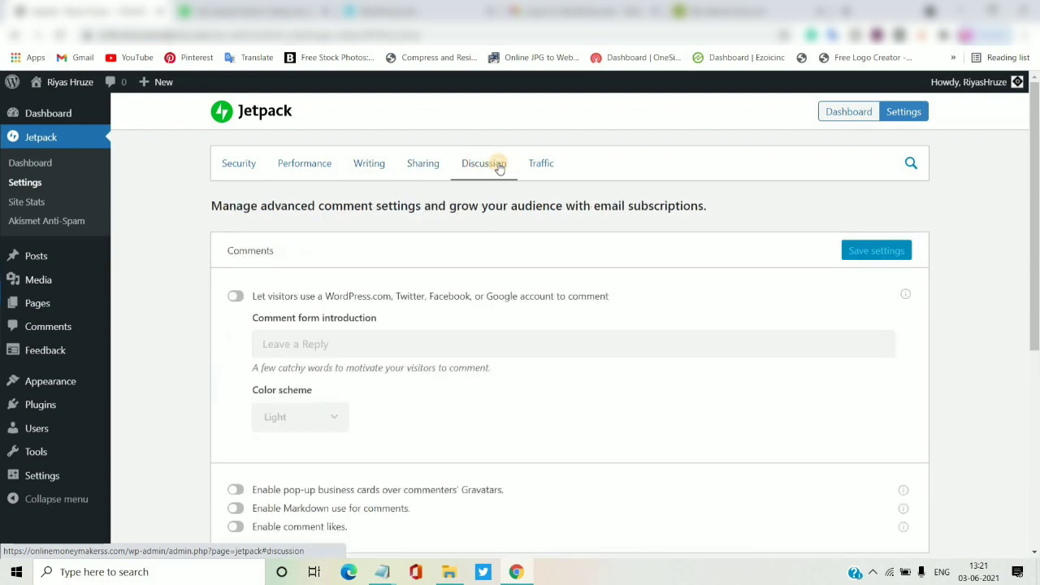
# - In Jetpack's Traffic settings, show related content after posts, highlighted with a heading and with thumbnail images where available
pyautogui.click(543, 164)
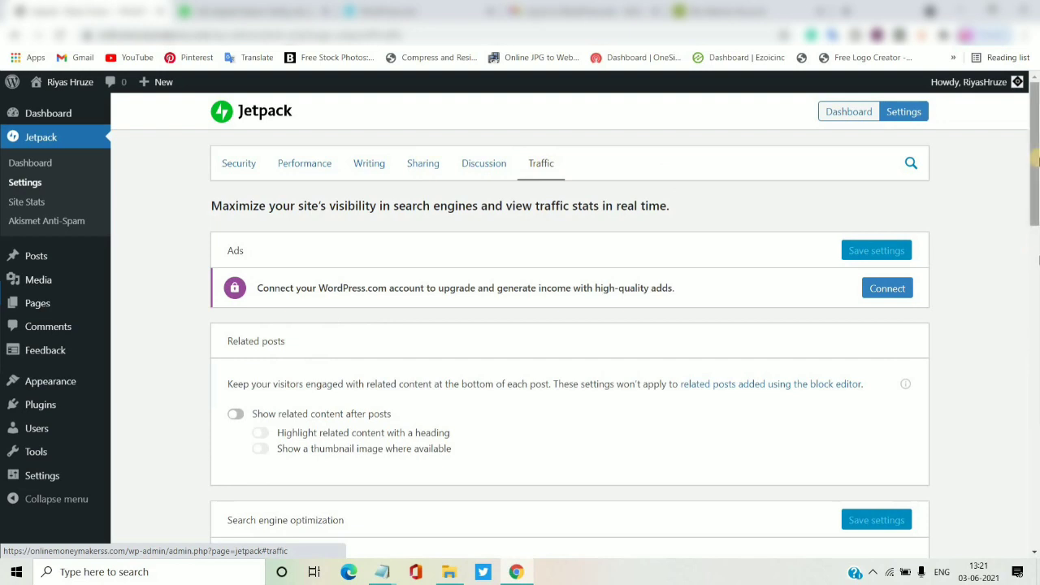
pyautogui.moveTo(1036, 160); pyautogui.dragTo(1036, 184)
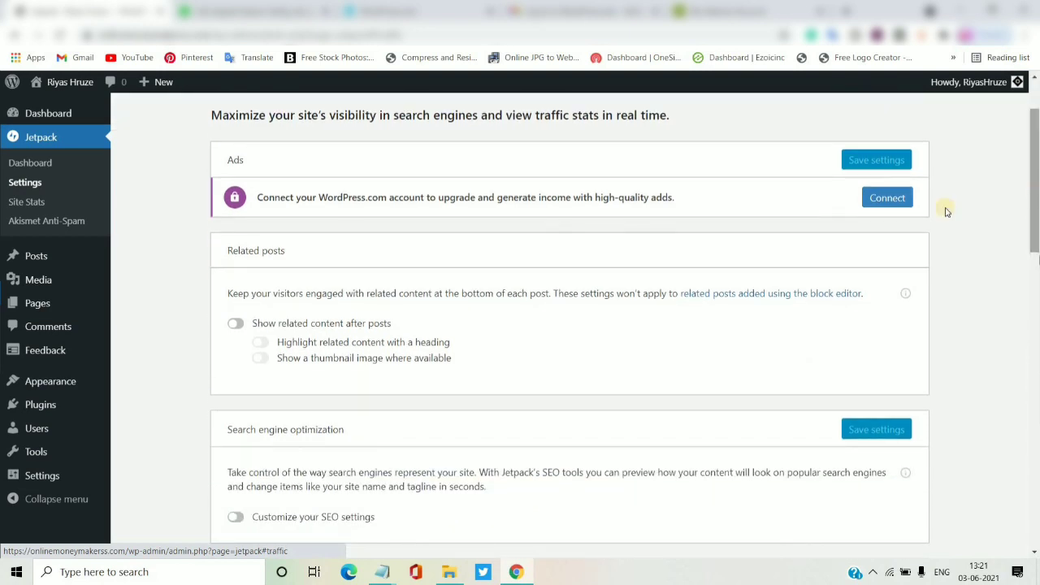
pyautogui.click(236, 324)
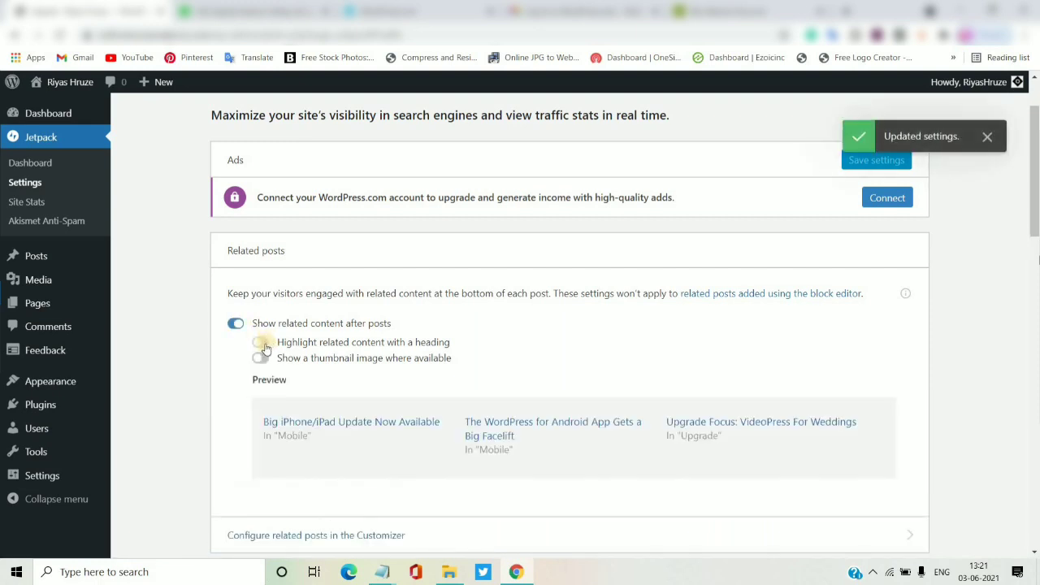
pyautogui.click(263, 342)
pyautogui.click(264, 361)
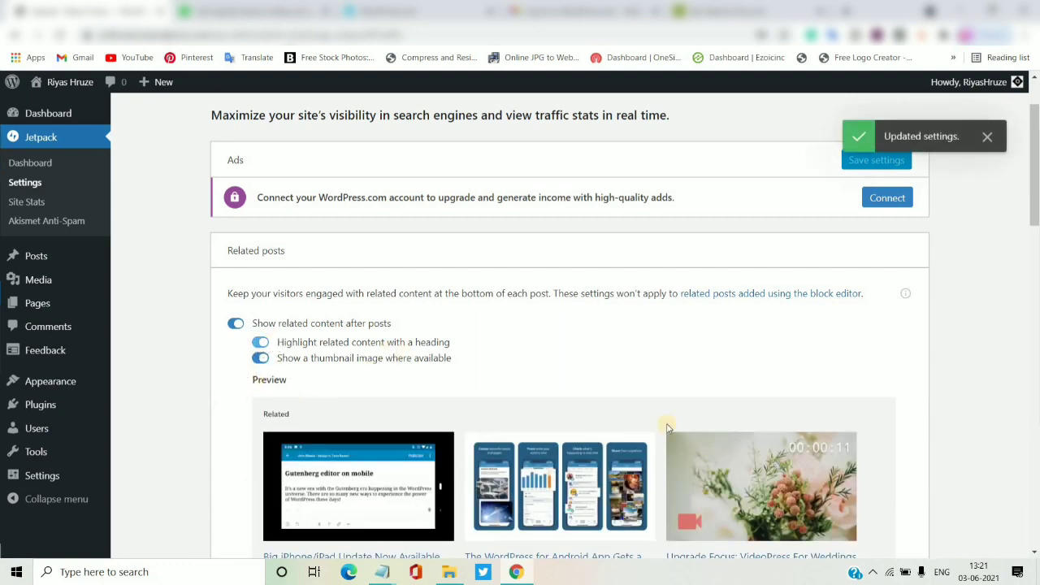
# - Try out the customization of SEO settings in Jetpack's search engine optimization section and switch it off again
pyautogui.moveTo(1036, 193); pyautogui.dragTo(1036, 324)
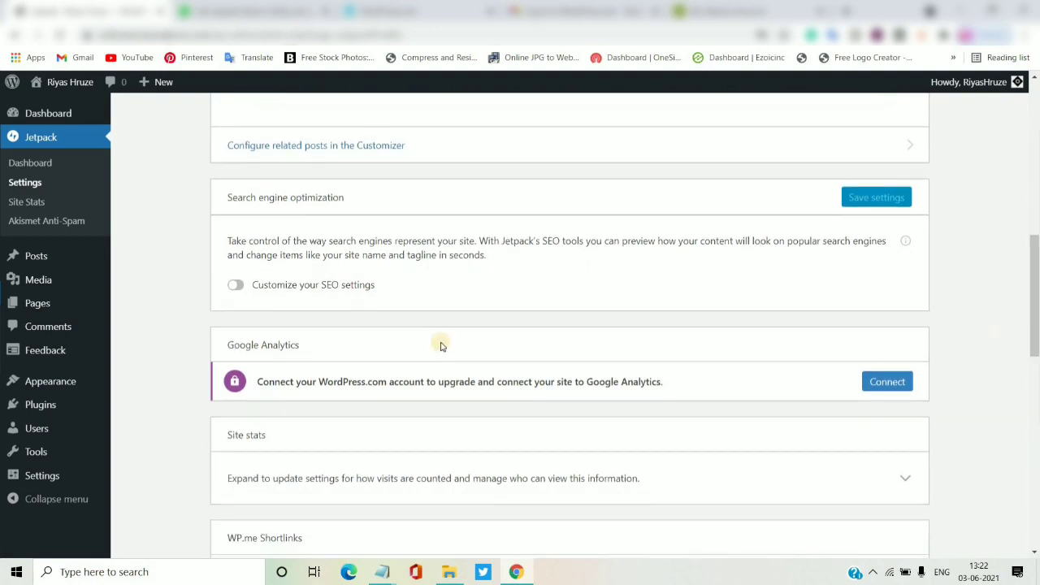
pyautogui.click(234, 285)
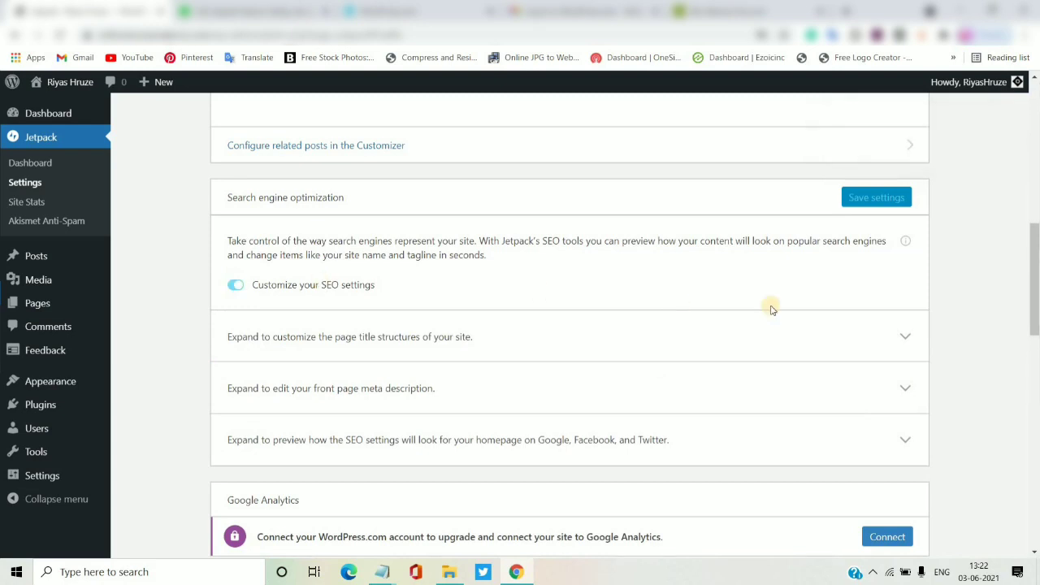
pyautogui.moveTo(1035, 309); pyautogui.dragTo(1035, 321)
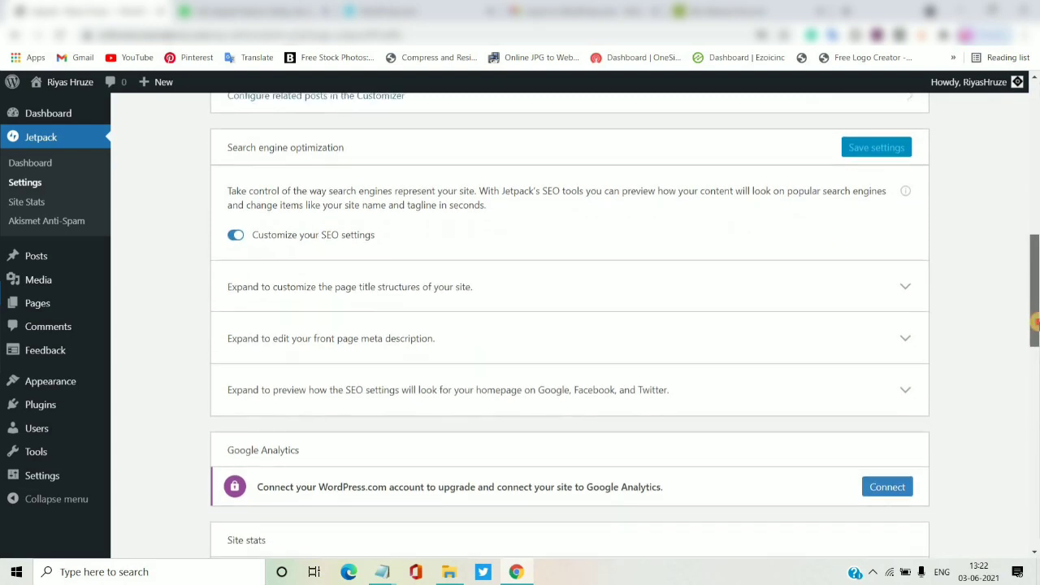
pyautogui.click(236, 229)
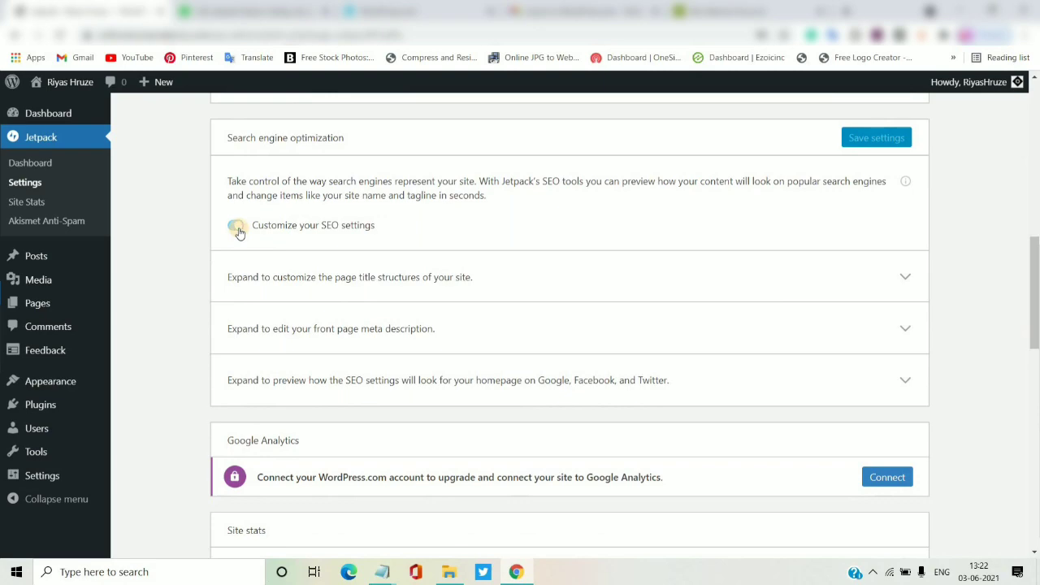
# - Turn on XML sitemap generation to examine the news sitemap address, and switch the generation off again
pyautogui.moveTo(1035, 307); pyautogui.dragTo(1036, 396)
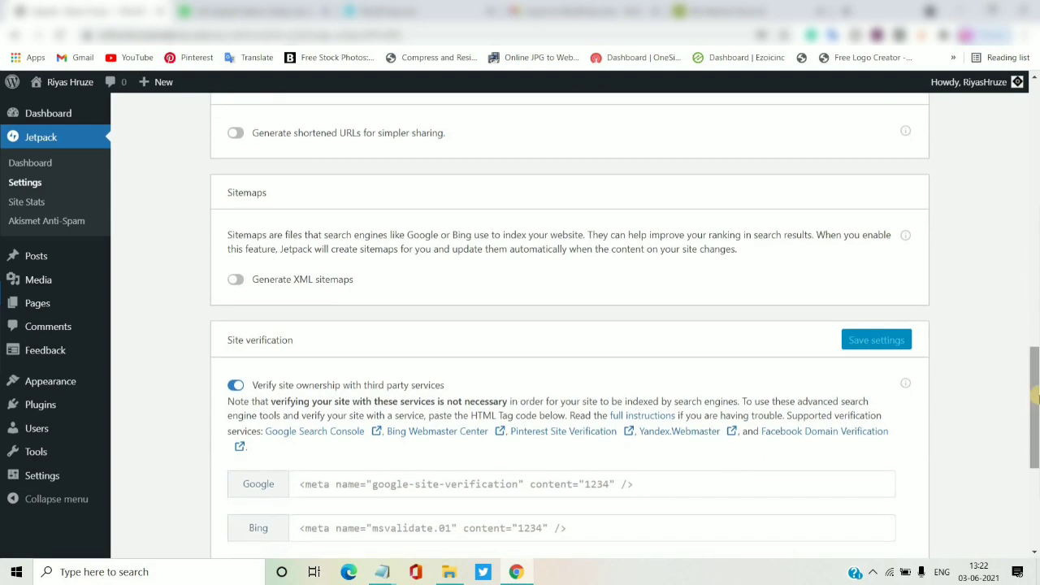
pyautogui.click(237, 284)
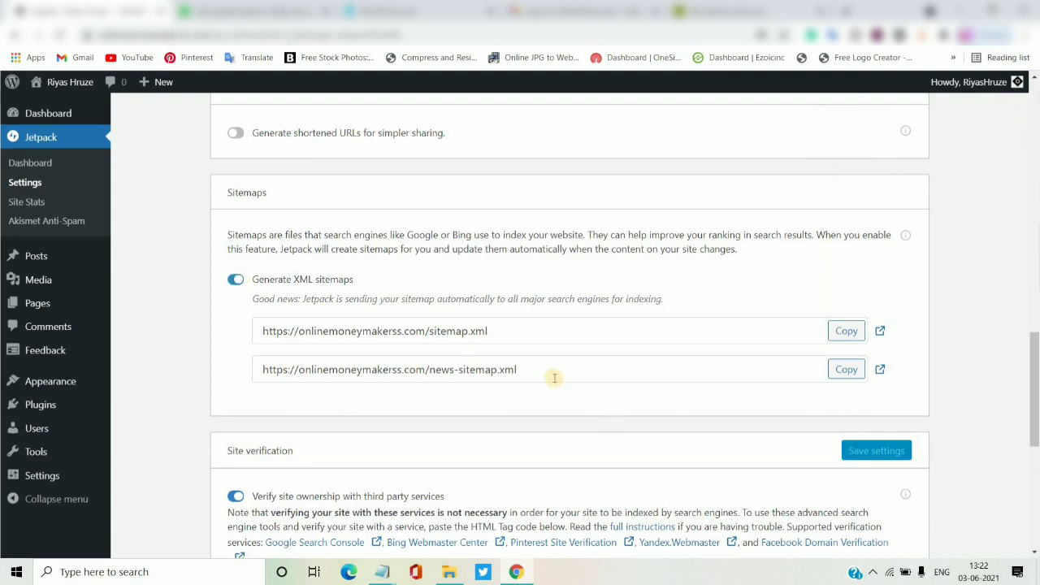
pyautogui.click(488, 372)
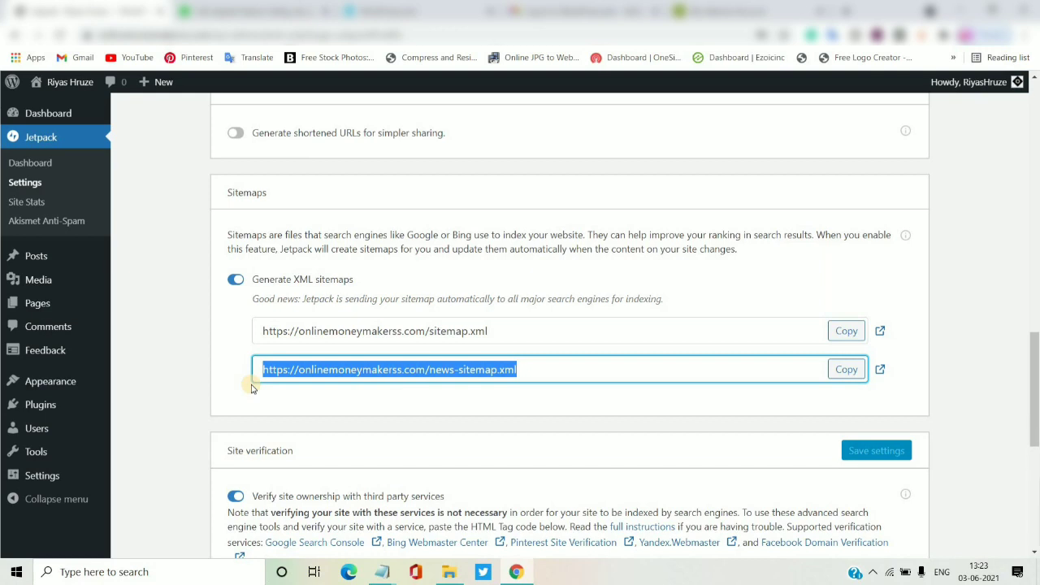
pyautogui.click(235, 280)
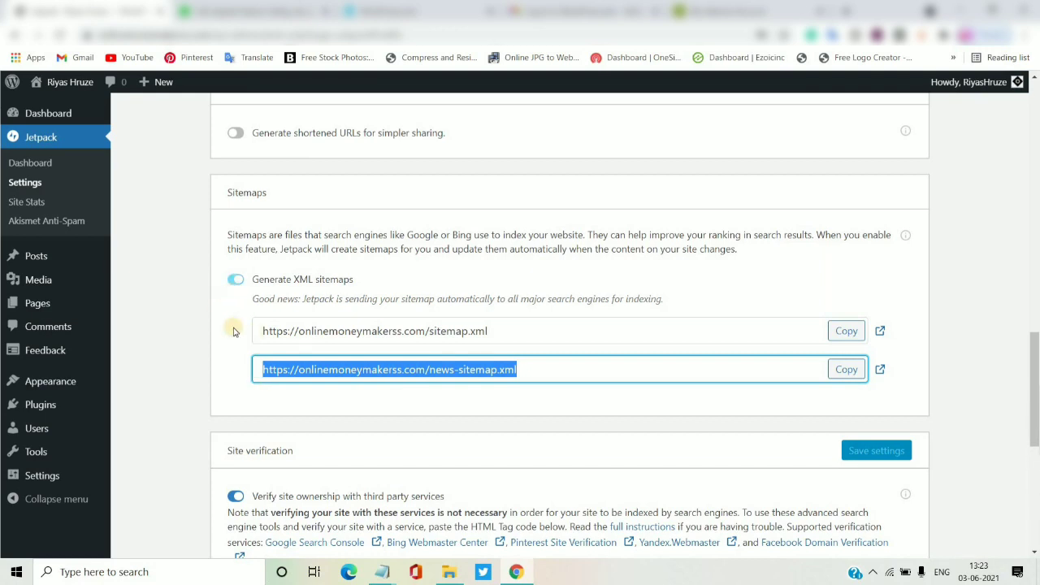
pyautogui.click(238, 285)
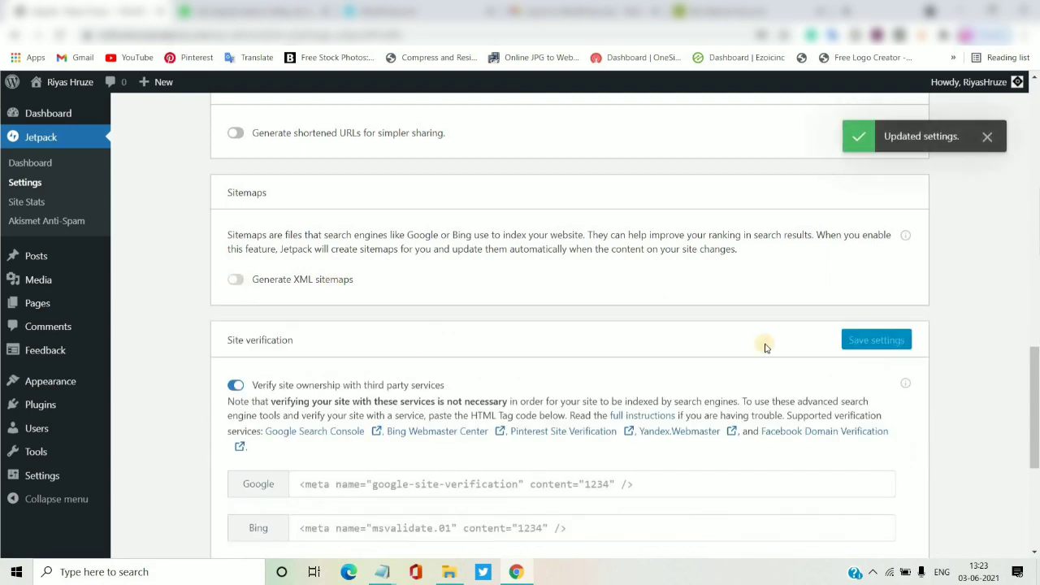
pyautogui.moveTo(1034, 392); pyautogui.dragTo(1036, 442)
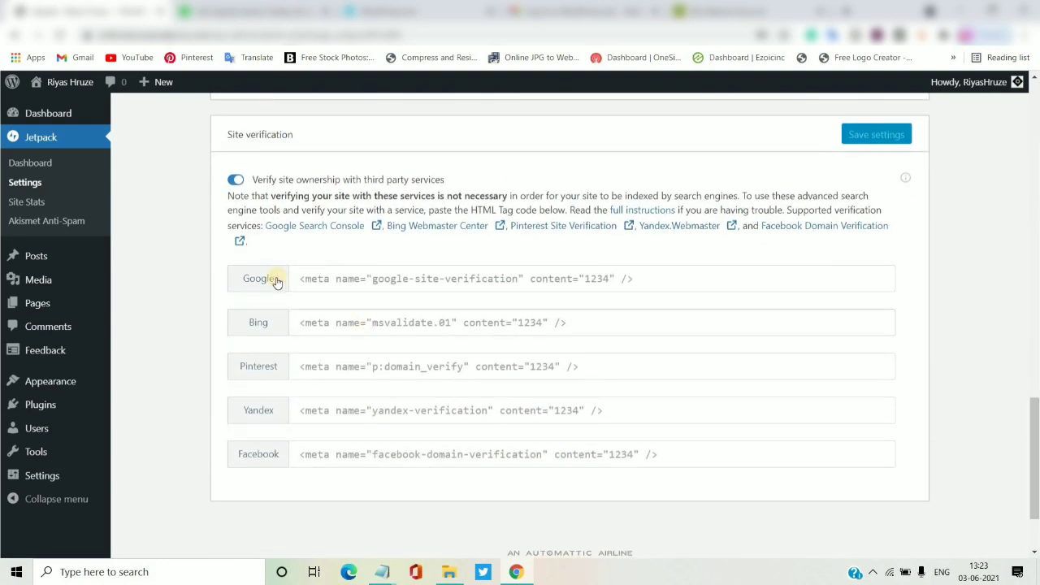
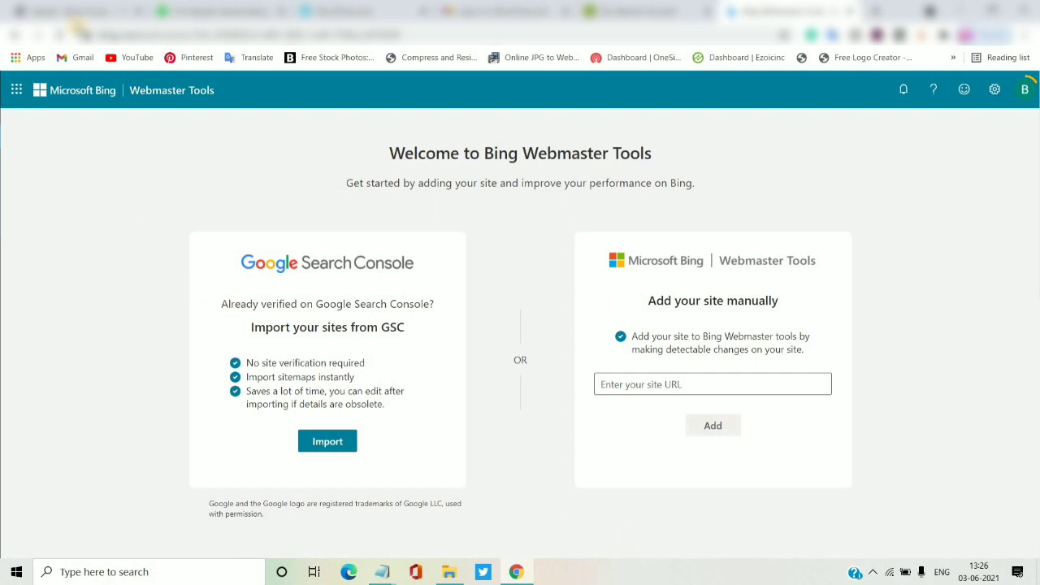
pyautogui.click(79, 33)
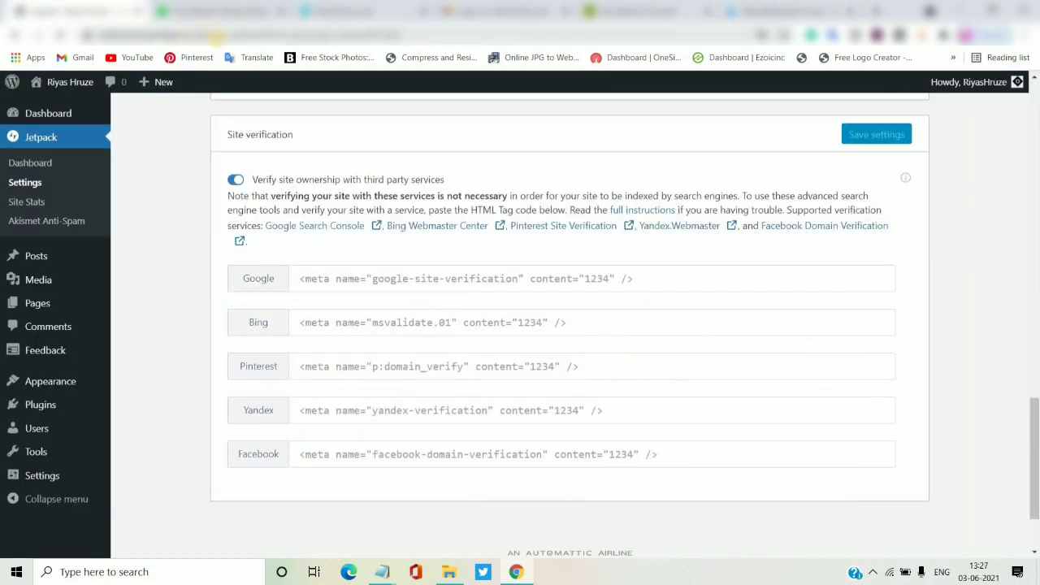
pyautogui.moveTo(213, 36); pyautogui.dragTo(65, 44)
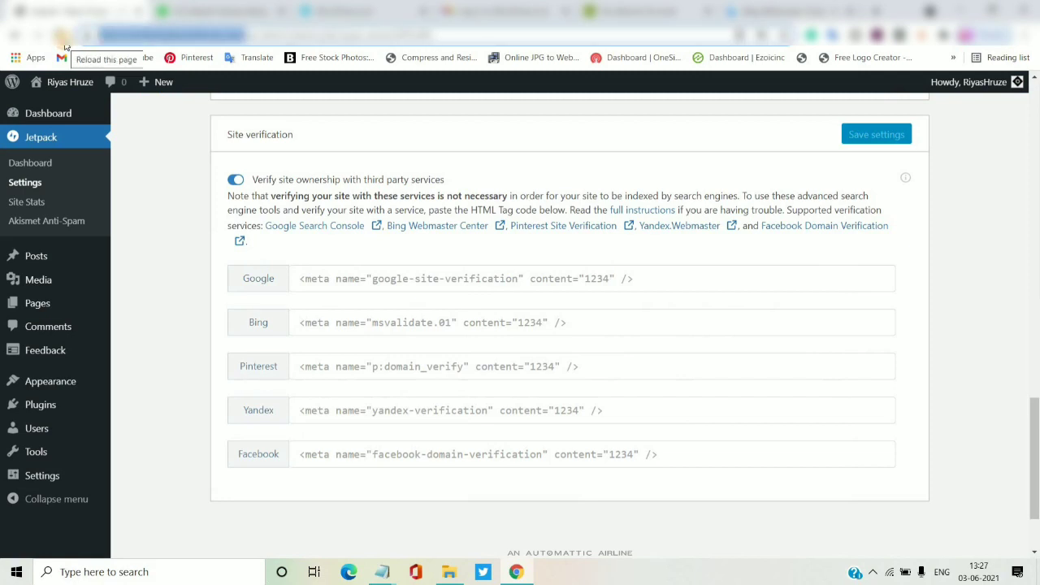
pyautogui.click(760, 10)
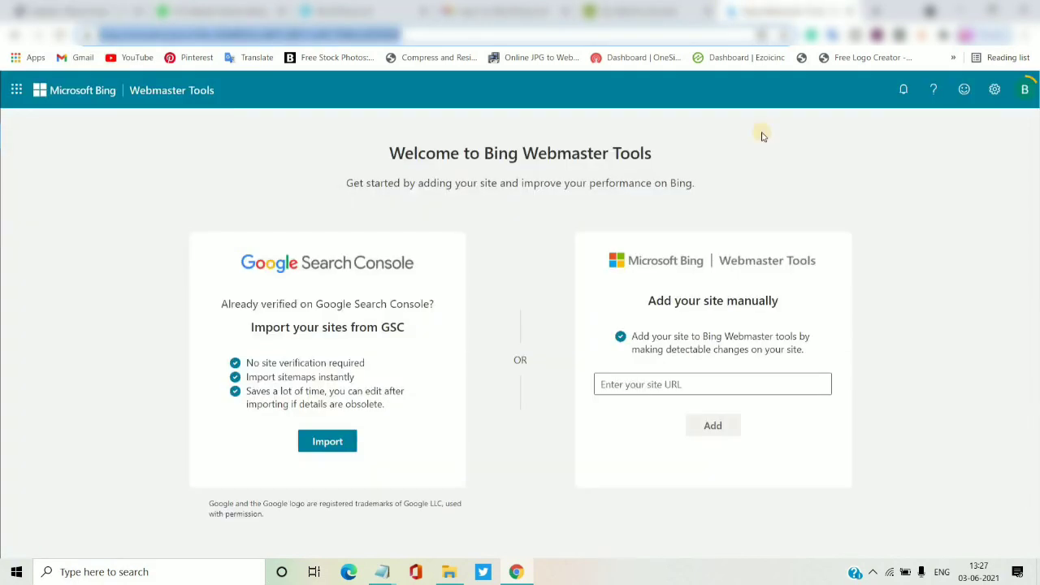
pyautogui.click(679, 382)
pyautogui.write('https://onlinemoneymakerss.com/')
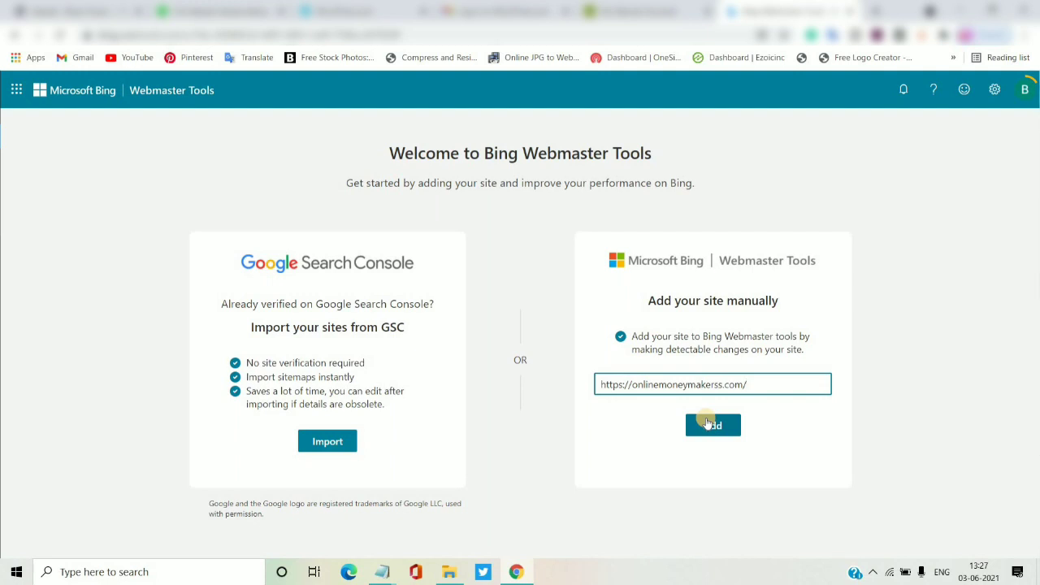
pyautogui.click(708, 424)
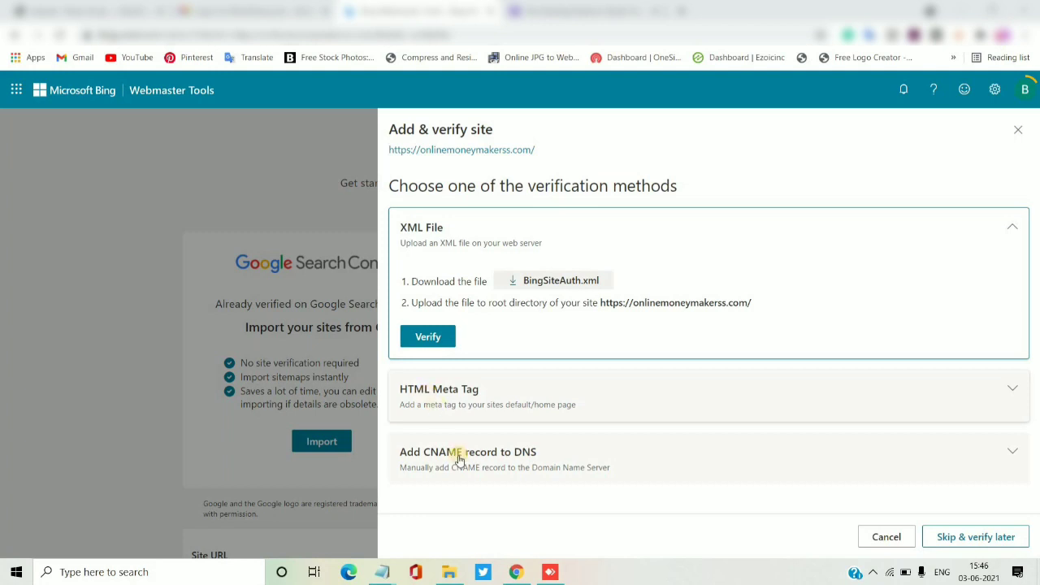
# - Copy Bing's HTML meta verification tag, paste it into the Bing field of Jetpack's site verification settings, and save the settings
pyautogui.click(442, 404)
pyautogui.click(835, 364)
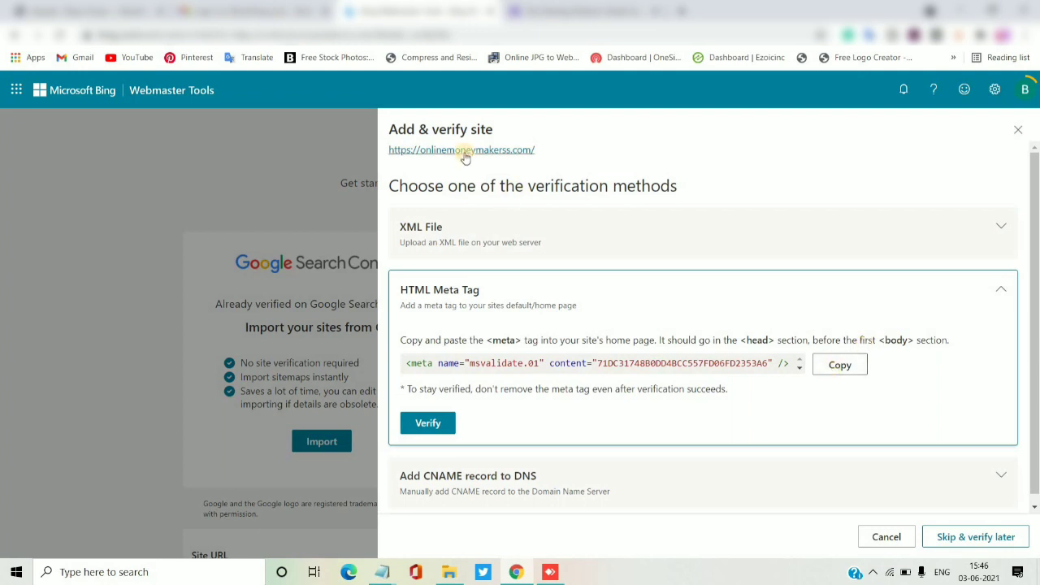
pyautogui.click(100, 10)
pyautogui.click(832, 267)
pyautogui.hotkey('ctrl', 'a')
pyautogui.press('BackSpace')
pyautogui.hotkey('ctrl', 'v')
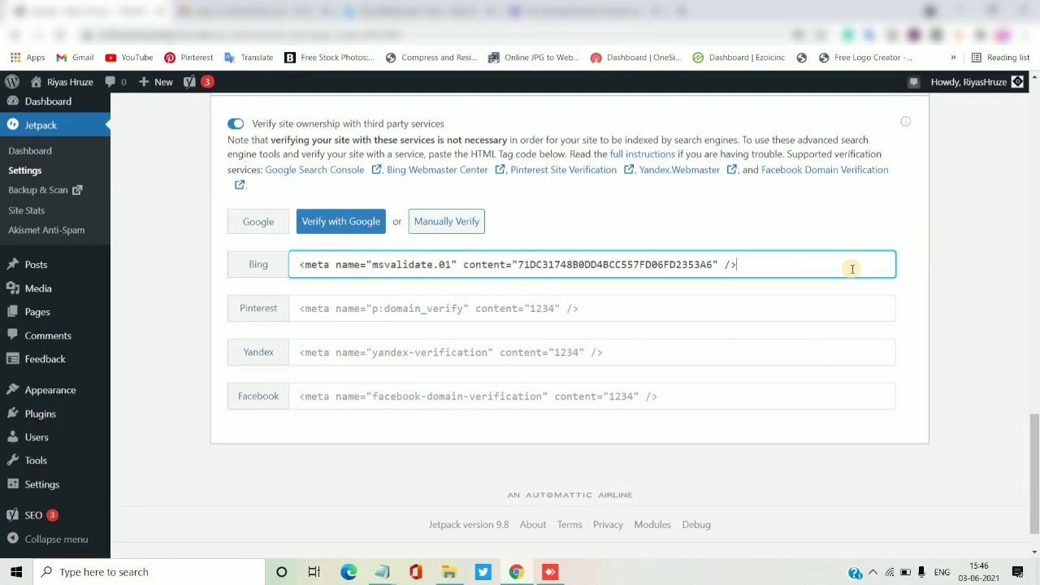
pyautogui.scroll(3, 1034, 422)
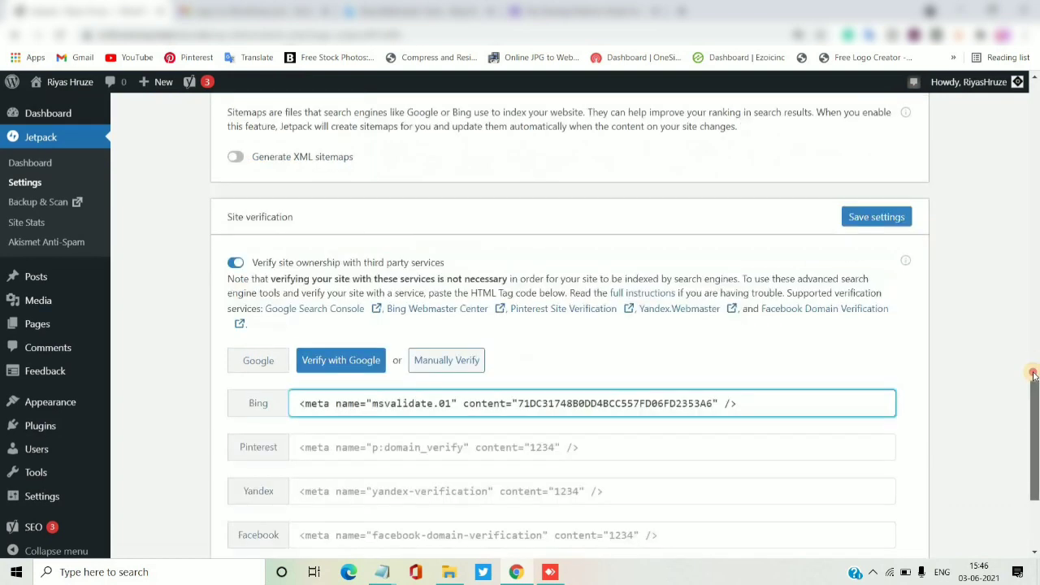
pyautogui.click(850, 276)
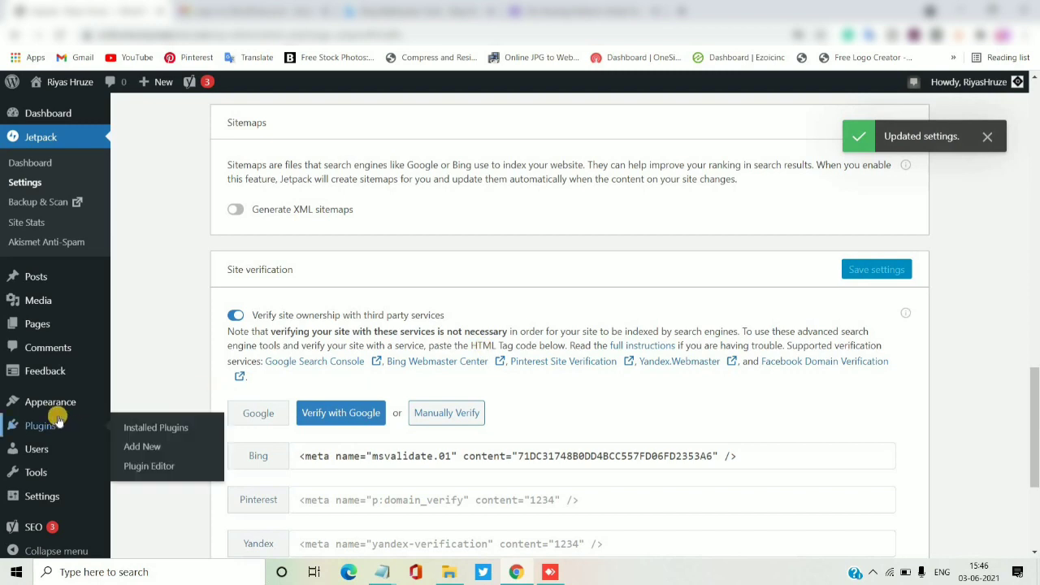
# - Open the Theme Header file (header.php) of the Twenty Twenty-One theme in the Theme Editor, accepting the direct-editing warning
pyautogui.moveTo(56, 406)
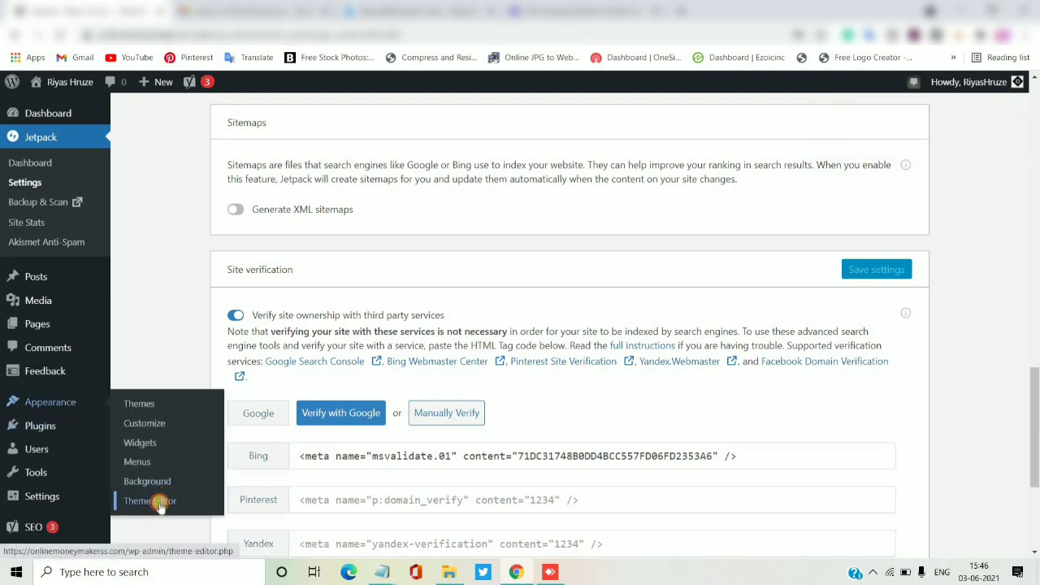
pyautogui.click(160, 502)
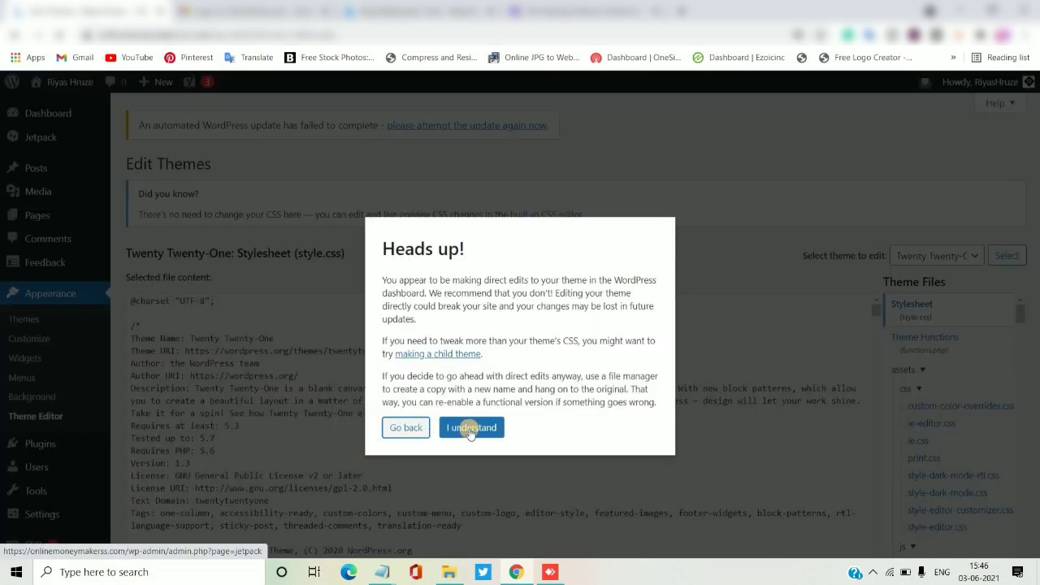
pyautogui.click(469, 430)
pyautogui.moveTo(1036, 345); pyautogui.dragTo(1035, 478)
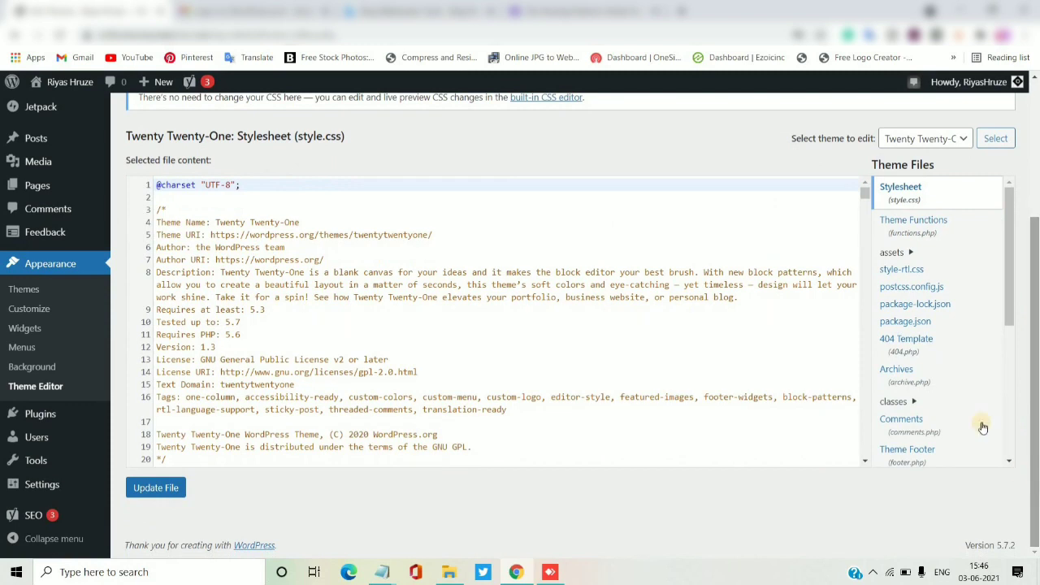
pyautogui.moveTo(1008, 303); pyautogui.dragTo(1007, 352)
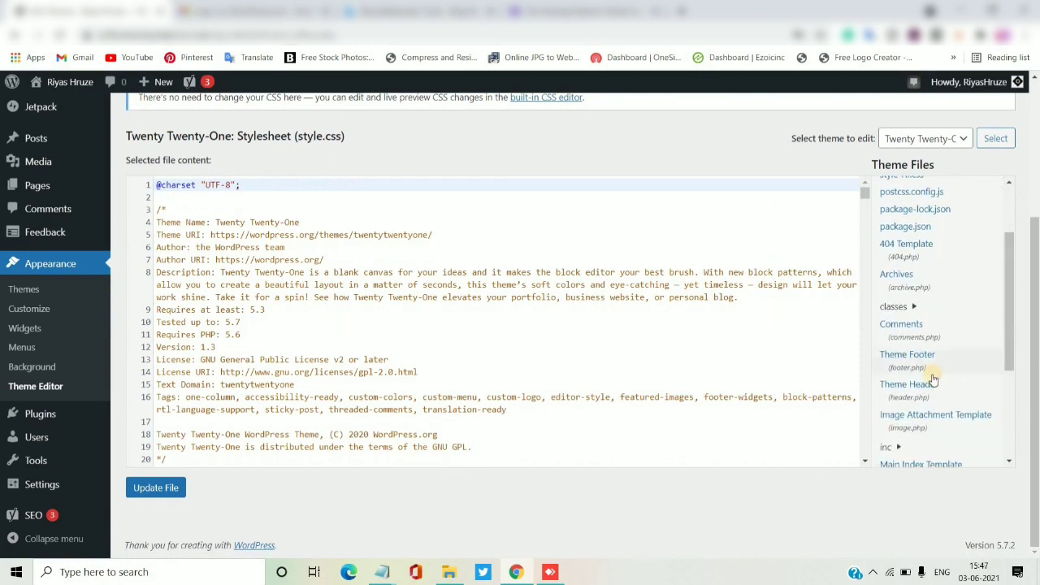
pyautogui.click(931, 381)
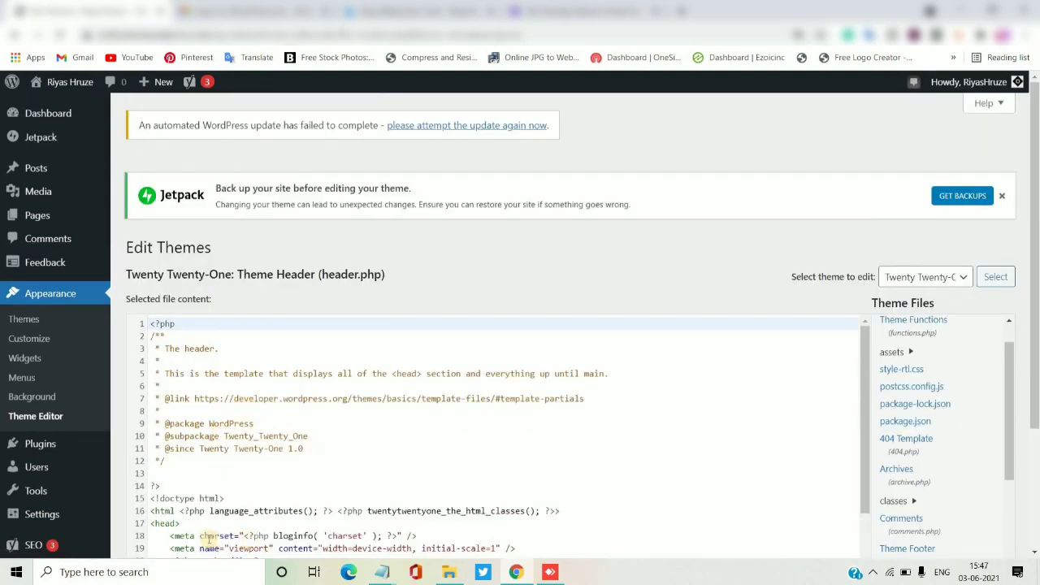
# - Paste the Bing verification meta tag on a new line directly below the opening <head> tag in header.php and update the file
pyautogui.click(205, 535)
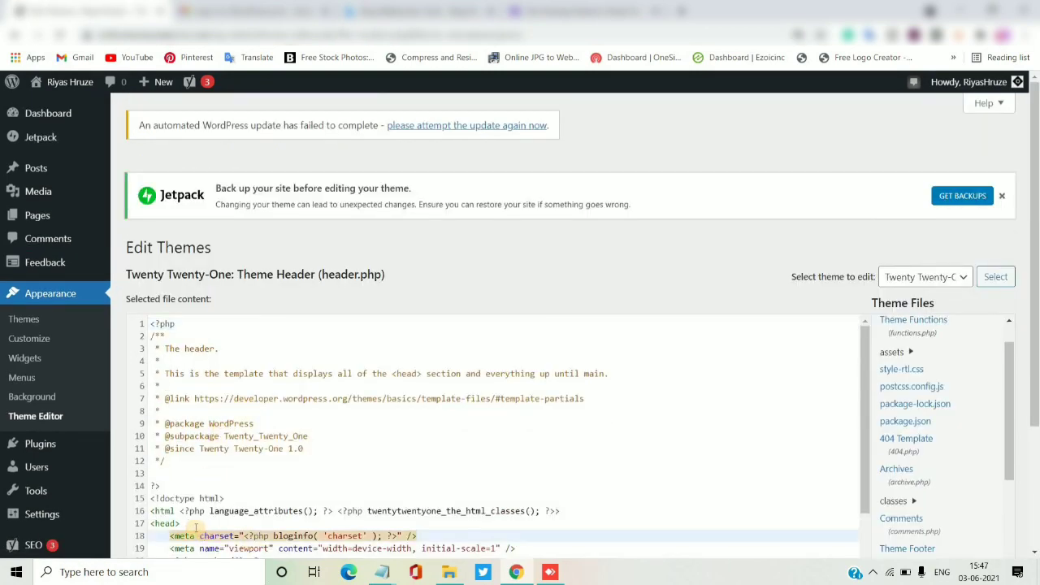
pyautogui.click(185, 523)
pyautogui.press('Return')
pyautogui.hotkey('ctrl', 'v')
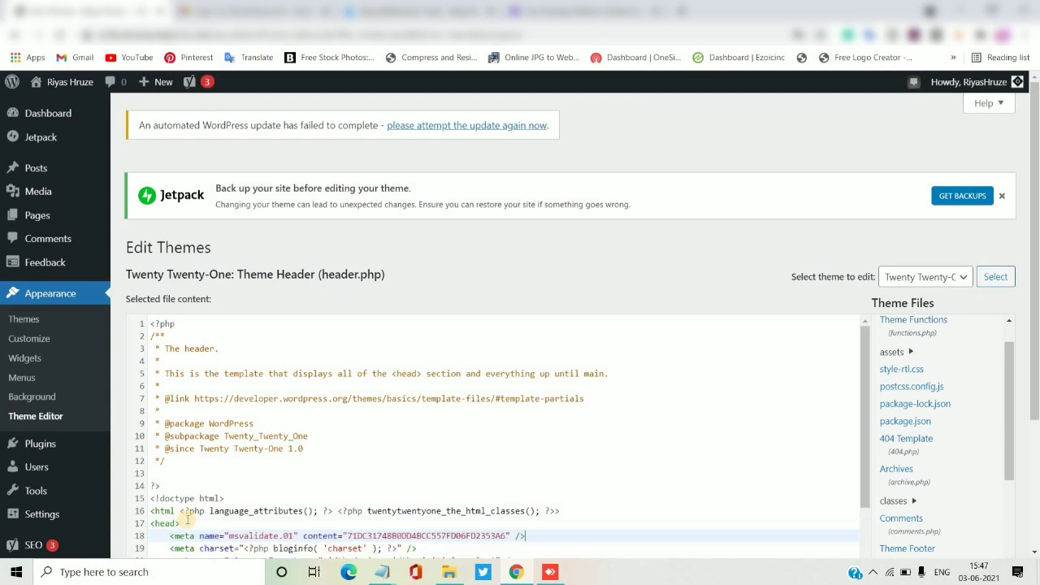
pyautogui.scroll(-3, 203, 557)
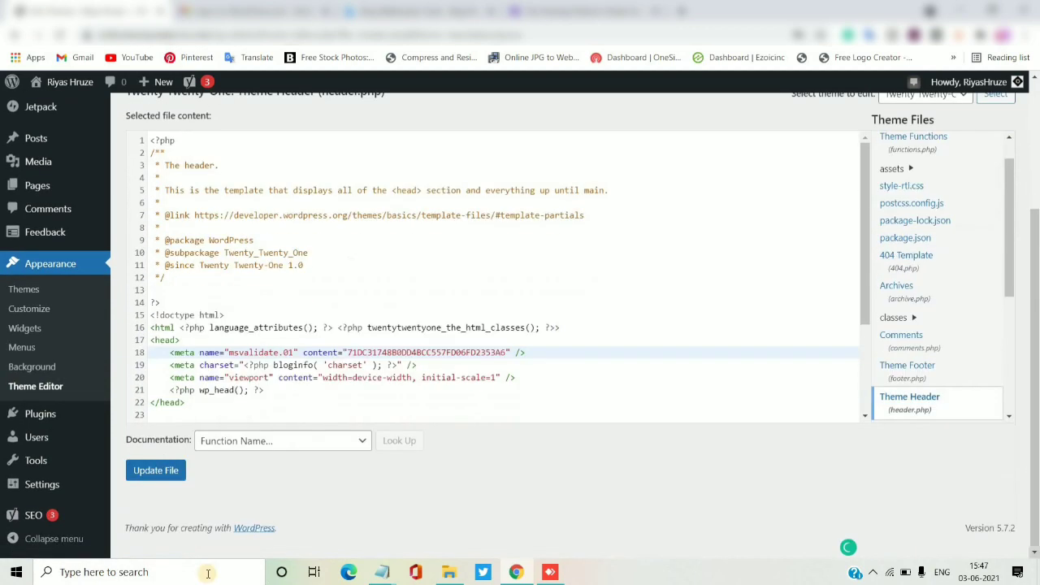
pyautogui.click(141, 472)
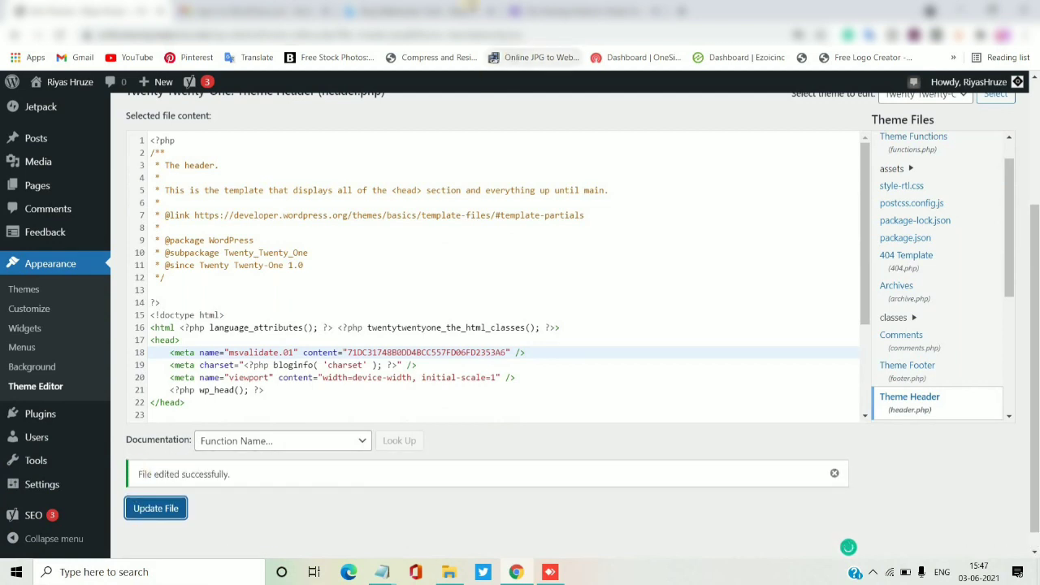
# - Switch to Bing Webmaster Tools and try to verify the site with the HTML Meta Tag method
pyautogui.click(397, 4)
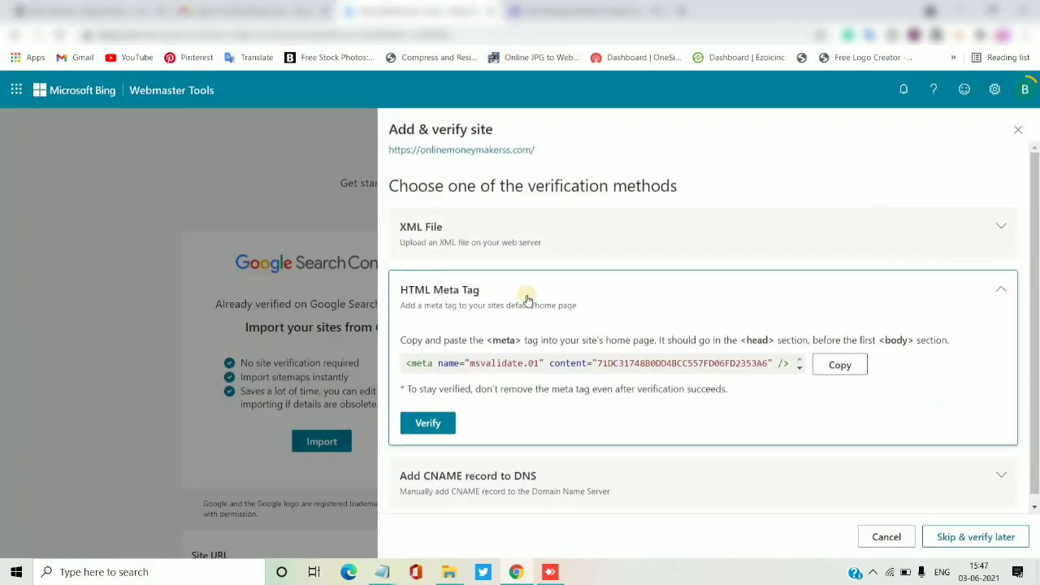
pyautogui.click(416, 423)
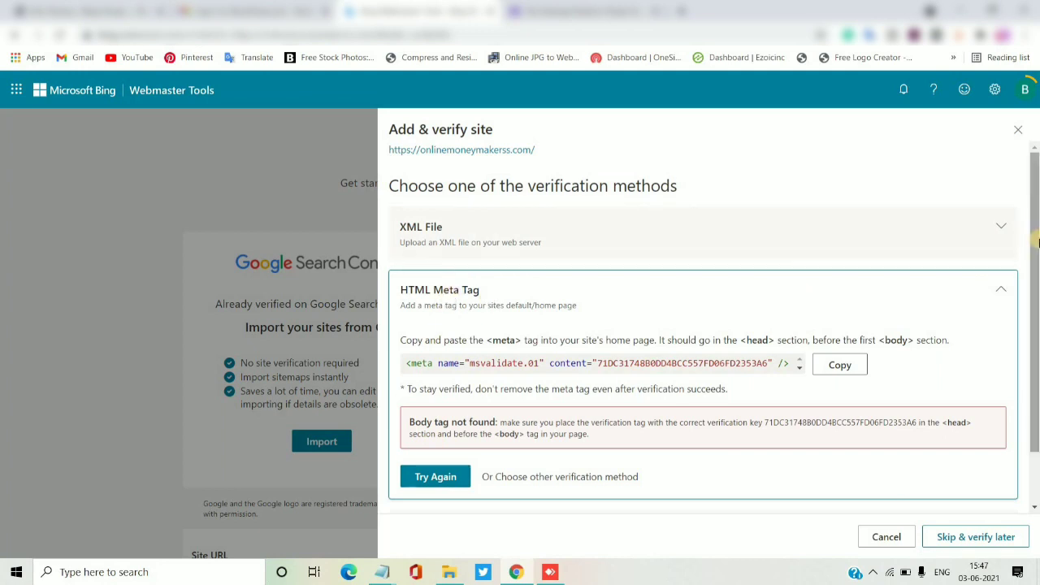
pyautogui.scroll(-1, 1036, 282)
pyautogui.moveTo(1036, 284); pyautogui.dragTo(1036, 297)
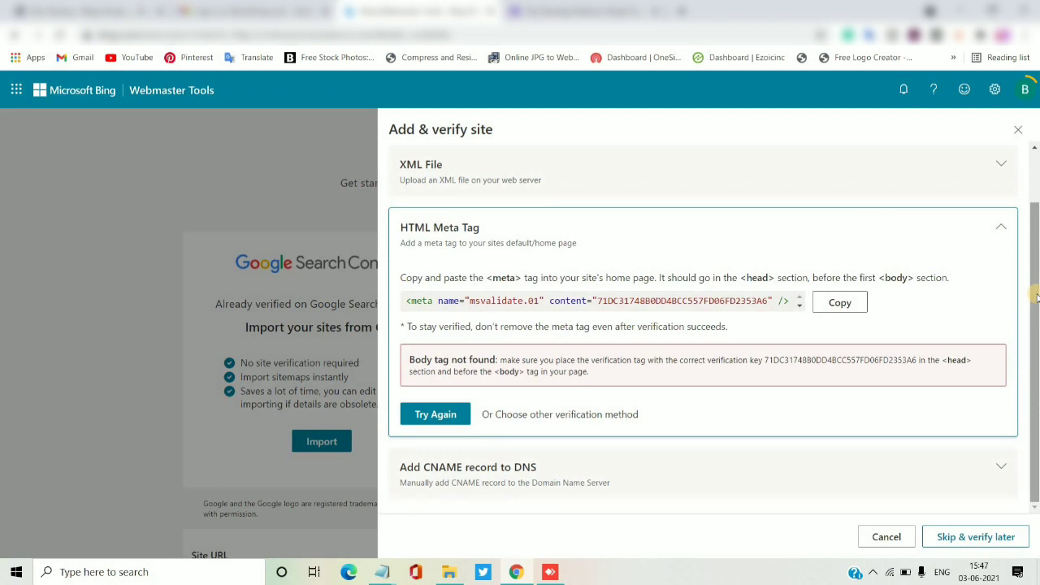
pyautogui.moveTo(1036, 294)
pyautogui.mouseDown()
pyautogui.moveTo(1035, 324)
pyautogui.moveTo(1018, 273)
pyautogui.moveTo(1023, 304)
pyautogui.mouseUp()
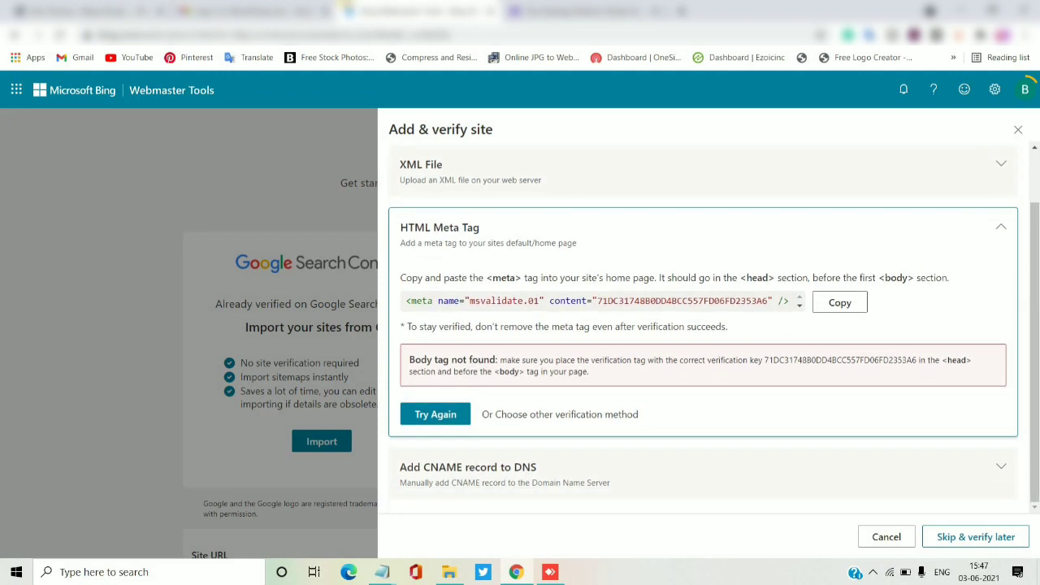
# - Return to WordPress and connect Jetpack to a WordPress.com account from the Publicize connections in its Sharing settings, leaving the plans page without choosing one
pyautogui.click(104, 10)
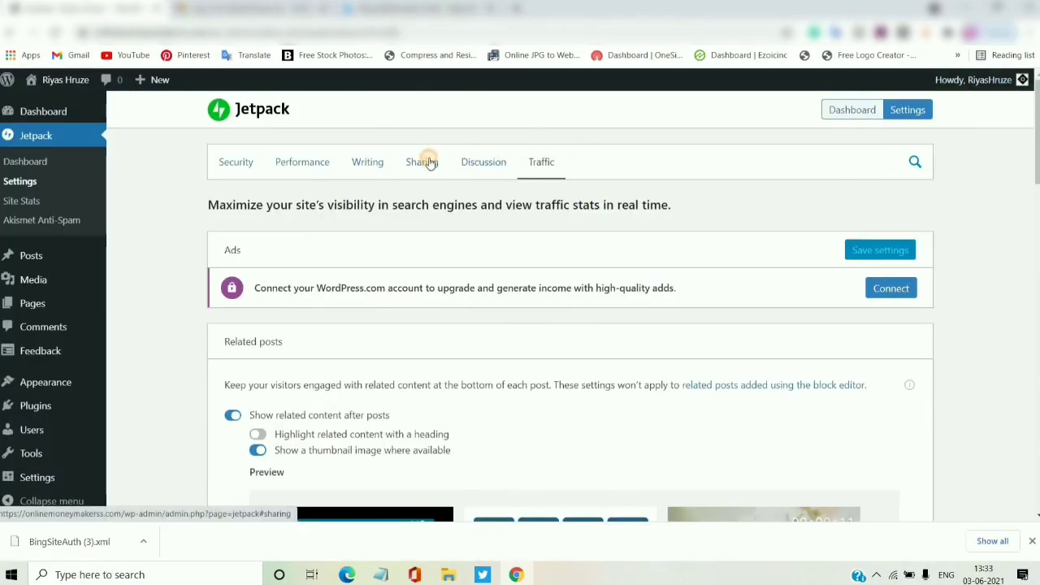
pyautogui.click(429, 161)
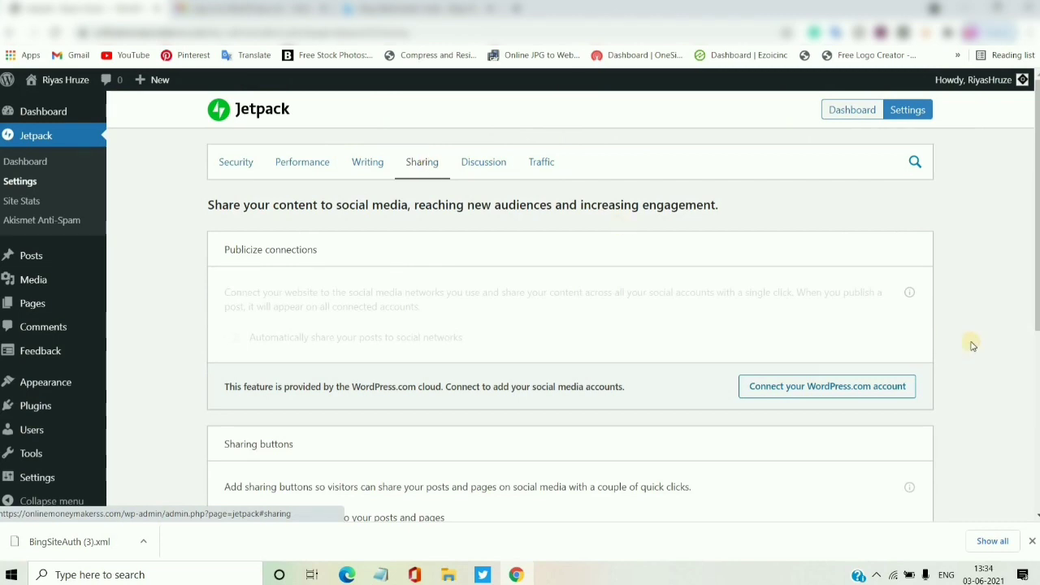
pyautogui.moveTo(1036, 302); pyautogui.dragTo(1037, 308)
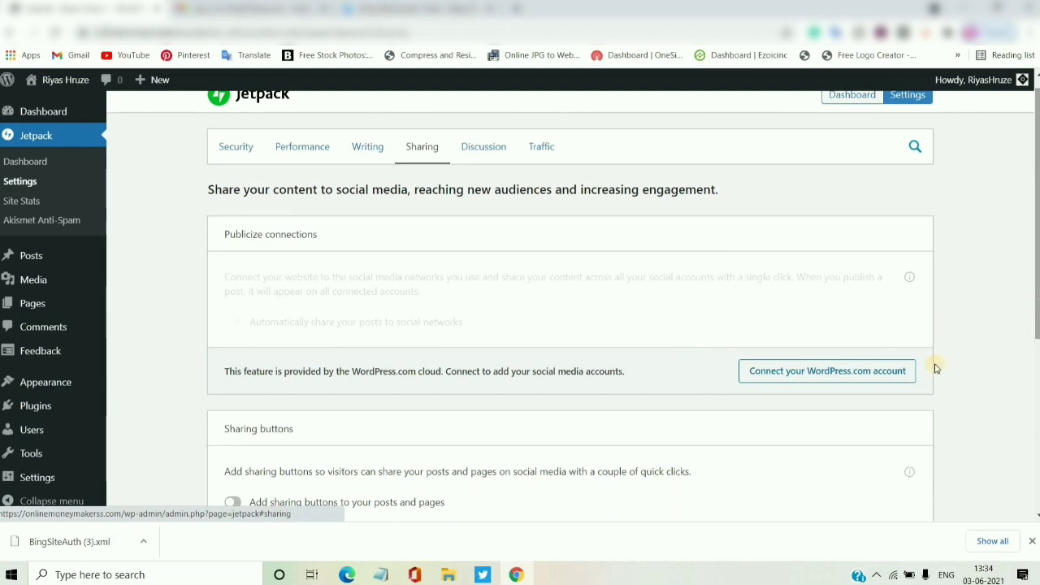
pyautogui.click(842, 371)
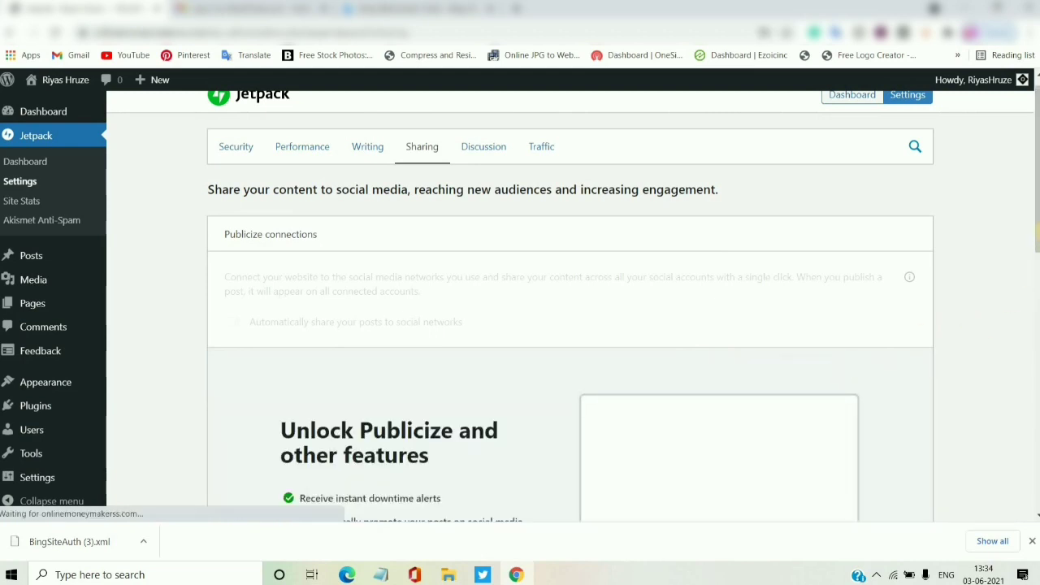
pyautogui.moveTo(1038, 238); pyautogui.dragTo(1036, 341)
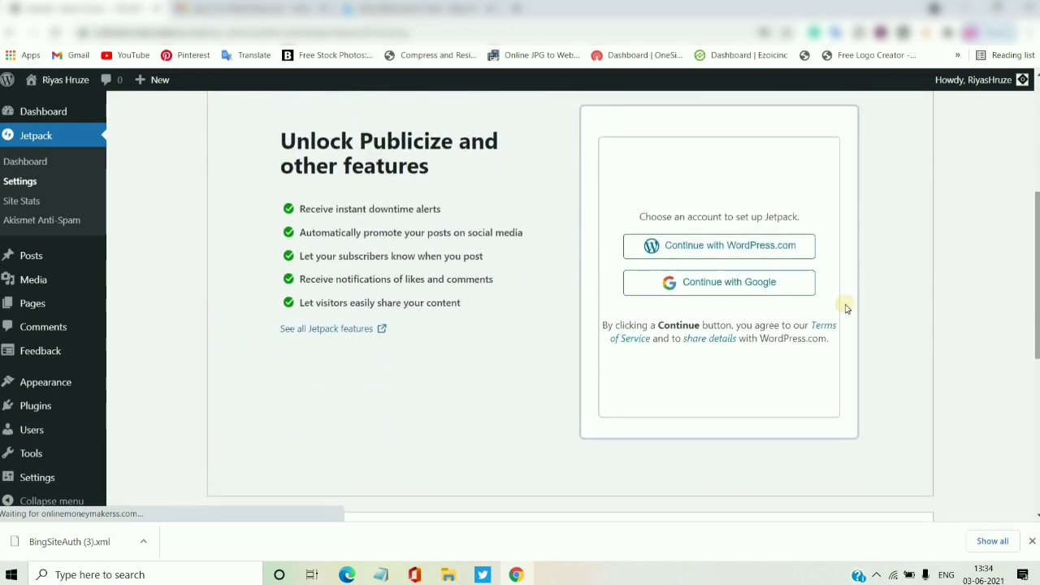
pyautogui.click(722, 246)
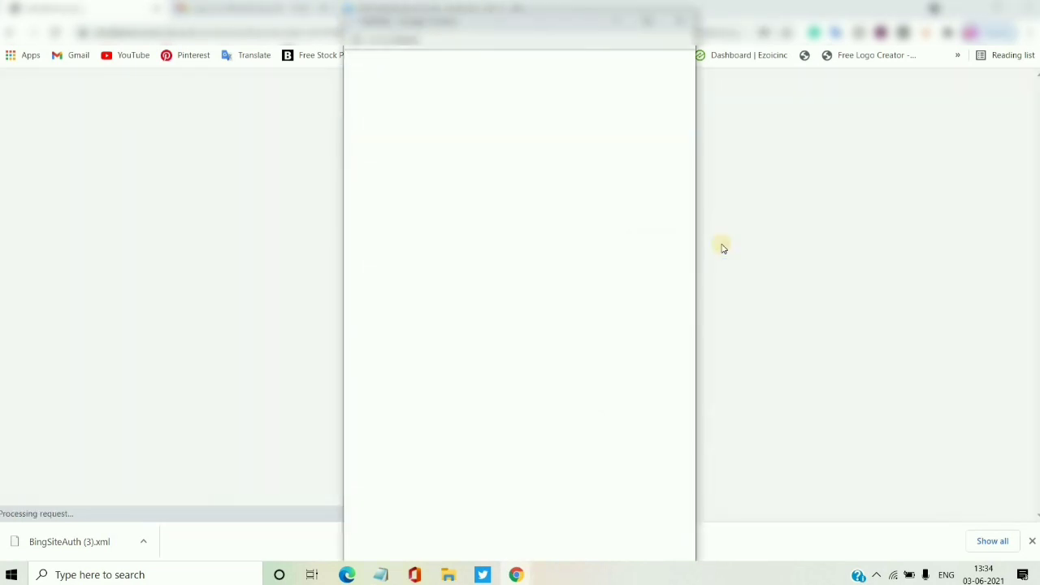
pyautogui.moveTo(1037, 140); pyautogui.dragTo(1020, 73)
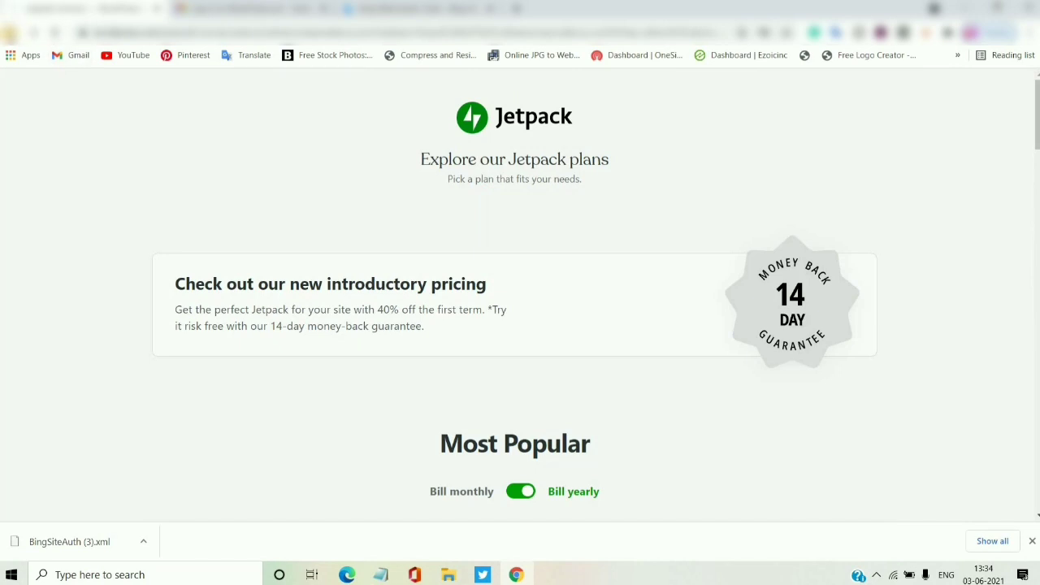
pyautogui.click(10, 34)
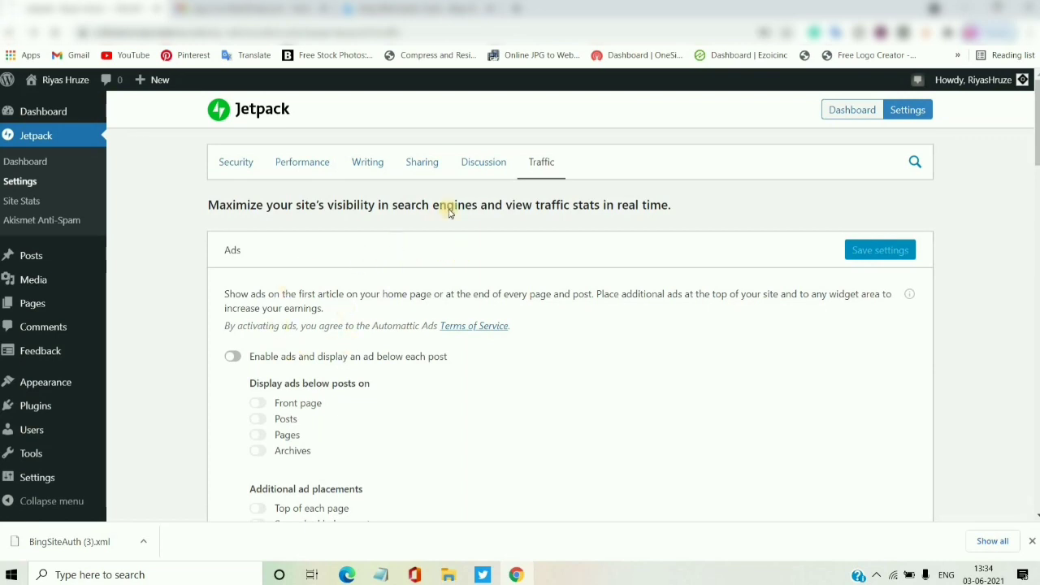
# - In Jetpack's Sharing settings, turn on automatic sharing of posts to social networks
pyautogui.click(420, 163)
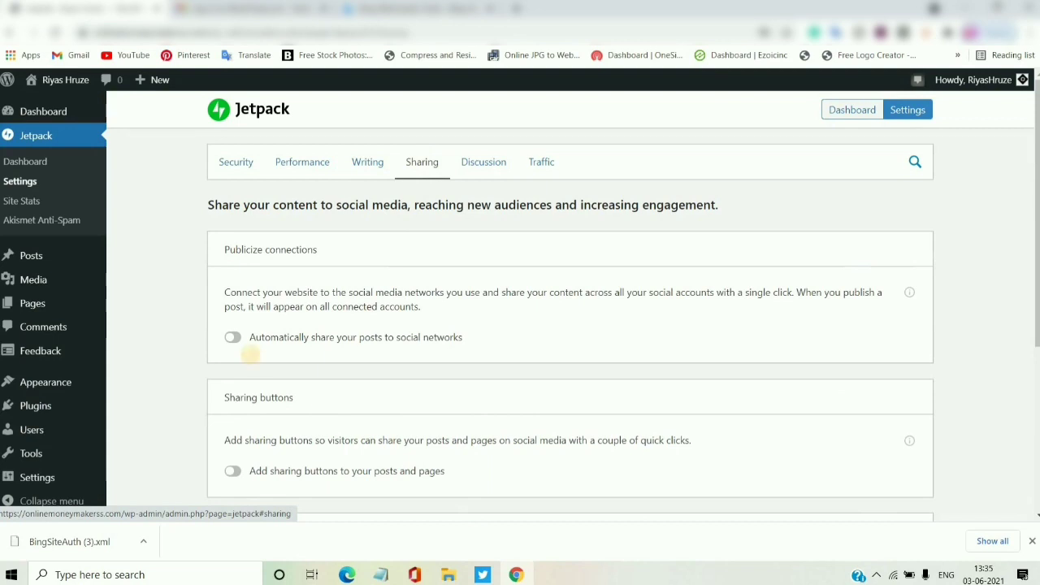
pyautogui.click(234, 341)
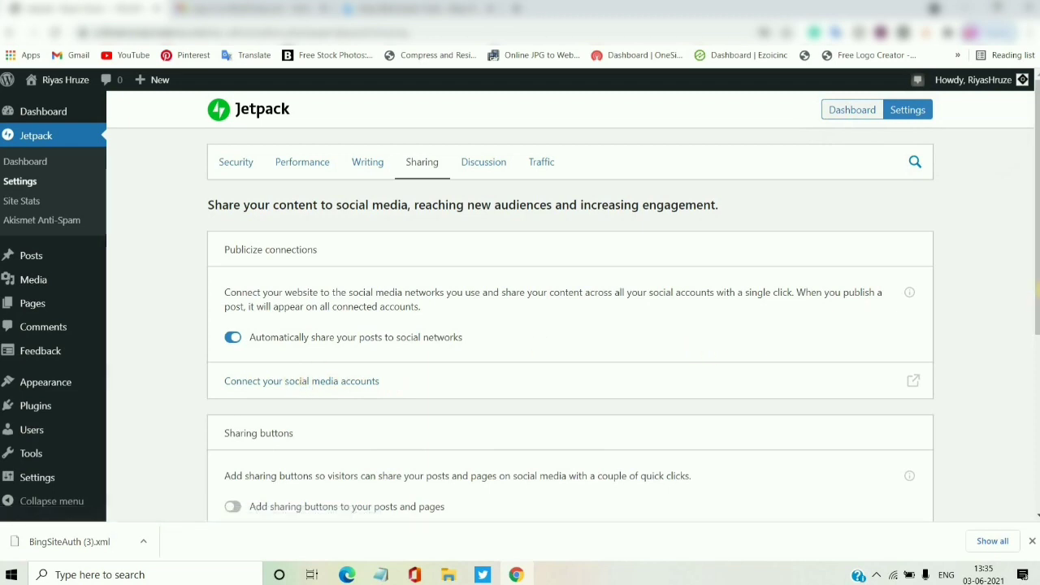
pyautogui.scroll(-1, 573, 300)
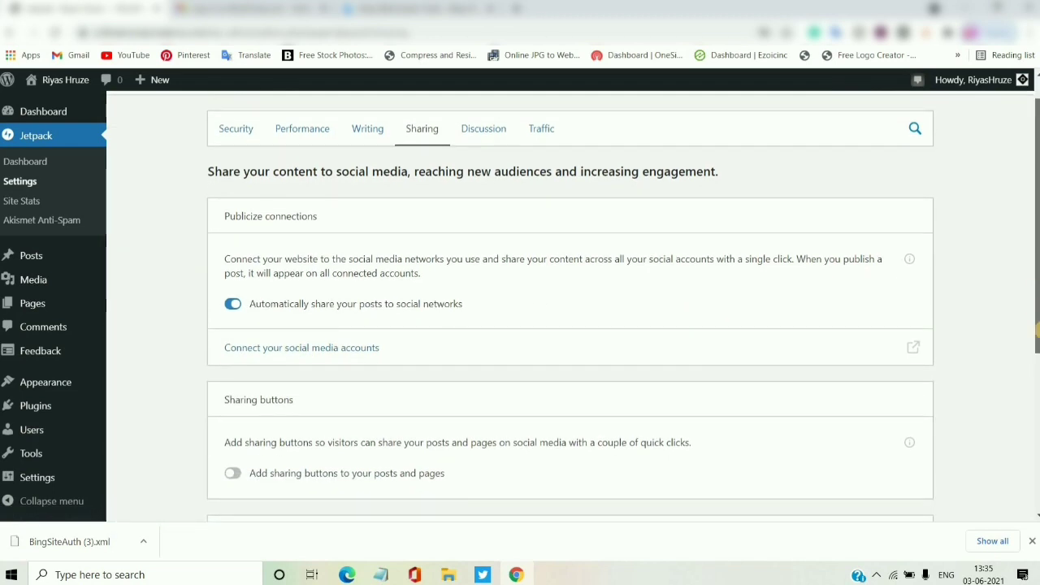
pyautogui.scroll(-1, 1037, 329)
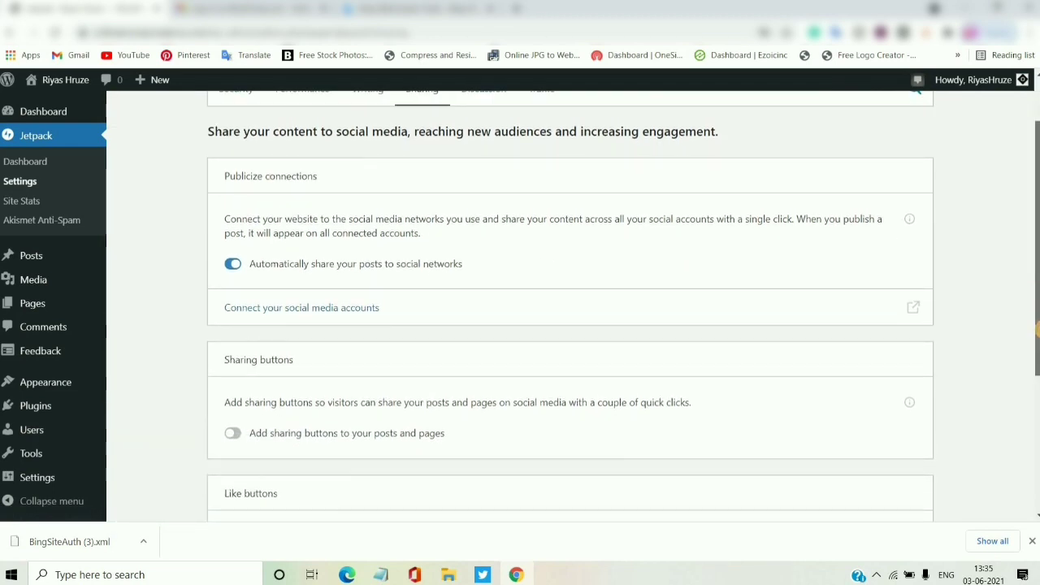
pyautogui.scroll(1, 1038, 329)
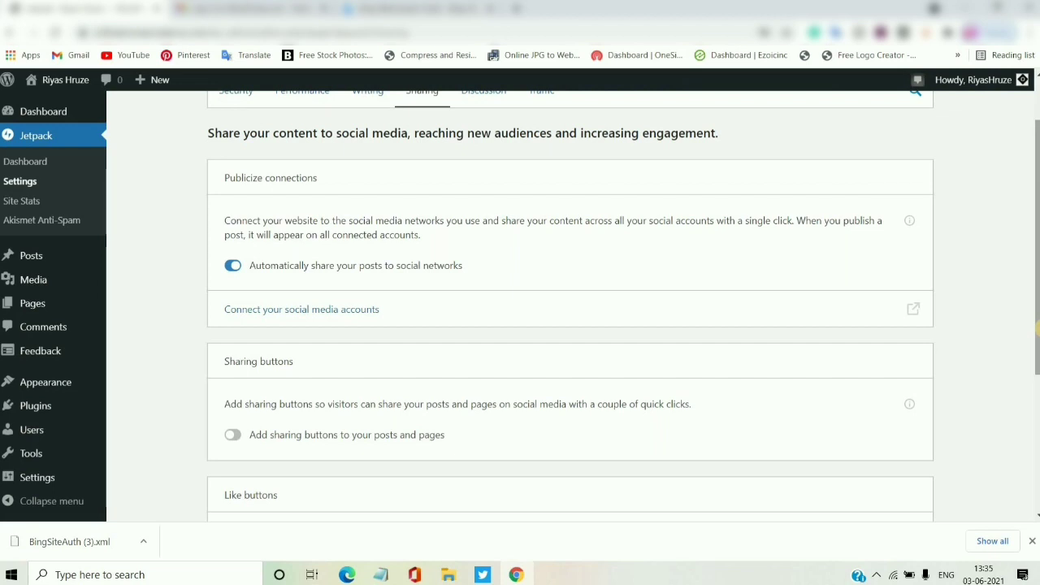
pyautogui.scroll(-2, 568, 308)
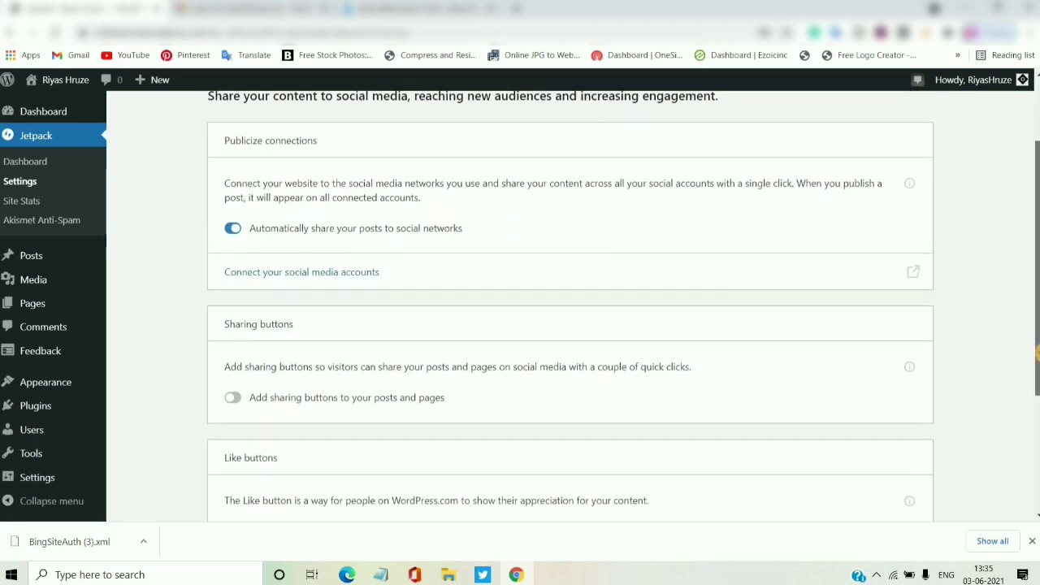
pyautogui.scroll(-1, 708, 436)
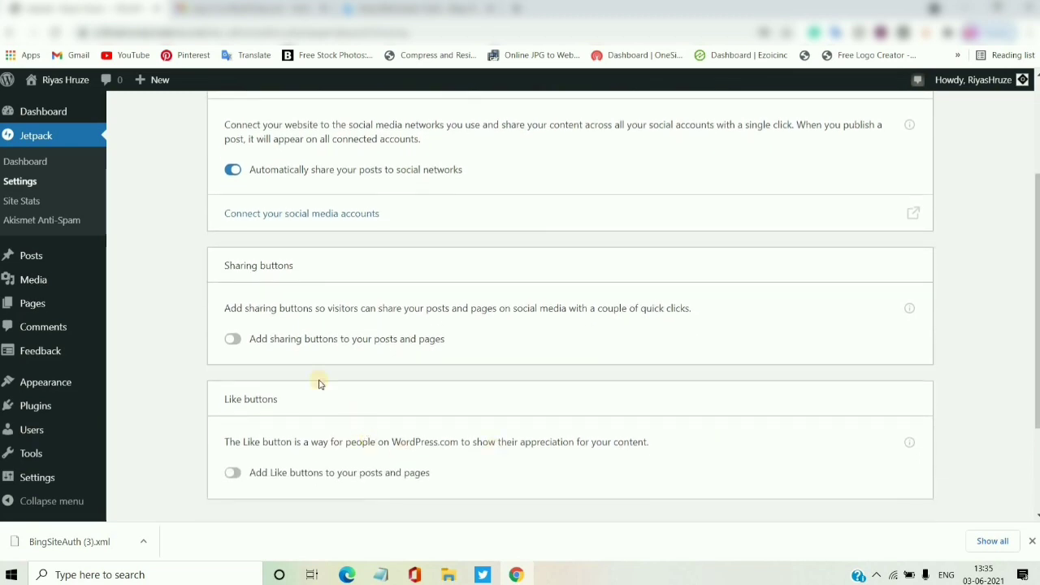
pyautogui.click(234, 340)
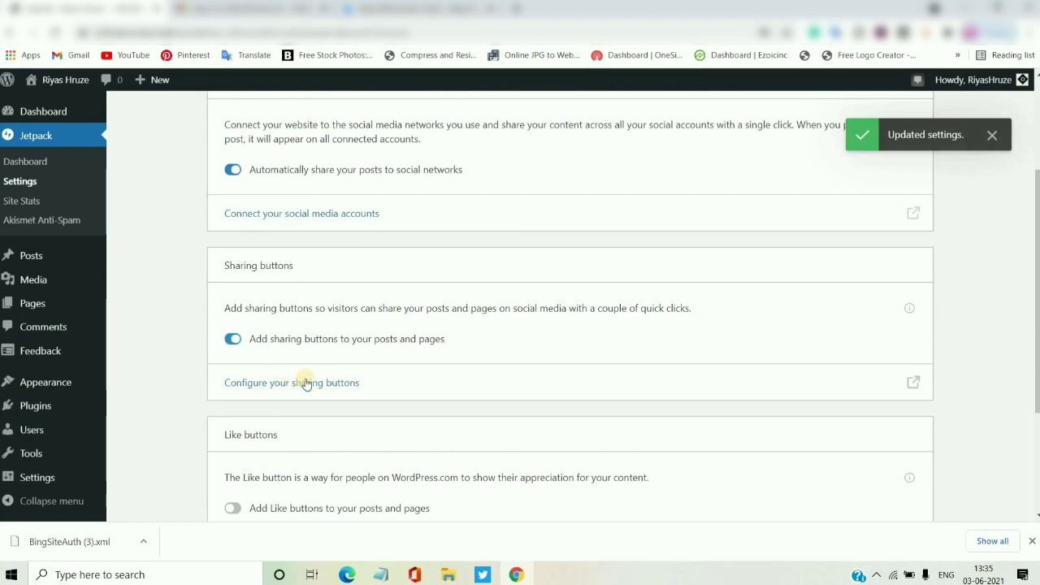
pyautogui.click(233, 341)
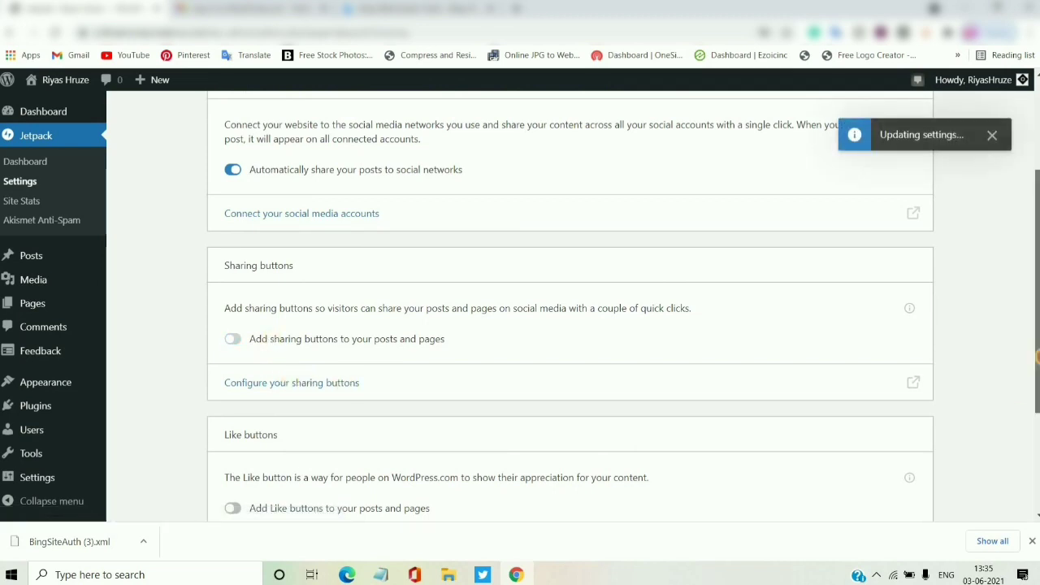
pyautogui.scroll(-1, 1021, 385)
pyautogui.scroll(-1, 1021, 385)
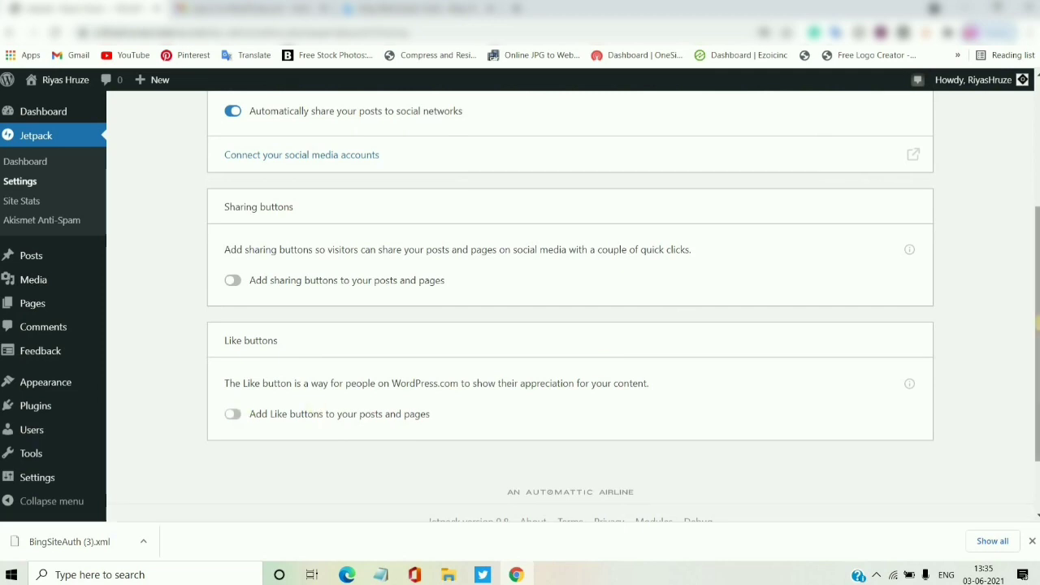
# - In Jetpack's Performance settings, enable the site accelerator for images and static files, and enable lazy loading for images
pyautogui.moveTo(1036, 325); pyautogui.dragTo(1012, 177)
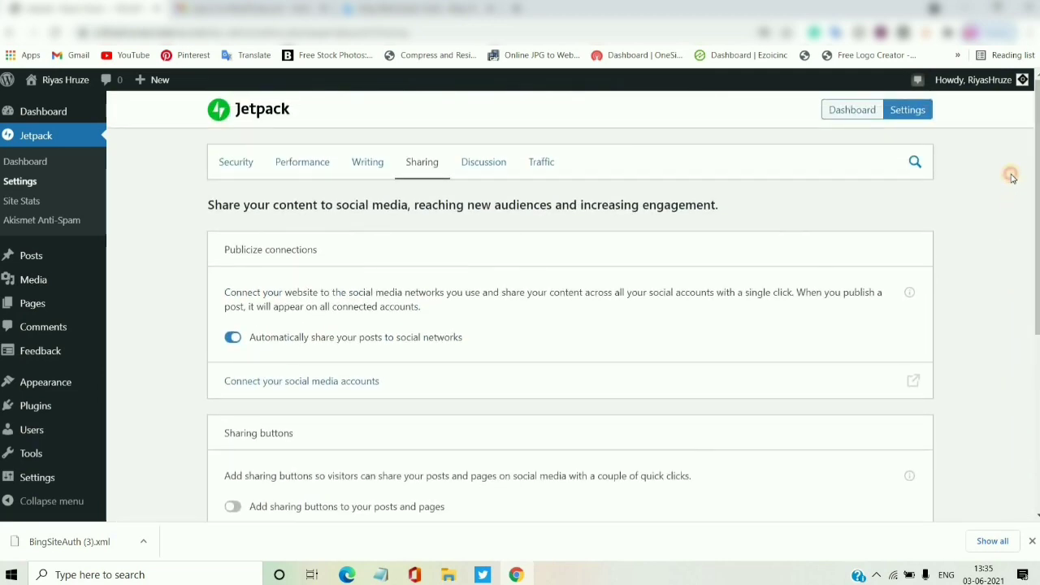
pyautogui.click(299, 174)
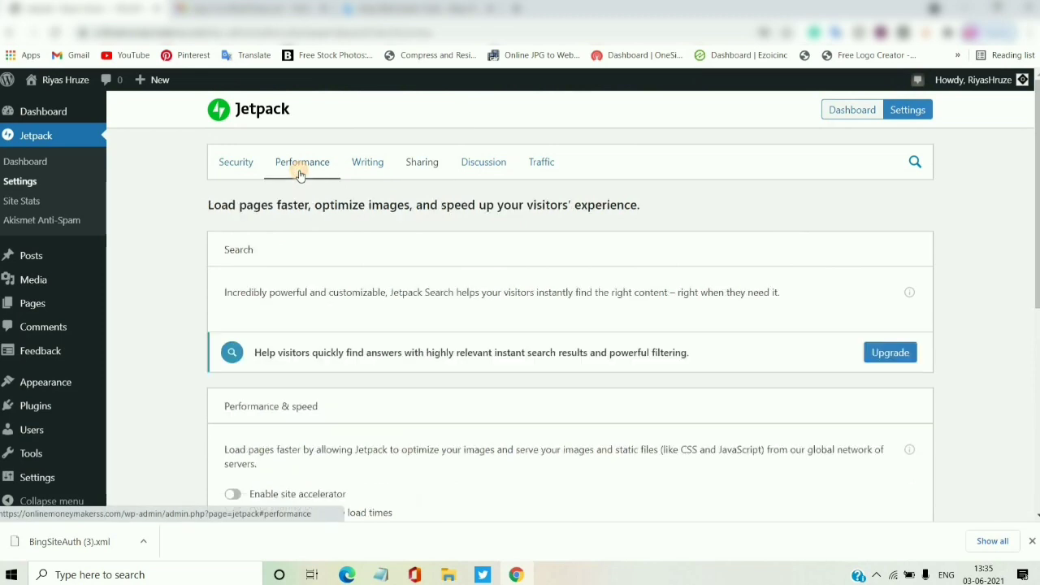
pyautogui.moveTo(1039, 265); pyautogui.dragTo(1039, 337)
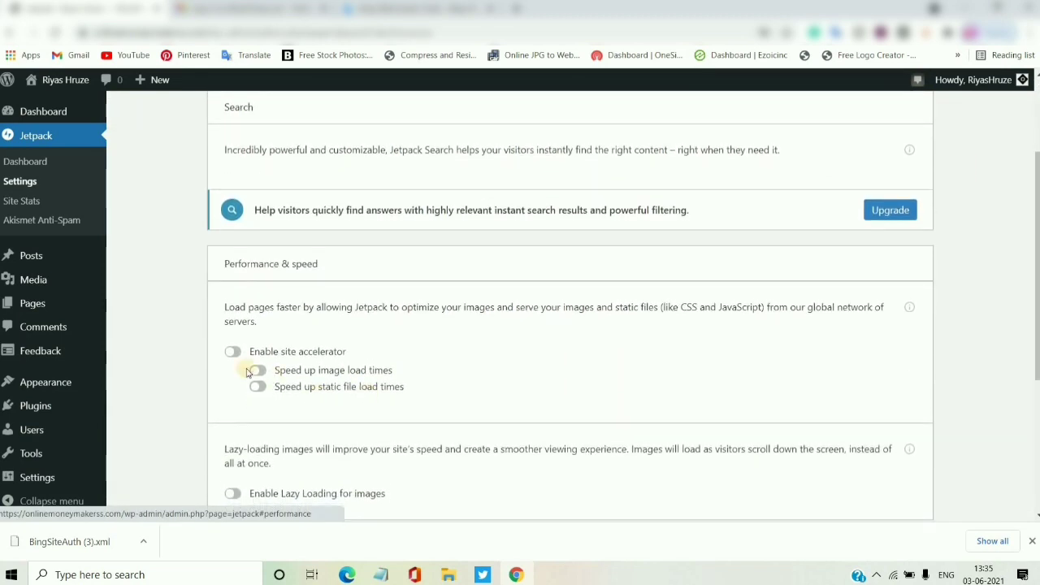
pyautogui.moveTo(1039, 341); pyautogui.dragTo(1038, 380)
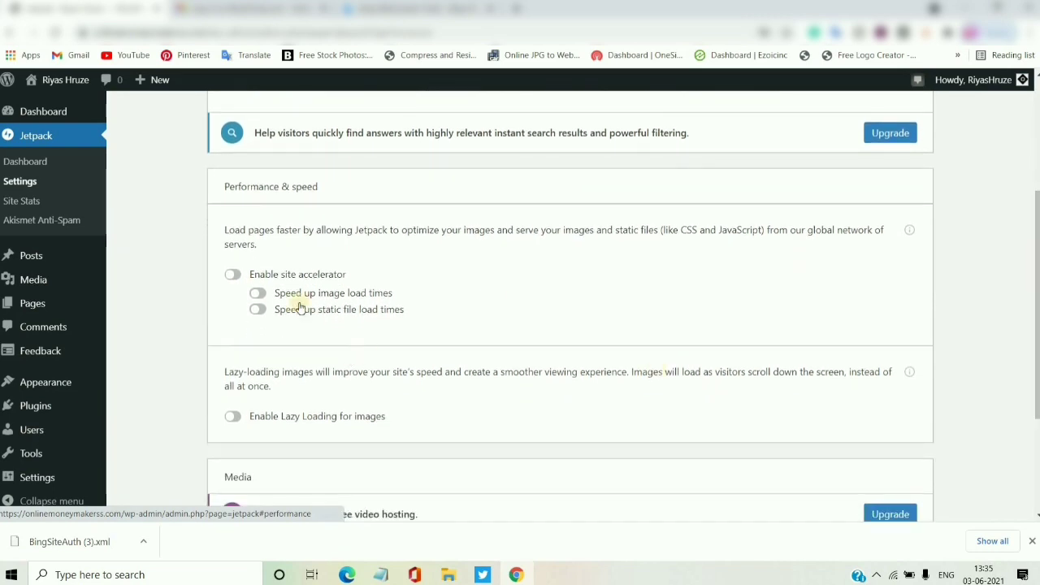
pyautogui.click(232, 274)
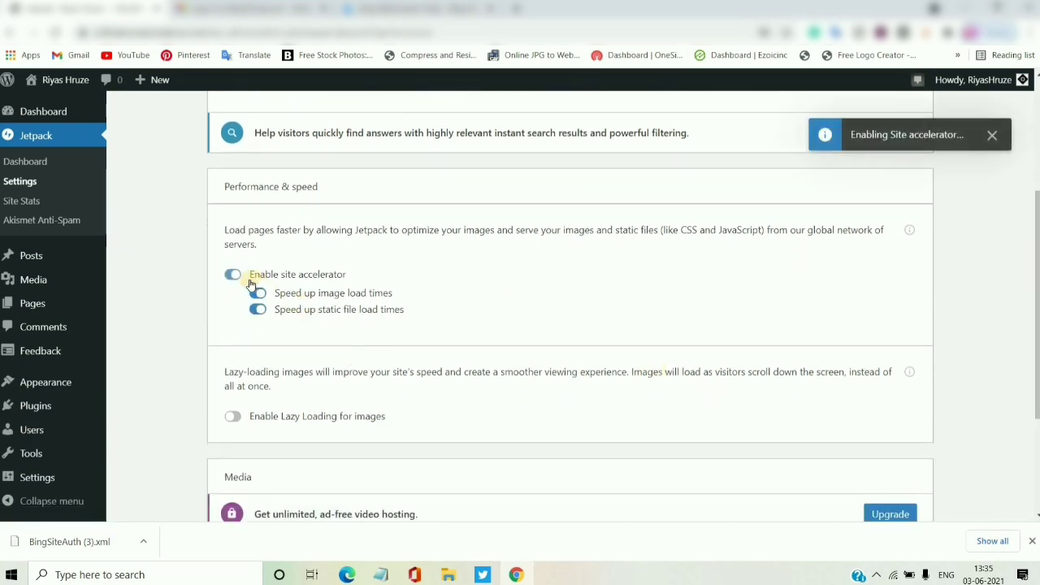
pyautogui.scroll(-1, 352, 410)
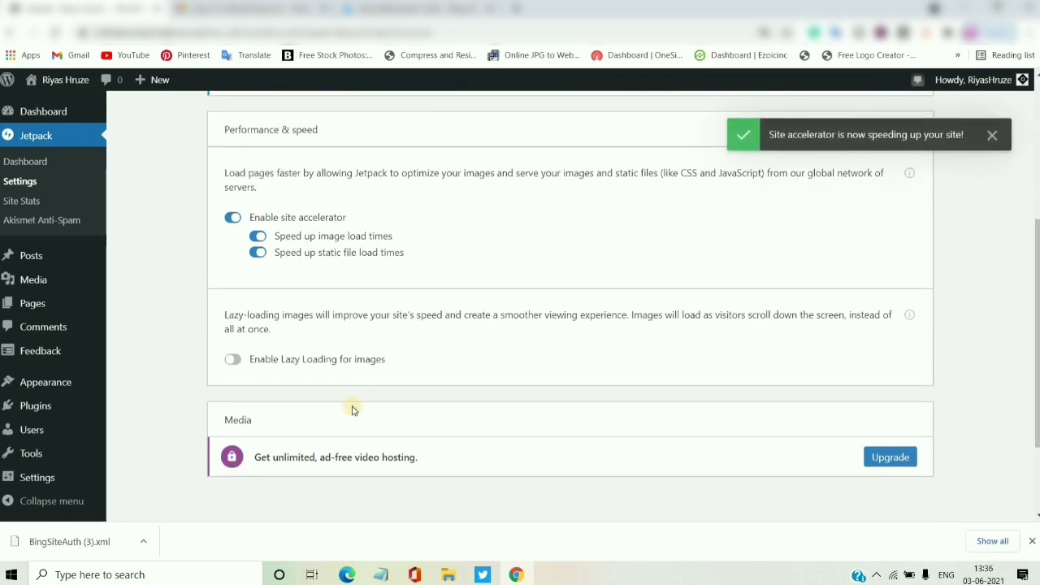
pyautogui.click(233, 360)
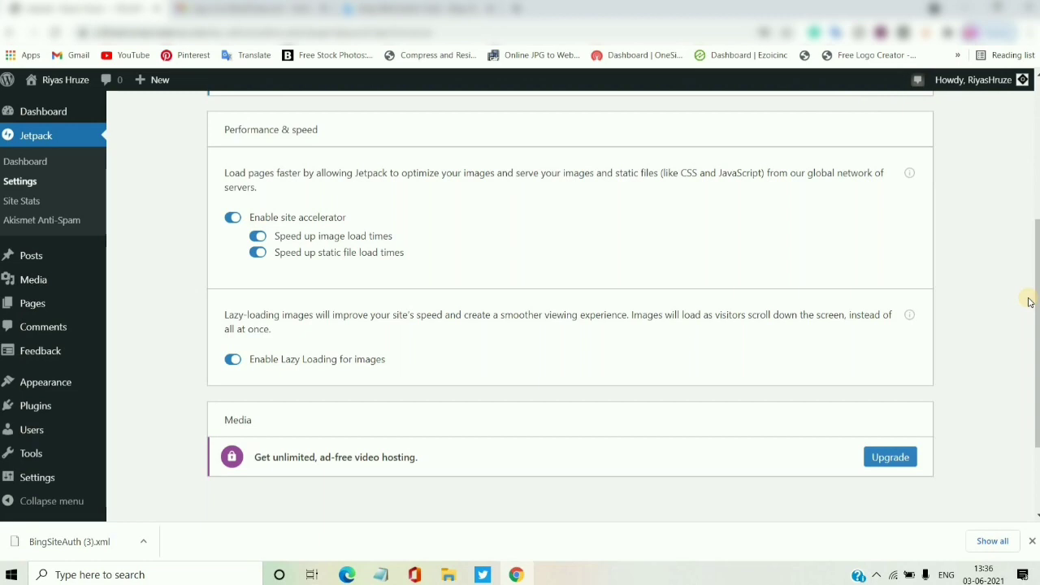
# - Open Jetpack's Site Stats page, dismiss the browser's download bar and look over the page for visitor statistics
pyautogui.moveTo(1037, 308); pyautogui.dragTo(1023, 197)
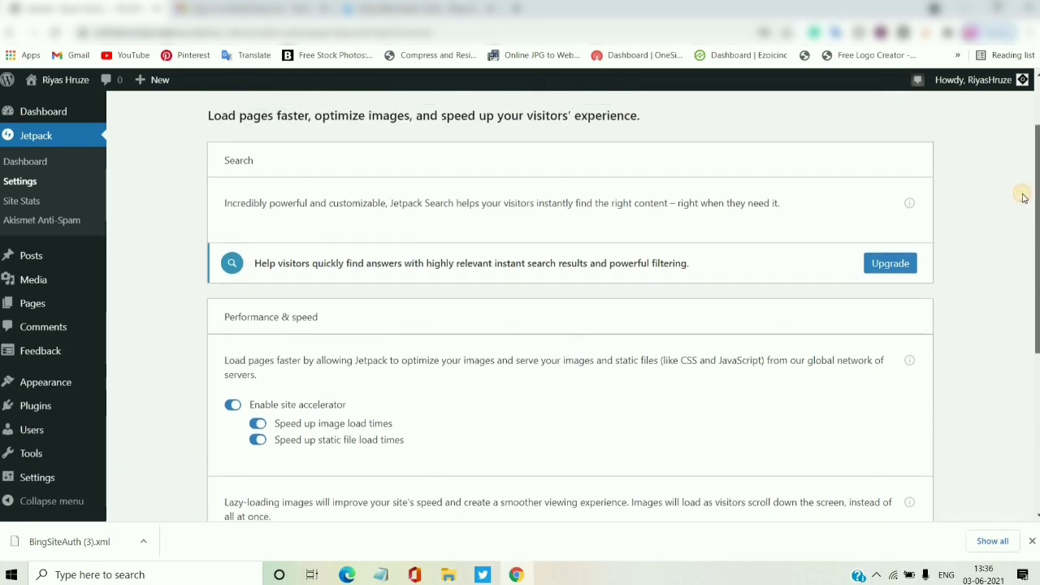
pyautogui.scroll(1, 1023, 198)
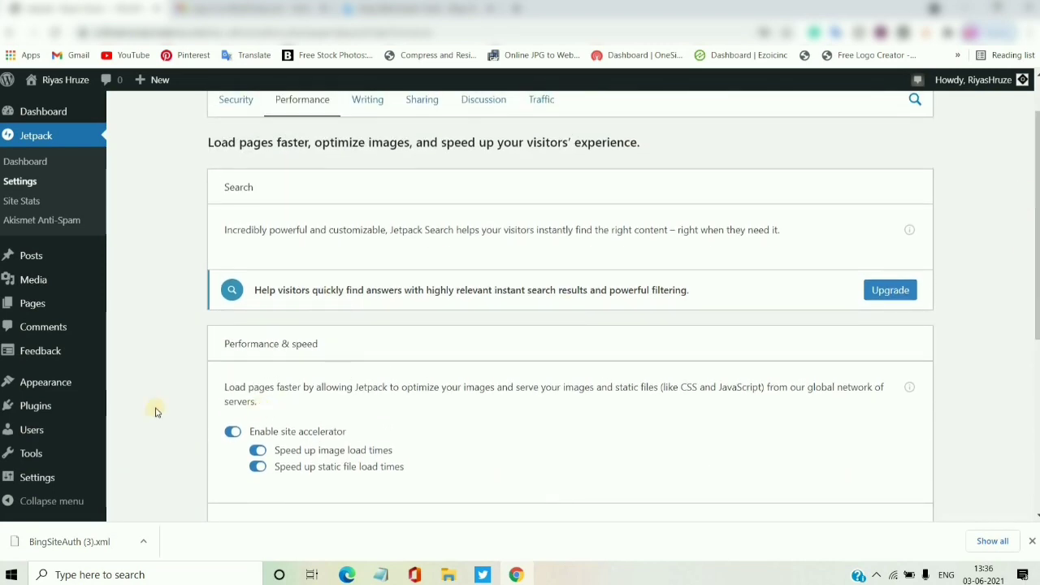
pyautogui.moveTo(96, 413)
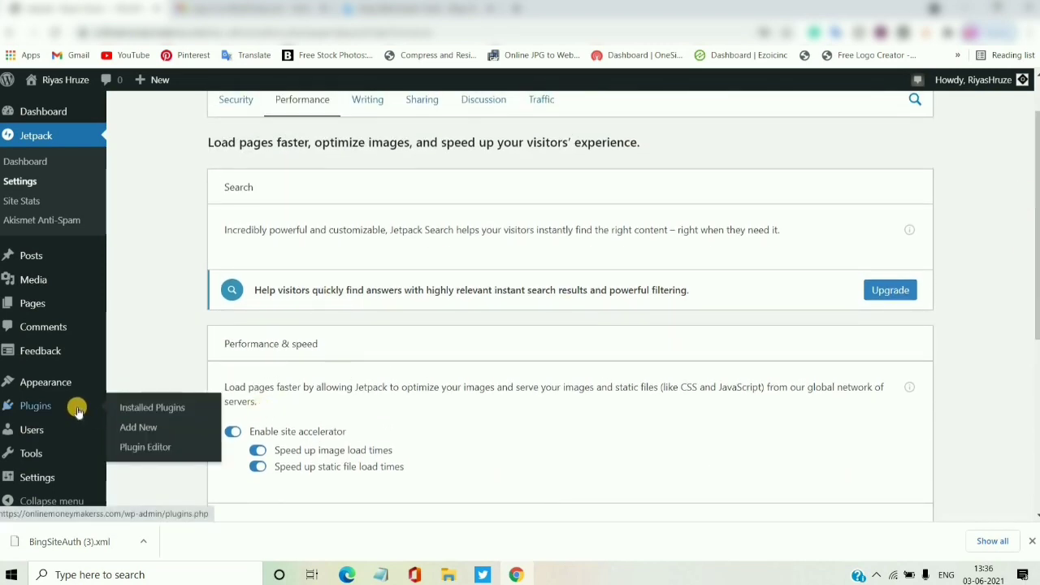
pyautogui.click(21, 200)
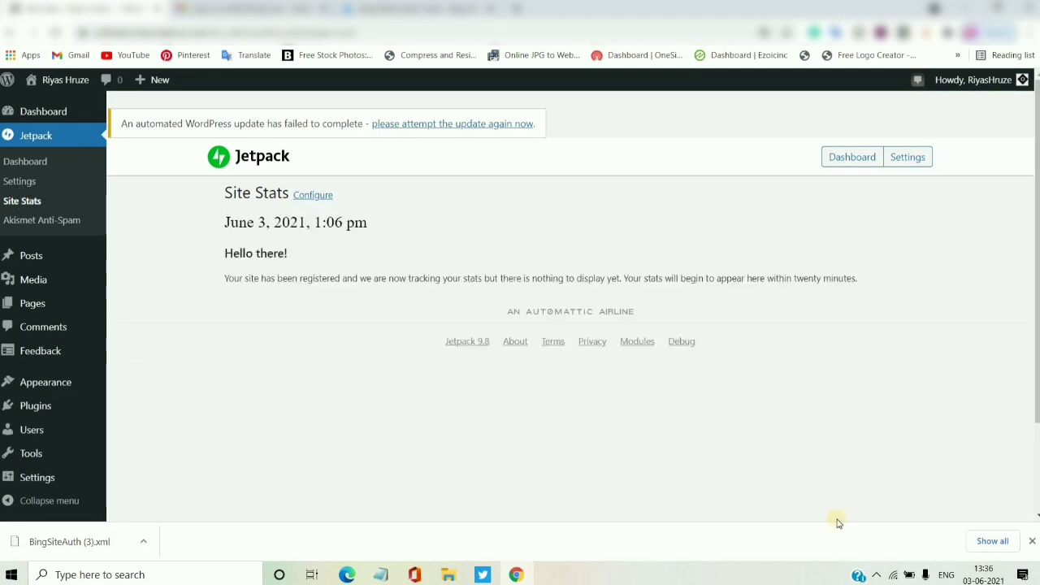
pyautogui.click(1033, 541)
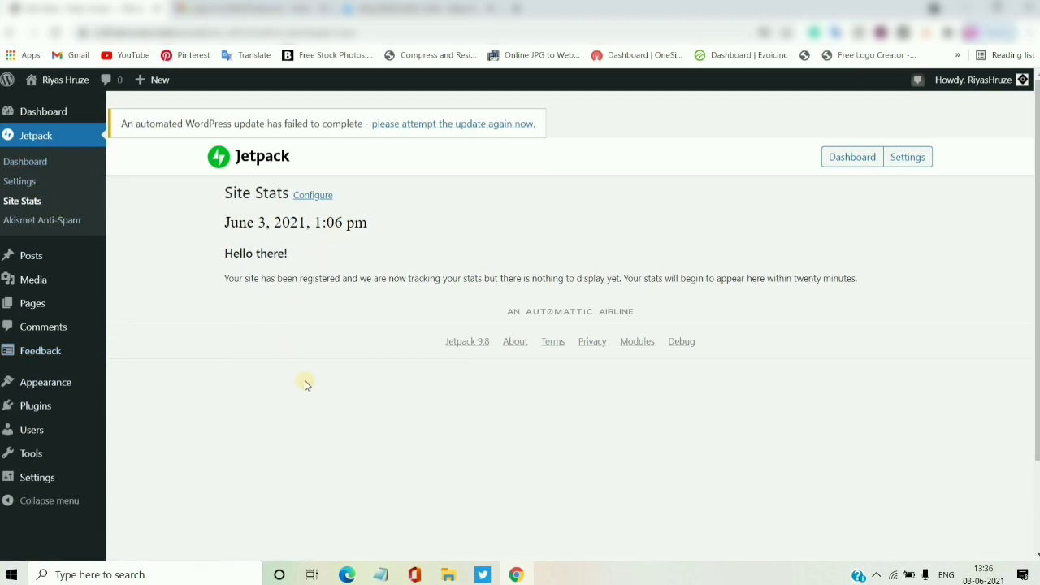
pyautogui.scroll(-1, 1036, 253)
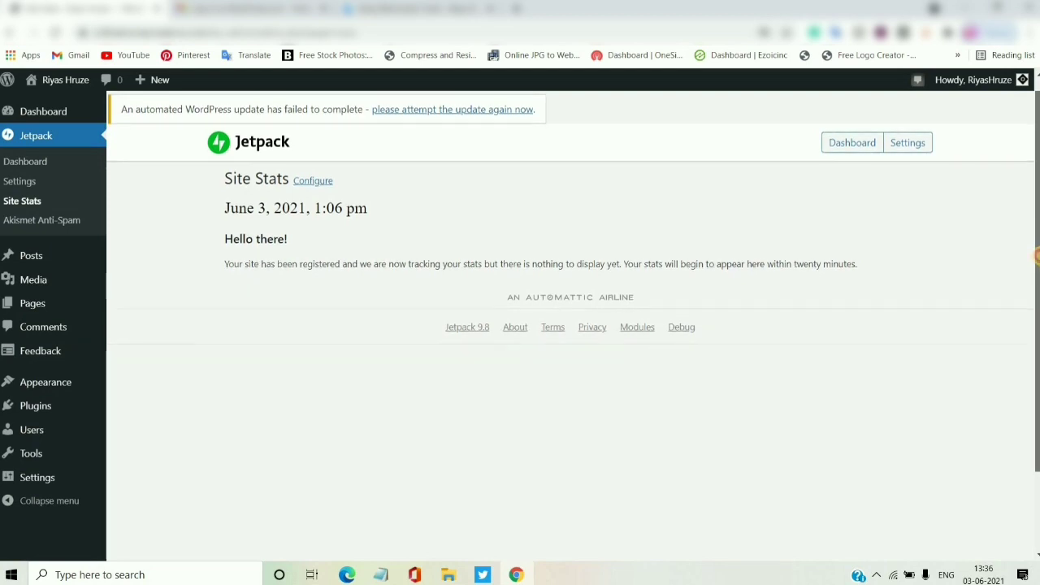
pyautogui.scroll(-1, 1037, 253)
pyautogui.scroll(1, 1037, 260)
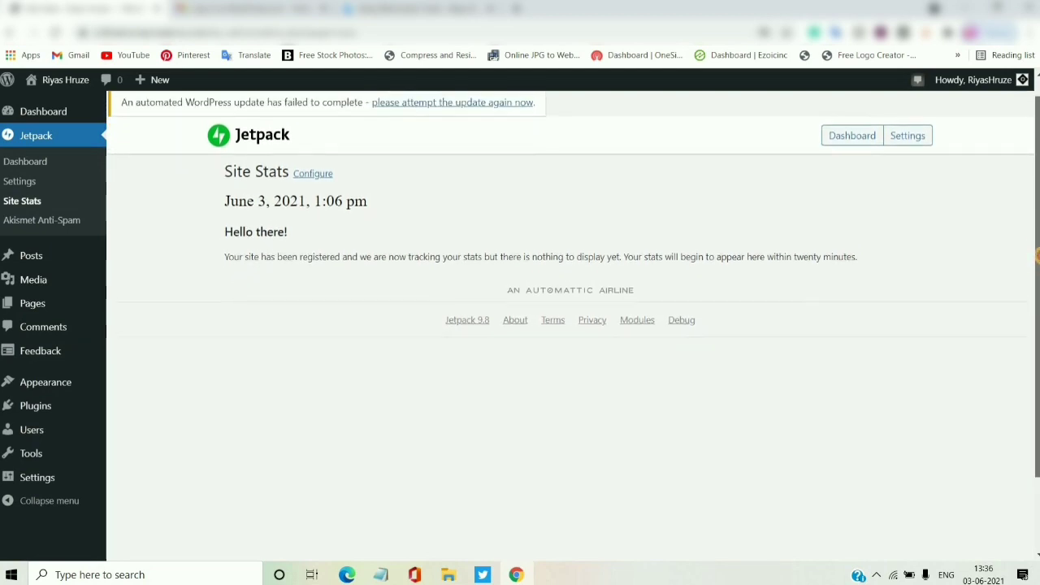
pyautogui.scroll(-1, 1037, 338)
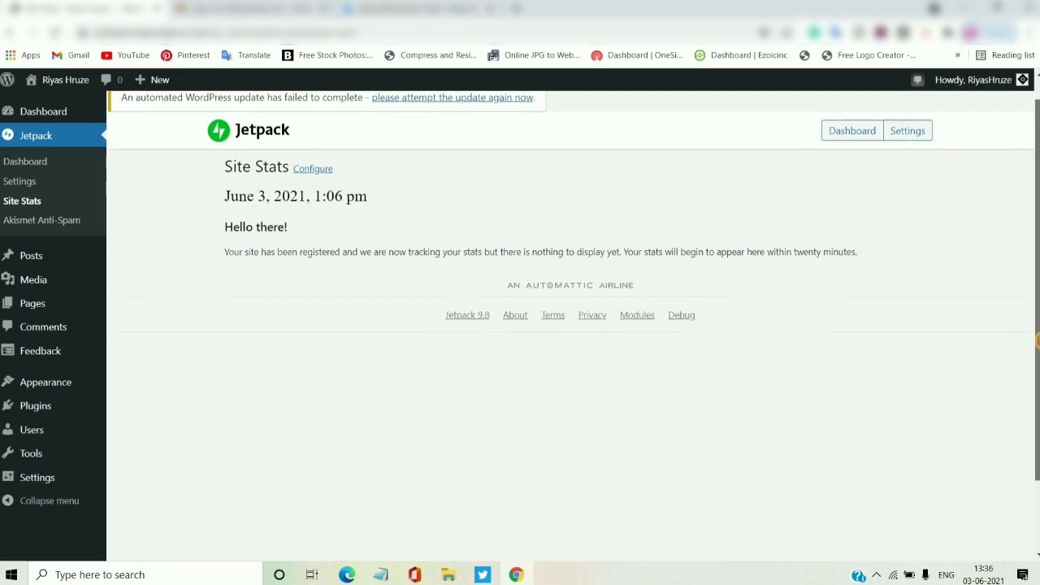
pyautogui.scroll(-1, 1036, 337)
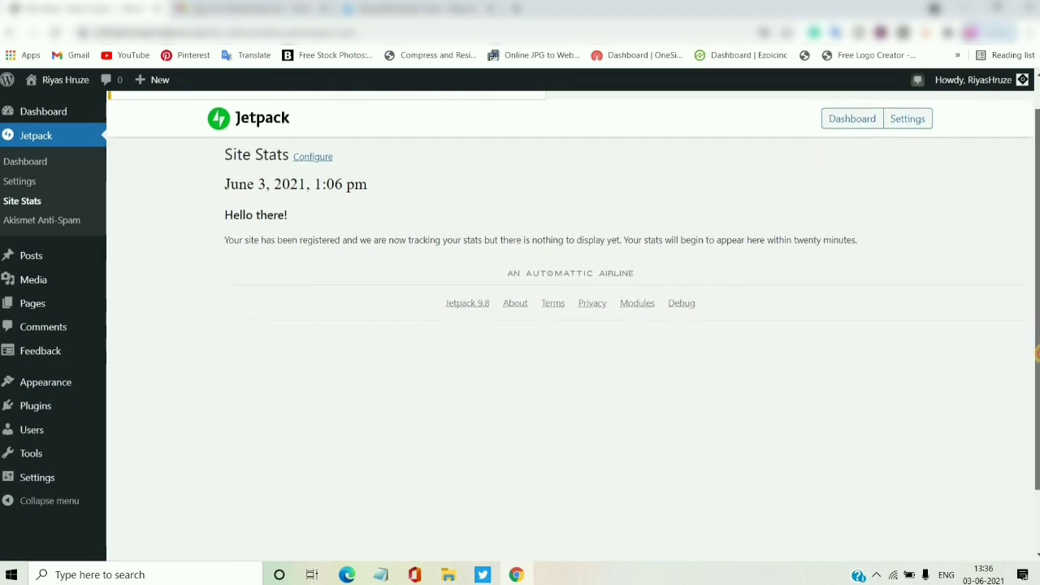
pyautogui.scroll(1, 1033, 292)
pyautogui.scroll(1, 1031, 290)
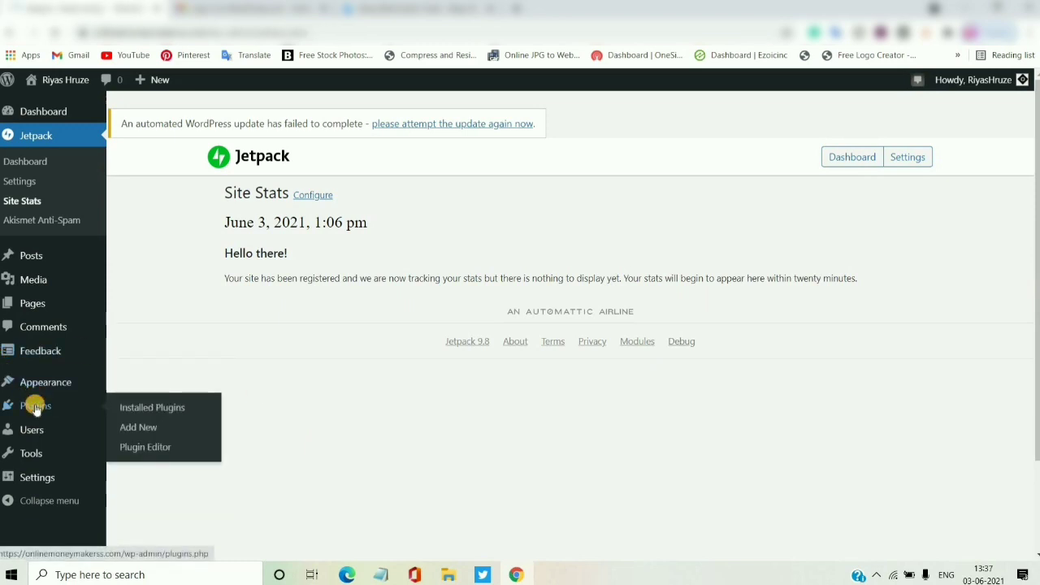
# - Install the Yoast SEO plugin from the popular plugins in the plugin directory and activate it
pyautogui.click(35, 406)
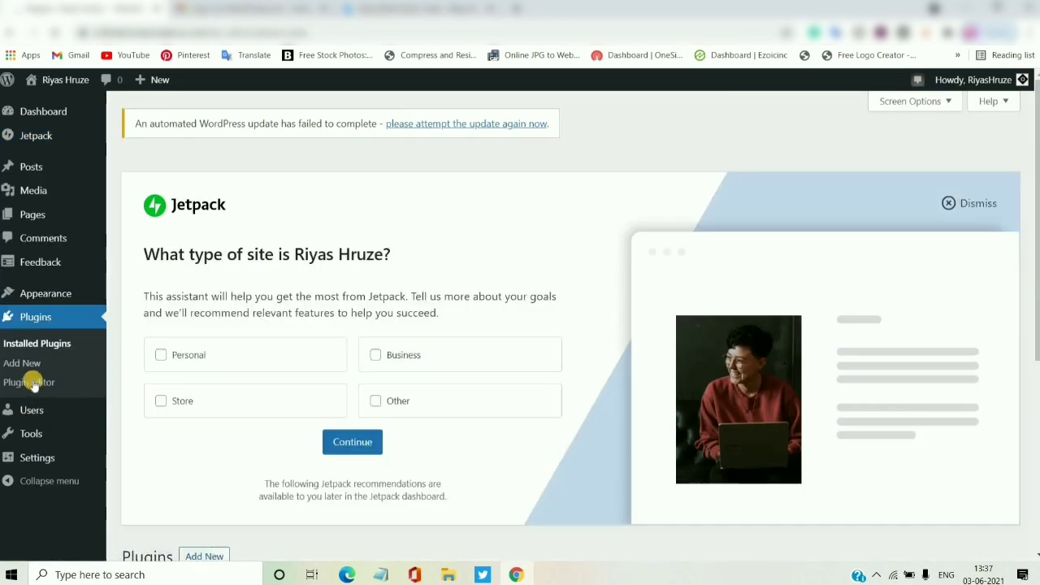
pyautogui.click(31, 344)
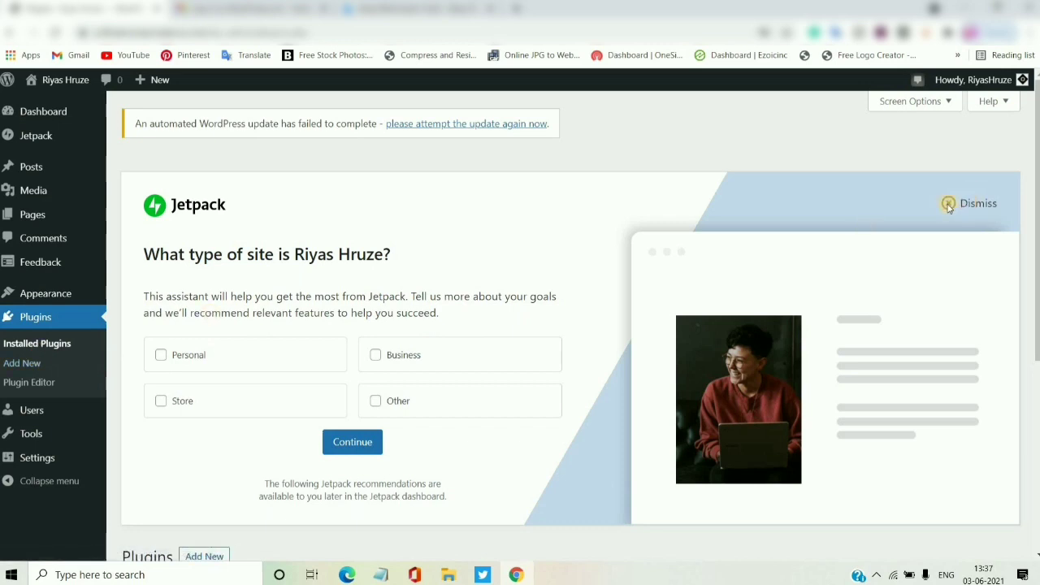
pyautogui.moveTo(1038, 208); pyautogui.dragTo(1037, 404)
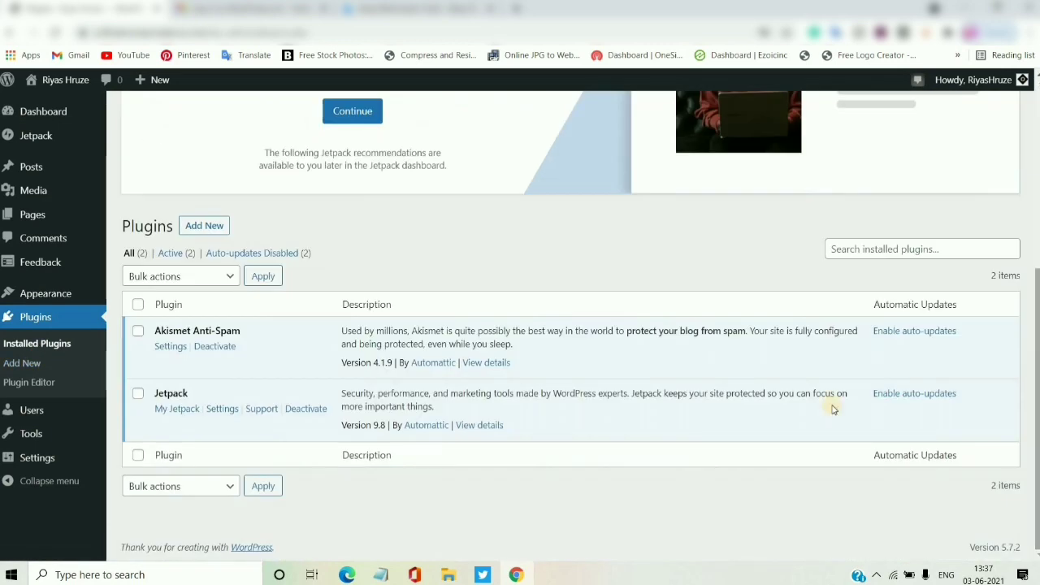
pyautogui.click(201, 232)
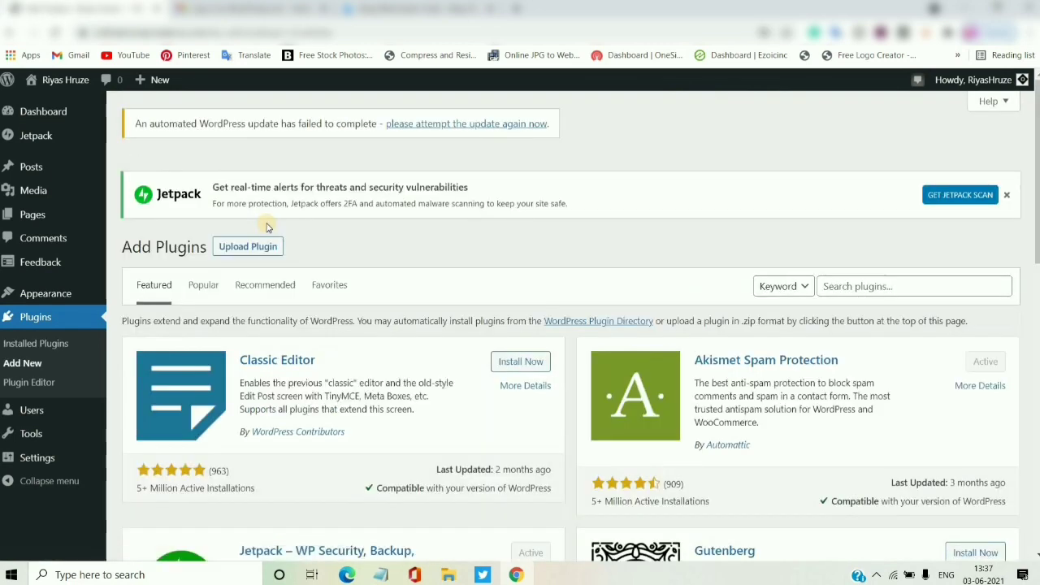
pyautogui.click(208, 284)
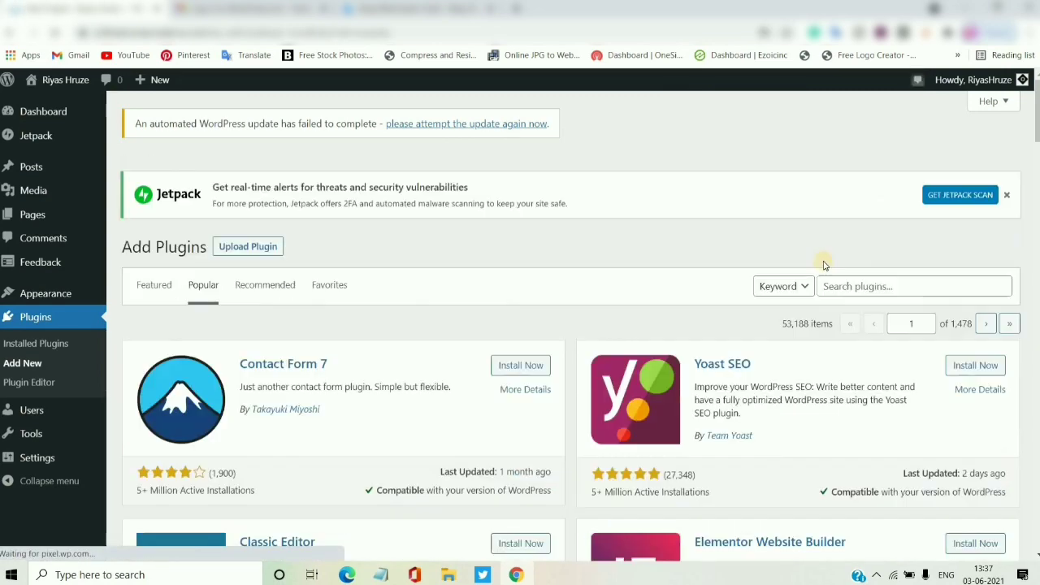
pyautogui.click(970, 376)
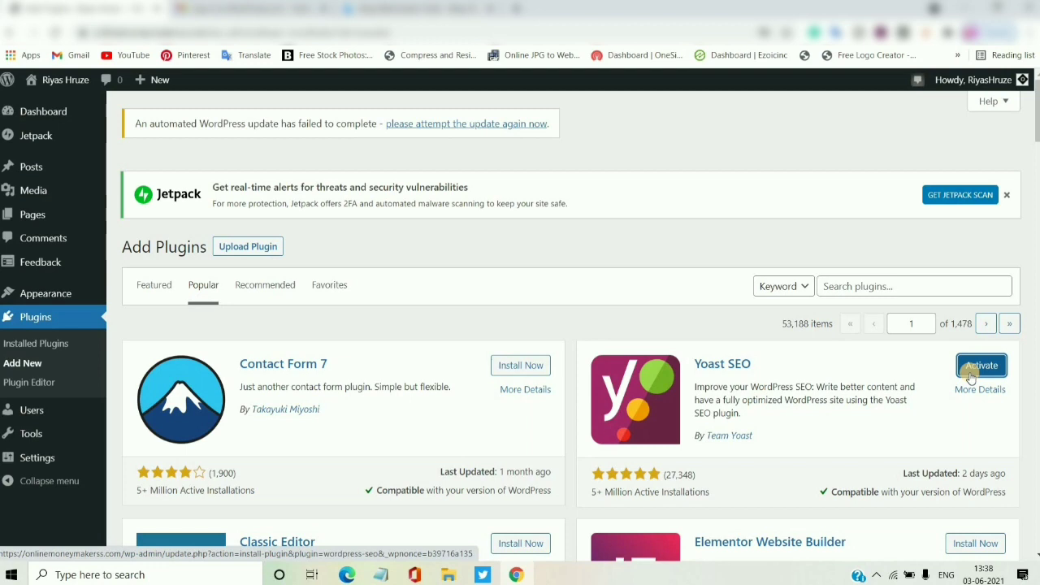
pyautogui.click(969, 376)
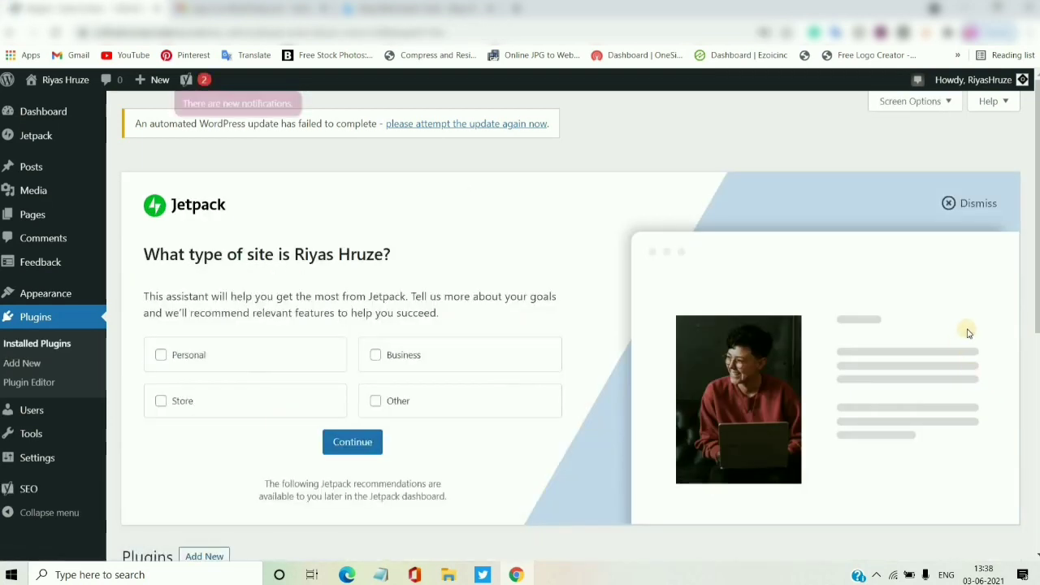
pyautogui.scroll(-4, 569, 325)
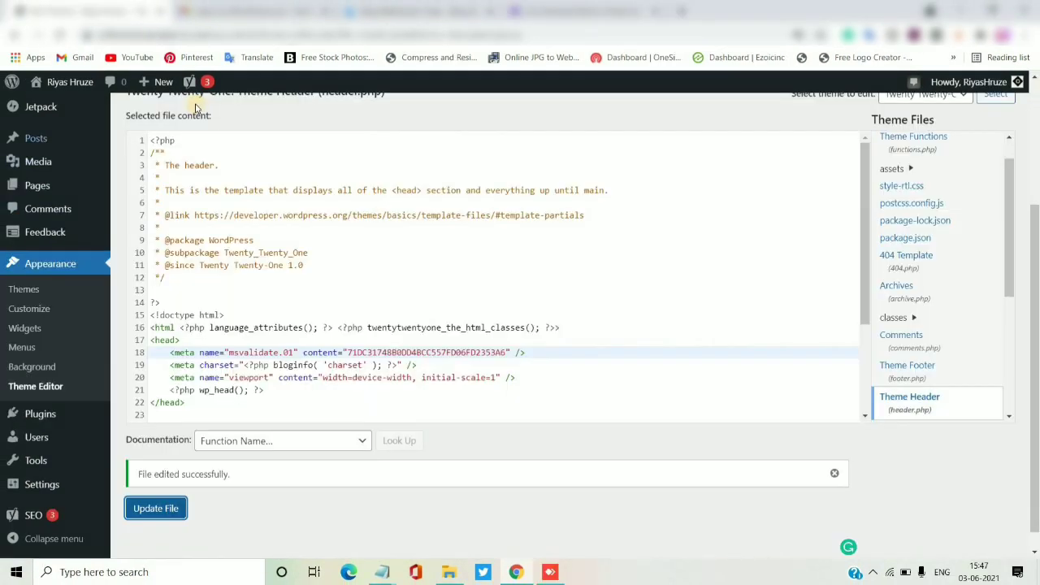
# - Open the Configuration Wizard of Yoast SEO
pyautogui.moveTo(203, 82)
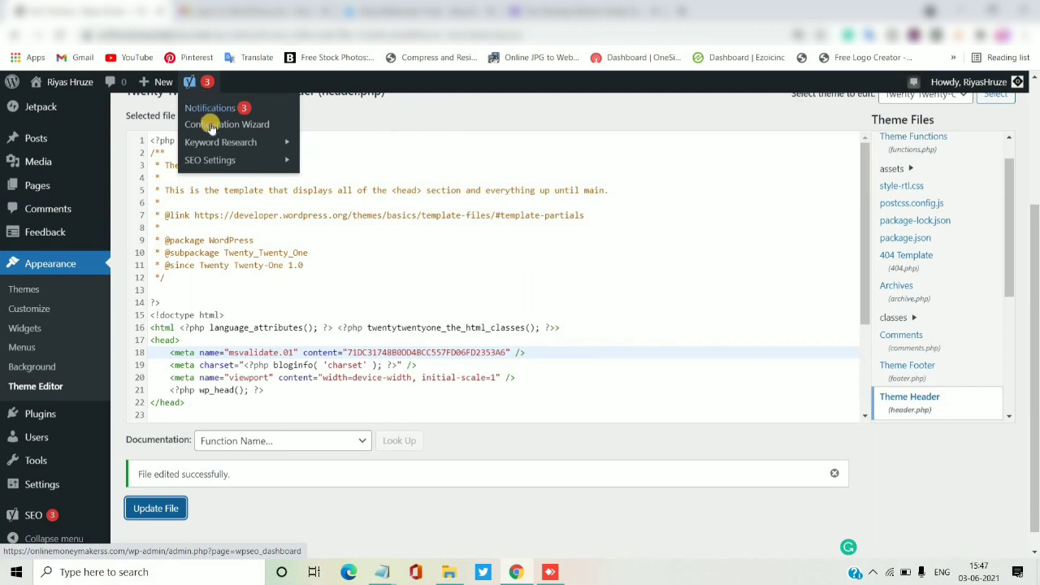
pyautogui.moveTo(20, 514)
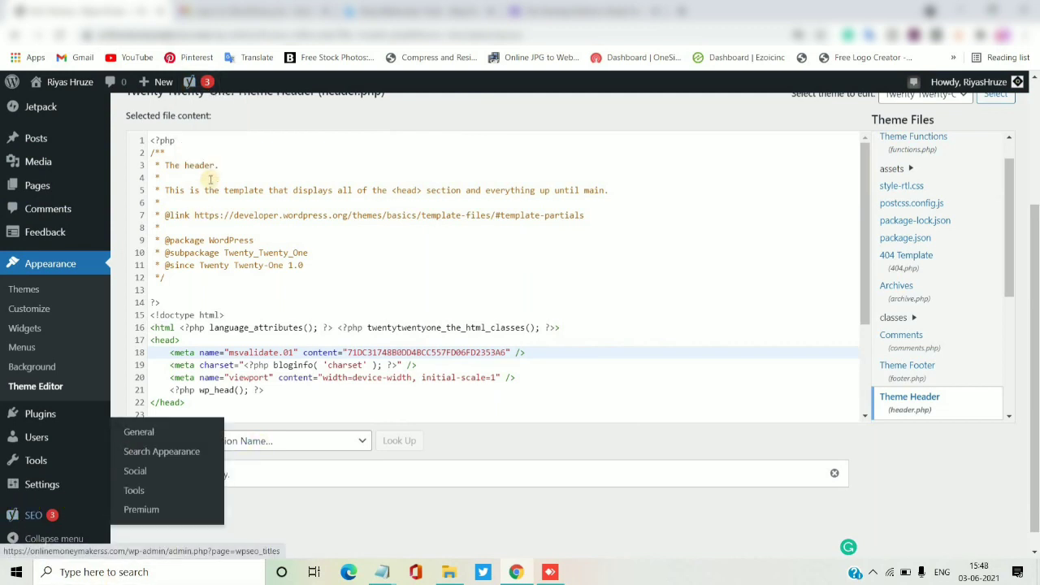
pyautogui.click(213, 123)
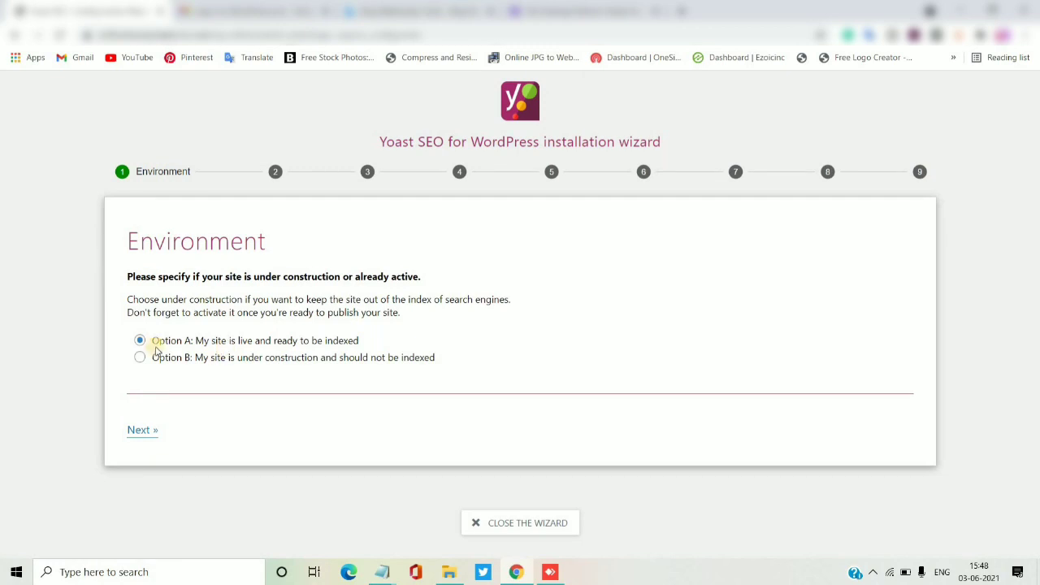
# - In the wizard, accept that the site is live and ready to be indexed, is a blog, and represents a person
pyautogui.click(145, 434)
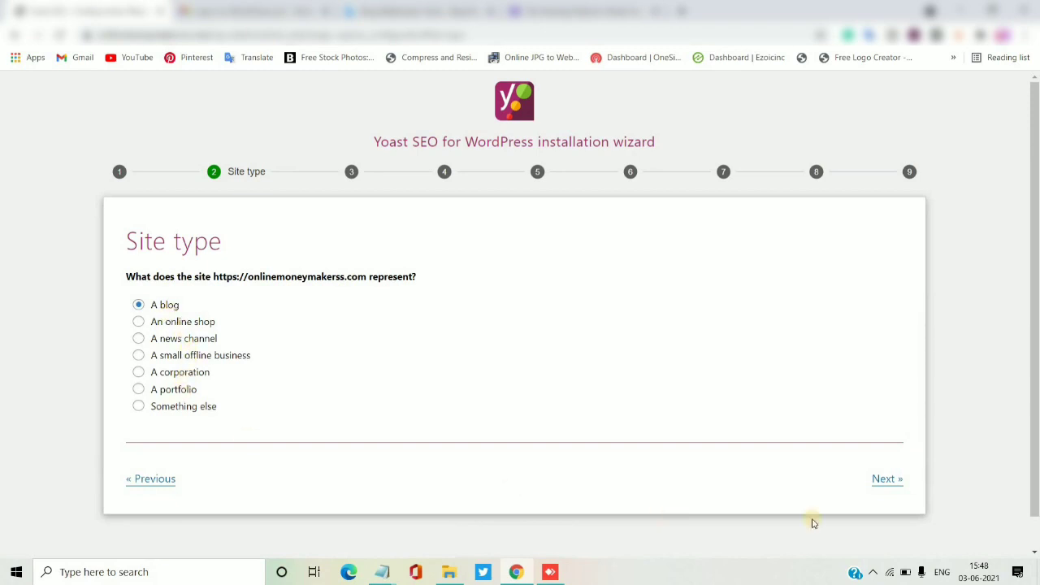
pyautogui.click(884, 478)
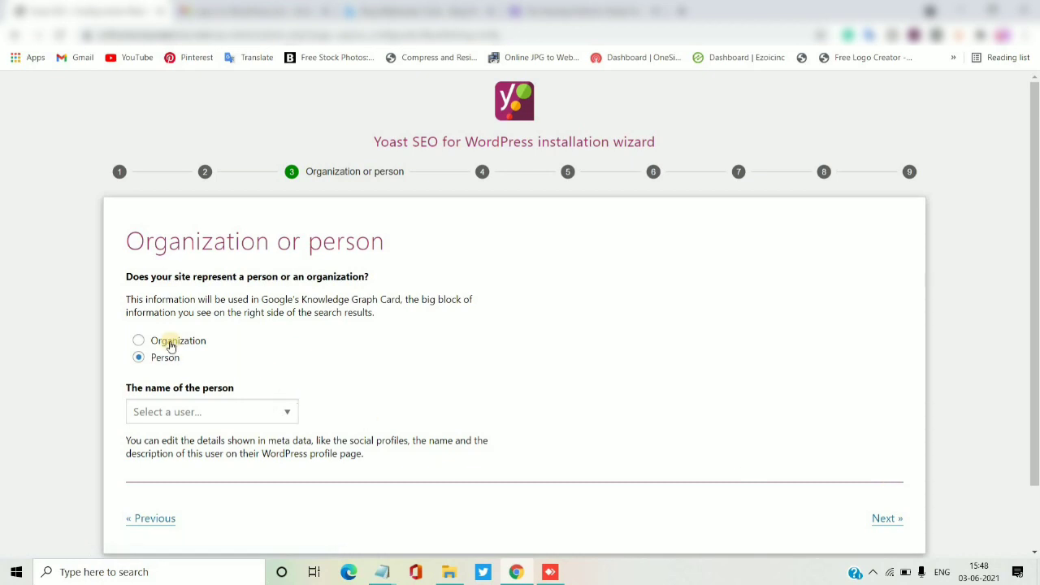
pyautogui.click(884, 522)
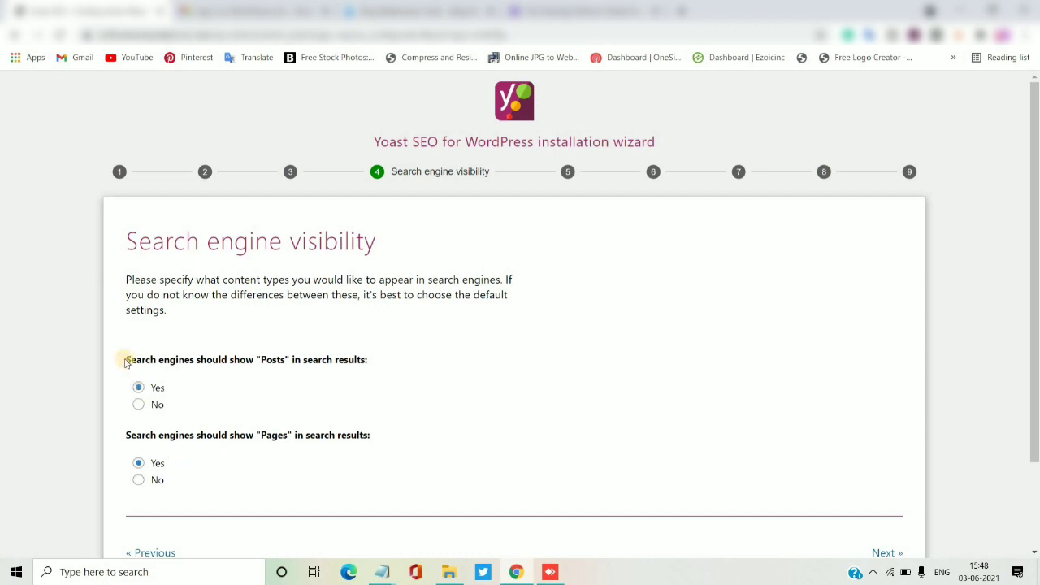
# - Accept showing both posts and pages in search results, and keep the multiple authors option at No
pyautogui.moveTo(1035, 354); pyautogui.dragTo(1036, 440)
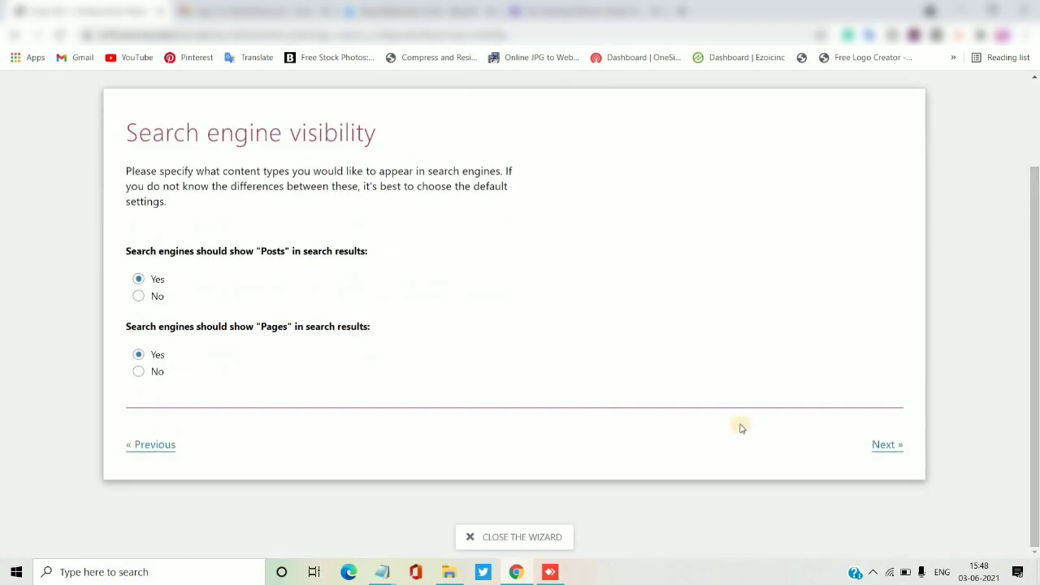
pyautogui.click(885, 444)
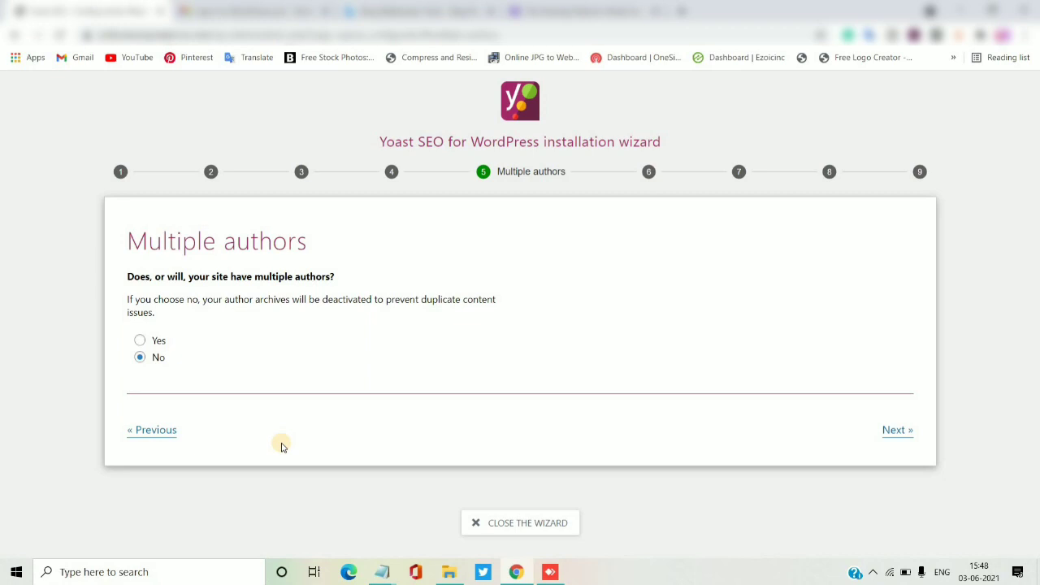
pyautogui.click(887, 432)
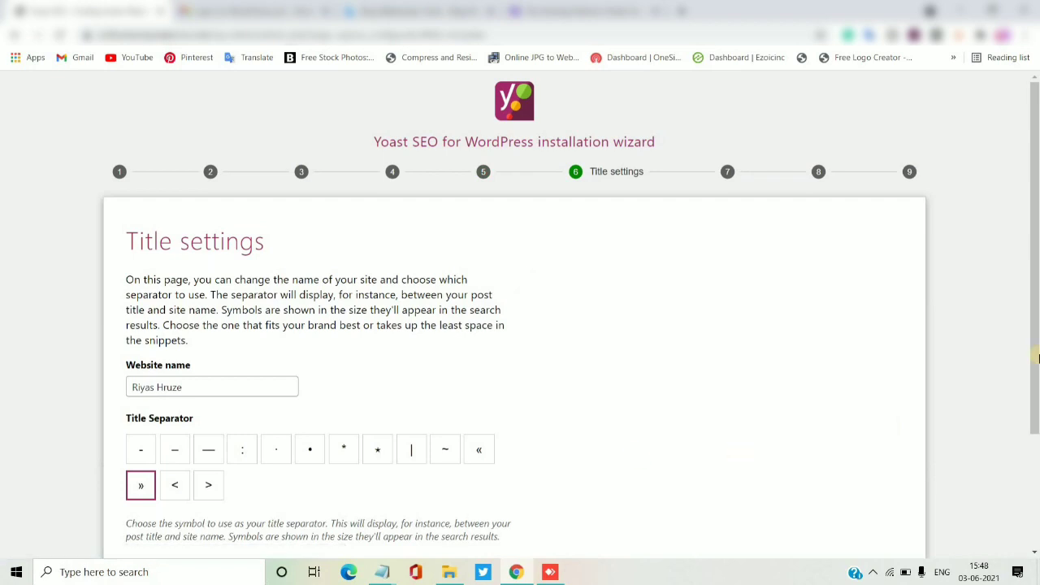
# - Keep the existing website name and » as title separator, and decline tracking of the site's data
pyautogui.scroll(-1, 1037, 357)
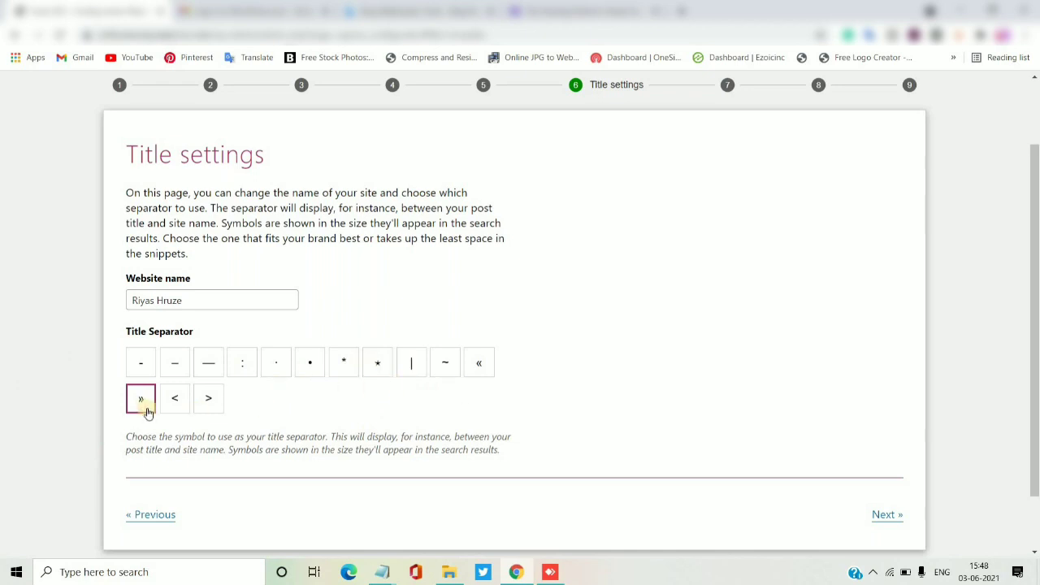
pyautogui.click(886, 515)
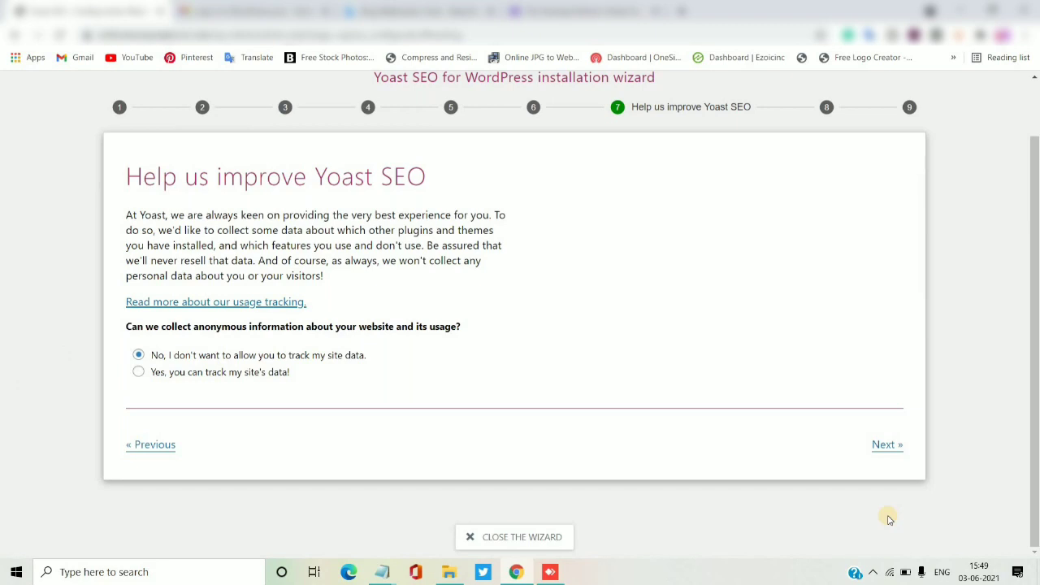
pyautogui.click(882, 447)
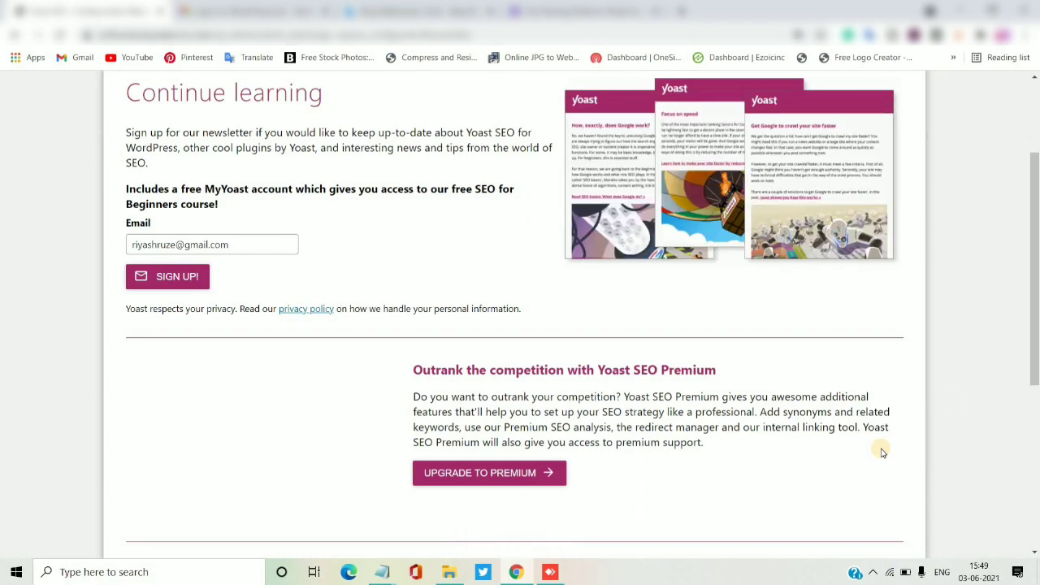
# - Skip the newsletter sign-up and premium offers, and close the finished installation wizard
pyautogui.scroll(-5, 934, 488)
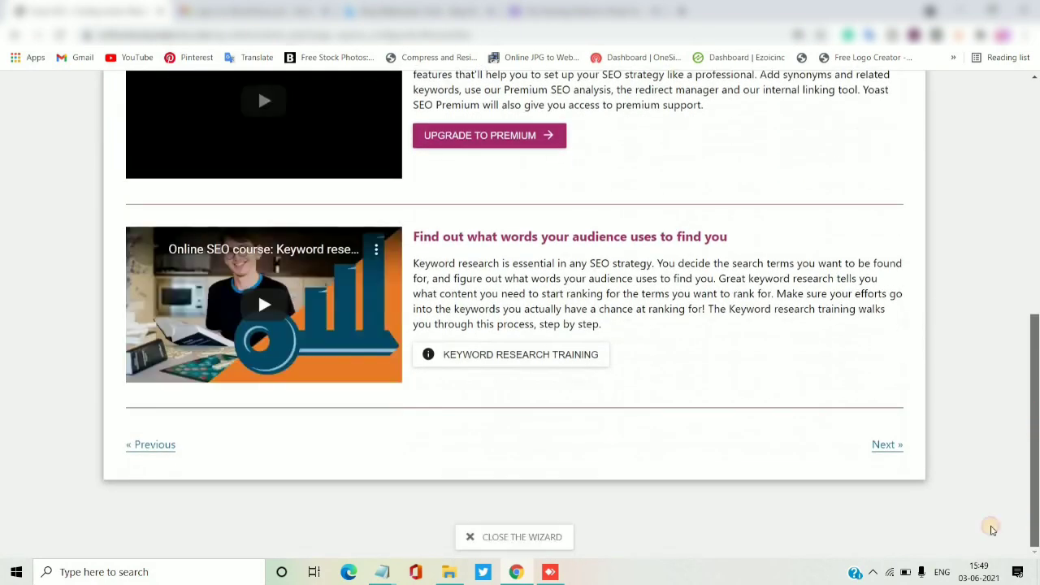
pyautogui.click(884, 445)
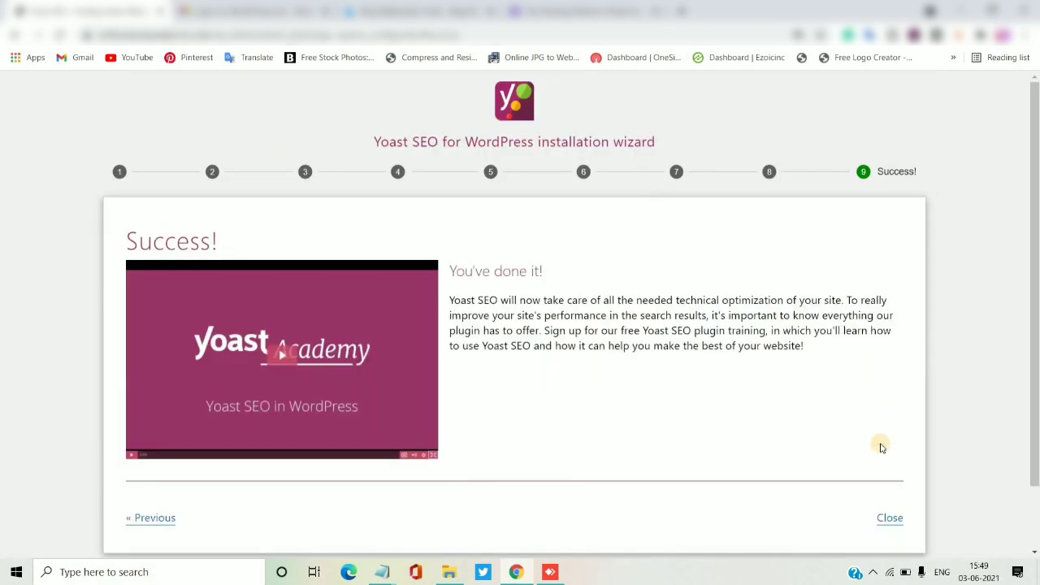
pyautogui.click(889, 518)
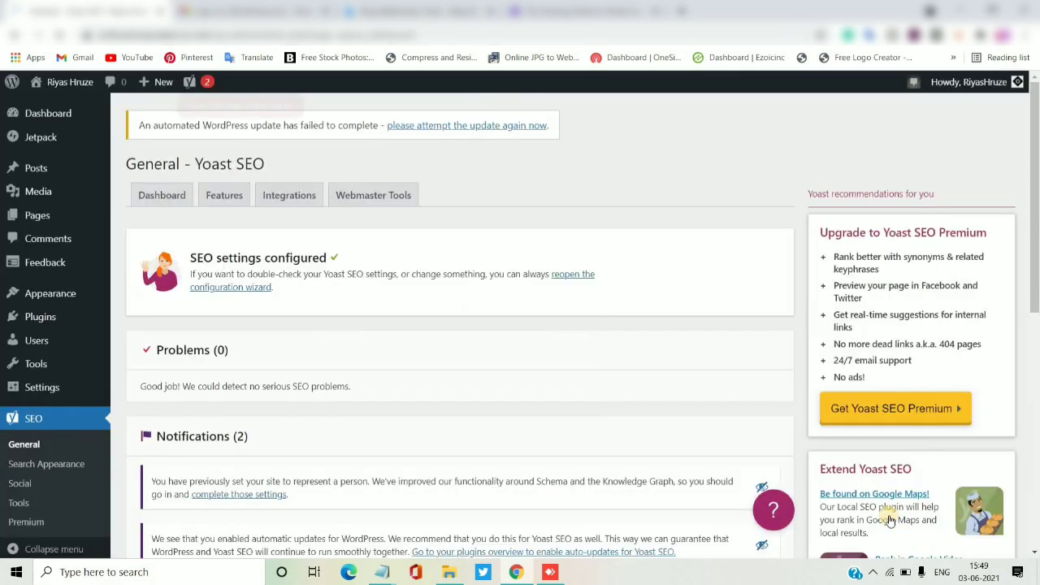
# - Open the Features settings of Yoast SEO and review which features are switched on or off
pyautogui.moveTo(1037, 308); pyautogui.dragTo(1004, 310)
pyautogui.click(216, 169)
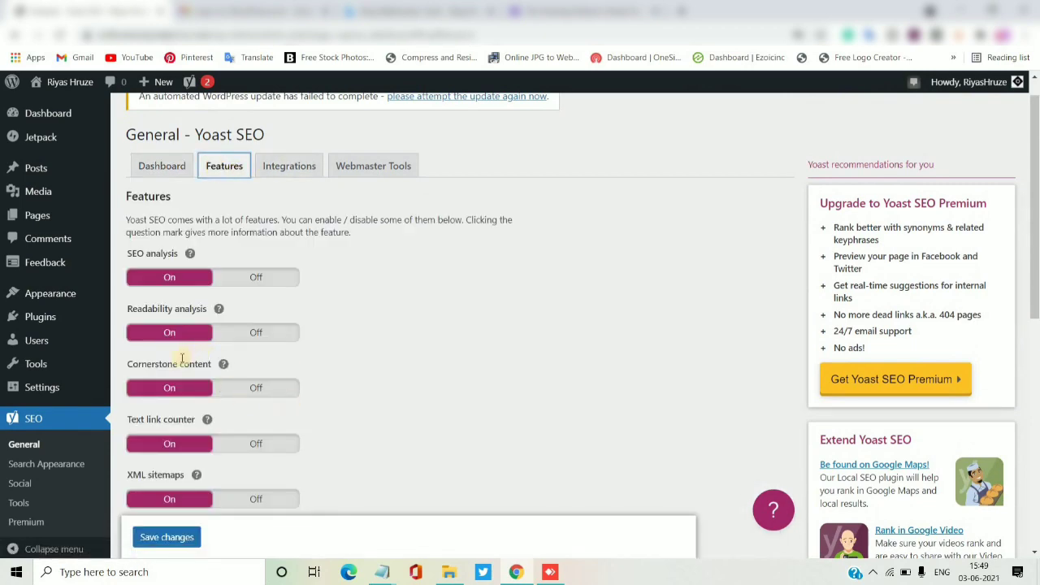
pyautogui.scroll(-4, 455, 330)
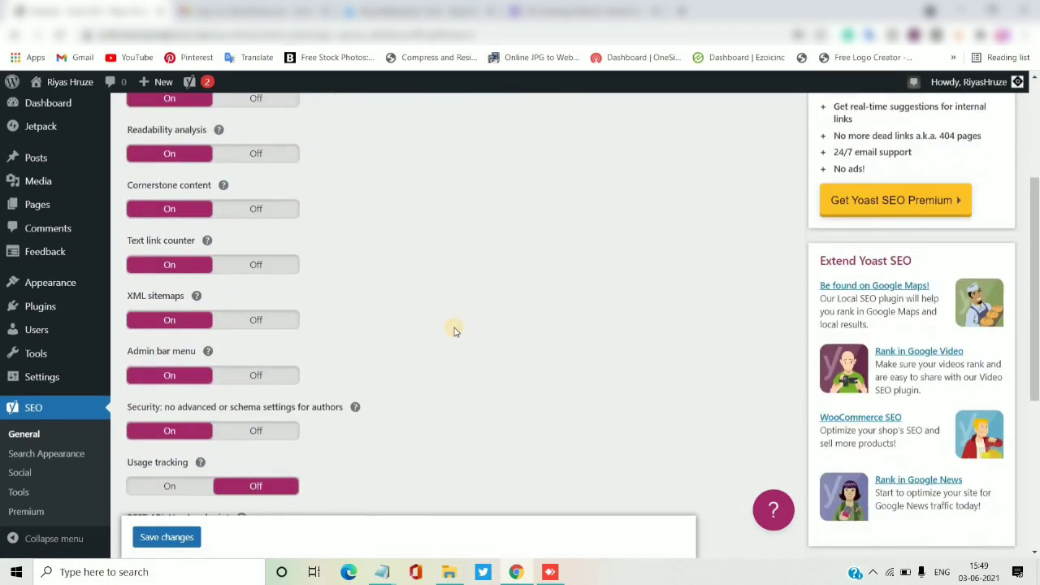
pyautogui.scroll(-1, 455, 331)
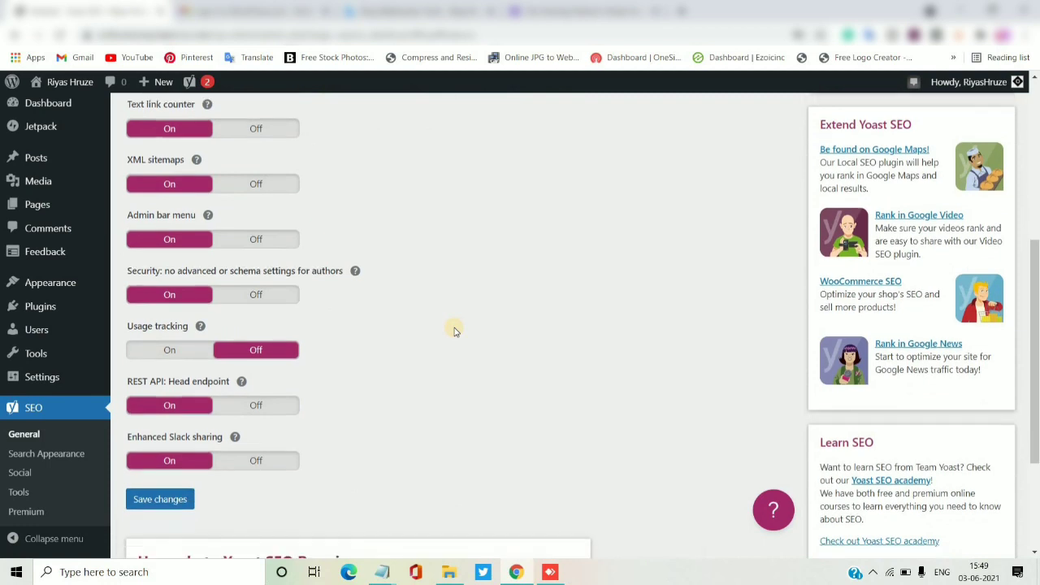
pyautogui.scroll(2, 455, 331)
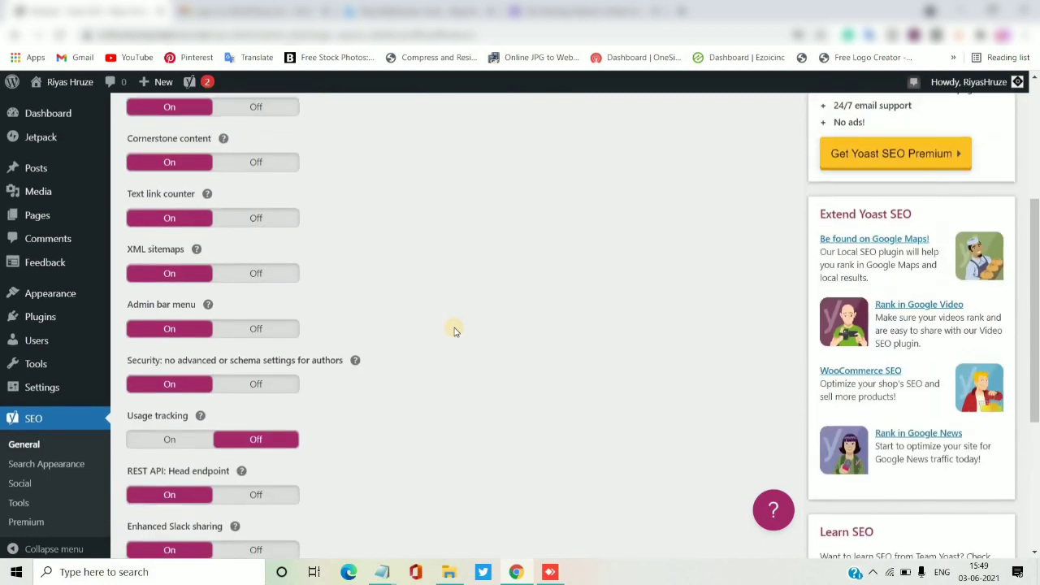
# - Show the help for XML sitemaps, view the site's generated XML sitemap in a new browser tab and return to the Yoast settings
pyautogui.click(197, 254)
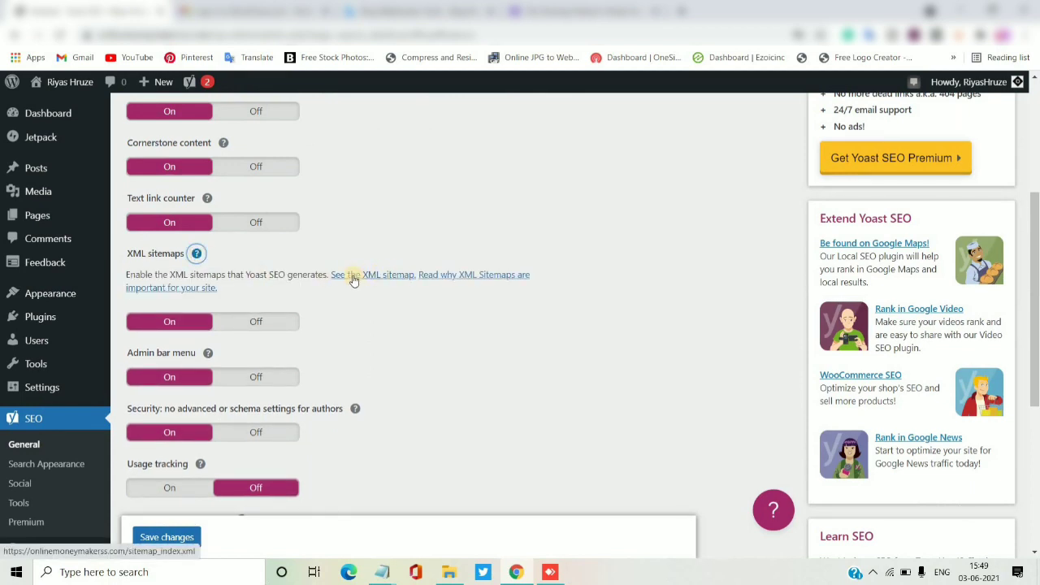
pyautogui.rightClick(353, 279)
pyautogui.click(390, 287)
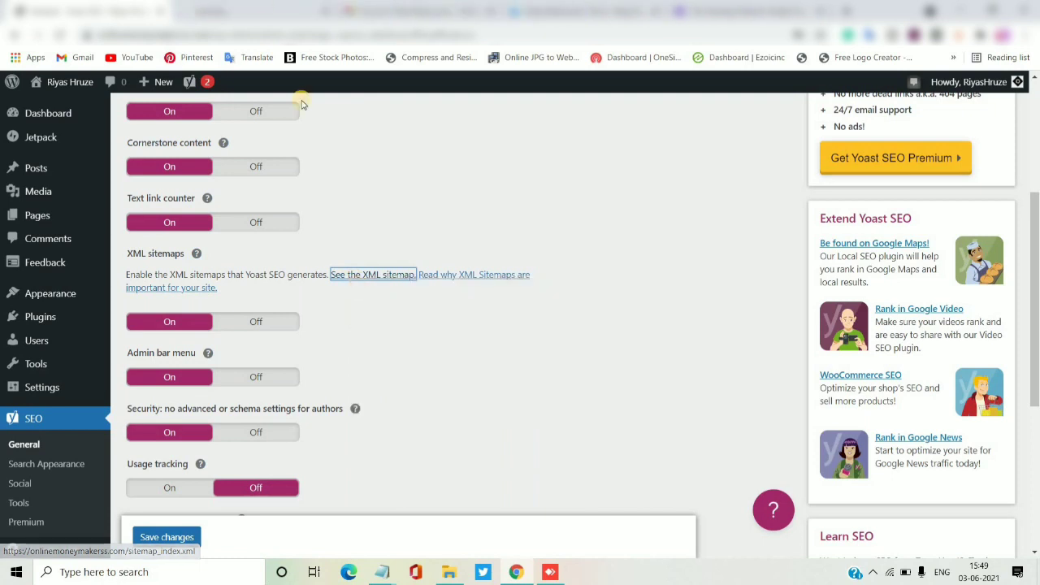
pyautogui.click(260, 9)
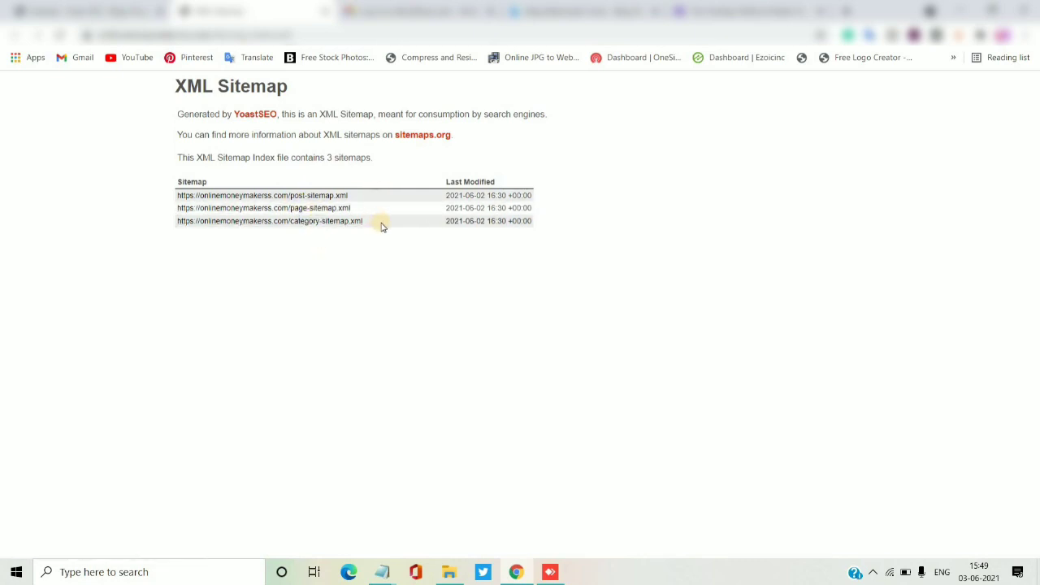
pyautogui.click(122, 10)
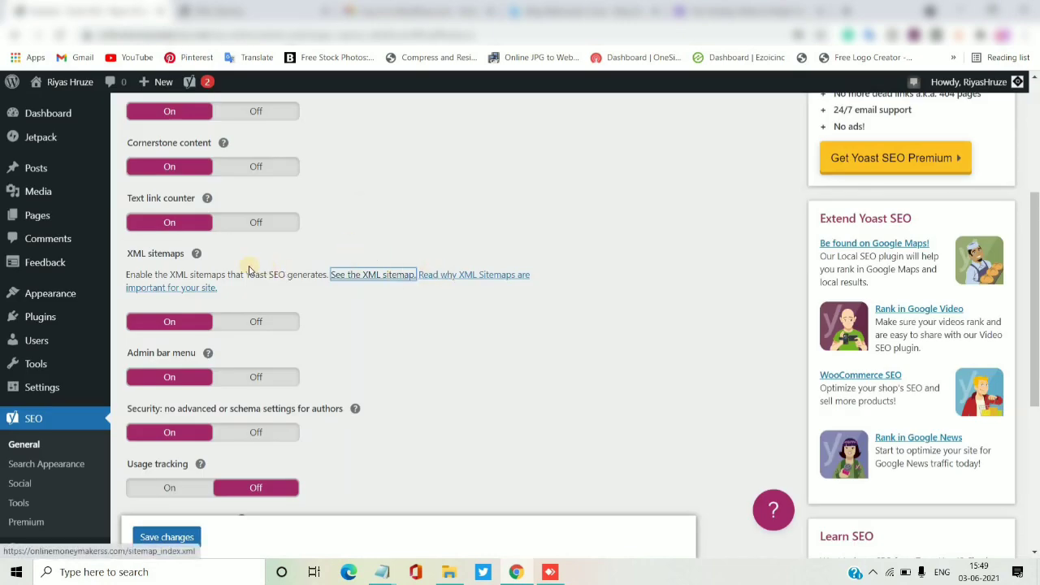
# - Open the article on why XML sitemaps are important, and return to the Yoast SEO features
pyautogui.click(193, 293)
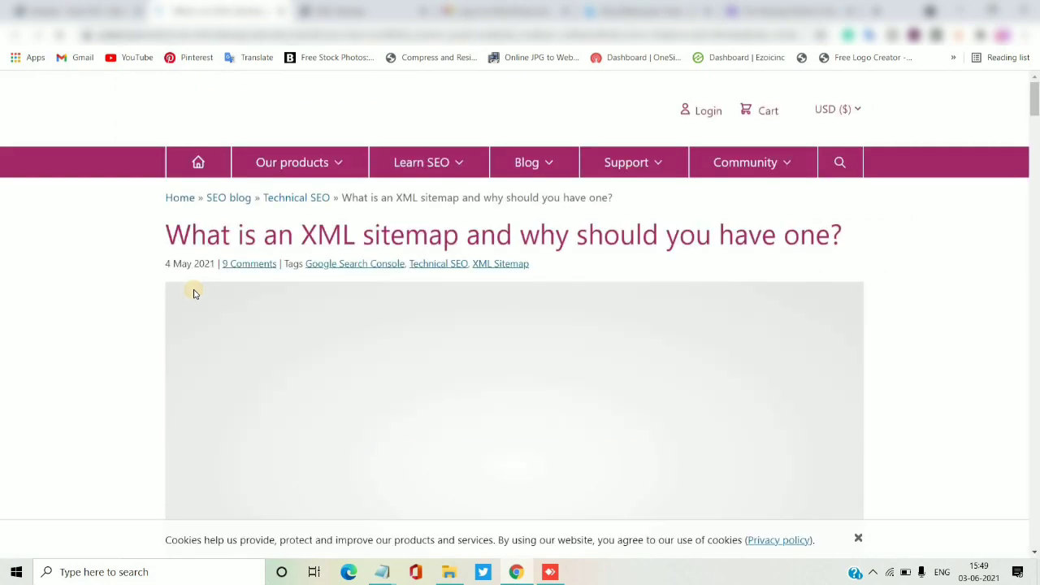
pyautogui.click(49, 11)
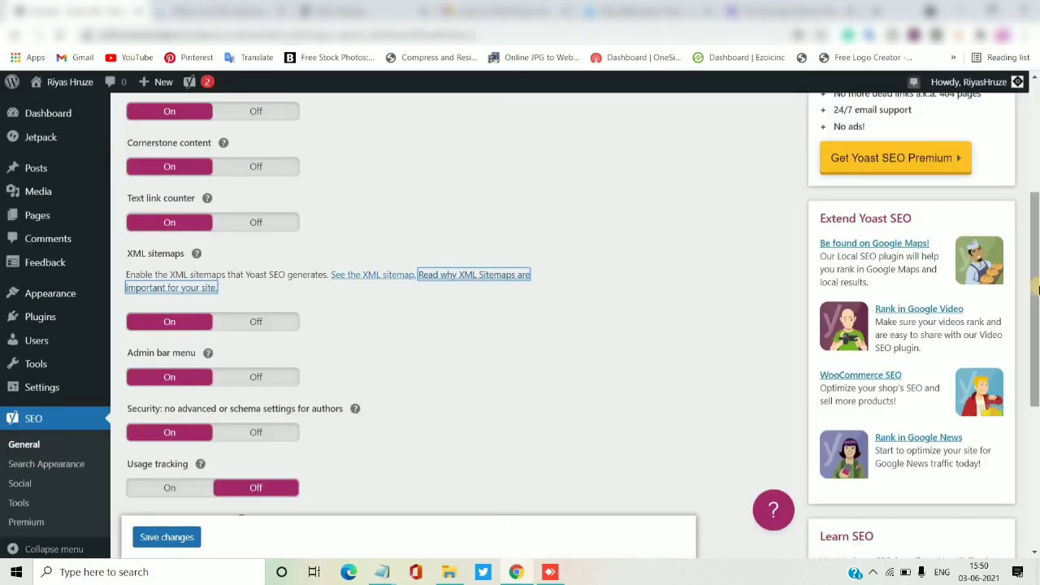
pyautogui.scroll(3, 1020, 244)
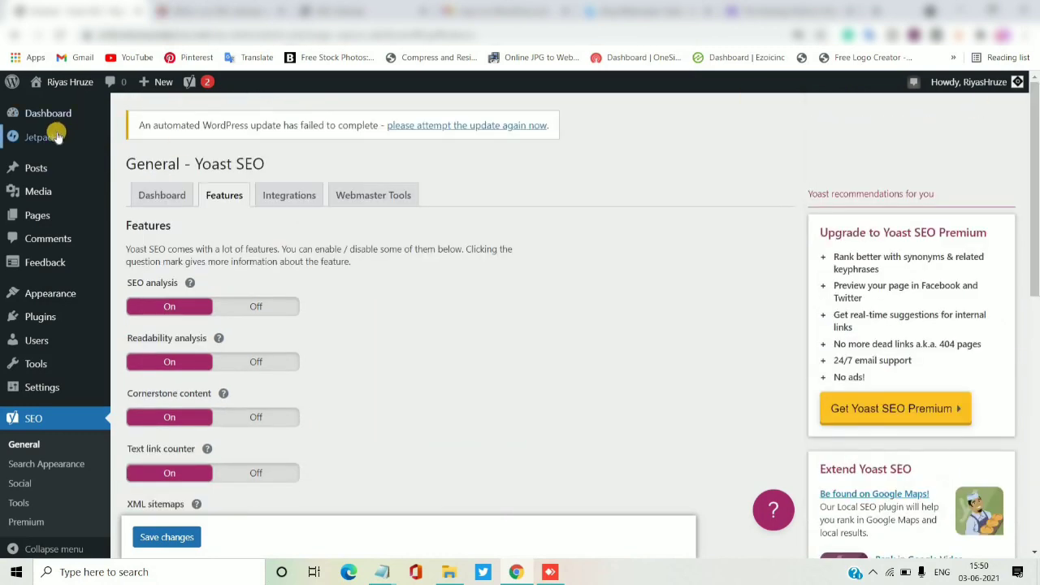
# - In the site verification section of Jetpack's Traffic settings, choose manual verification for Google and activate its meta tag field
pyautogui.moveTo(49, 138)
pyautogui.click(135, 141)
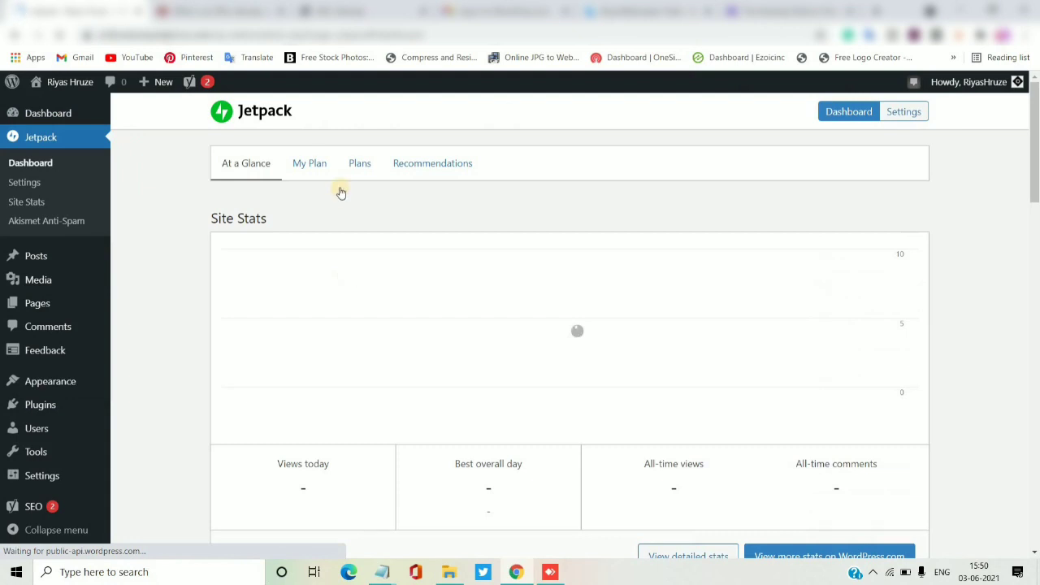
pyautogui.click(23, 180)
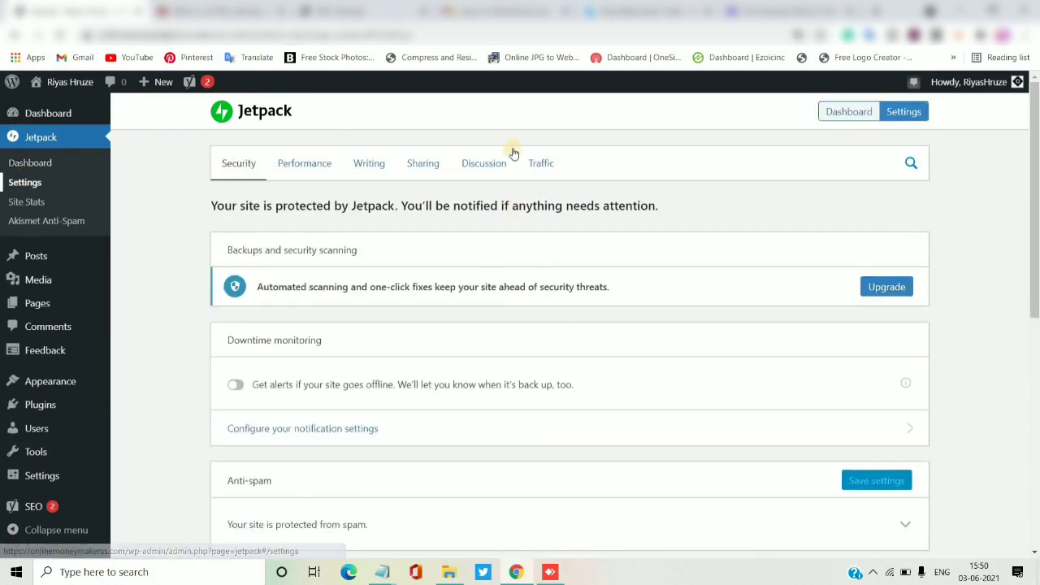
pyautogui.click(538, 163)
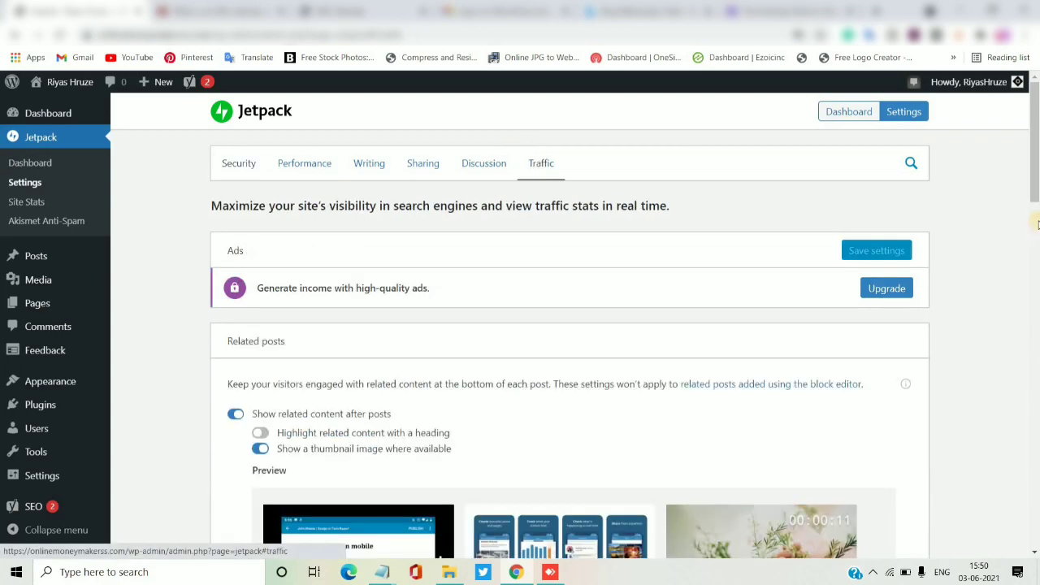
pyautogui.moveTo(1036, 199); pyautogui.dragTo(1036, 411)
pyautogui.moveTo(1037, 367); pyautogui.dragTo(1036, 473)
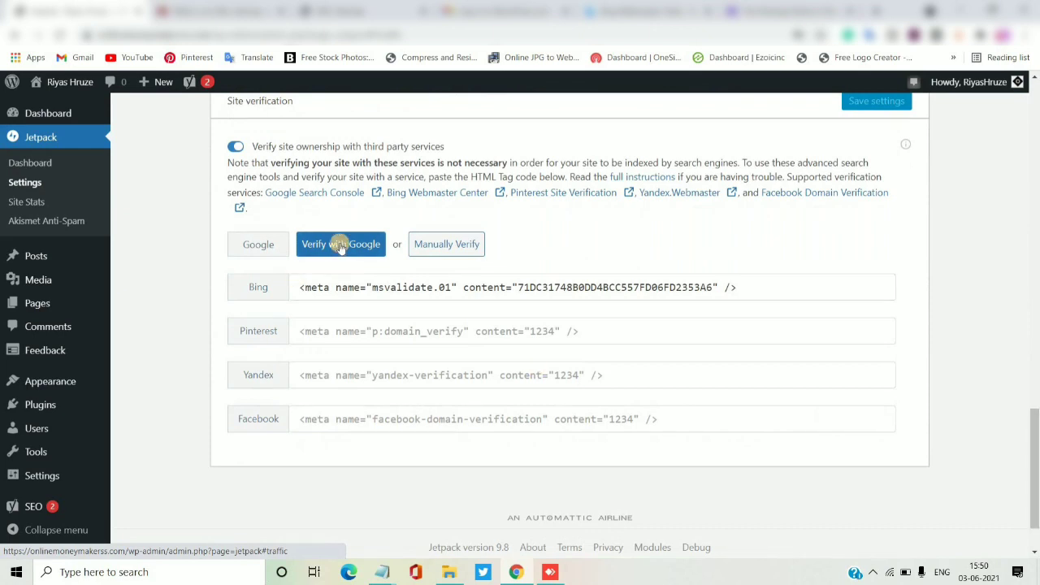
pyautogui.click(432, 246)
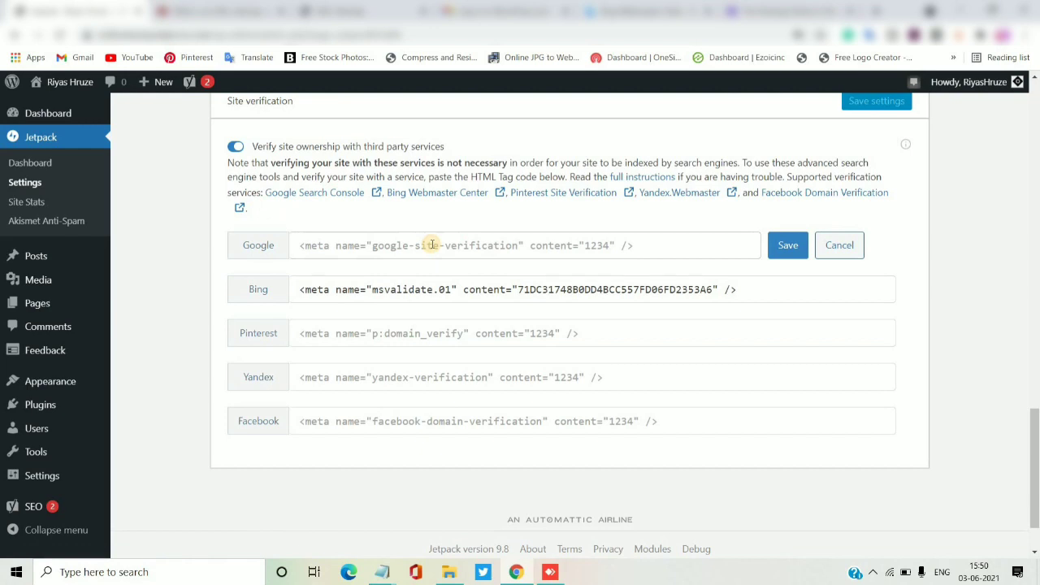
pyautogui.click(695, 243)
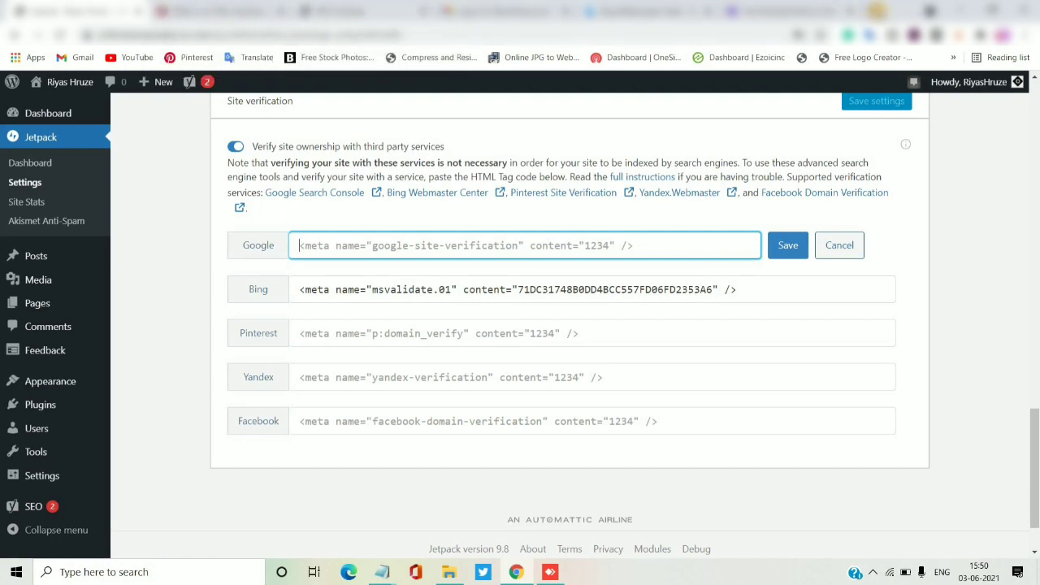
# - Open Google Search Console in a new browser tab and move that tab closer to the WordPress tab
pyautogui.hotkey('ctrl', 't')
pyautogui.write('sea')
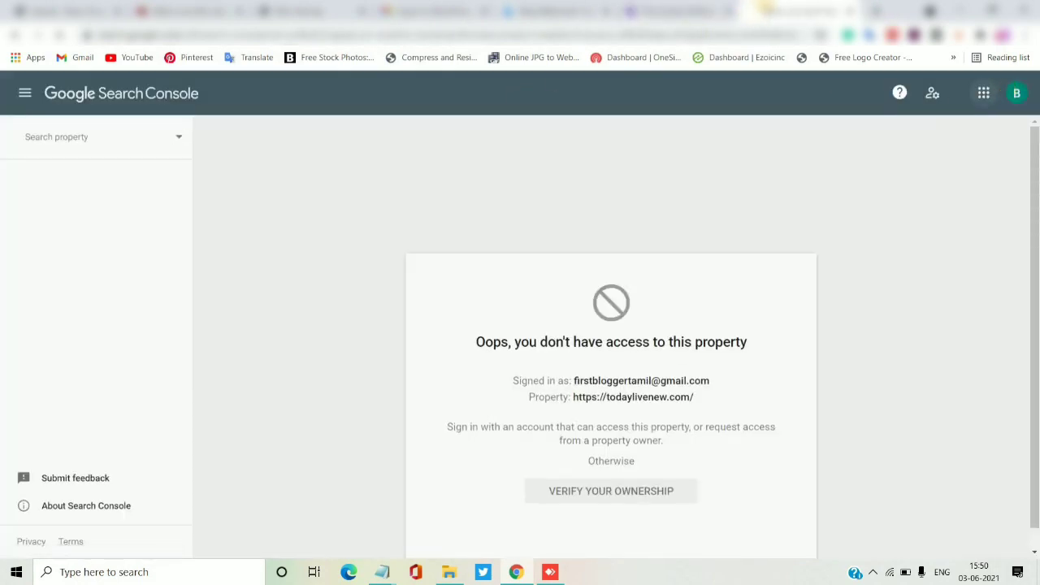
pyautogui.moveTo(762, 9); pyautogui.dragTo(398, 5)
# - Return to the Jetpack settings page and select the site's base URL for copying
pyautogui.click(306, 7)
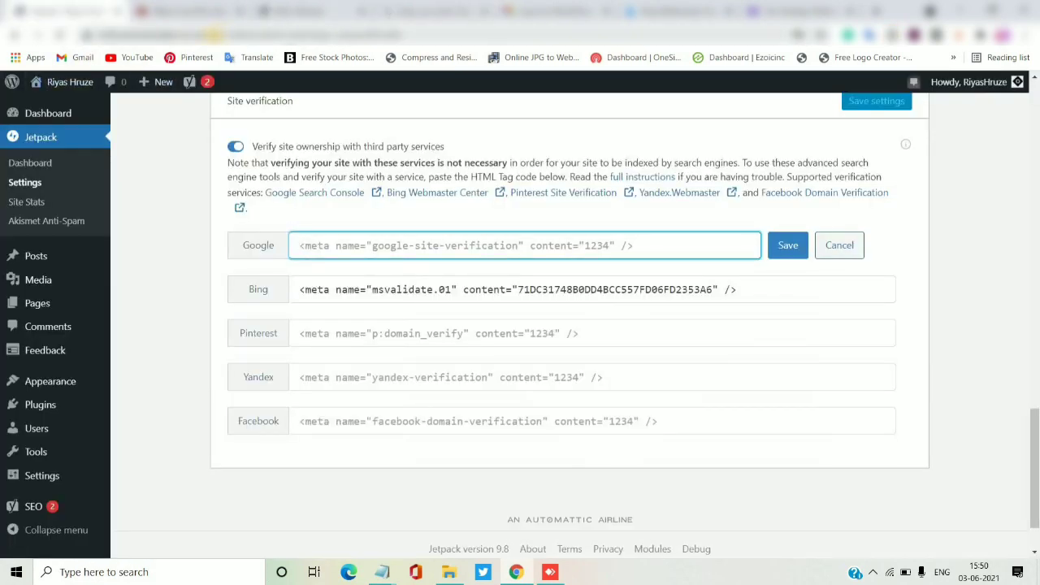
pyautogui.click(97, 35)
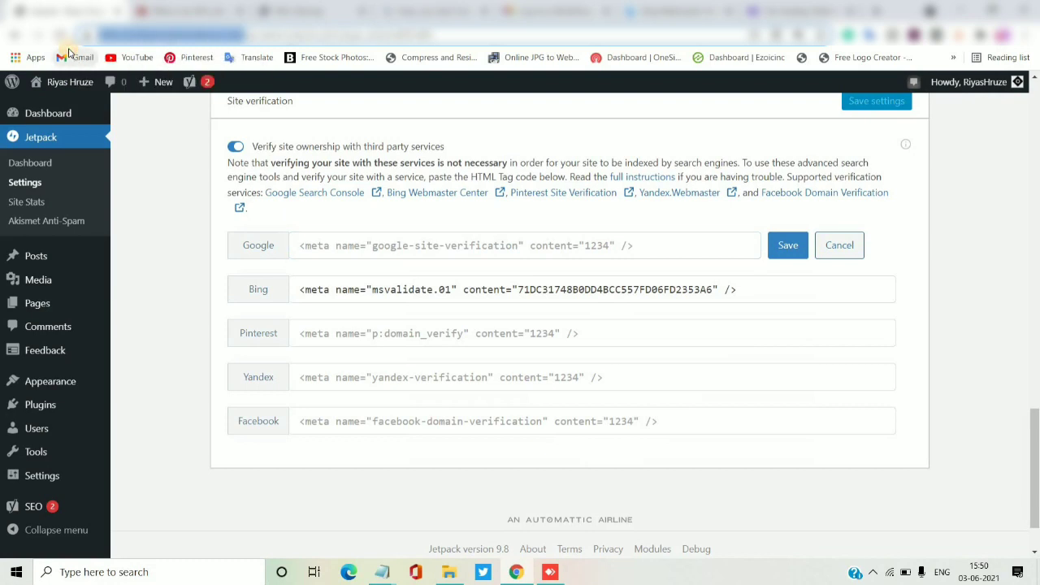
pyautogui.click(430, 11)
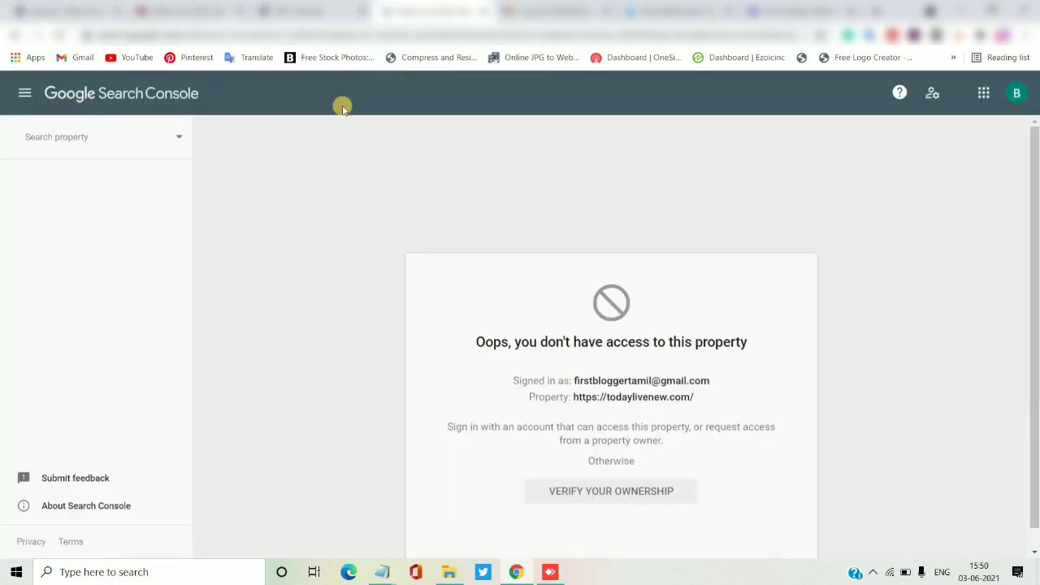
pyautogui.click(134, 152)
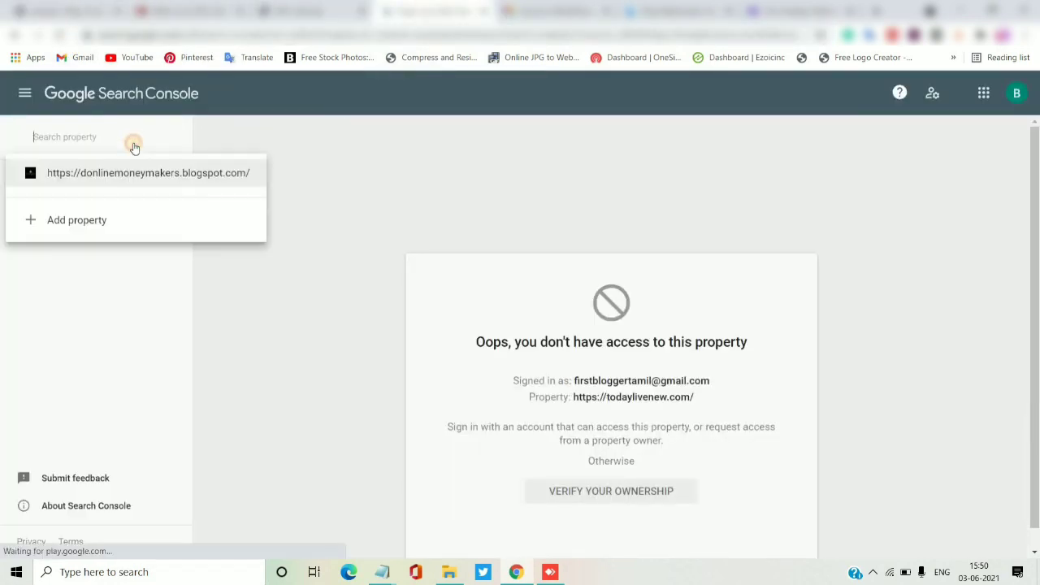
pyautogui.click(94, 221)
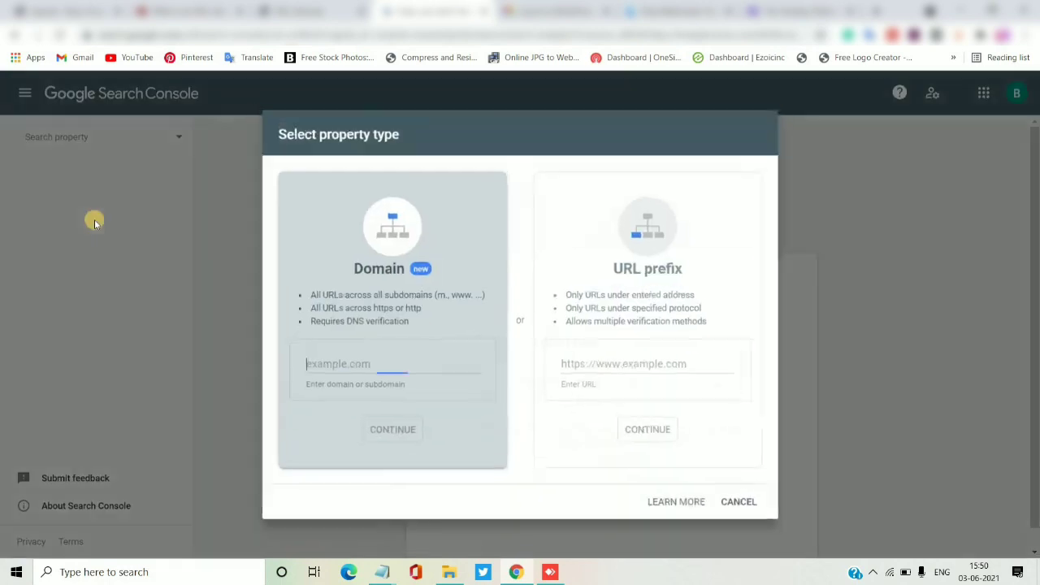
pyautogui.click(601, 365)
pyautogui.write('https://onlinemoneymakerss.com/')
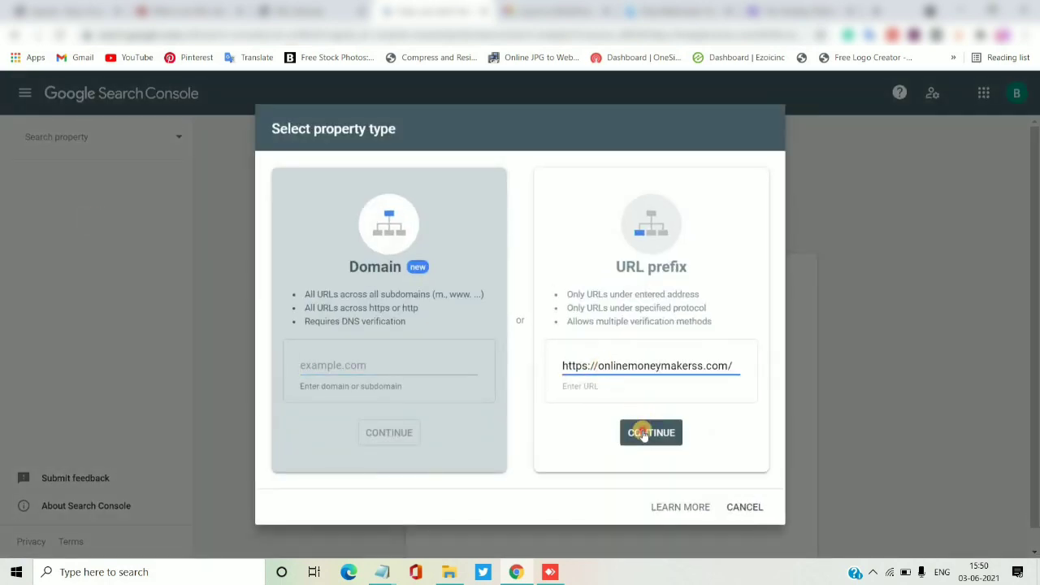
pyautogui.click(642, 433)
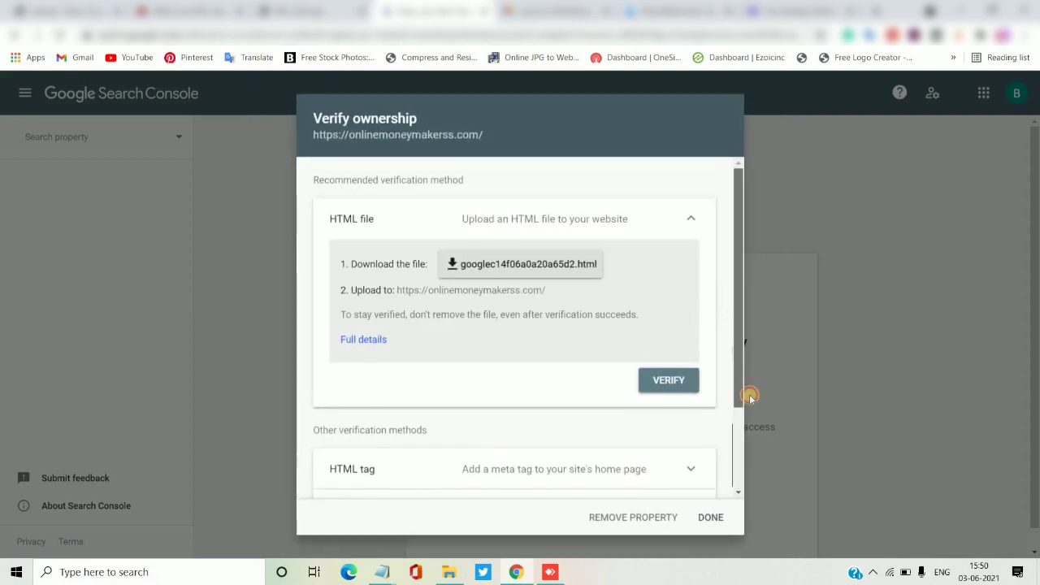
# - Expand the HTML tag verification method for the new property and copy its meta tag
pyautogui.moveTo(736, 317); pyautogui.dragTo(748, 423)
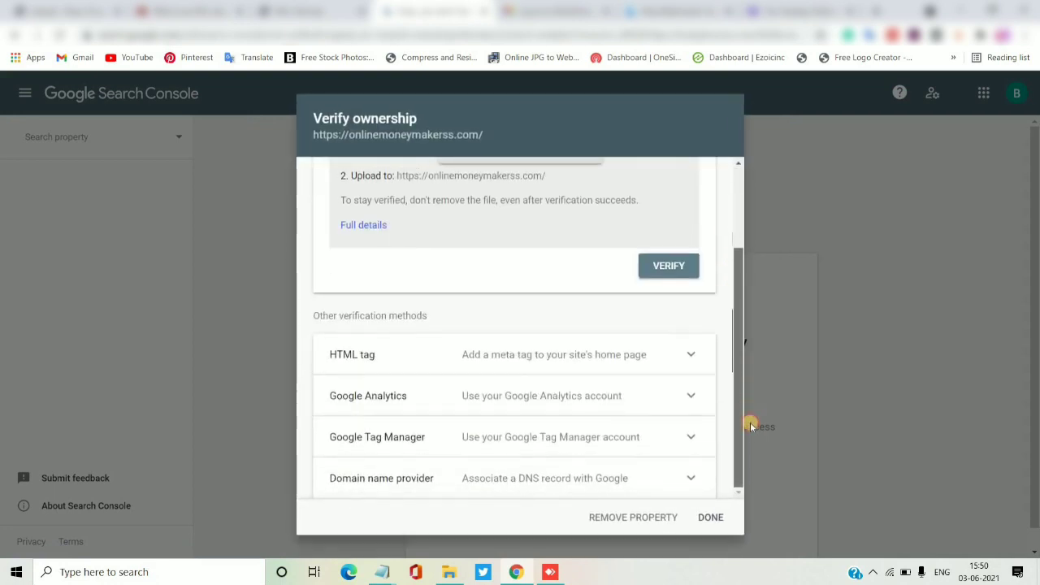
pyautogui.click(693, 357)
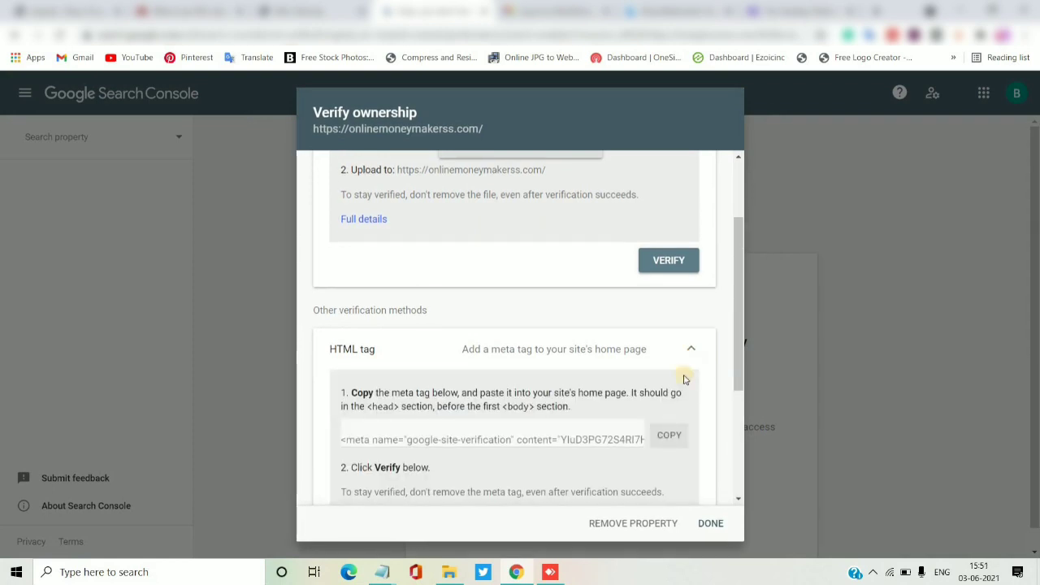
pyautogui.click(668, 436)
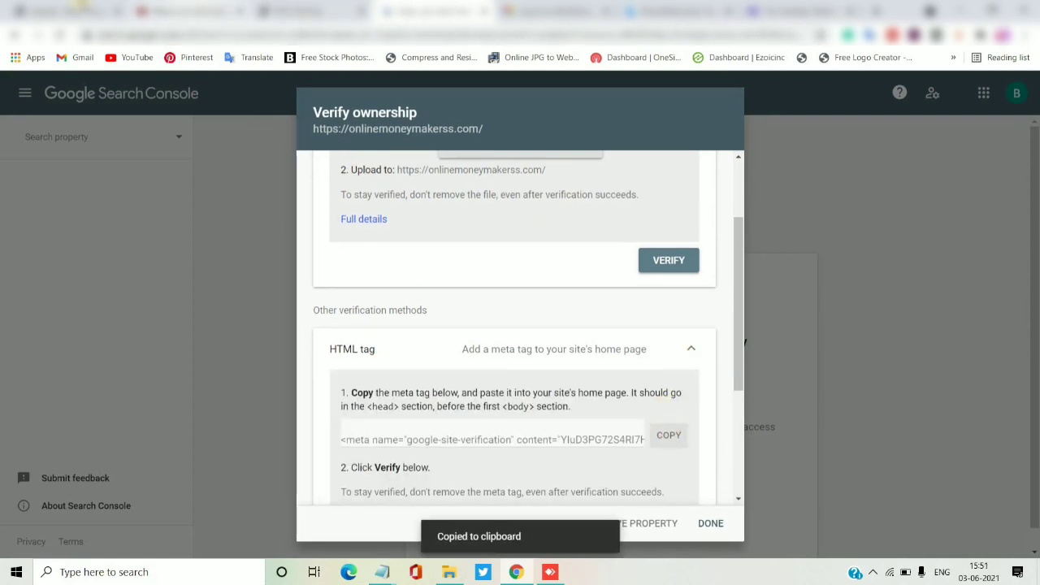
# - In the WordPress Jetpack site verification settings, paste the copied verification meta tag as the Google code and save it
pyautogui.click(80, 8)
pyautogui.click(376, 246)
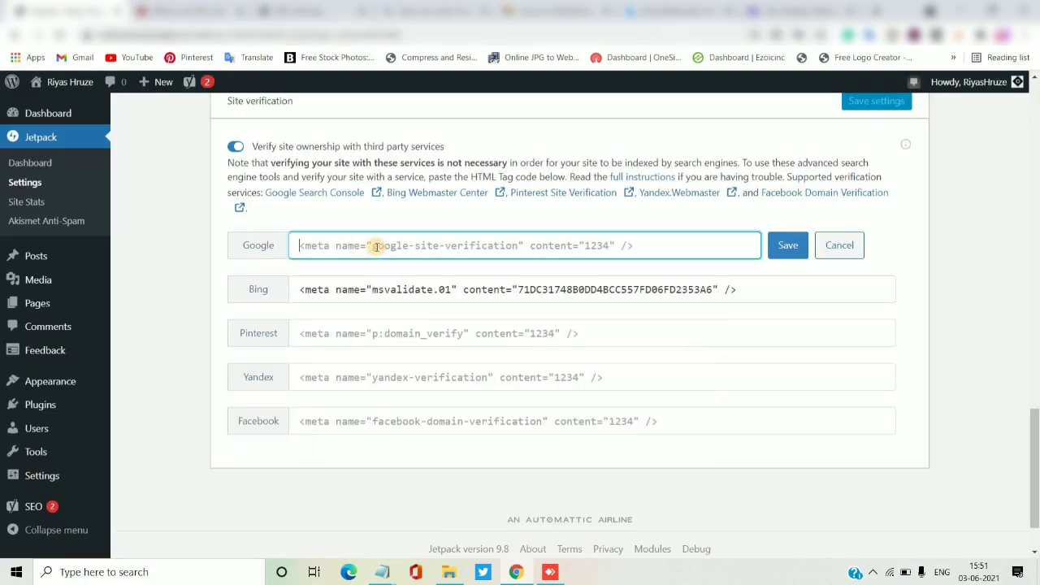
pyautogui.hotkey('ctrl', 'v')
pyautogui.click(793, 247)
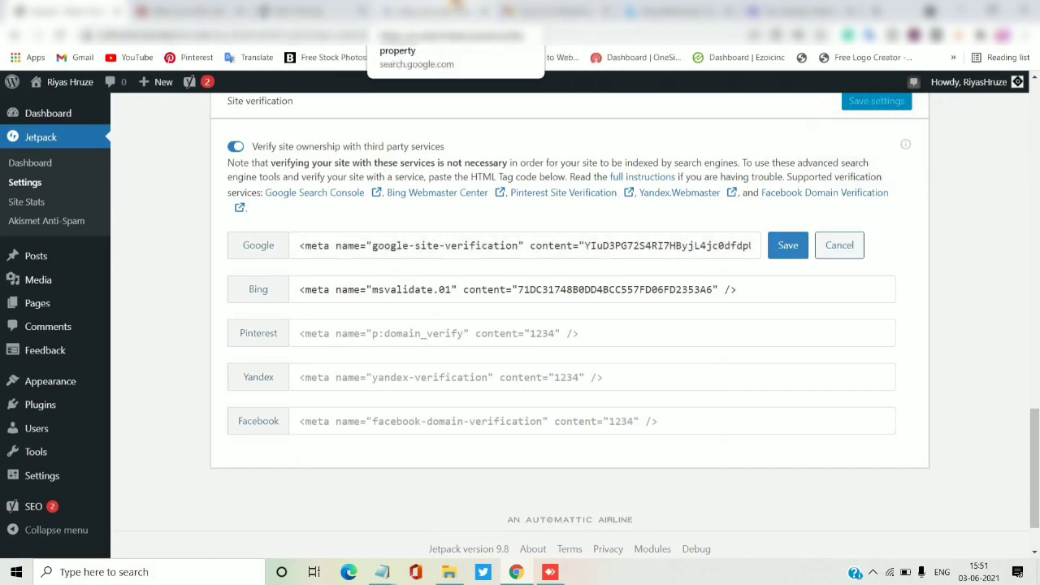
# - Return to Search Console, verify ownership through the HTML tag method and go to the property
pyautogui.click(430, 10)
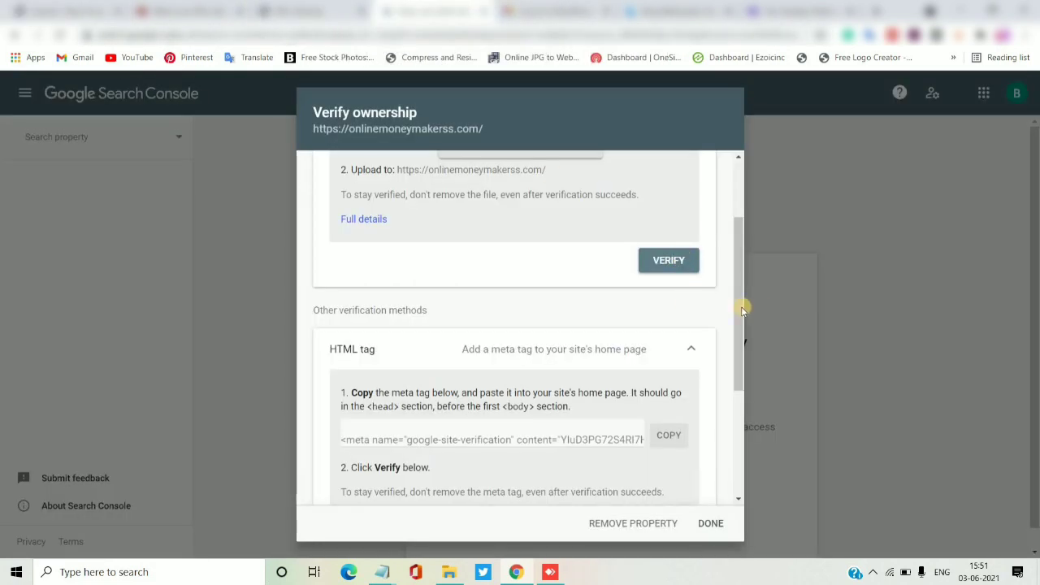
pyautogui.moveTo(738, 304); pyautogui.dragTo(737, 376)
pyautogui.click(654, 416)
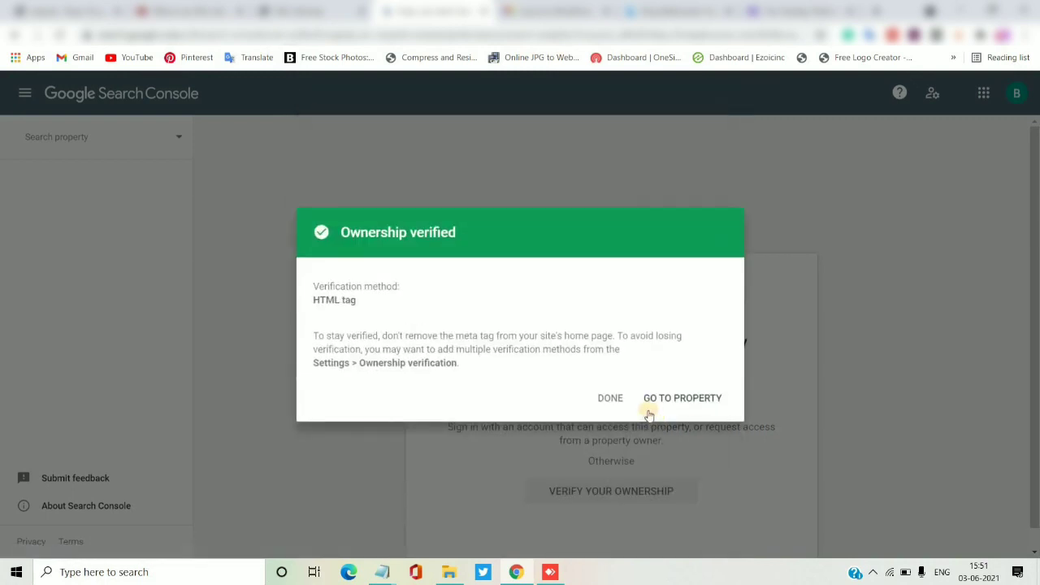
pyautogui.click(677, 403)
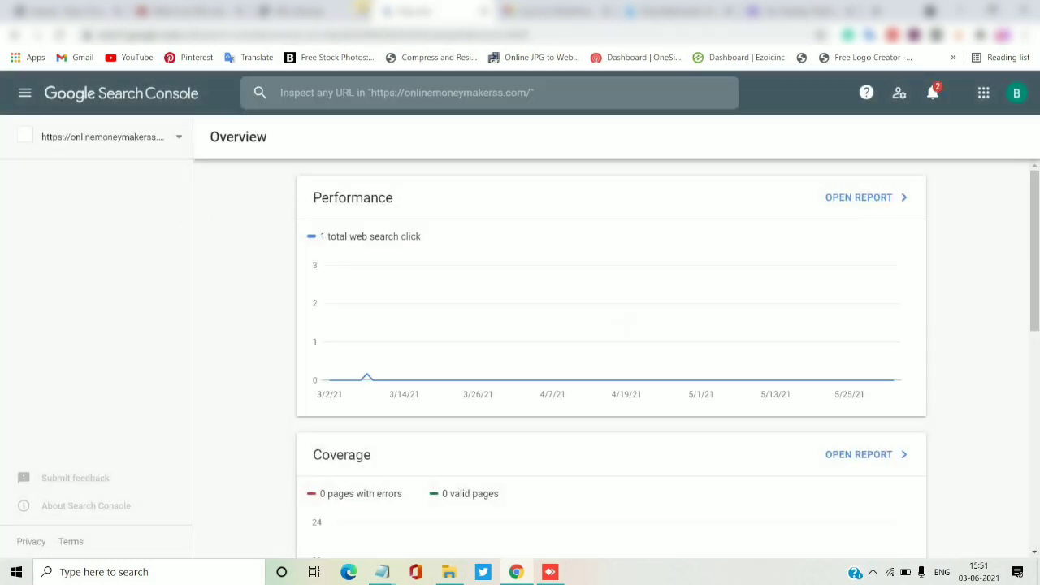
# - Copy the sitemap file name from the address of the site's XML Sitemap page
pyautogui.click(300, 11)
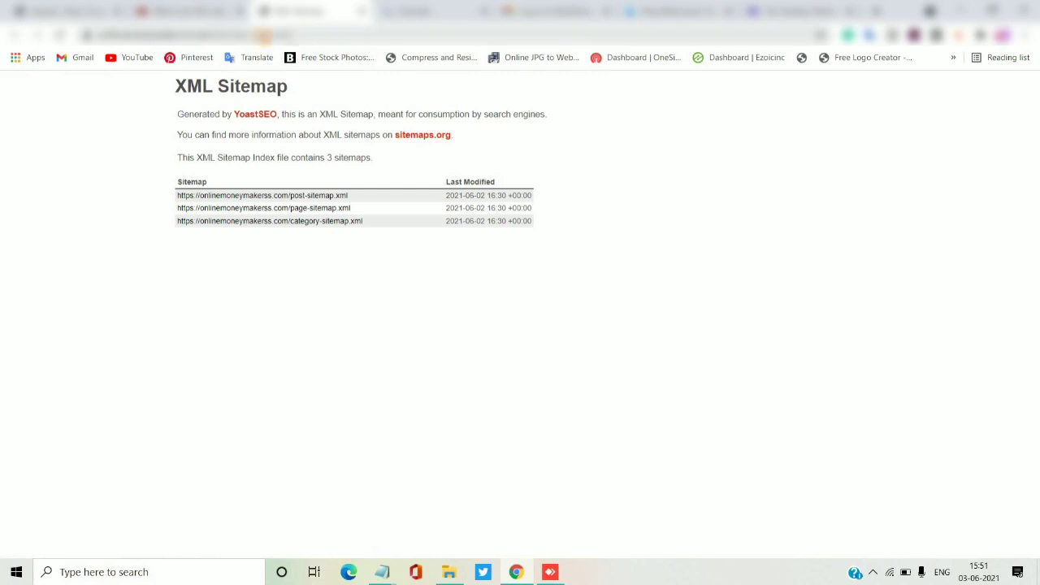
pyautogui.click(260, 35)
pyautogui.moveTo(215, 39); pyautogui.dragTo(216, 39)
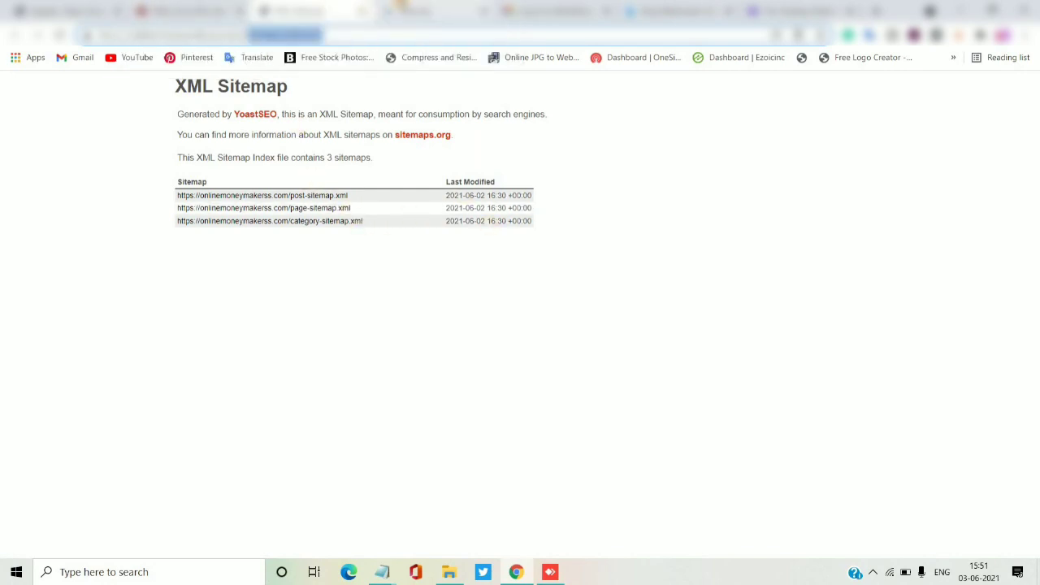
# - Submit itemap_index.xml as a new sitemap in Search Console and dismiss the confirmation and the new report notice
pyautogui.click(430, 11)
pyautogui.click(119, 331)
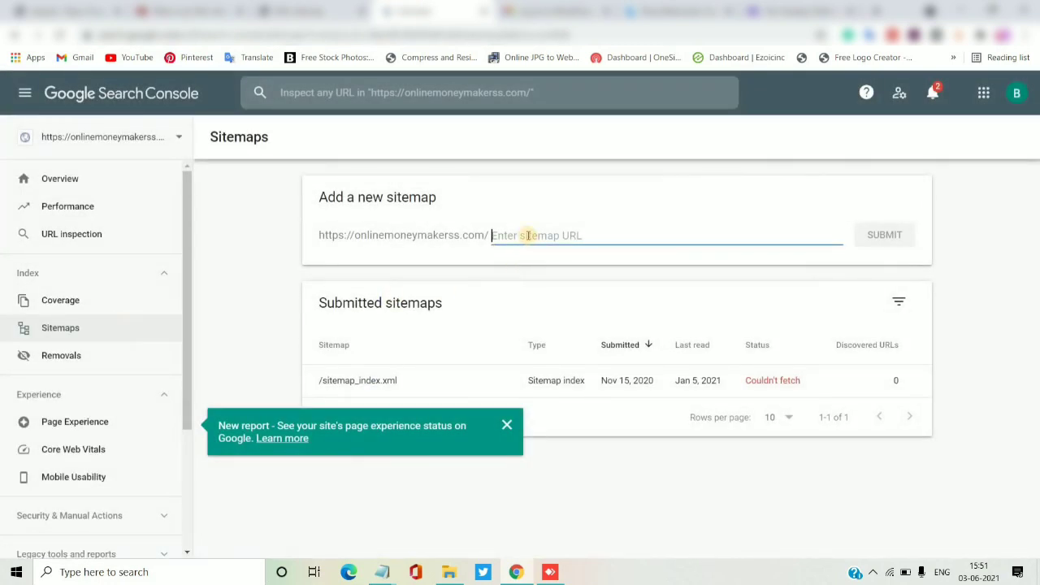
pyautogui.hotkey('ctrl', 'v')
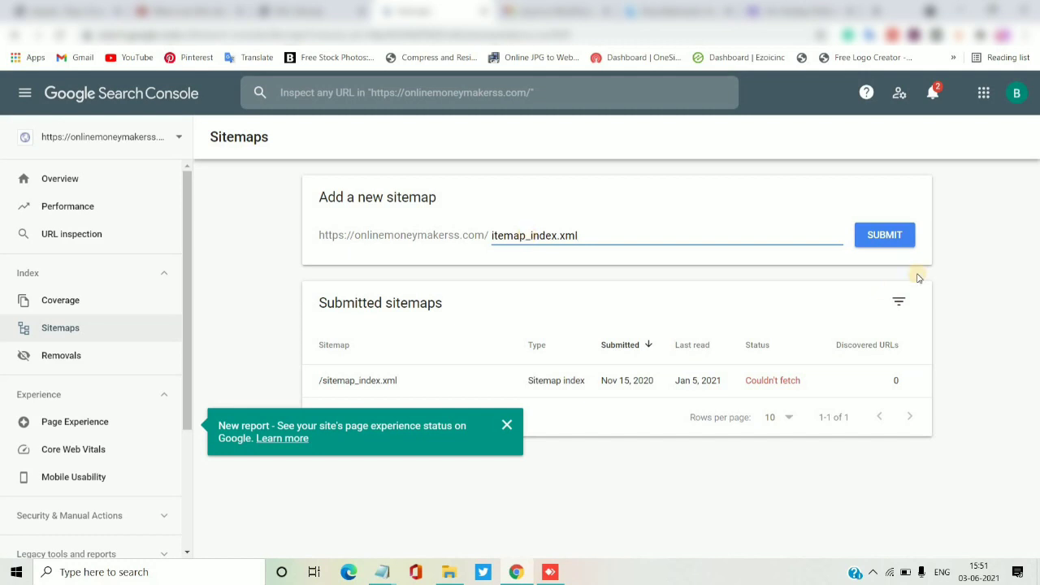
pyautogui.click(883, 235)
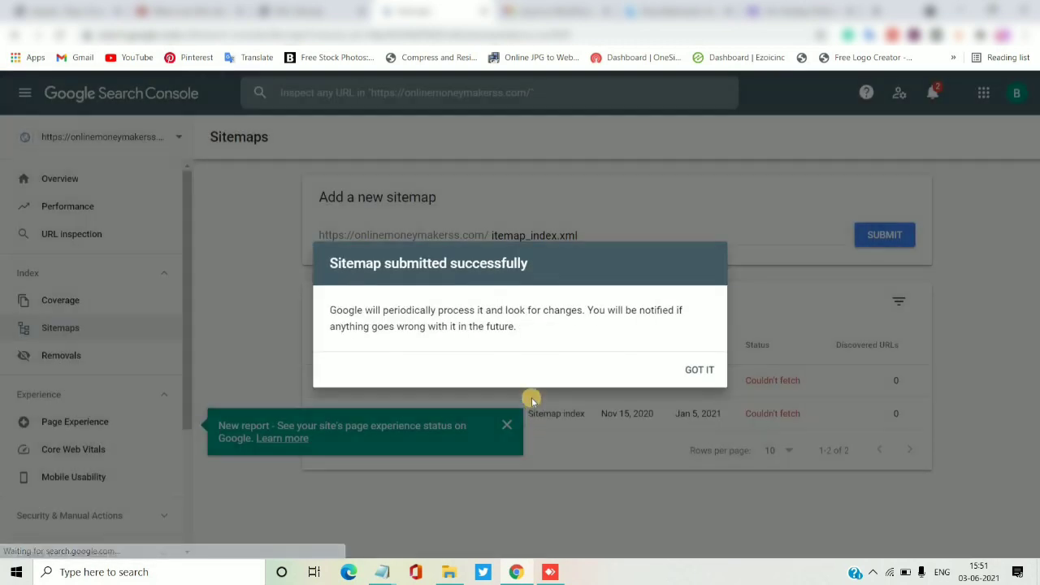
pyautogui.click(703, 369)
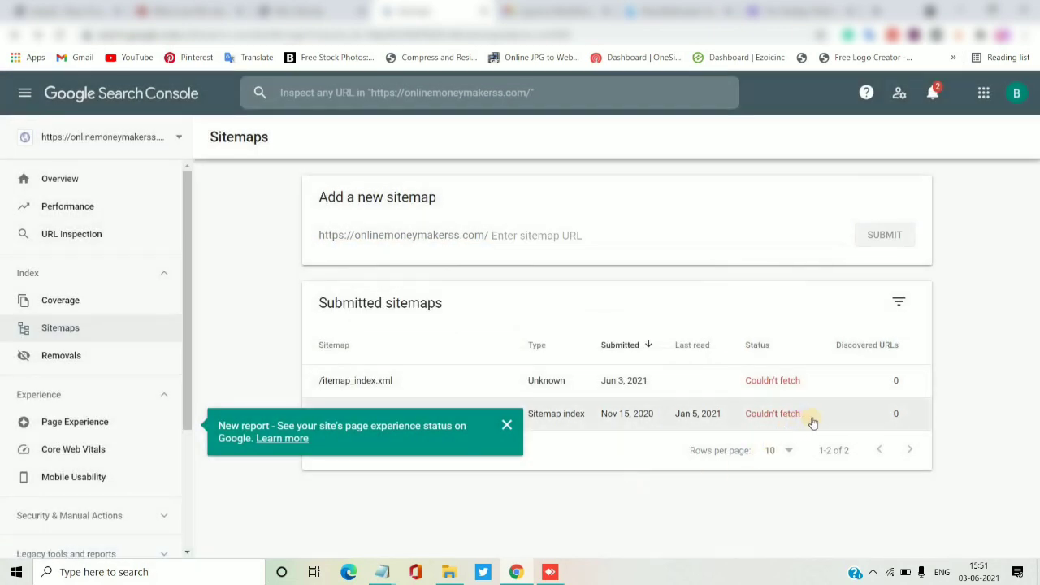
pyautogui.click(508, 425)
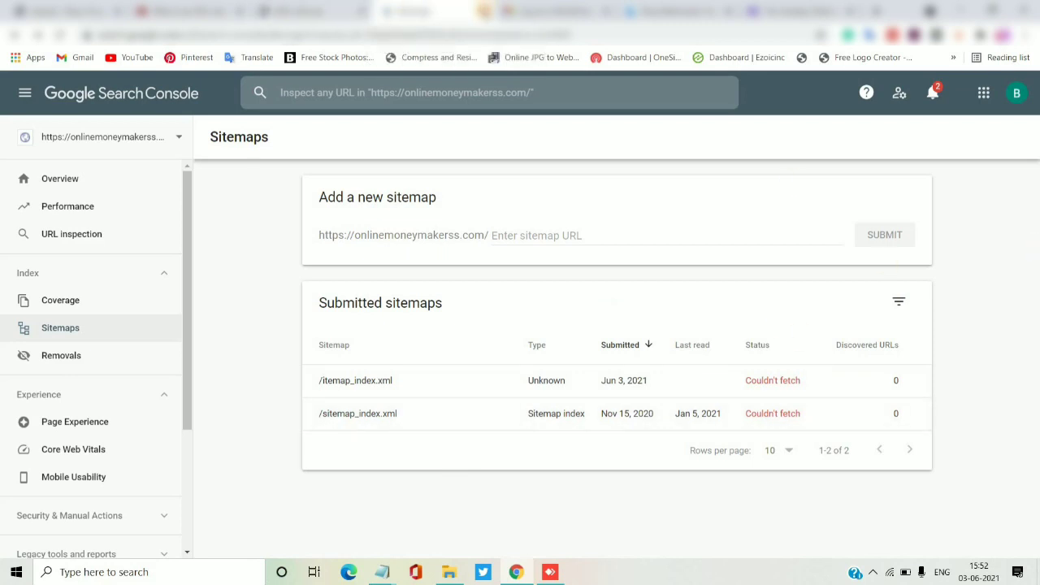
# - Close the Search Console page and return to the Jetpack settings in the WordPress admin
pyautogui.click(485, 11)
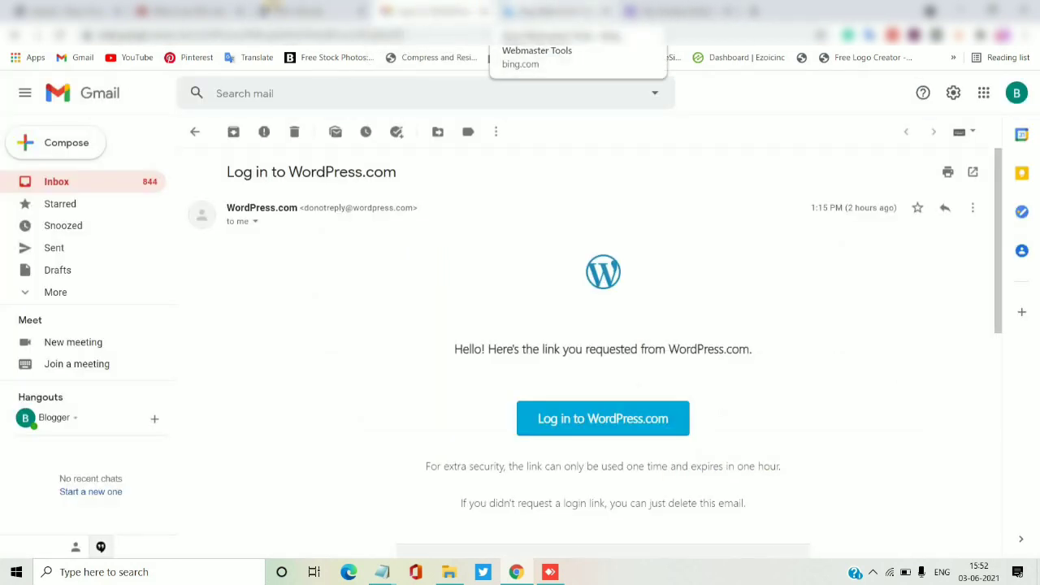
pyautogui.click(293, 11)
pyautogui.click(163, 11)
pyautogui.click(41, 7)
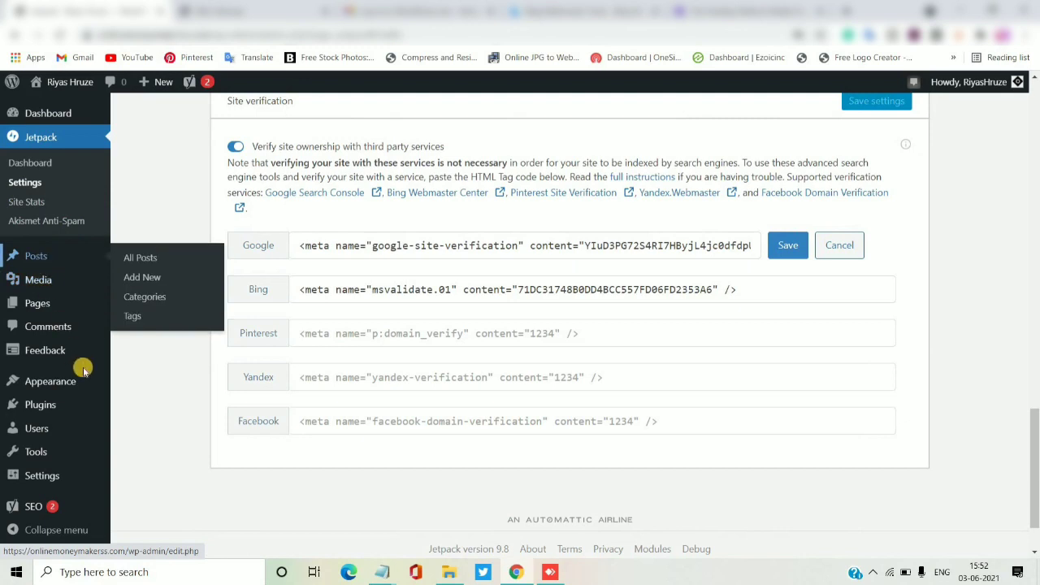
# - Open Yoast SEO's Search Appearance settings and look through the general homepage and Knowledge Graph options
pyautogui.click(191, 88)
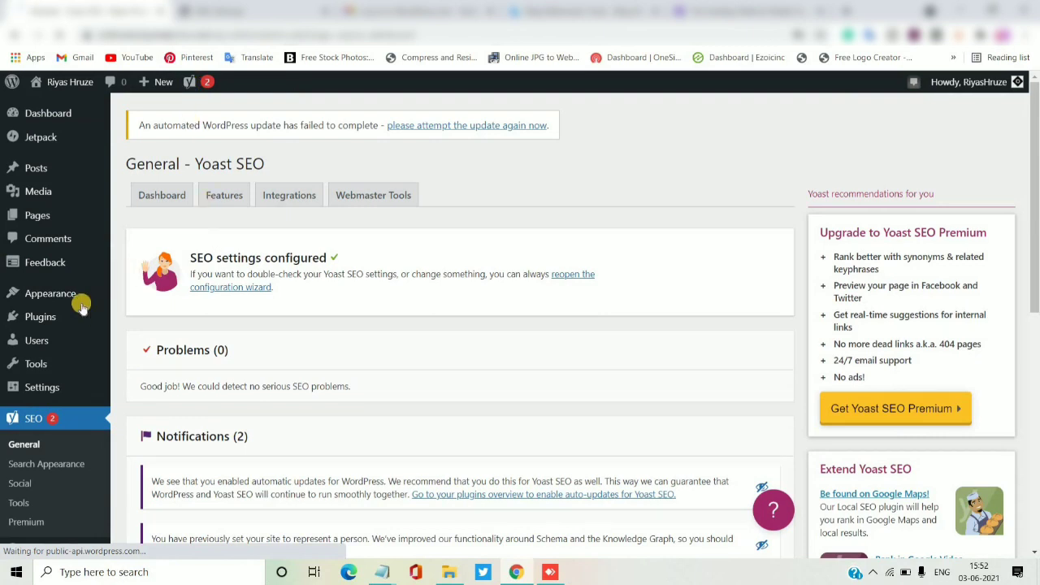
pyautogui.click(81, 471)
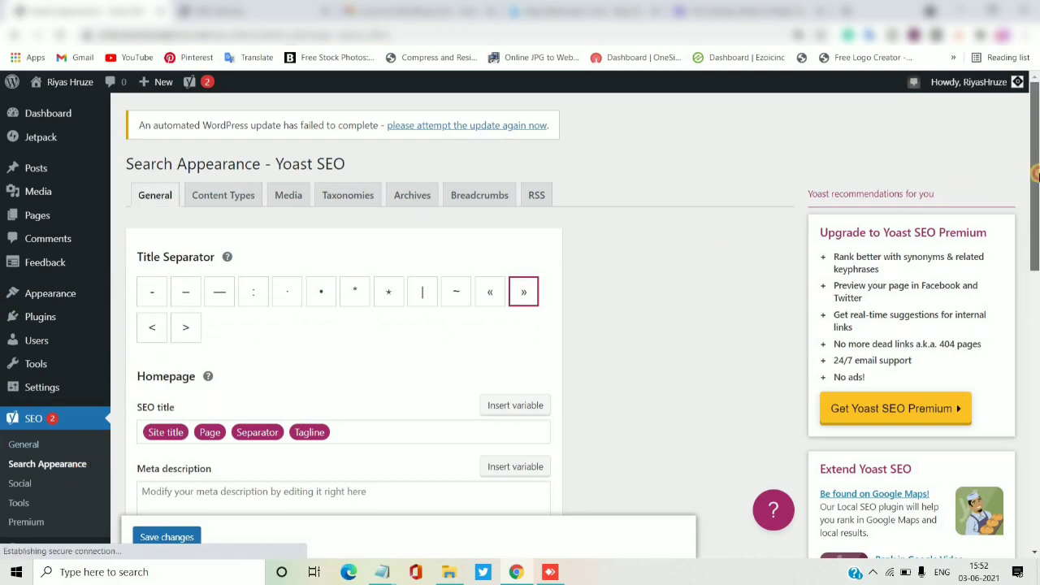
pyautogui.moveTo(1035, 206); pyautogui.dragTo(1036, 218)
pyautogui.scroll(-2, 1036, 217)
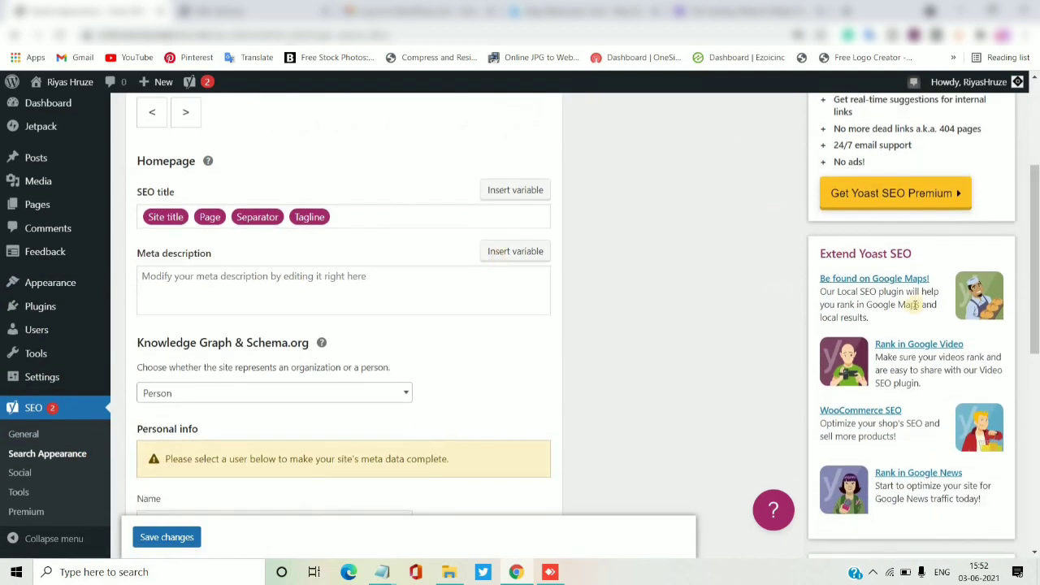
pyautogui.moveTo(1037, 288); pyautogui.dragTo(1033, 203)
# - Show the Content Types settings of Search Appearance and expand the Pages section down to its SEO title
pyautogui.click(204, 195)
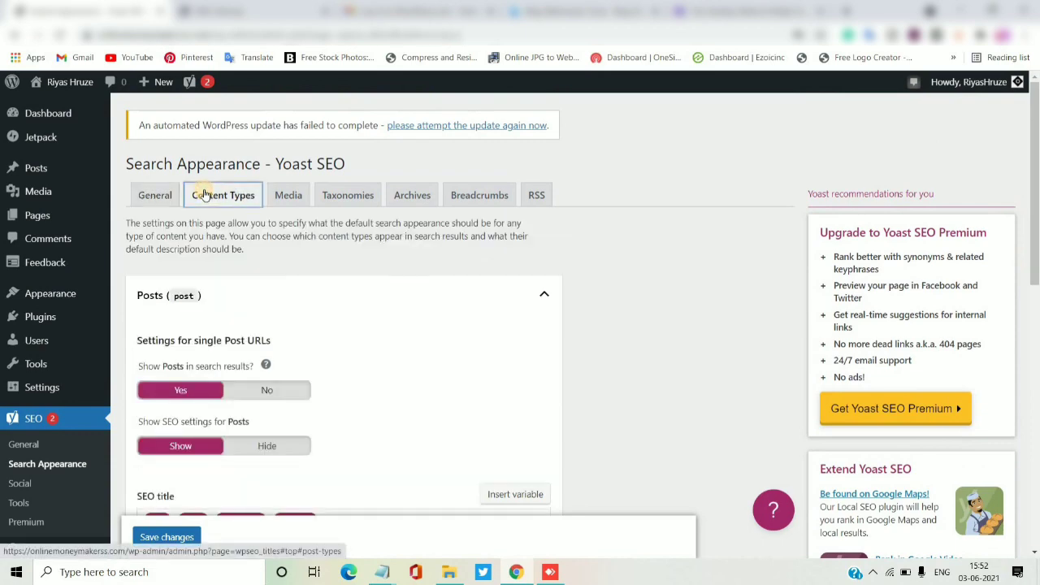
pyautogui.moveTo(1035, 213); pyautogui.dragTo(1002, 447)
pyautogui.click(545, 290)
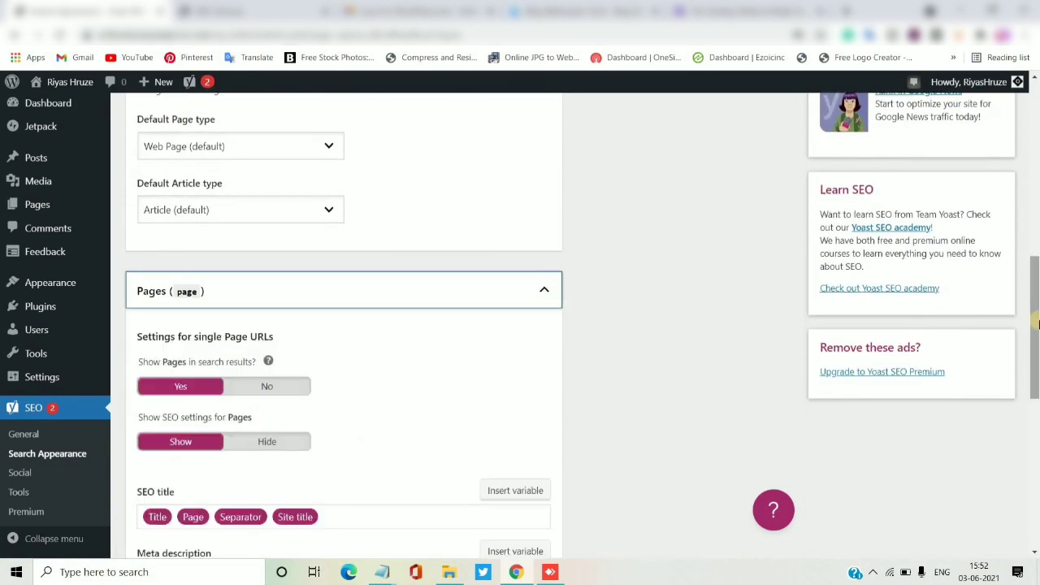
pyautogui.moveTo(1035, 324); pyautogui.dragTo(1036, 361)
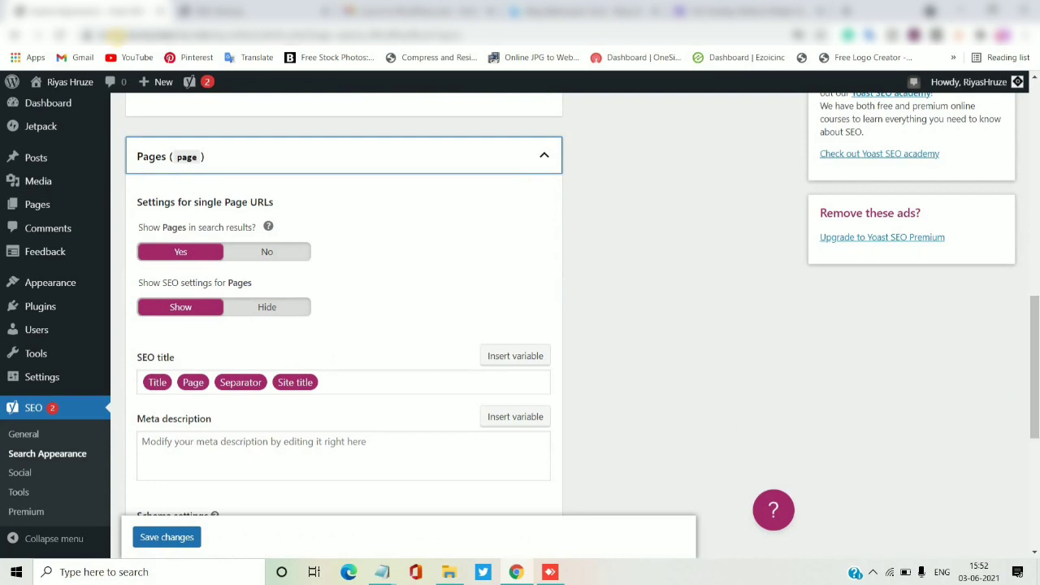
# - Replace the Page and Separator variables in the Pages SEO title with "online money makerss" and copy the whole title
pyautogui.doubleClick(128, 37)
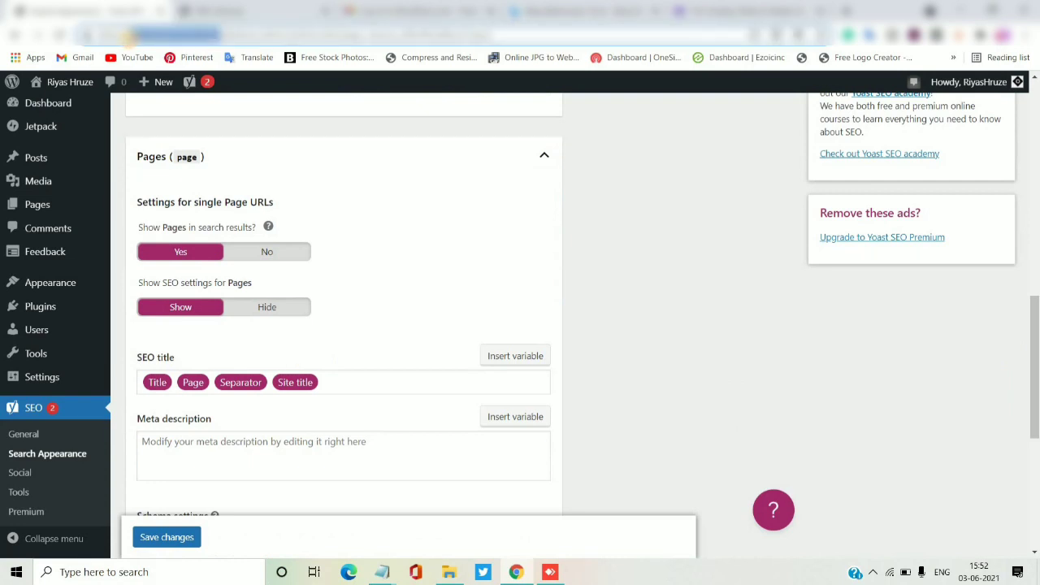
pyautogui.click(267, 386)
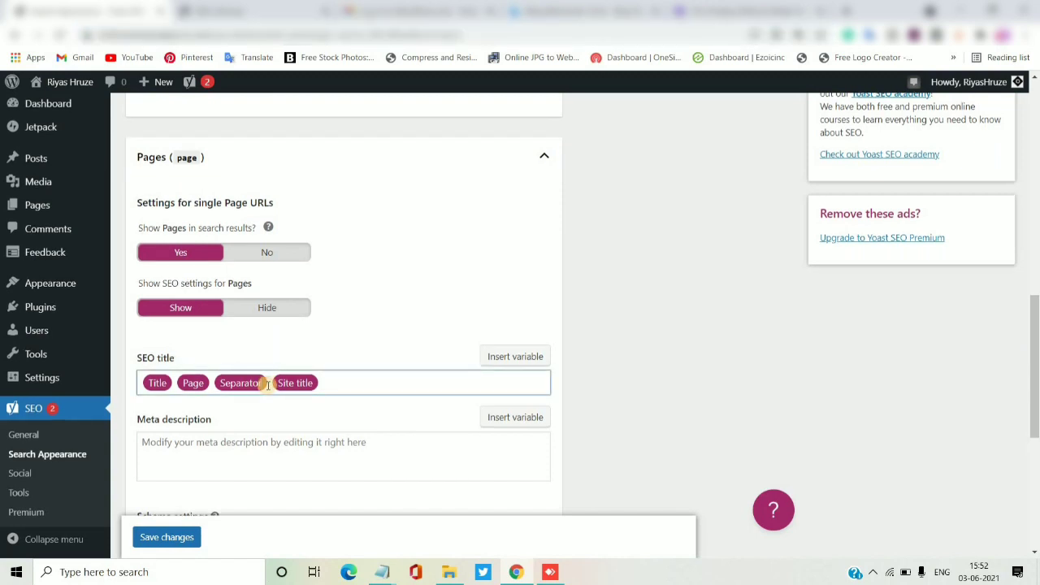
pyautogui.press('BackSpace')
pyautogui.press('BackSpace')
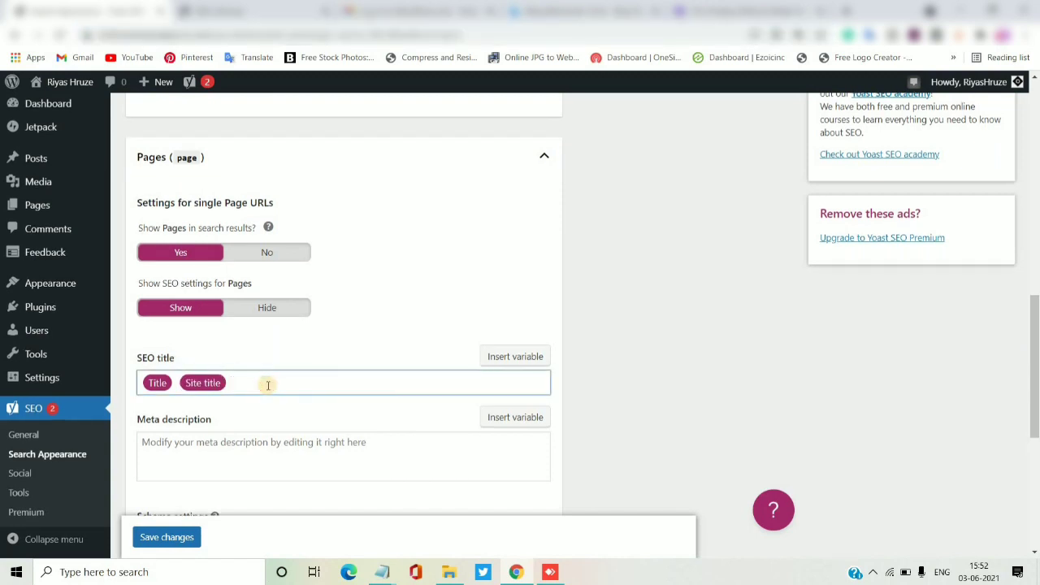
pyautogui.write('onlinemoneymakers')
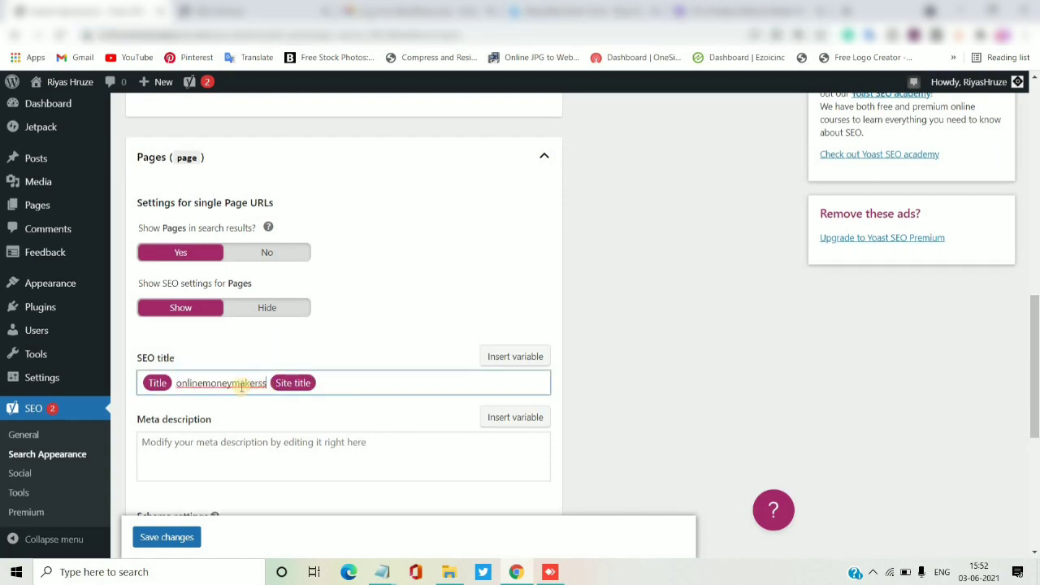
pyautogui.click(232, 385)
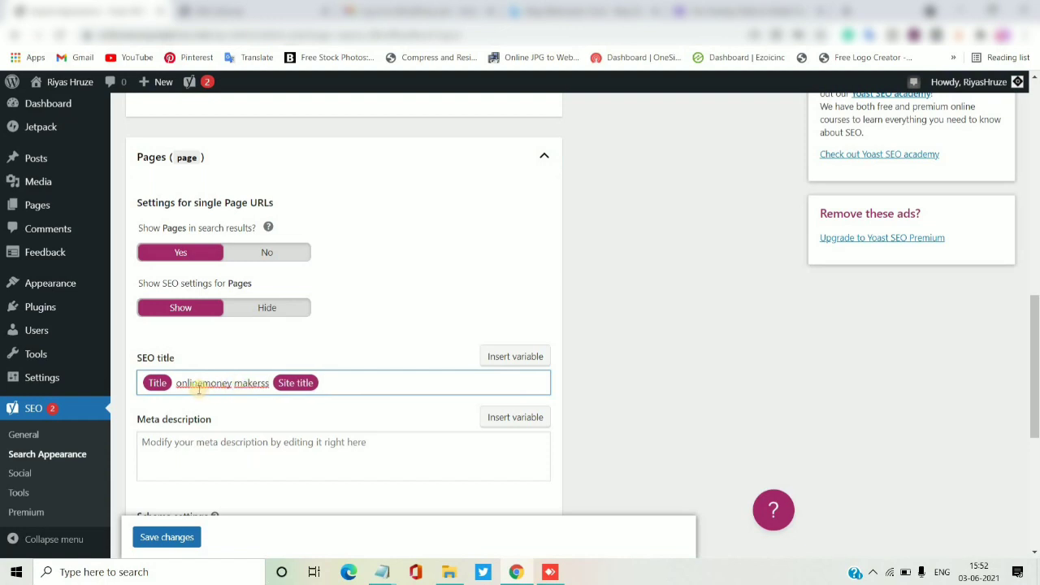
pyautogui.click(203, 385)
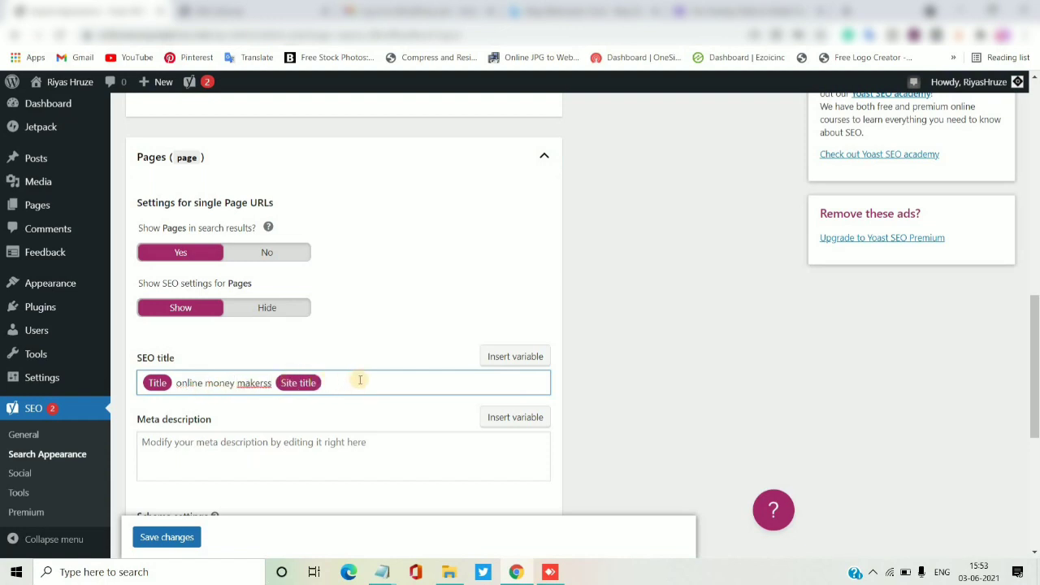
pyautogui.hotkey('ctrl', 'a')
pyautogui.hotkey('ctrl', 'c')
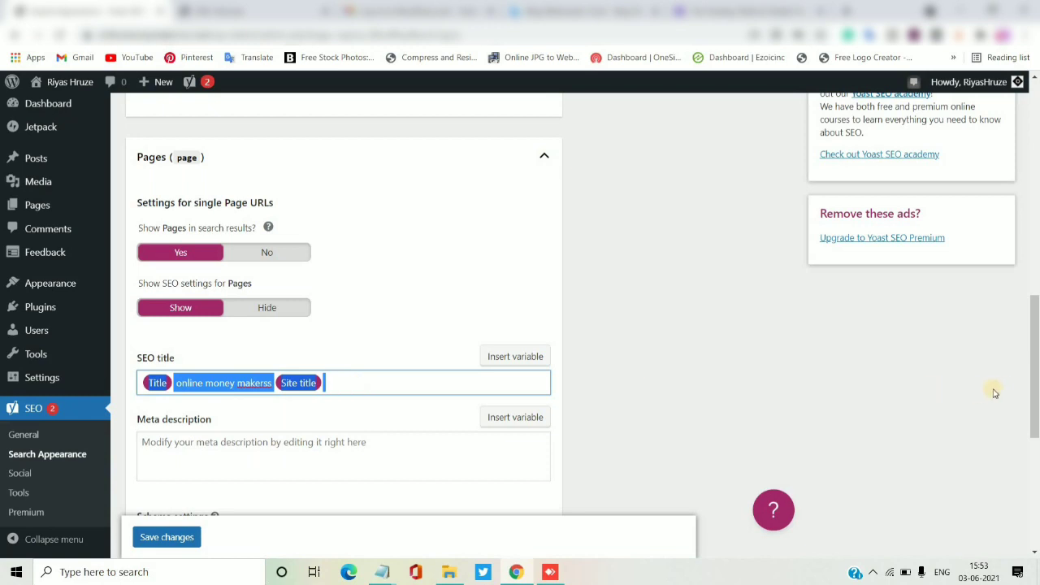
# - Save the Content Types changes of Search Appearance and go to the Media settings
pyautogui.scroll(-3, 1037, 382)
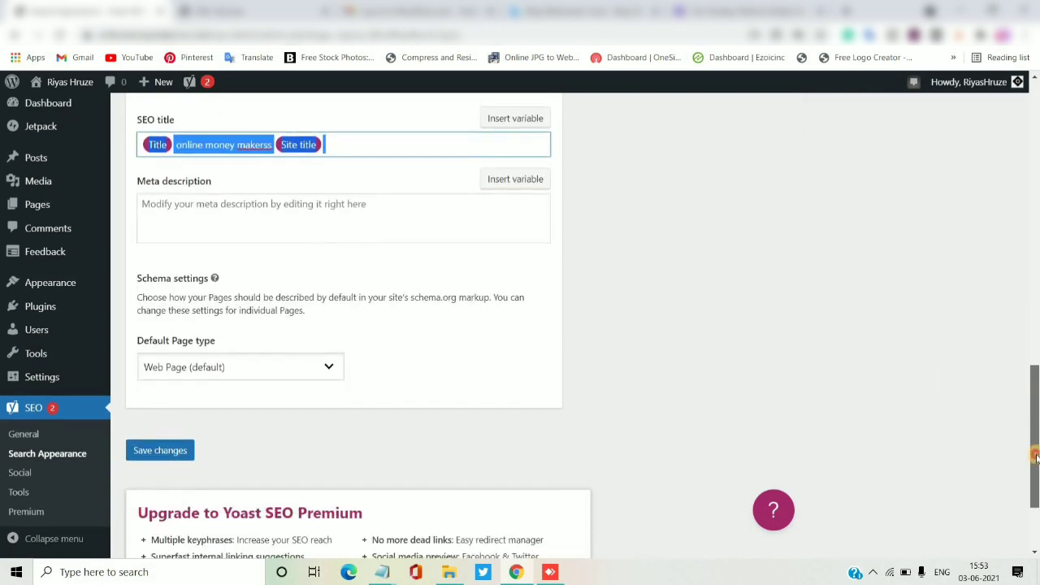
pyautogui.click(167, 436)
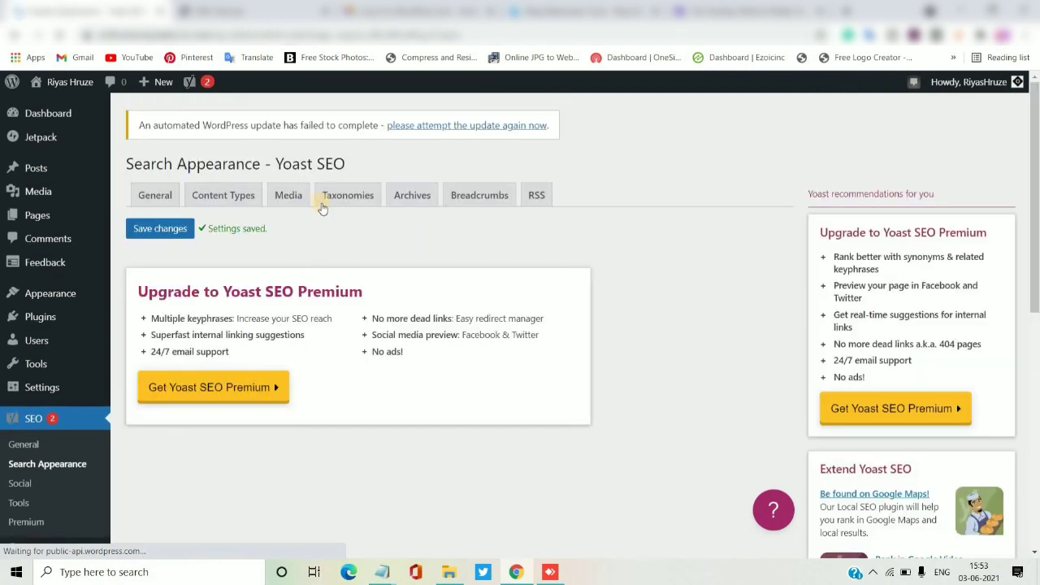
pyautogui.click(289, 196)
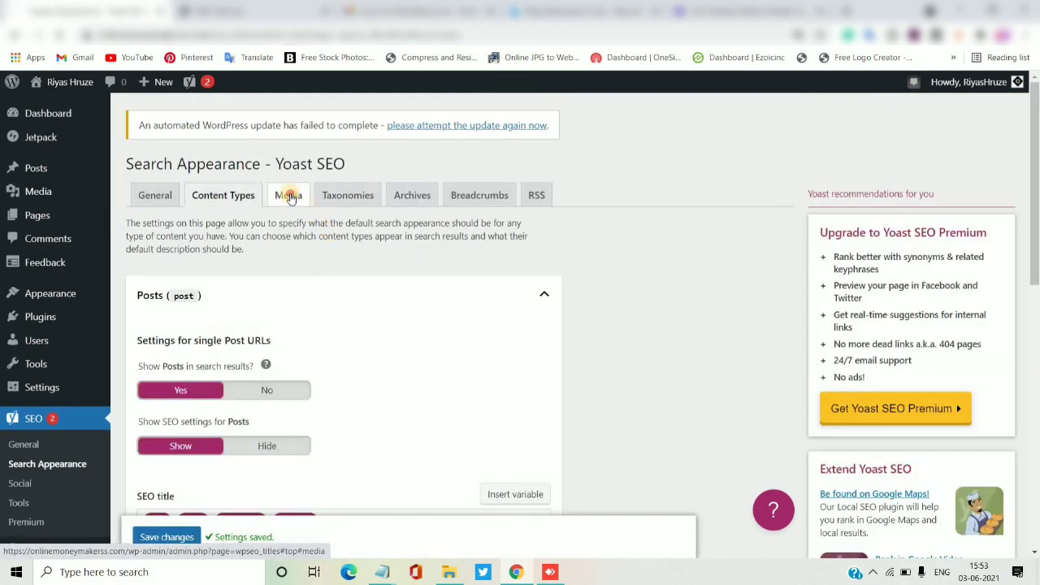
# - In the Taxonomies settings, replace the Categories SEO title with the copied Title variable, "online money makerss" and Site title variable
pyautogui.click(341, 196)
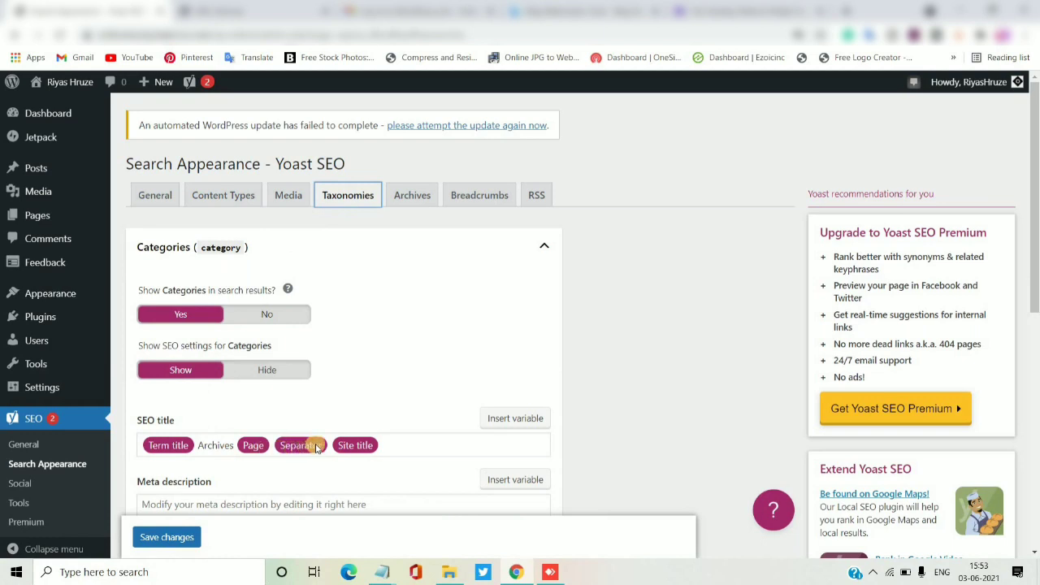
pyautogui.moveTo(327, 446); pyautogui.dragTo(231, 446)
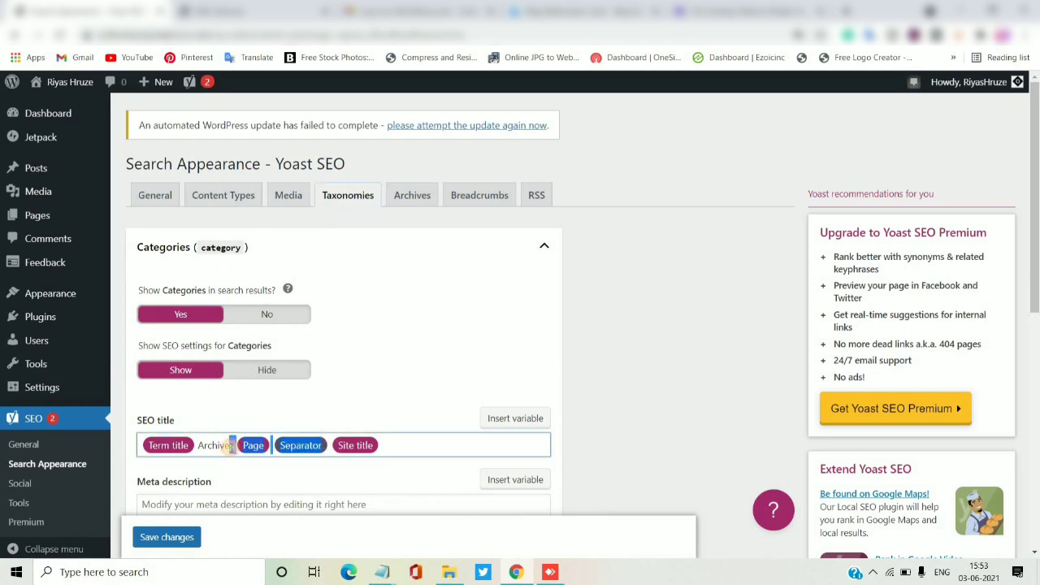
pyautogui.hotkey('ctrl', 'a')
pyautogui.hotkey('ctrl', 'v')
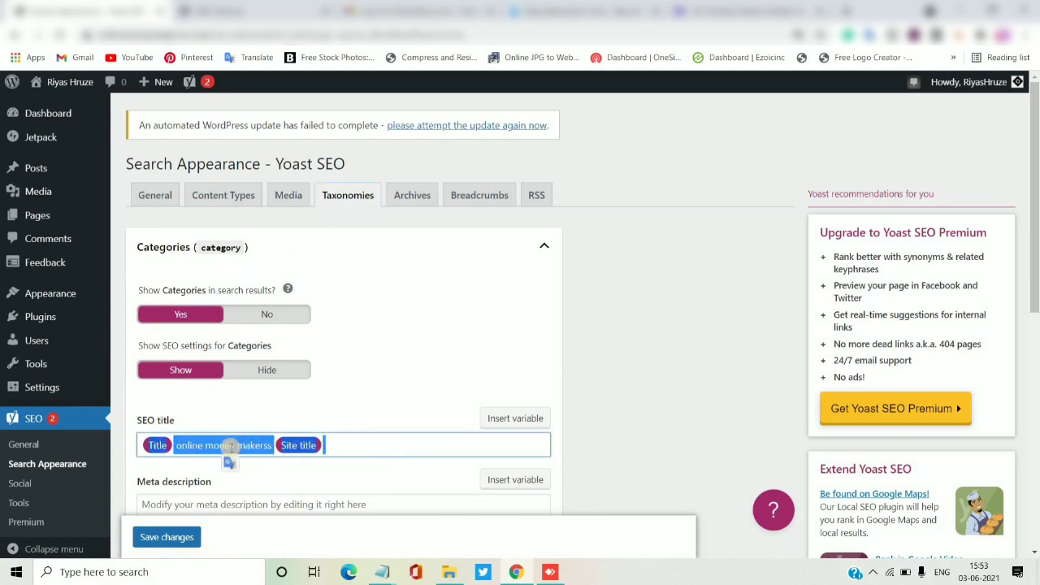
pyautogui.click(679, 396)
# - Expand the Tags section and replace its SEO title with the copied Title, "online money makerss", Site title pattern
pyautogui.scroll(-5, 675, 396)
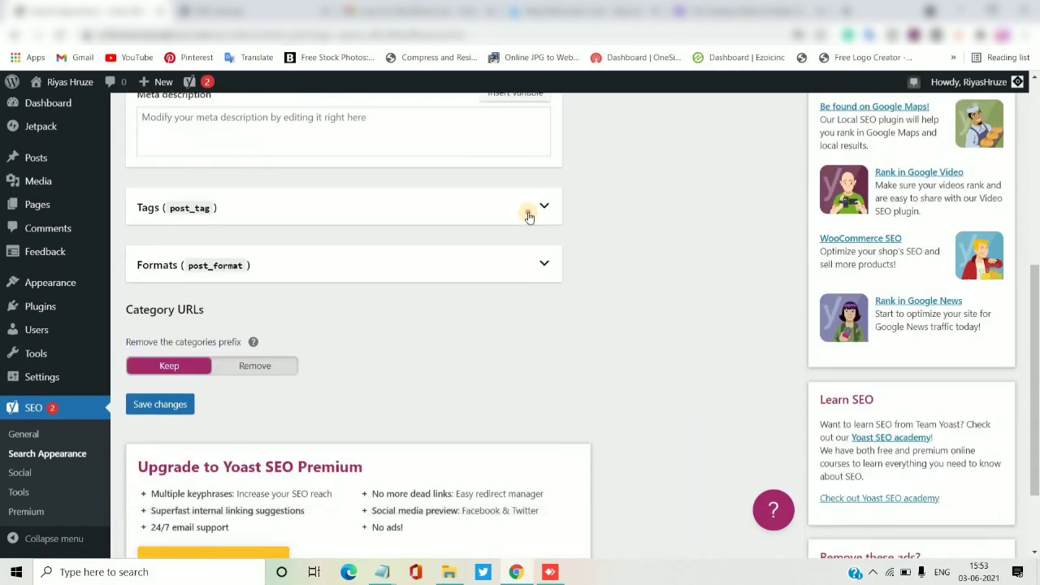
pyautogui.click(529, 213)
pyautogui.click(396, 407)
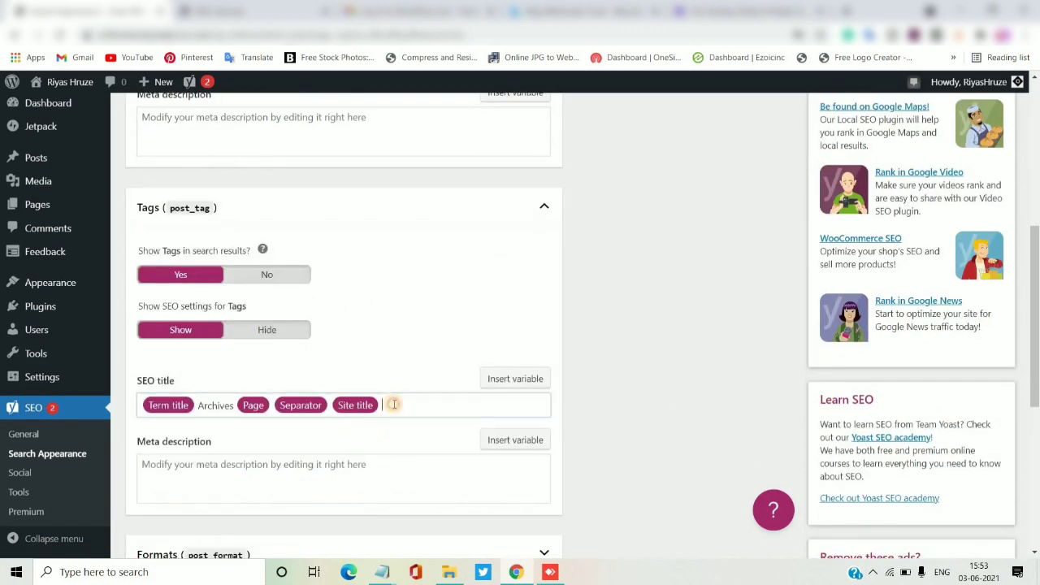
pyautogui.hotkey('ctrl', 'a')
pyautogui.hotkey('ctrl', 'v')
pyautogui.click(627, 393)
# - Expand the Formats section, replace its SEO title with the copied "online money makerss" pattern and save the Taxonomies changes
pyautogui.scroll(-2, 626, 392)
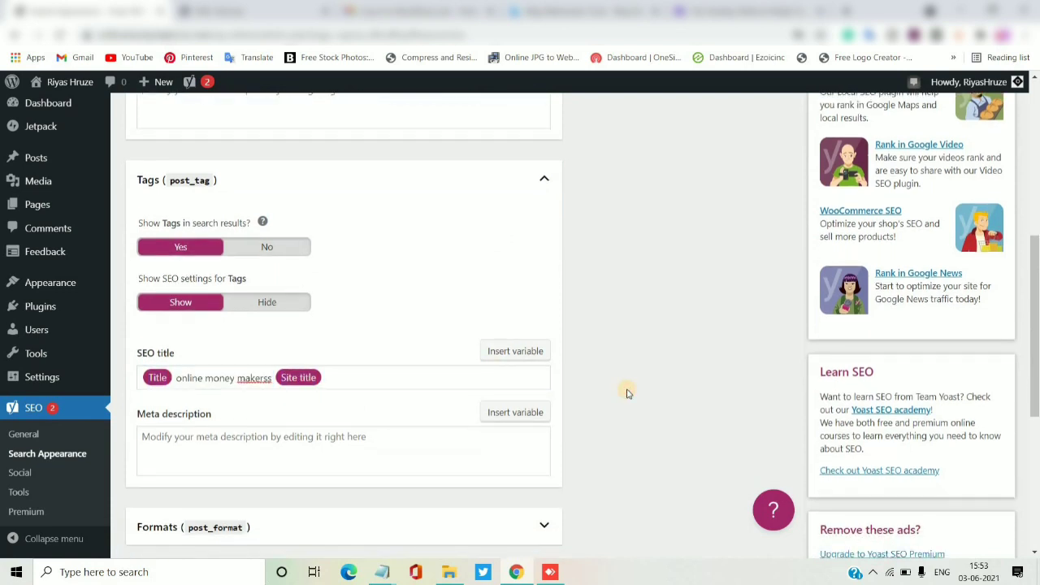
pyautogui.click(535, 391)
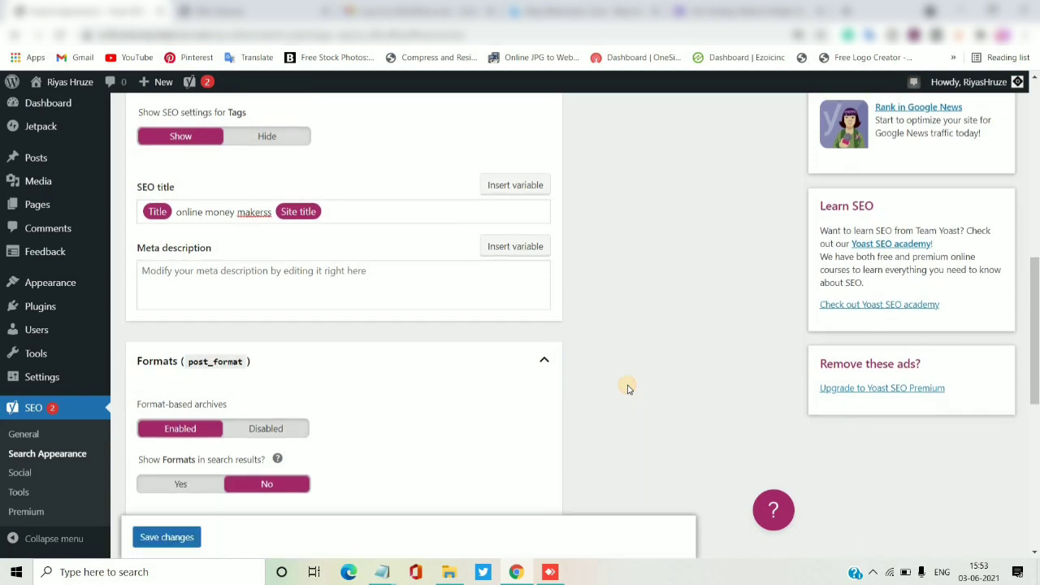
pyautogui.scroll(-4, 624, 388)
pyautogui.click(406, 283)
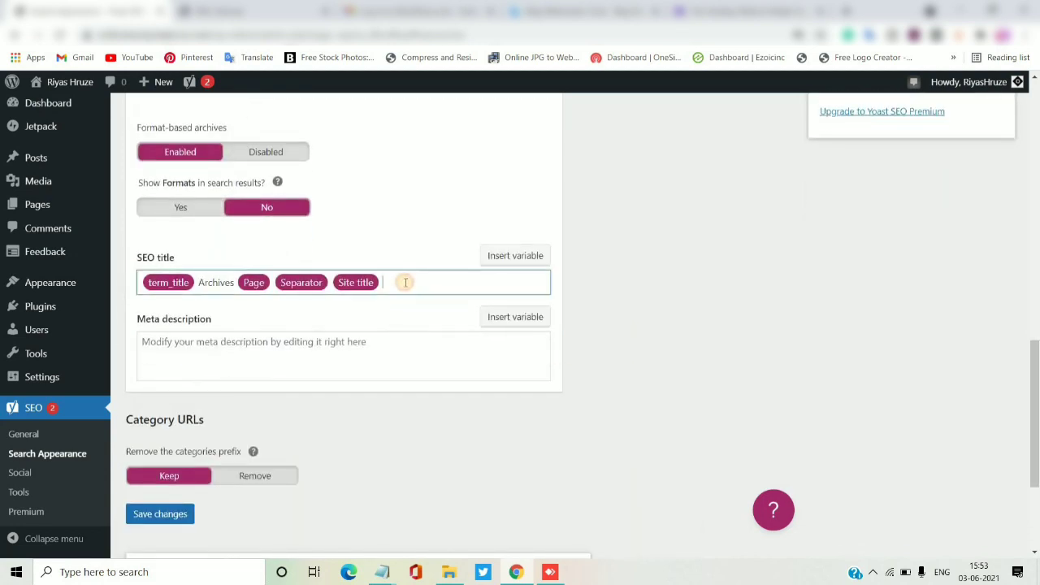
pyautogui.hotkey('ctrl', 'a')
pyautogui.hotkey('ctrl', 'v')
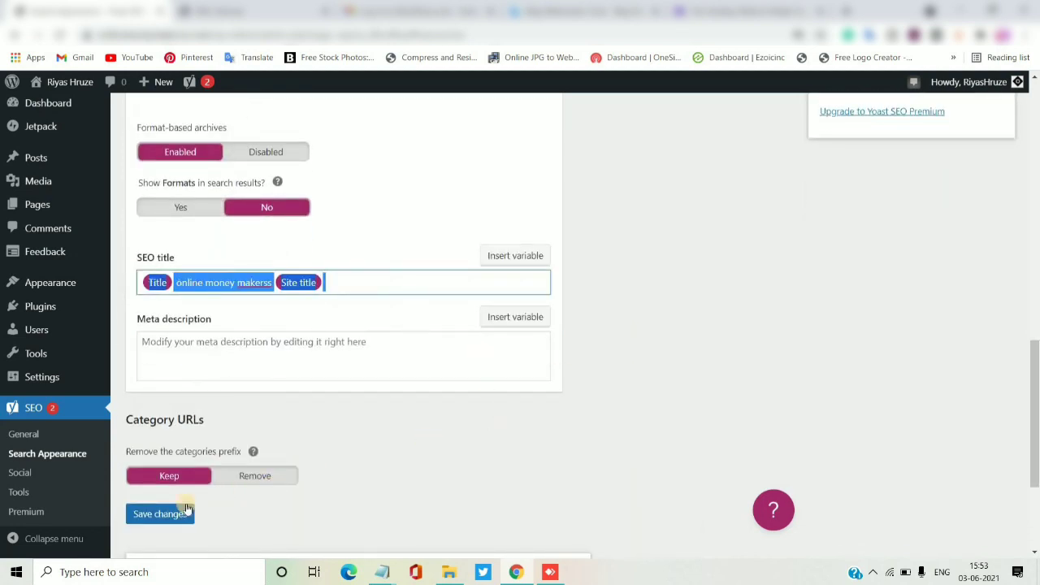
pyautogui.click(155, 513)
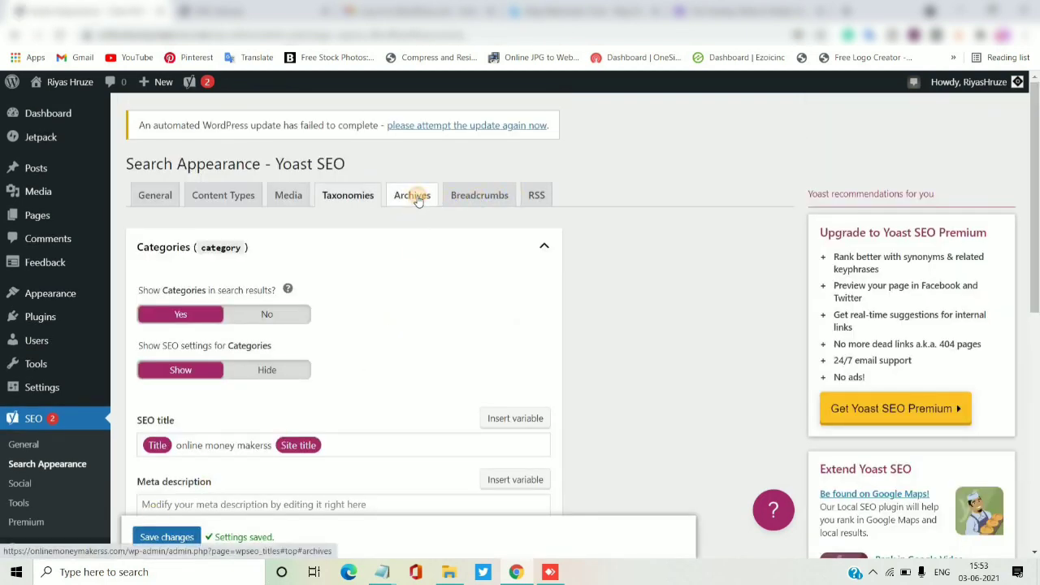
# - Show the Archives settings of Search Appearance, then switch to the Notepad plugin list and highlight WP Fastest Cache
pyautogui.click(416, 197)
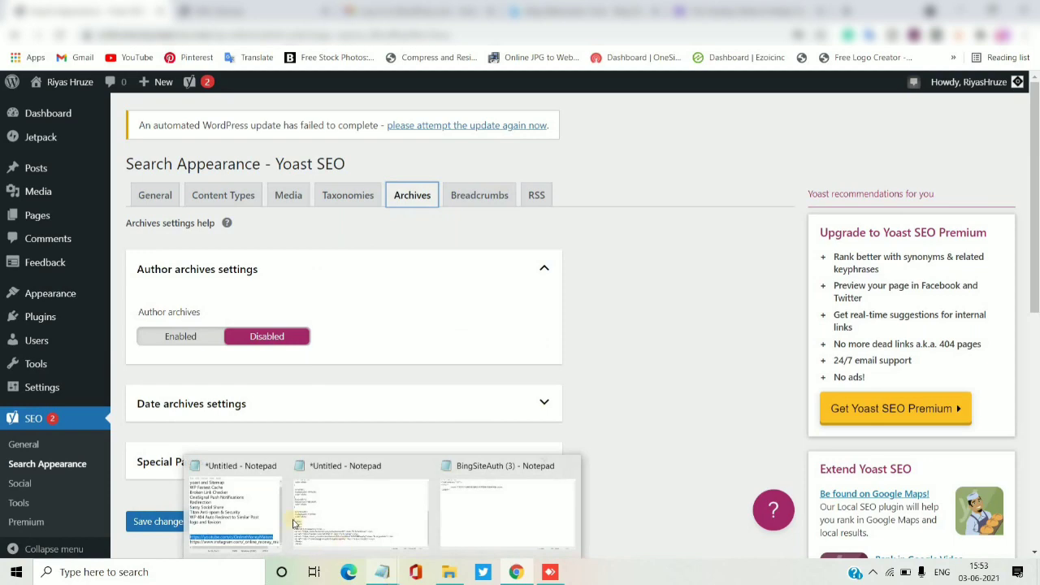
pyautogui.click(300, 478)
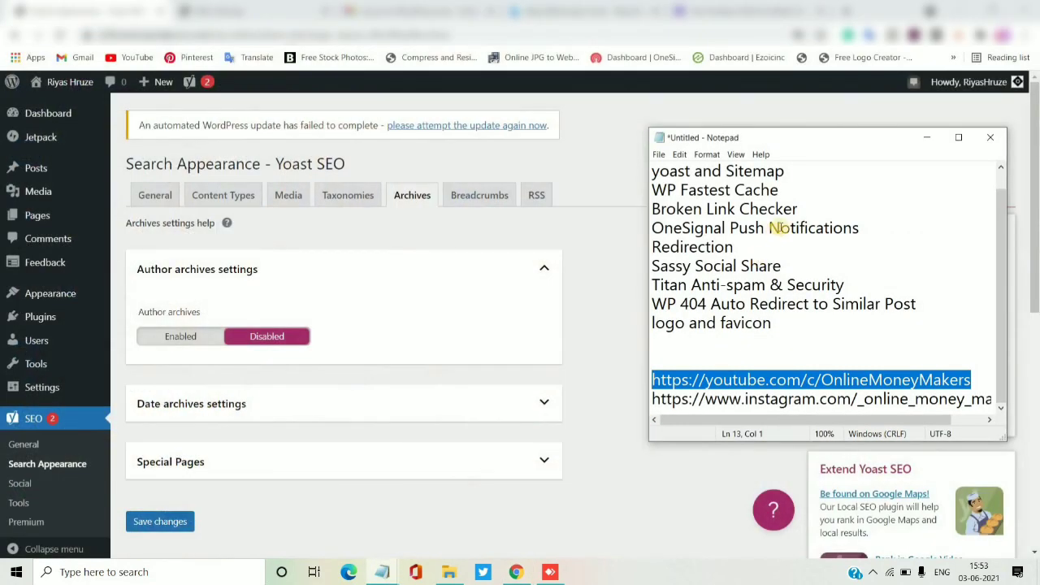
pyautogui.moveTo(786, 193); pyautogui.dragTo(643, 195)
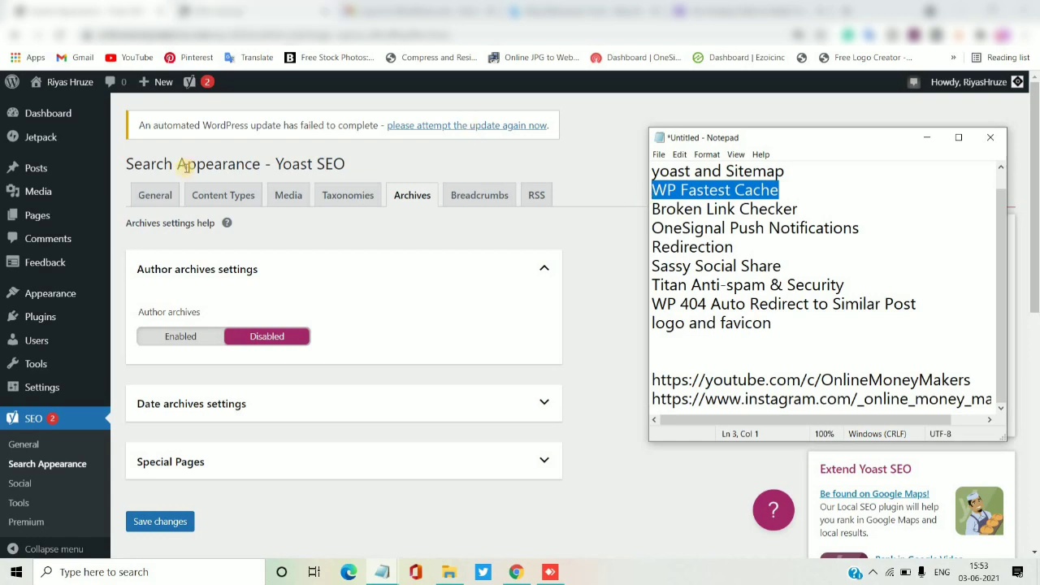
# - Go from the installed plugins to the Add Plugins page and list the popular plugins
pyautogui.moveTo(53, 319)
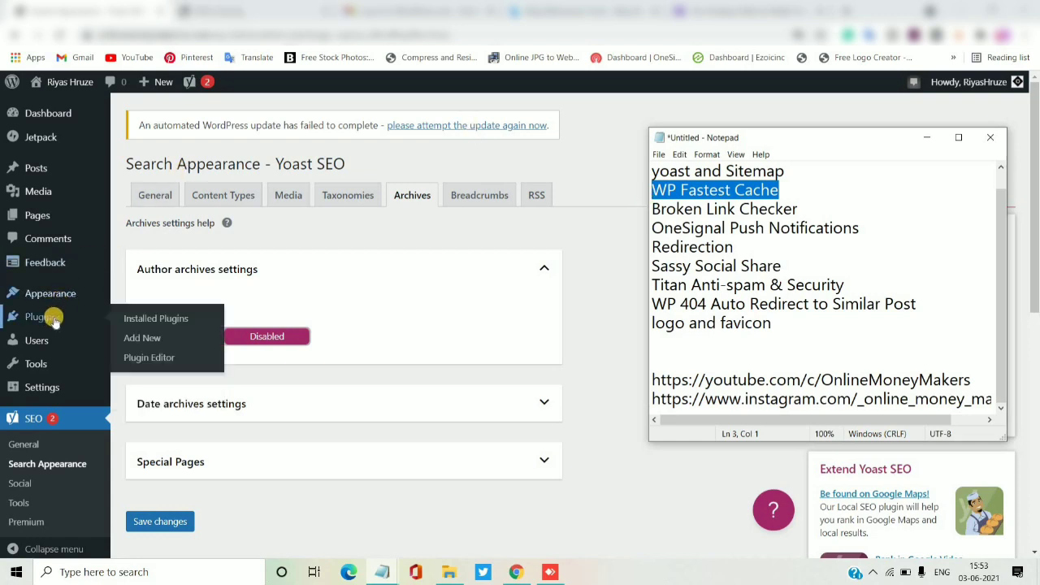
pyautogui.click(138, 320)
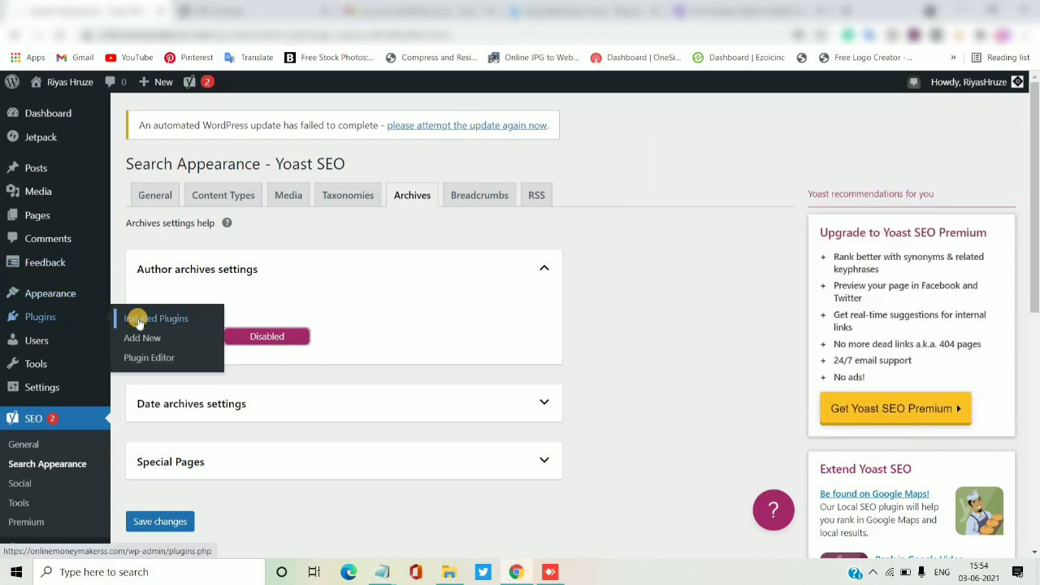
pyautogui.click(138, 321)
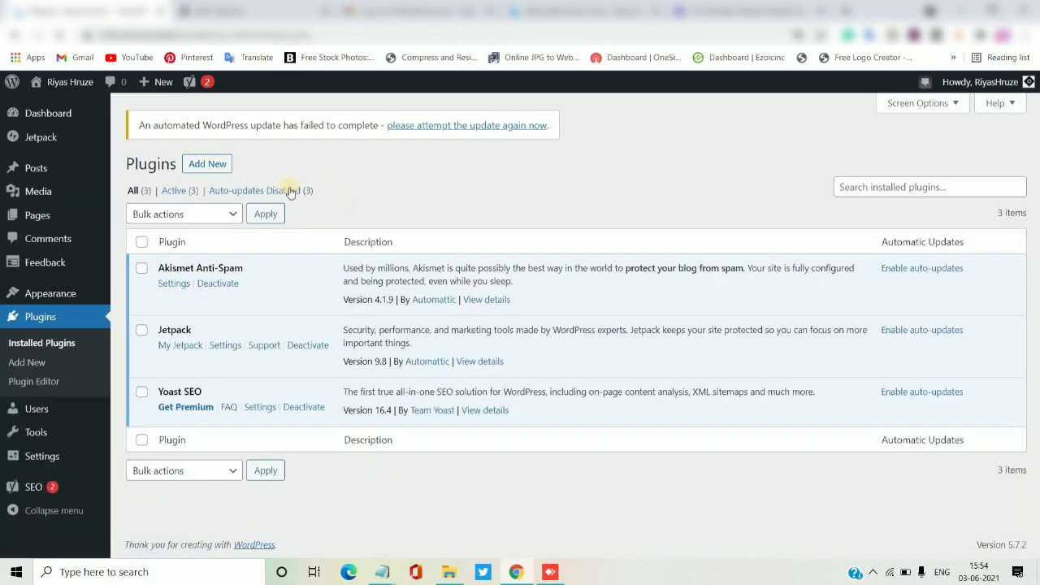
pyautogui.click(196, 165)
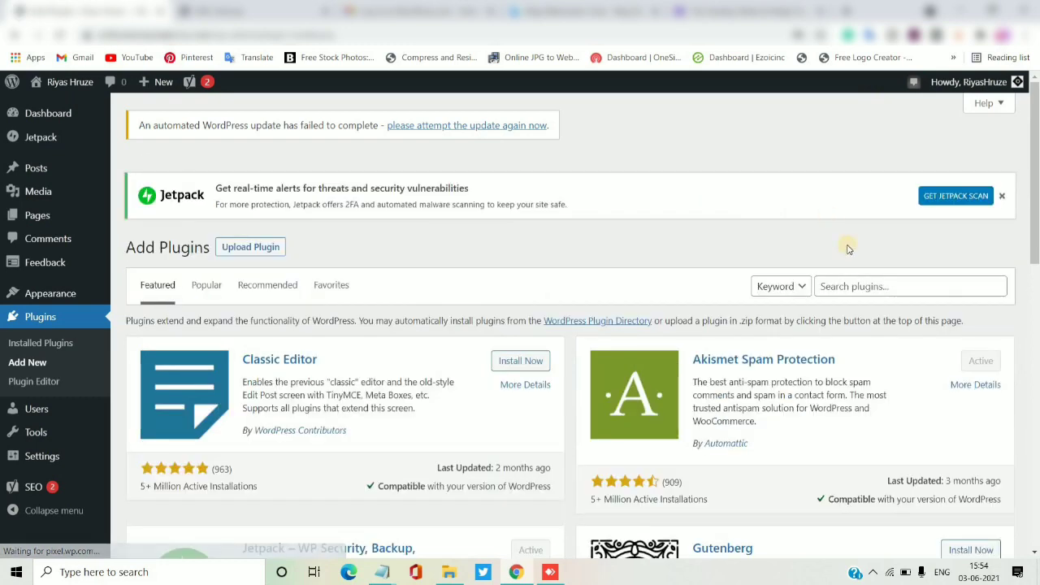
pyautogui.click(205, 286)
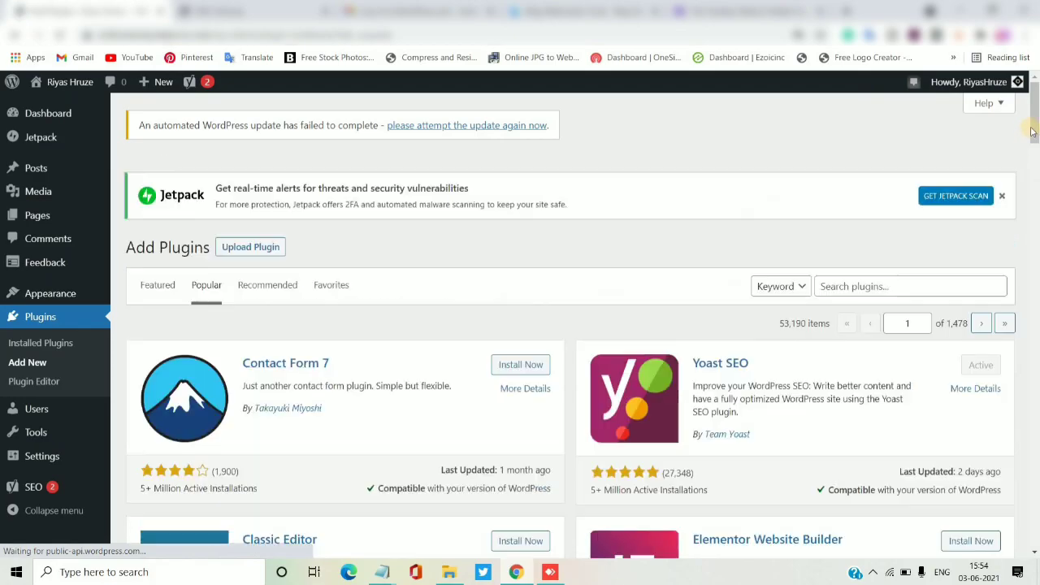
# - Install and activate WP Fastest Cache from the popular plugins, and clear all of the site's cache
pyautogui.moveTo(1032, 131); pyautogui.dragTo(1034, 535)
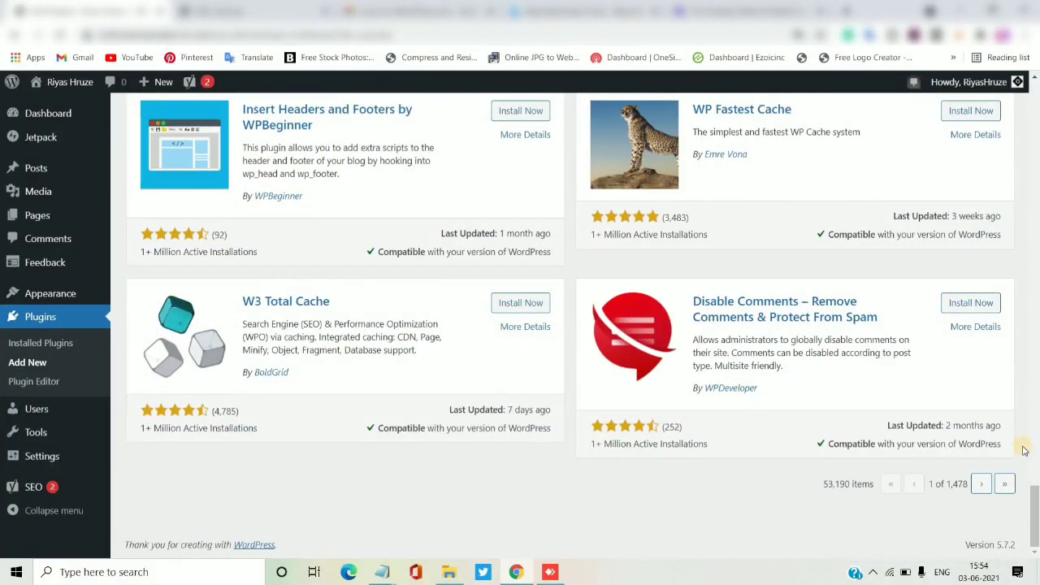
pyautogui.scroll(1, 1035, 487)
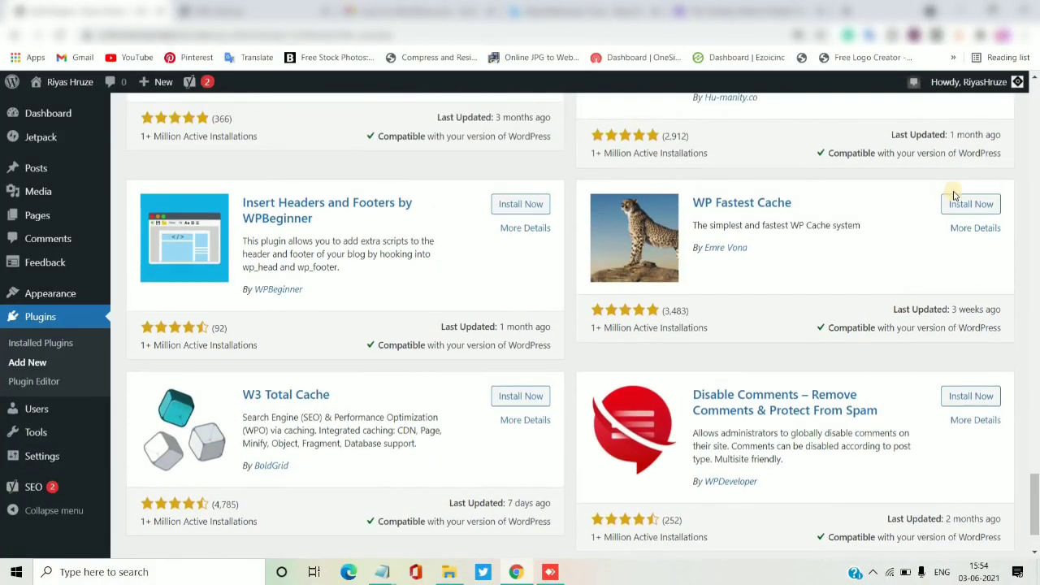
pyautogui.click(958, 206)
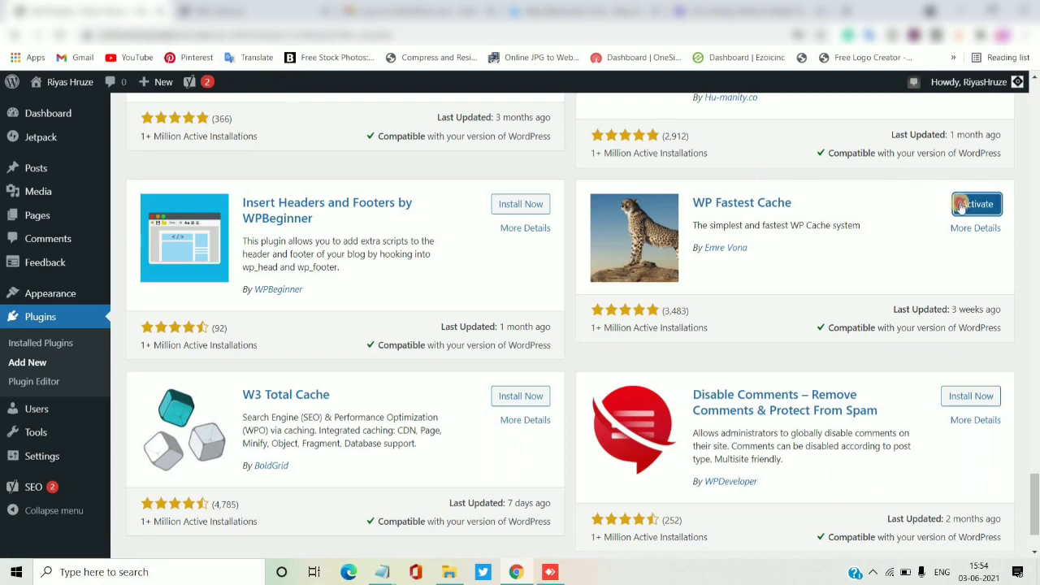
pyautogui.click(960, 206)
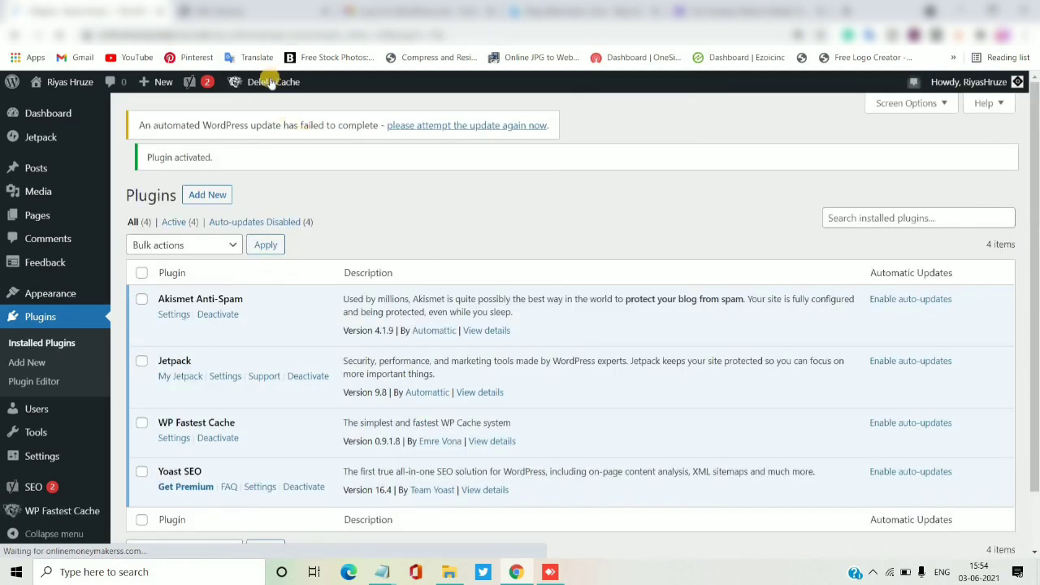
pyautogui.moveTo(268, 82)
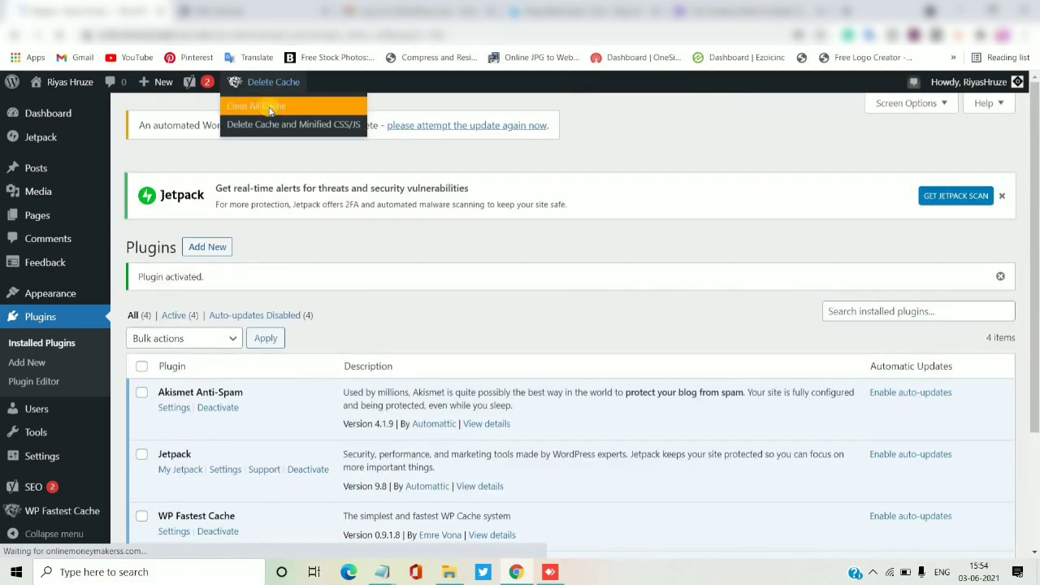
pyautogui.click(268, 110)
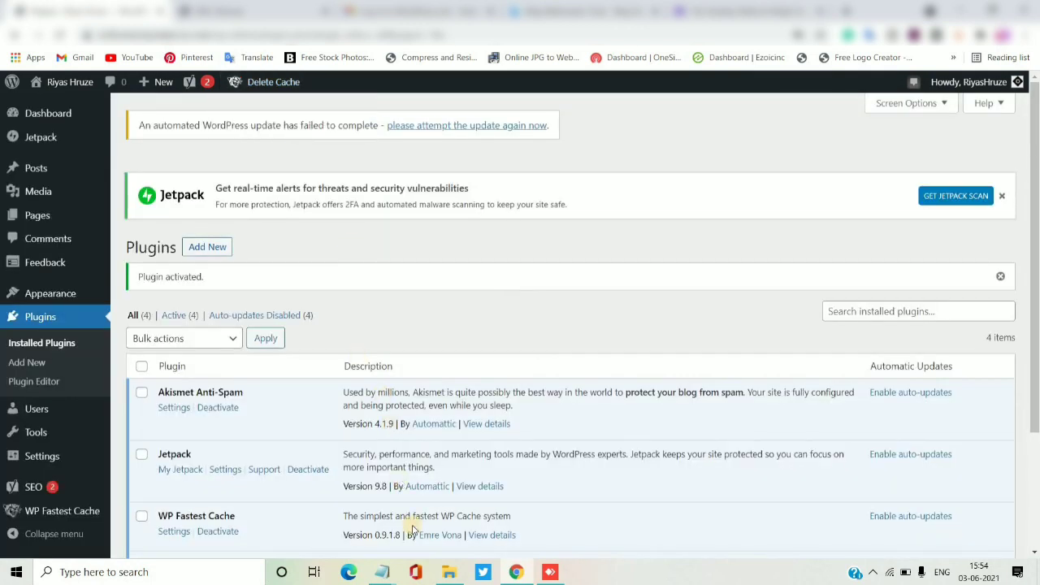
# - Highlight Broken Link Checker in the Notepad plugin list and search for "Broken Link Checker" on the Add Plugins page
pyautogui.click(383, 573)
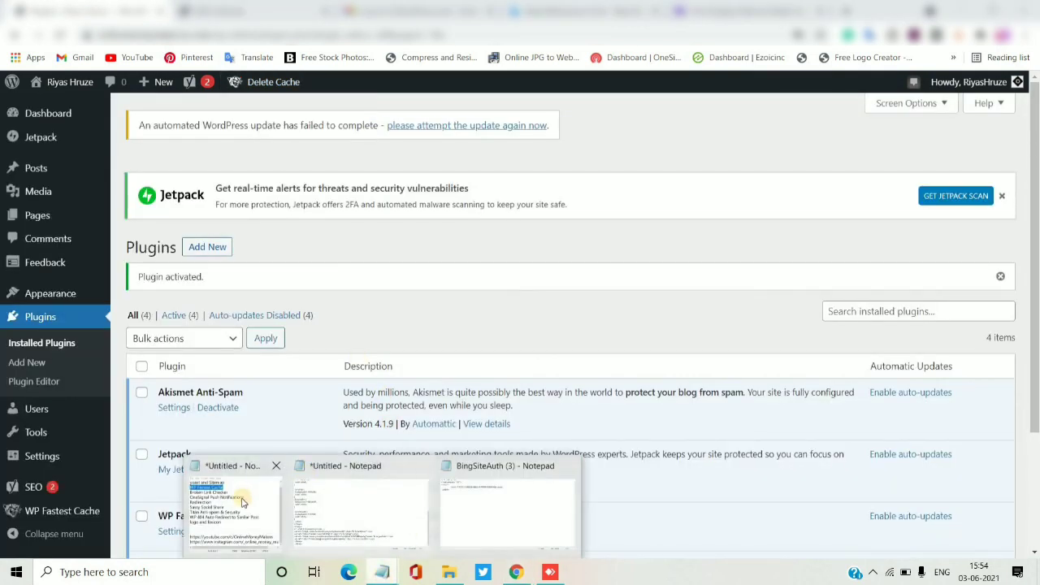
pyautogui.click(240, 509)
pyautogui.moveTo(803, 210); pyautogui.dragTo(662, 209)
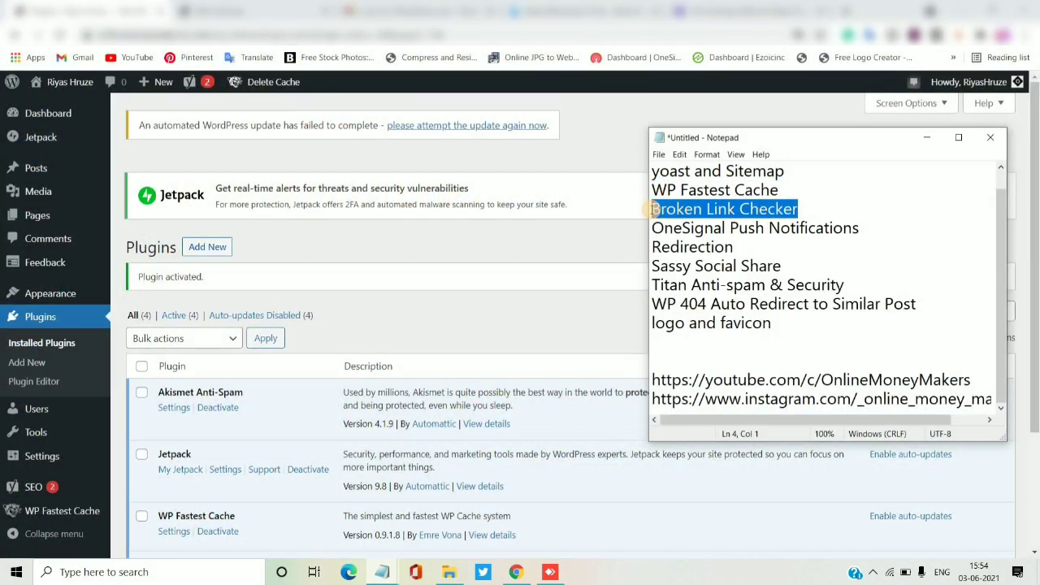
pyautogui.click(209, 248)
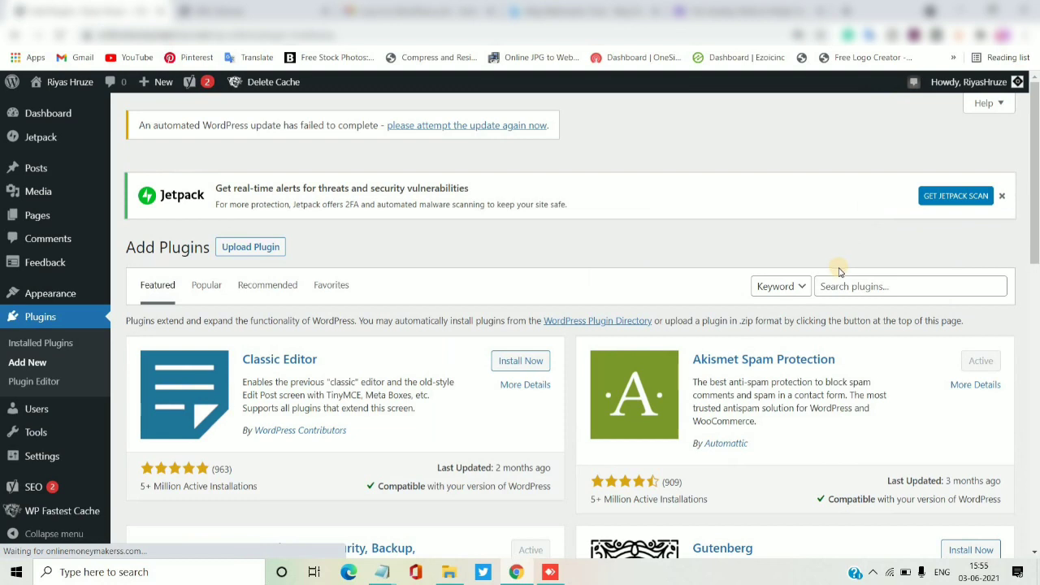
pyautogui.click(839, 284)
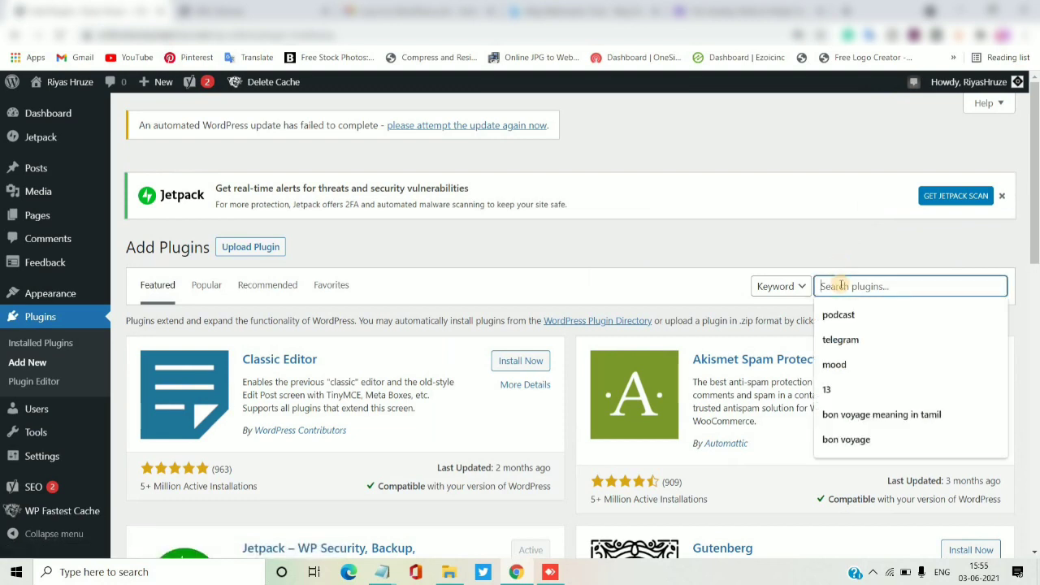
pyautogui.write('Broken Link Checker')
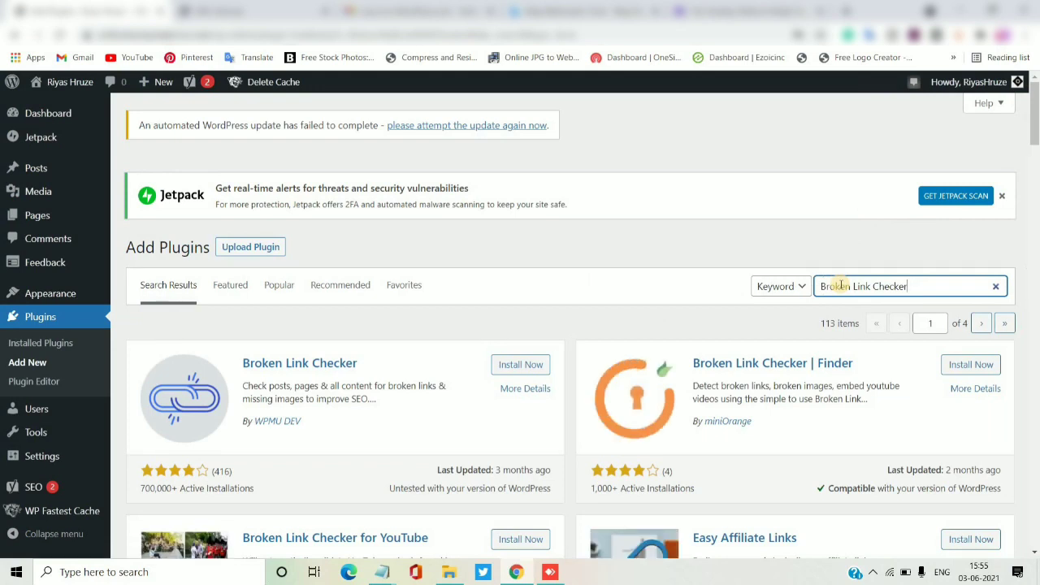
# - Install and activate the Broken Link Checker plugin by WPMU DEV and open its settings
pyautogui.click(521, 365)
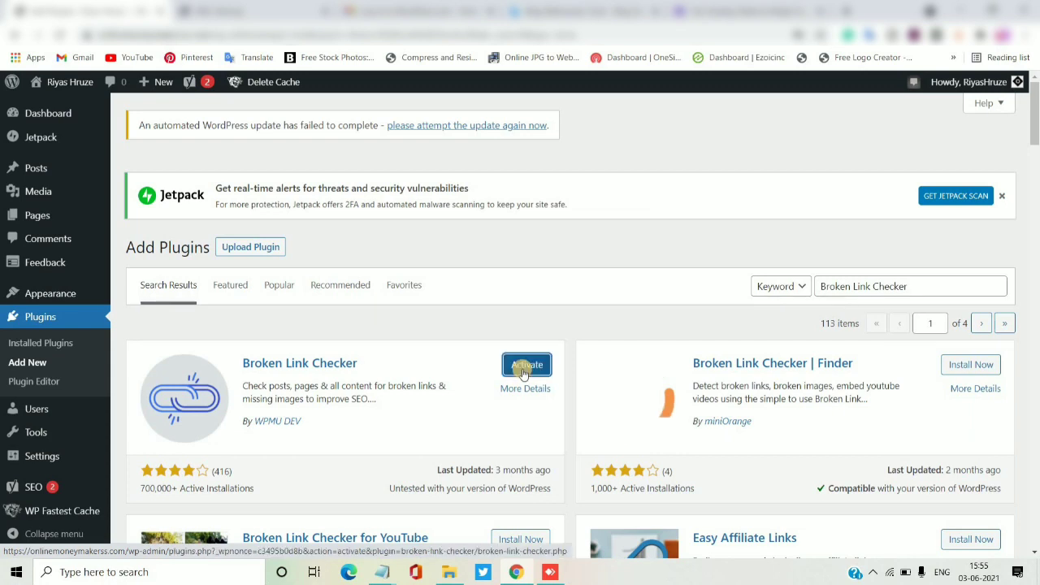
pyautogui.click(526, 366)
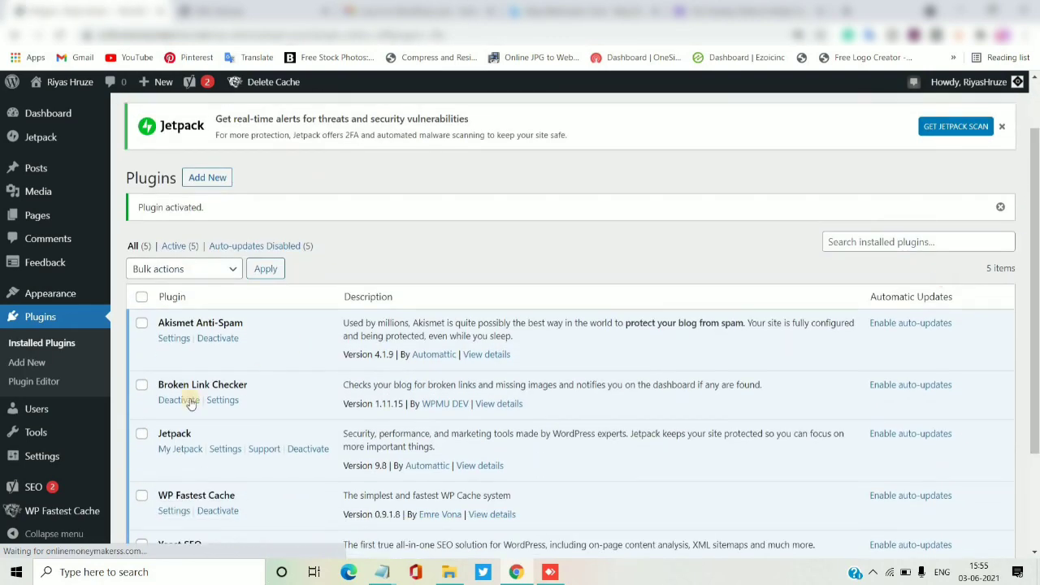
pyautogui.click(221, 400)
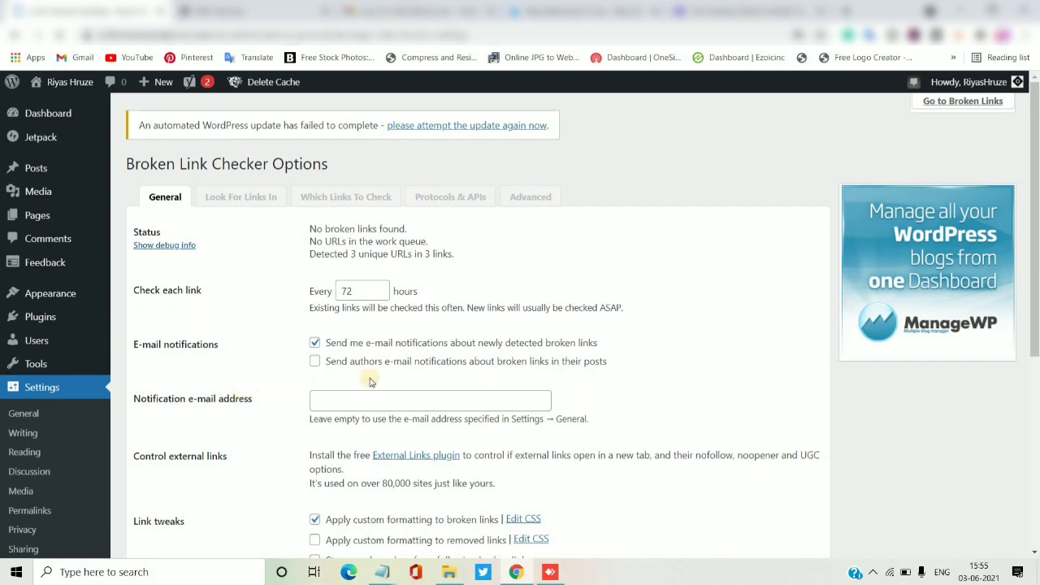
# - Leave the Broken Link Checker options for the installed plugins page and bring up the Notepad plugin list
pyautogui.moveTo(1037, 253); pyautogui.dragTo(1020, 153)
pyautogui.moveTo(1036, 192); pyautogui.dragTo(1035, 58)
pyautogui.moveTo(68, 316)
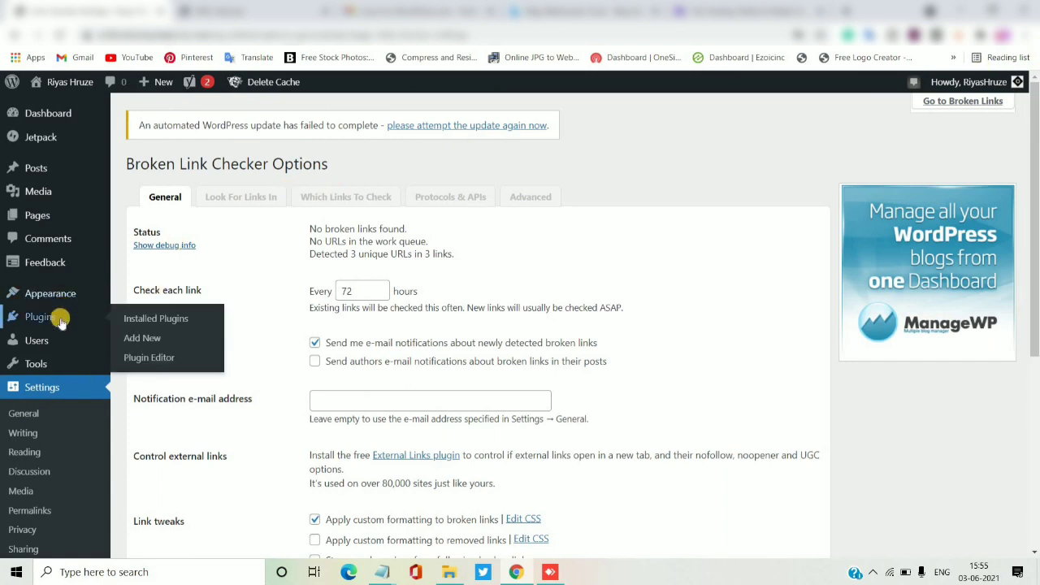
pyautogui.click(149, 317)
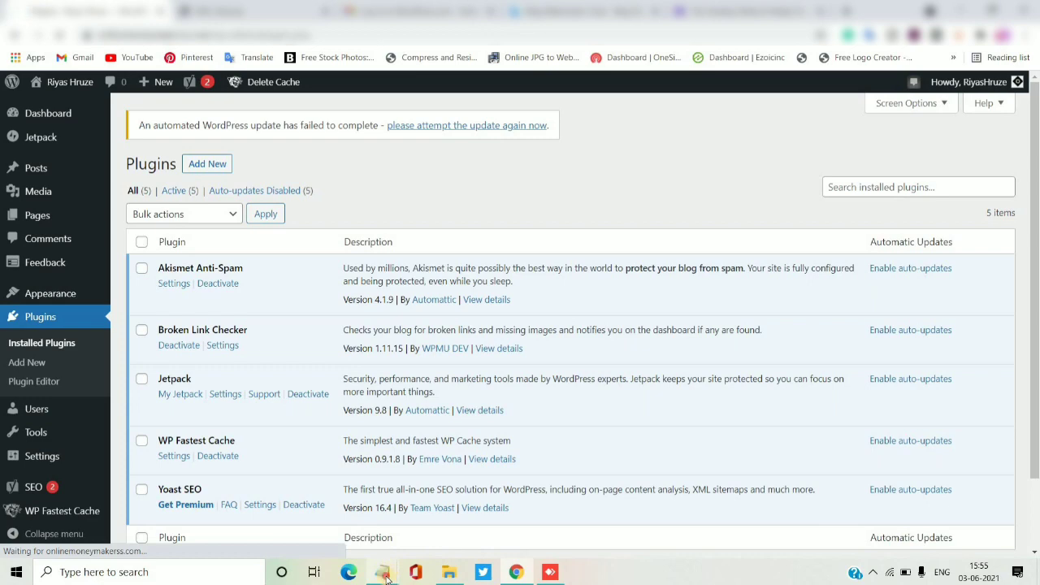
pyautogui.moveTo(382, 571)
pyautogui.click(203, 508)
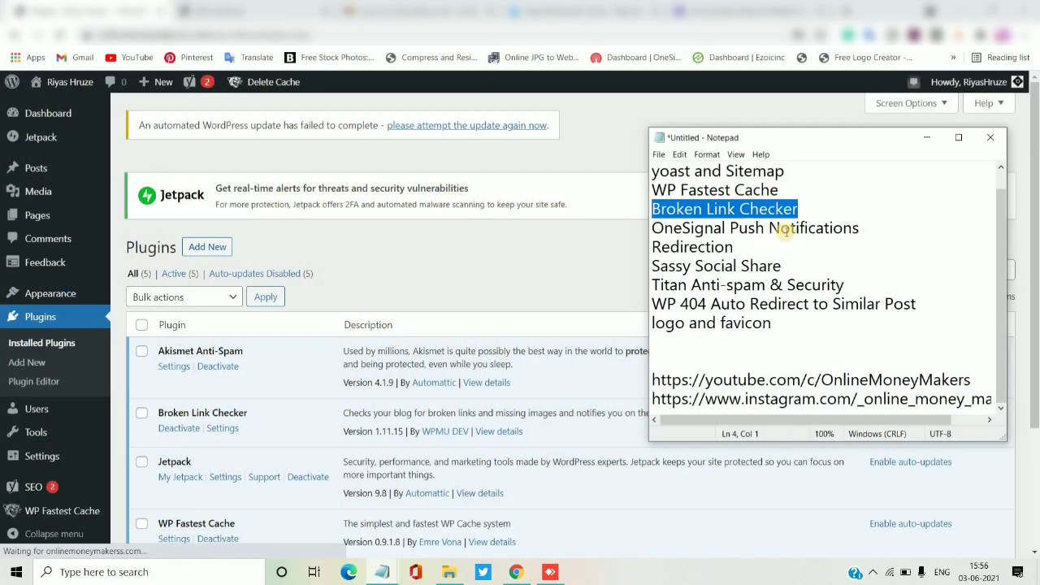
# - Highlight OneSignal Push Notifications and Redirection in the Notepad plugin list
pyautogui.tripleClick(649, 232)
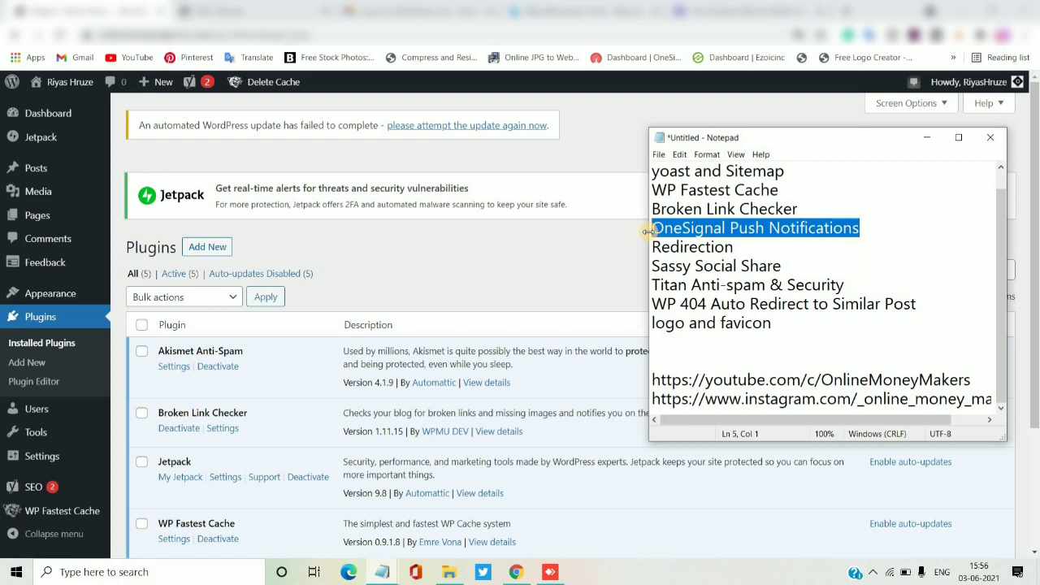
pyautogui.click(782, 231)
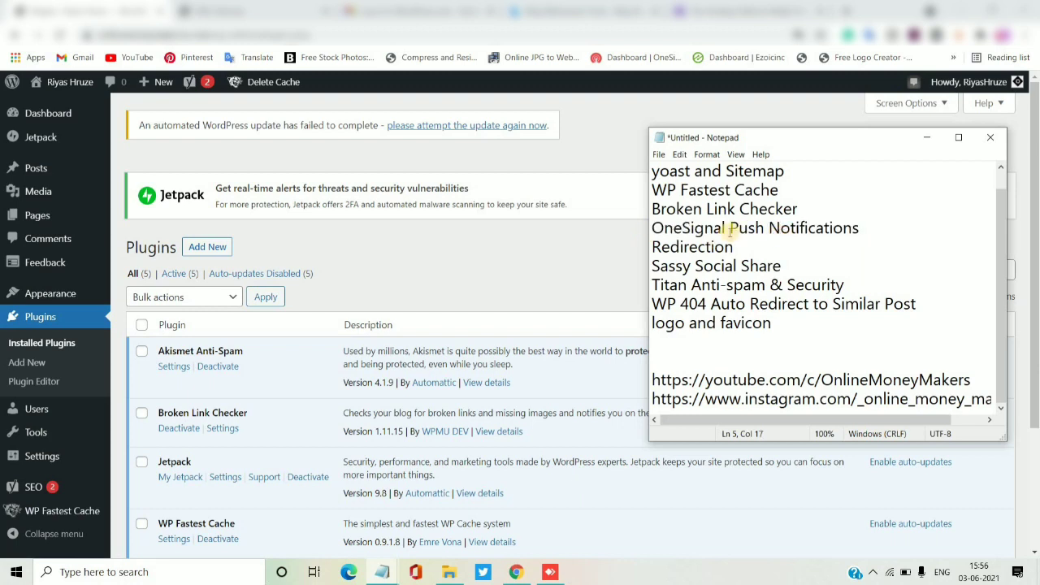
pyautogui.moveTo(730, 231); pyautogui.dragTo(859, 229)
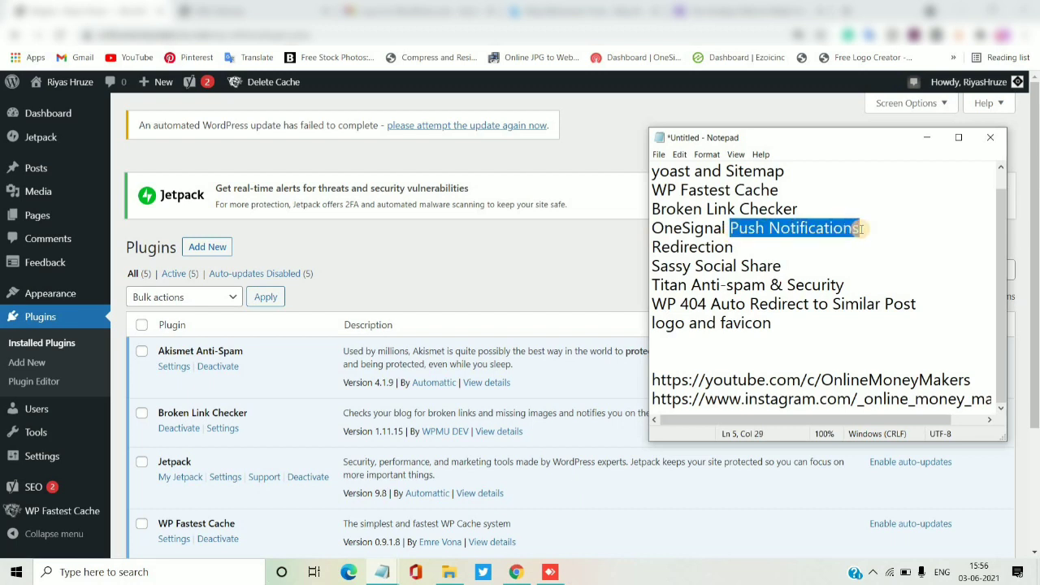
pyautogui.click(731, 249)
pyautogui.moveTo(731, 248); pyautogui.dragTo(652, 252)
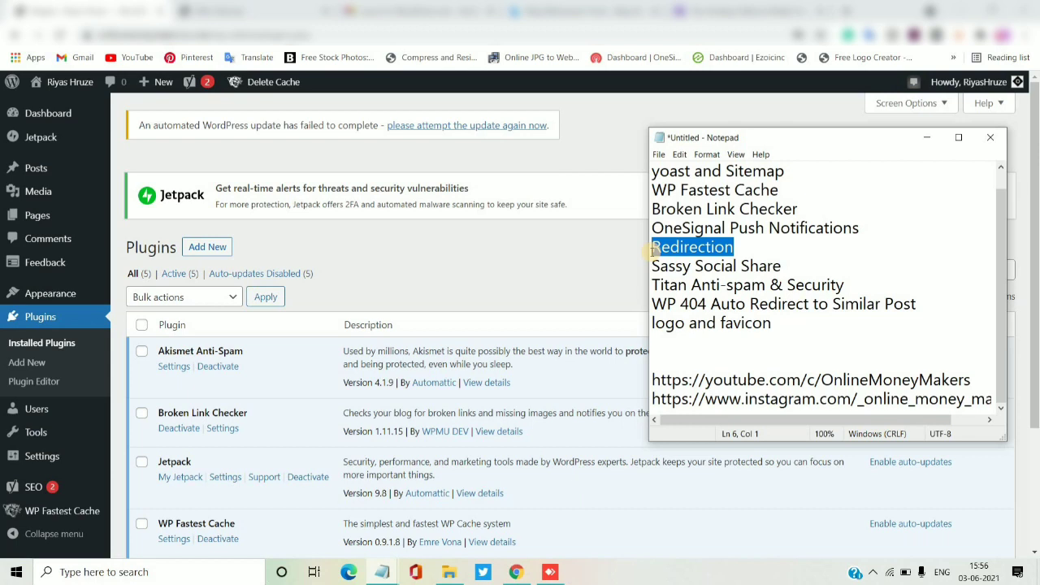
pyautogui.click(751, 232)
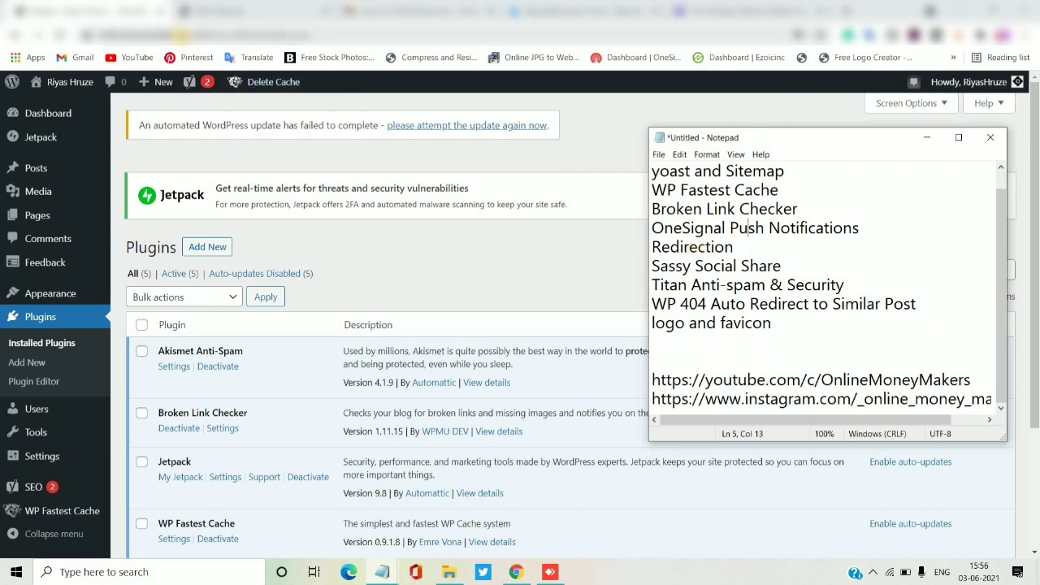
pyautogui.moveTo(213, 38); pyautogui.dragTo(323, 35)
pyautogui.press('BackSpace')
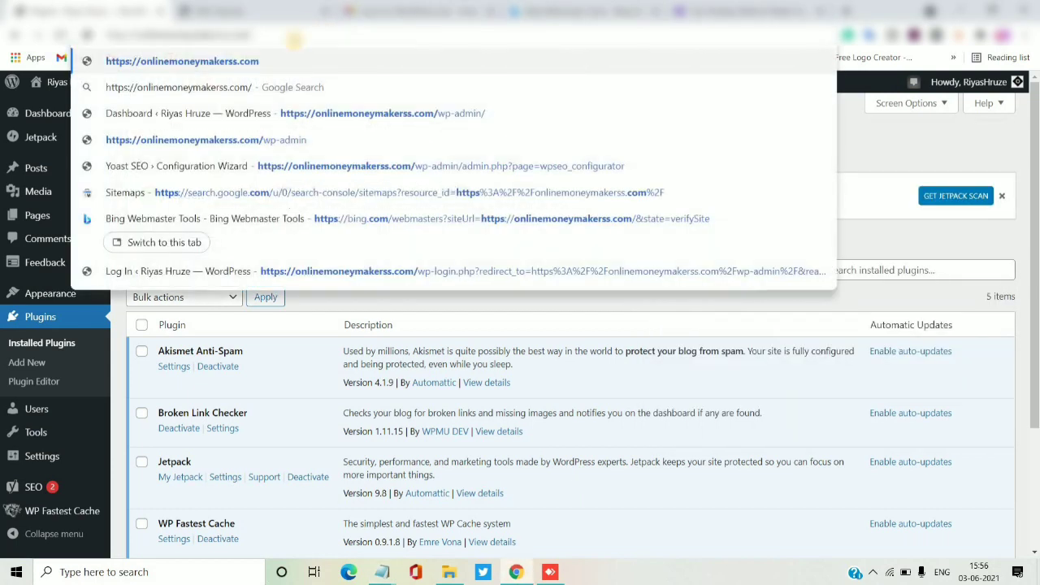
pyautogui.click(907, 143)
# - Open the list of all posts in a new browser tab and switch to it
pyautogui.moveTo(33, 171)
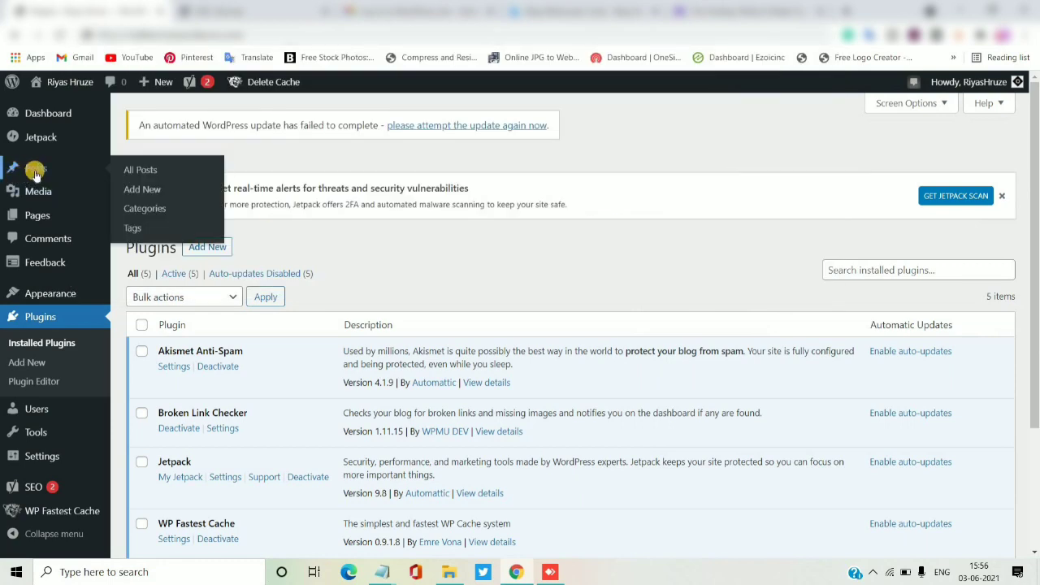
pyautogui.rightClick(135, 168)
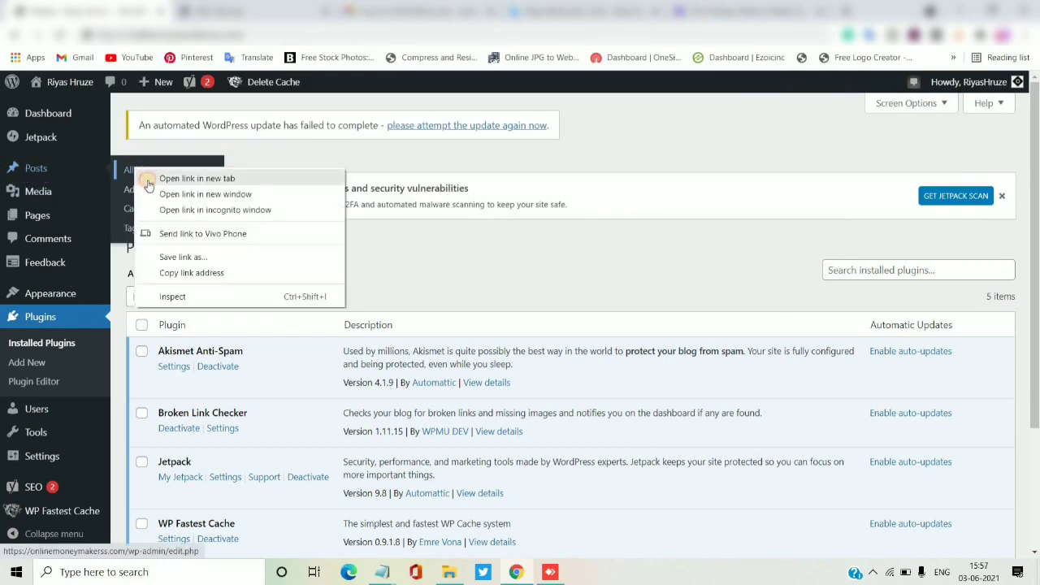
pyautogui.click(148, 177)
pyautogui.click(231, 7)
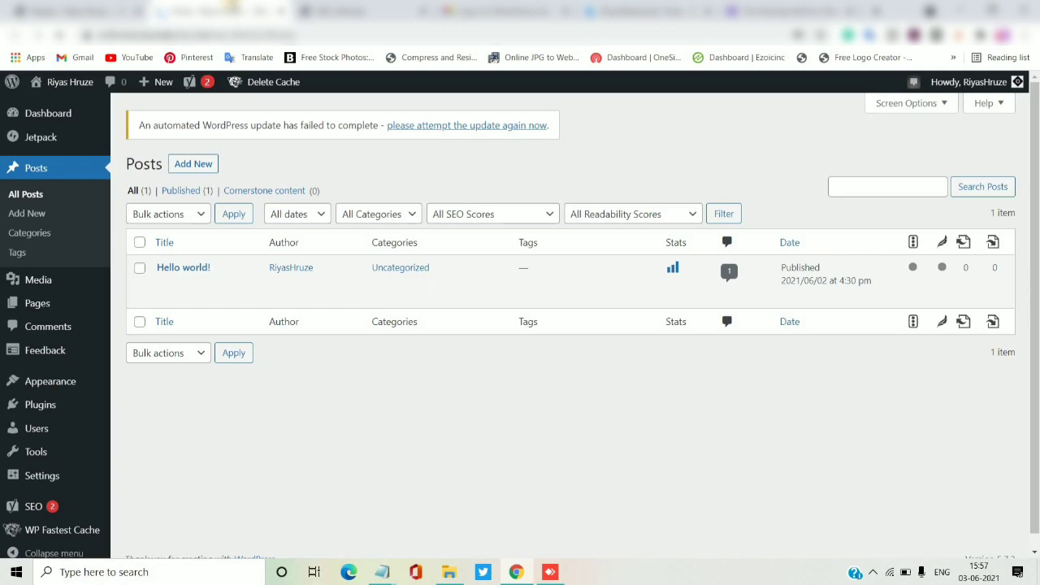
# - Start a new post and step through the block editor welcome guide to its end
pyautogui.click(203, 166)
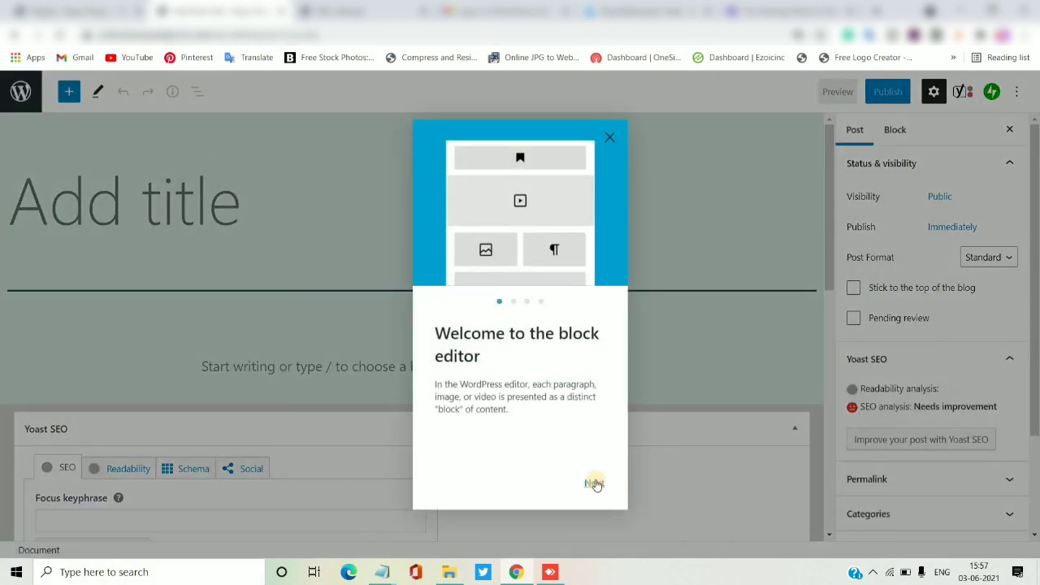
pyautogui.click(594, 484)
pyautogui.click(594, 484)
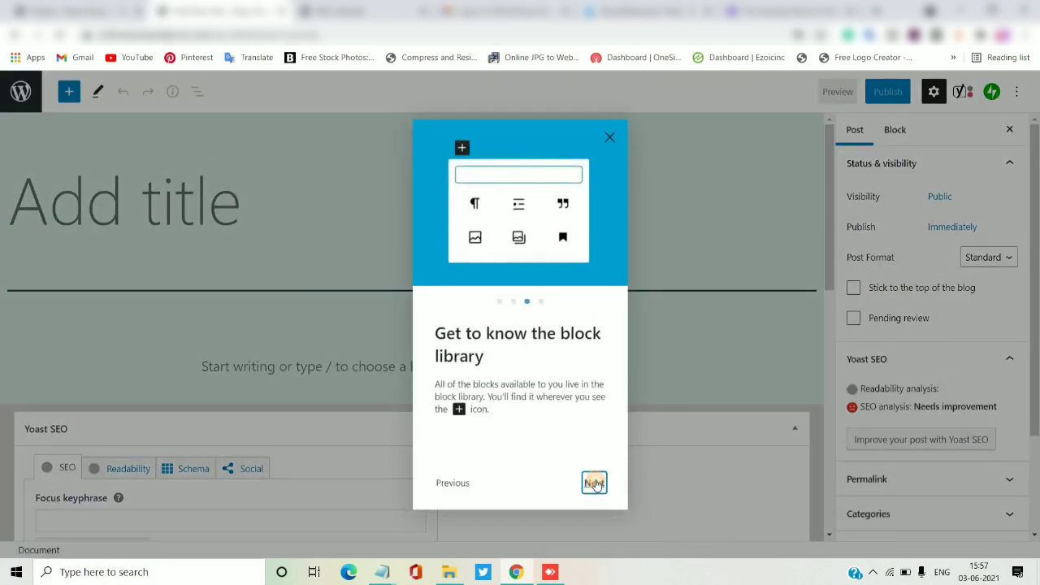
pyautogui.click(594, 483)
pyautogui.click(595, 483)
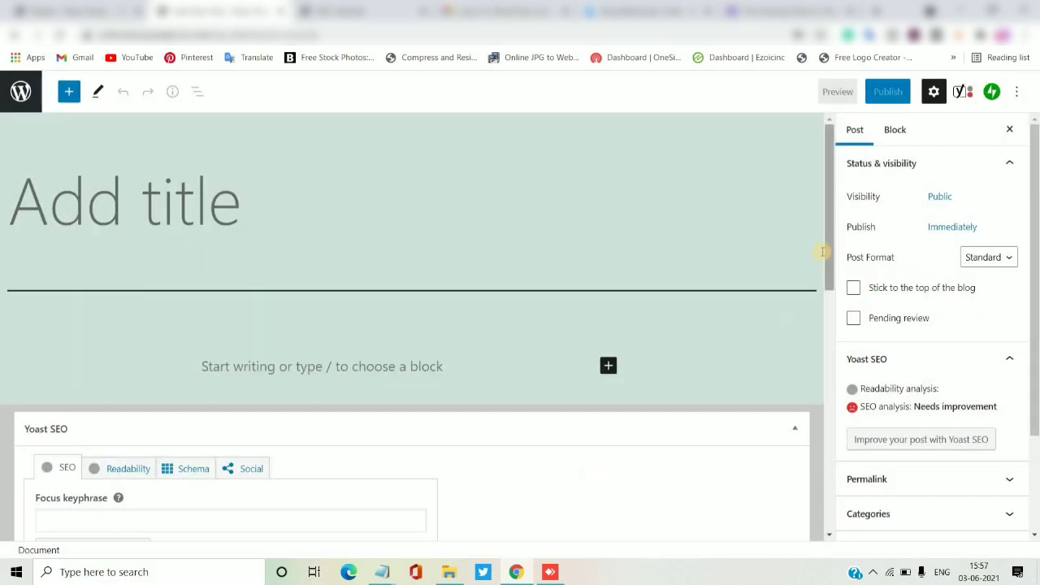
# - Set the new post's Yoast SEO slug to "pacl-latest-news-tamil"
pyautogui.moveTo(827, 302); pyautogui.dragTo(821, 488)
pyautogui.click(129, 292)
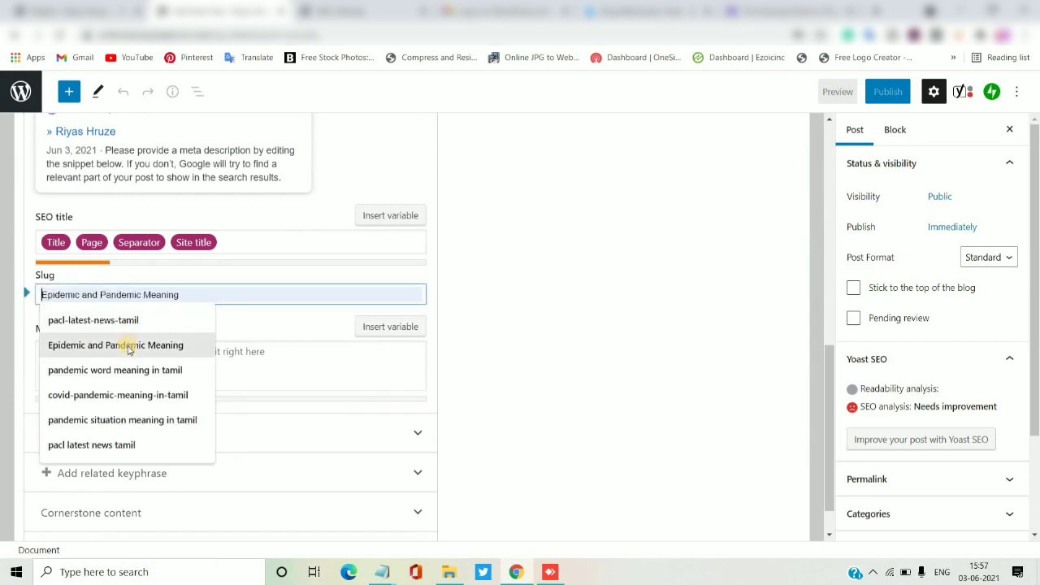
pyautogui.click(122, 323)
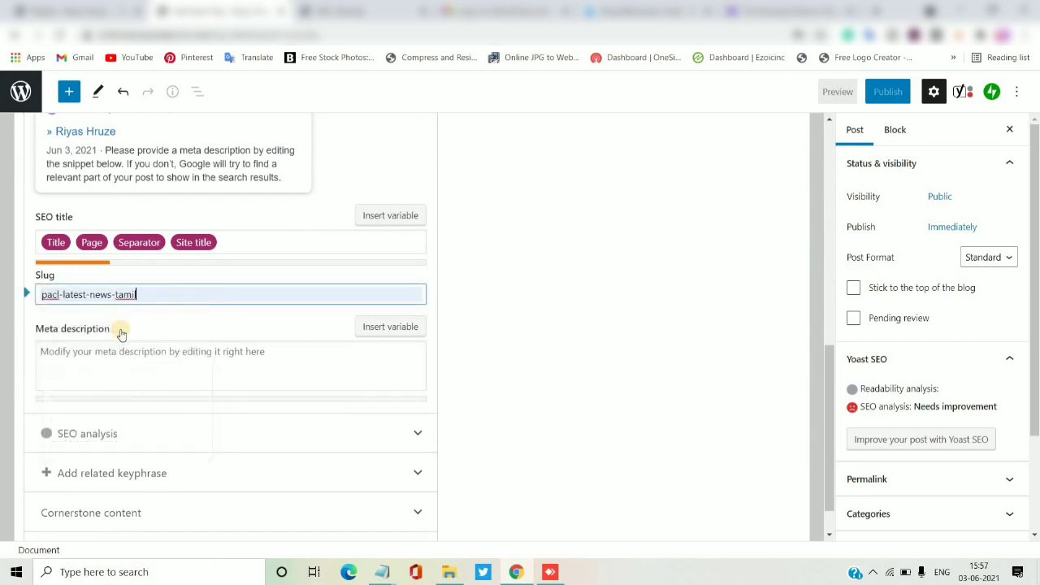
pyautogui.moveTo(143, 295); pyautogui.dragTo(12, 291)
pyautogui.hotkey('ctrl', 'c')
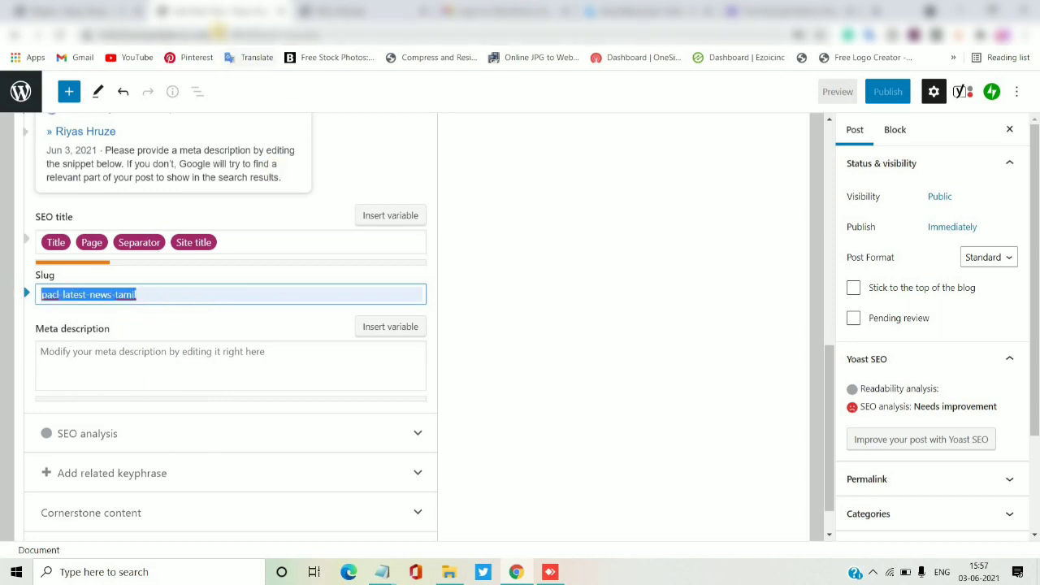
pyautogui.moveTo(214, 35); pyautogui.dragTo(458, 29)
pyautogui.hotkey('ctrl', 'v')
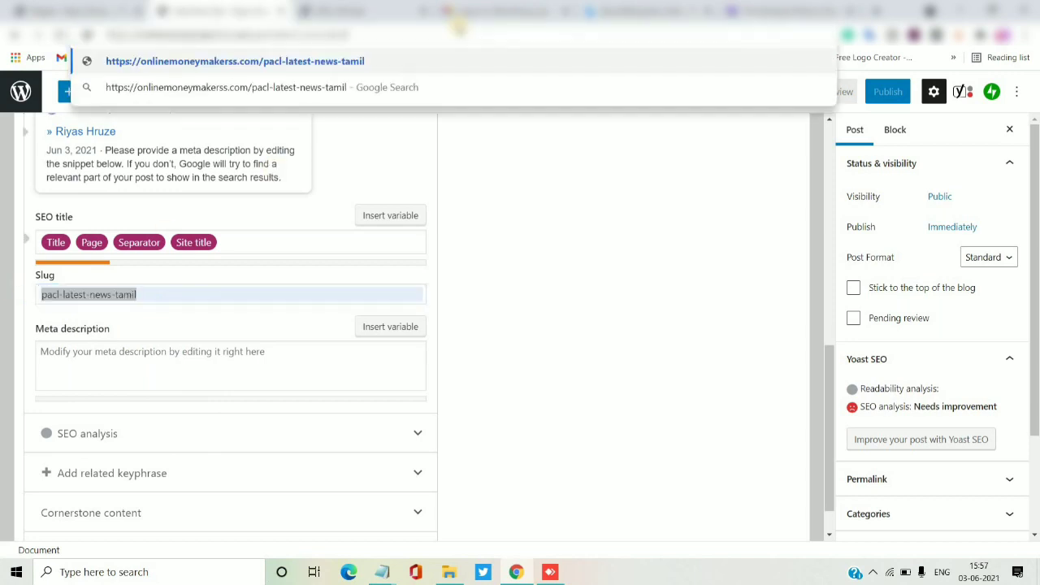
pyautogui.hotkey('ctrl', 'a')
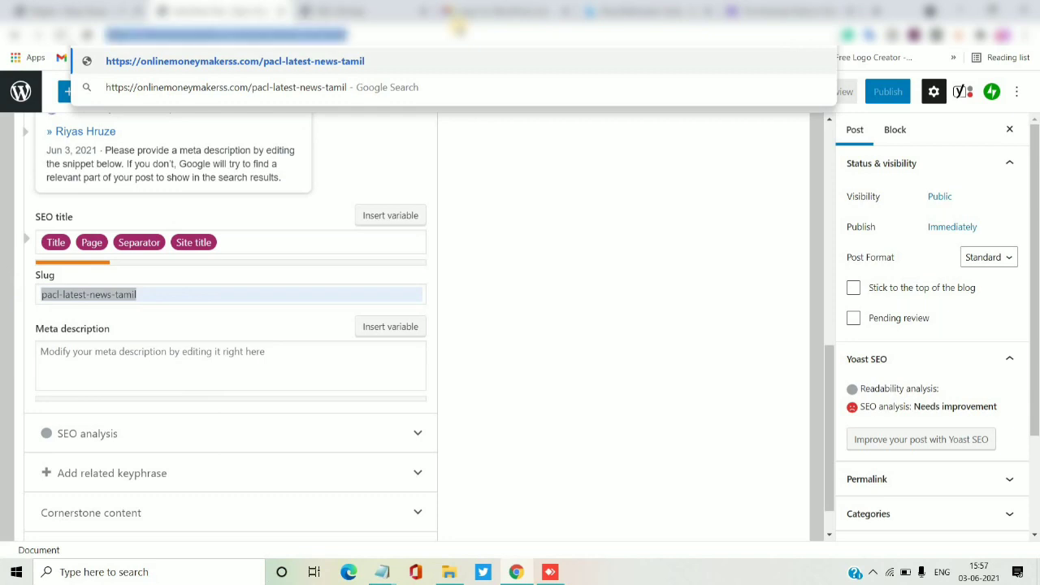
pyautogui.hotkey('ctrl', 'v')
pyautogui.hotkey('ctrl', 'z')
# - Change the post's slug to "pacl-latest-news-tamil-new"
pyautogui.click(160, 300)
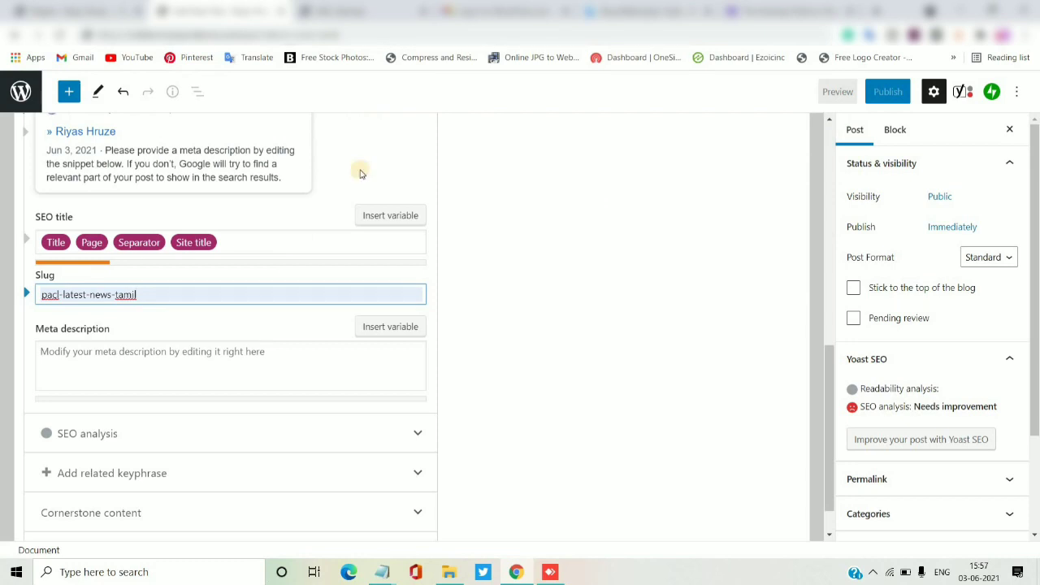
pyautogui.click(204, 293)
pyautogui.write('-new')
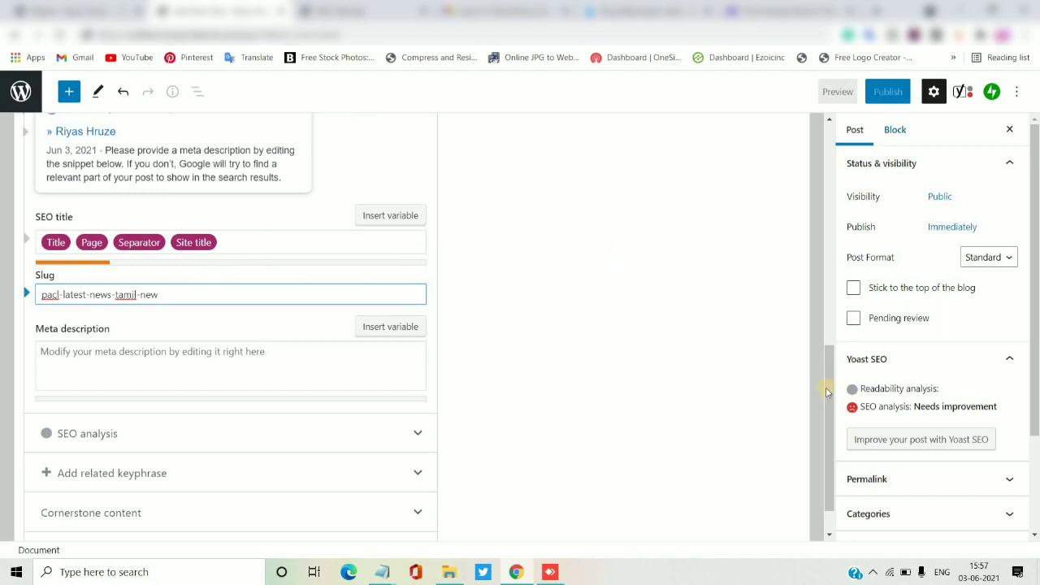
# - Close the new post's browser tab and discard the unsaved changes
pyautogui.scroll(10, 756, 220)
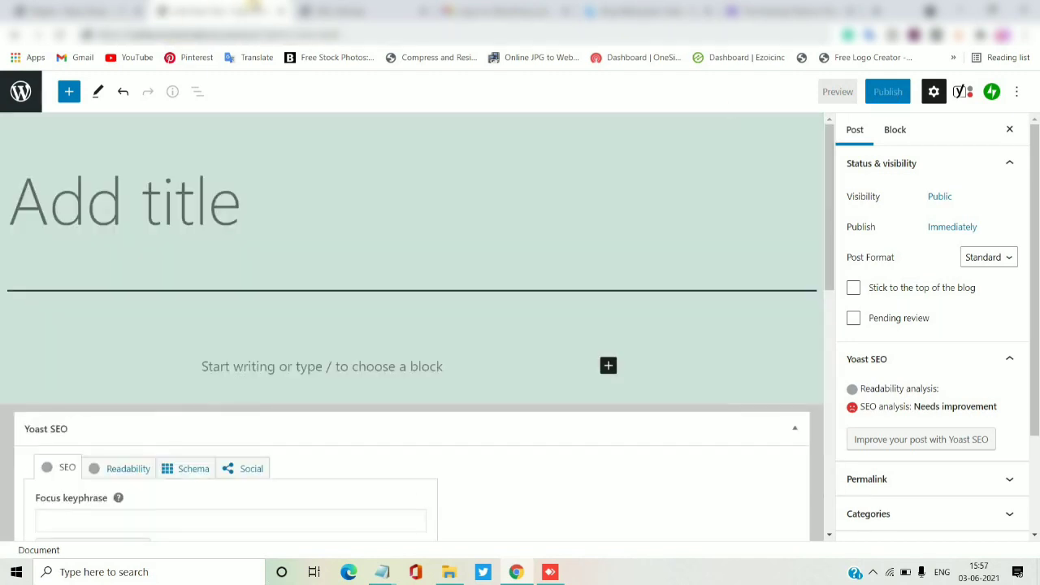
pyautogui.click(280, 11)
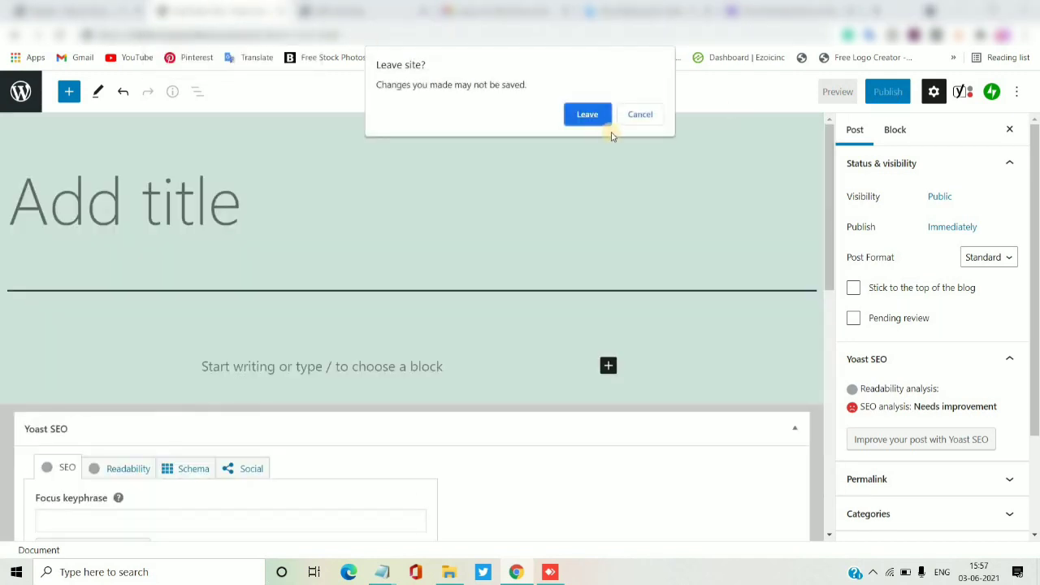
pyautogui.click(588, 114)
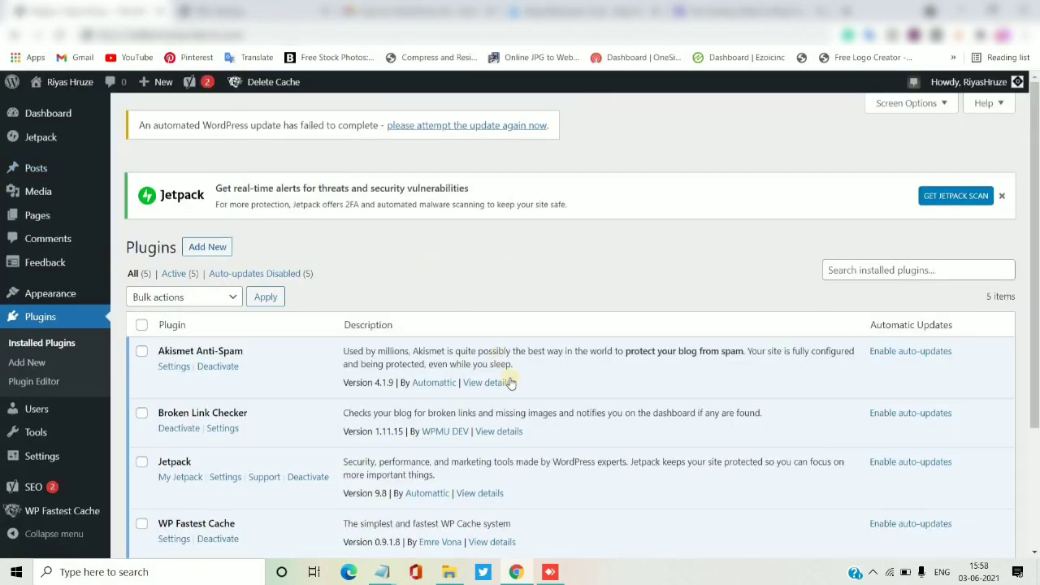
# - Copy "Redirection" from the Notepad plugin list and search for it on the Add Plugins page
pyautogui.click(205, 252)
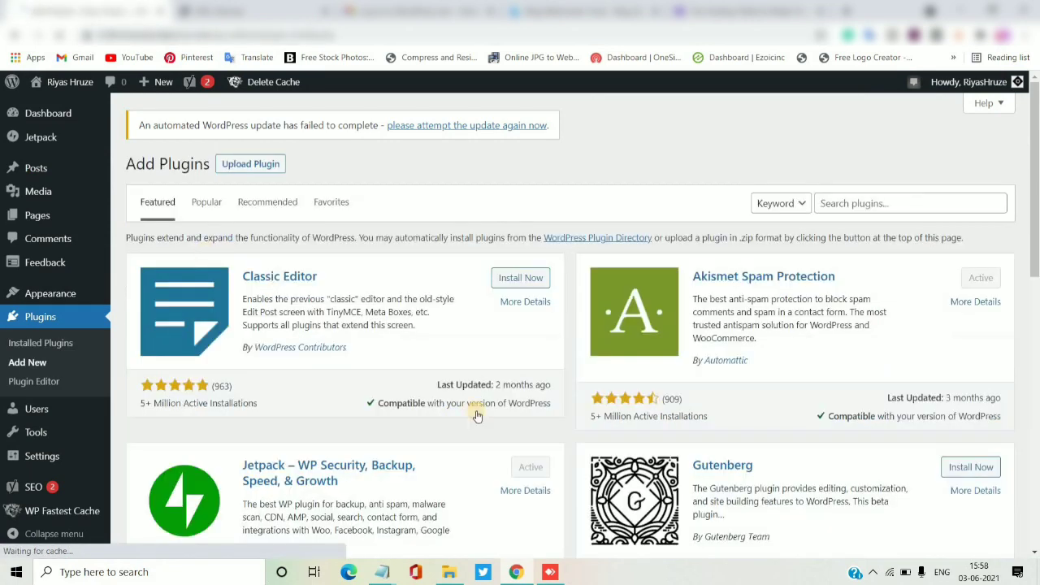
pyautogui.moveTo(384, 573)
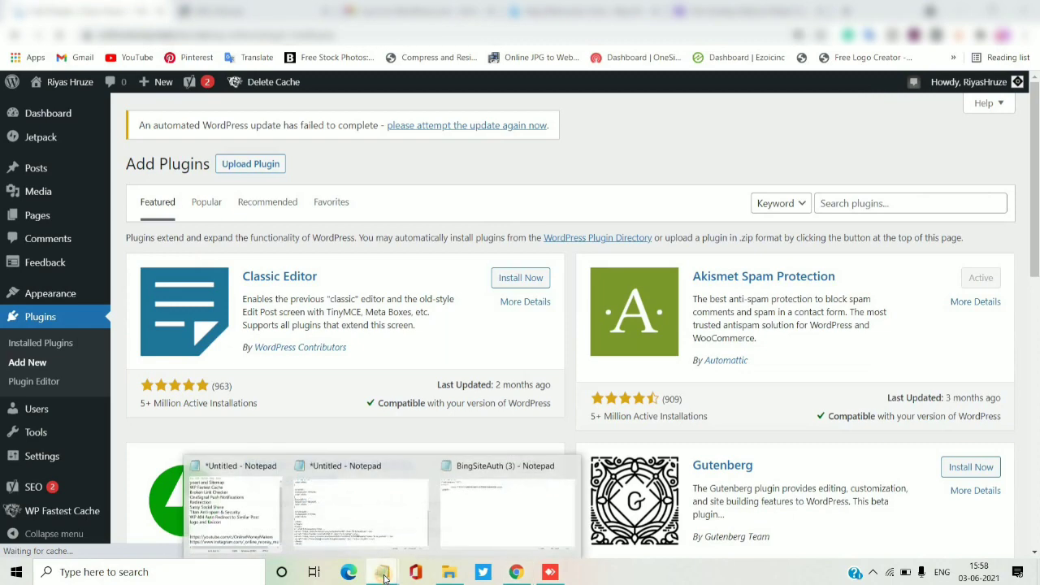
pyautogui.click(255, 512)
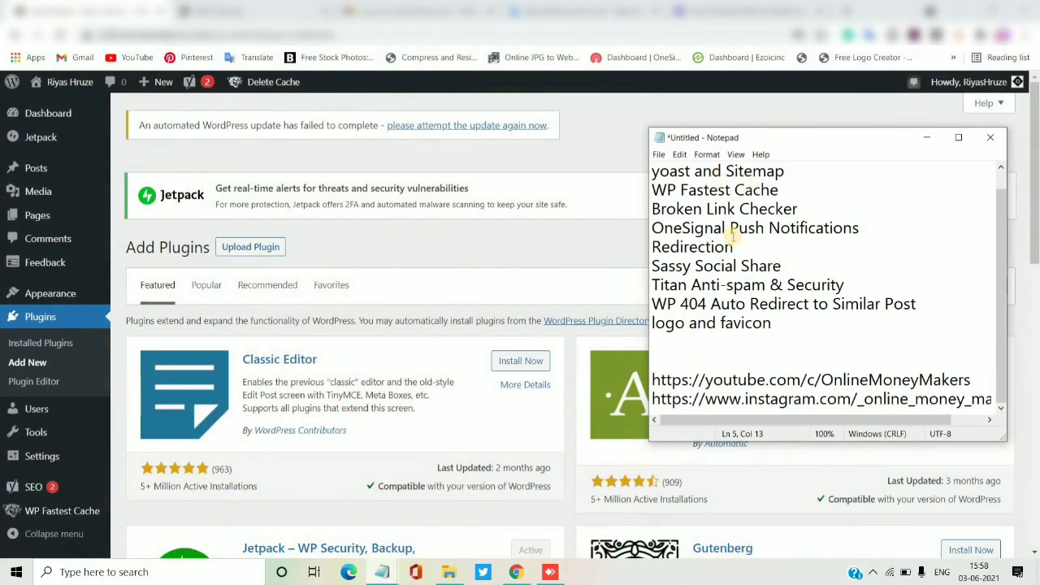
pyautogui.moveTo(594, 248); pyautogui.dragTo(594, 252)
pyautogui.hotkey('ctrl', 'c')
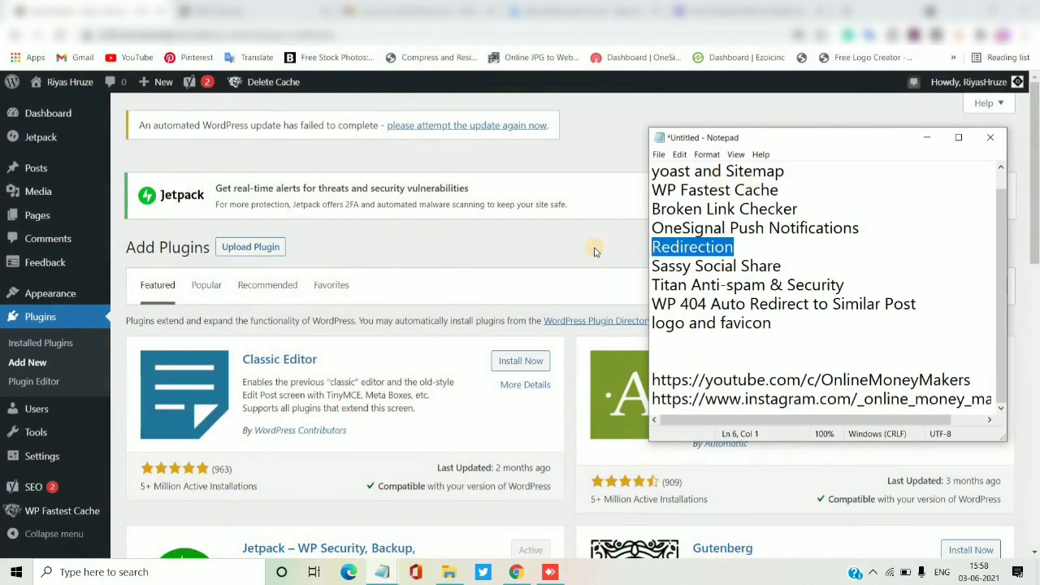
pyautogui.click(467, 236)
pyautogui.click(898, 286)
pyautogui.hotkey('ctrl', 'v')
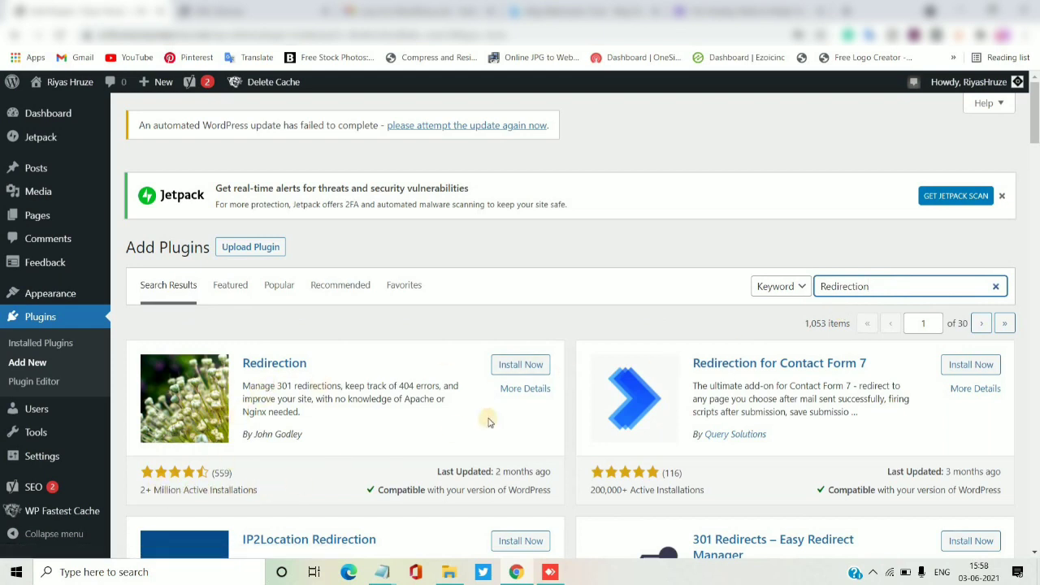
# - Install and activate the Redirection plugin by John Godley, and open its Redirection page
pyautogui.click(518, 367)
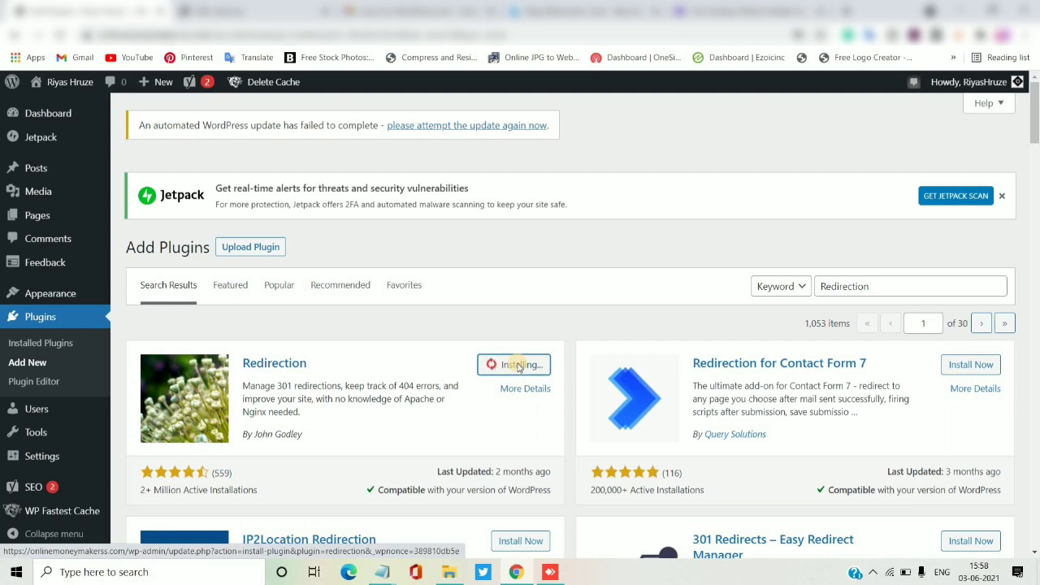
pyautogui.click(518, 367)
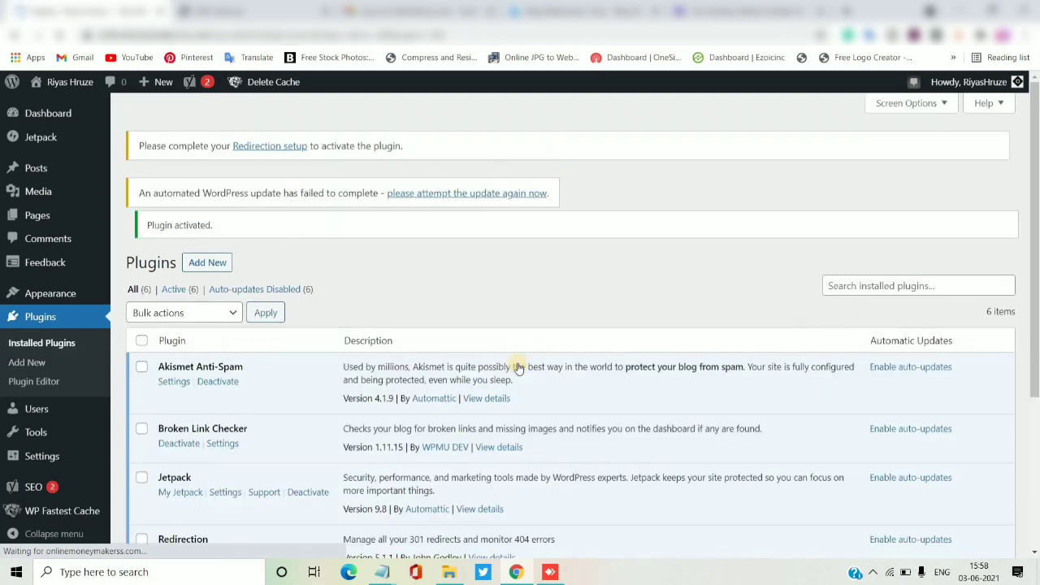
pyautogui.moveTo(1038, 233); pyautogui.dragTo(1025, 350)
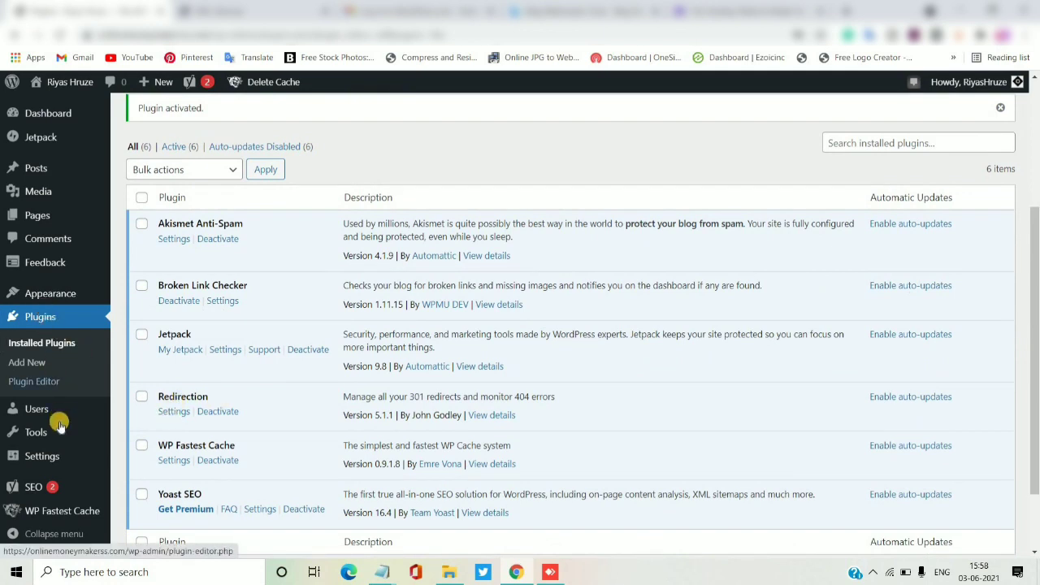
pyautogui.moveTo(60, 457)
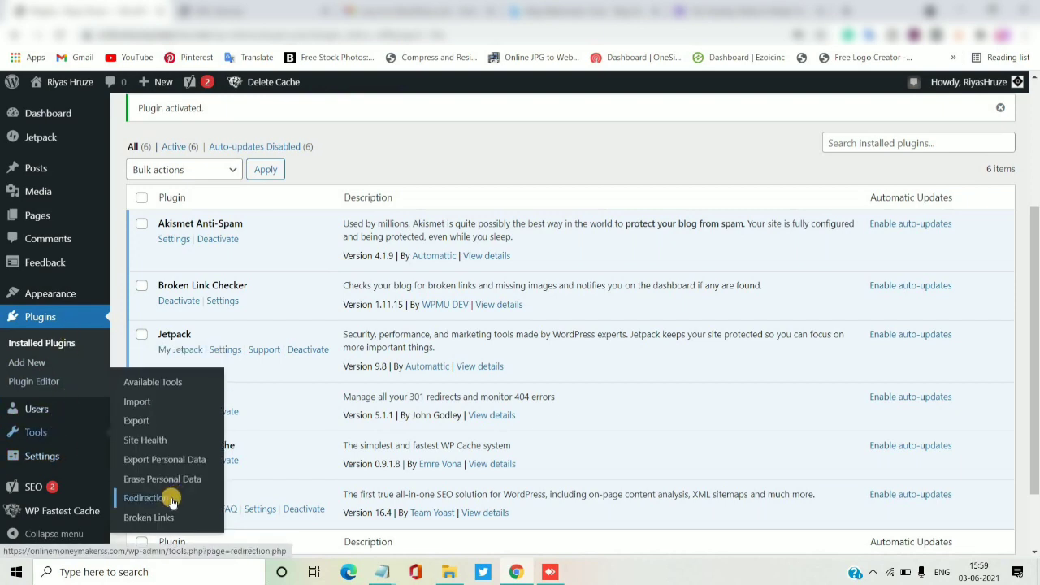
pyautogui.click(171, 502)
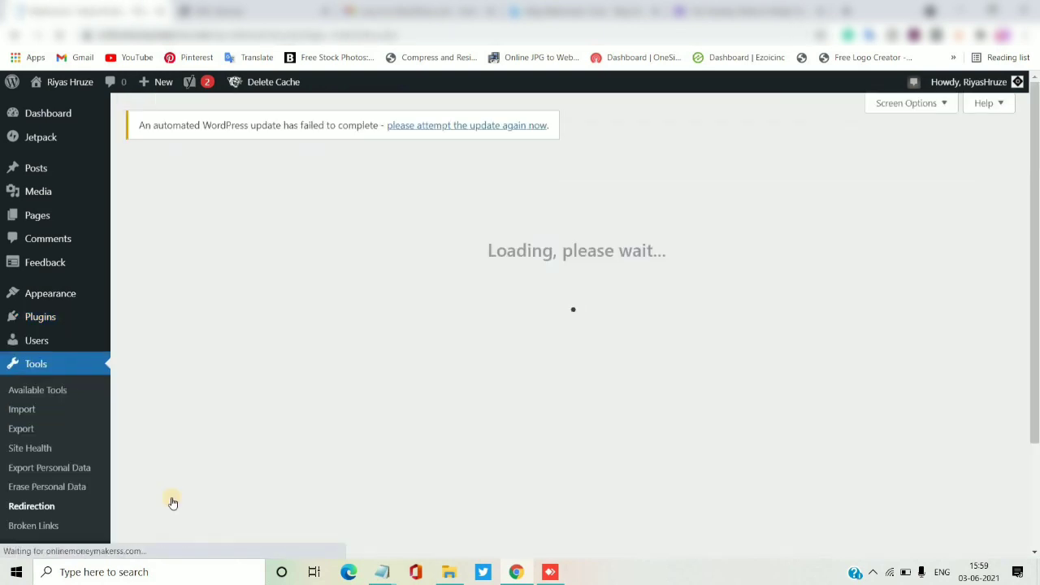
# - Complete the Redirection setup wizard with permalink change monitoring and logging of all redirects and 404 errors enabled
pyautogui.moveTo(1036, 278); pyautogui.dragTo(1037, 436)
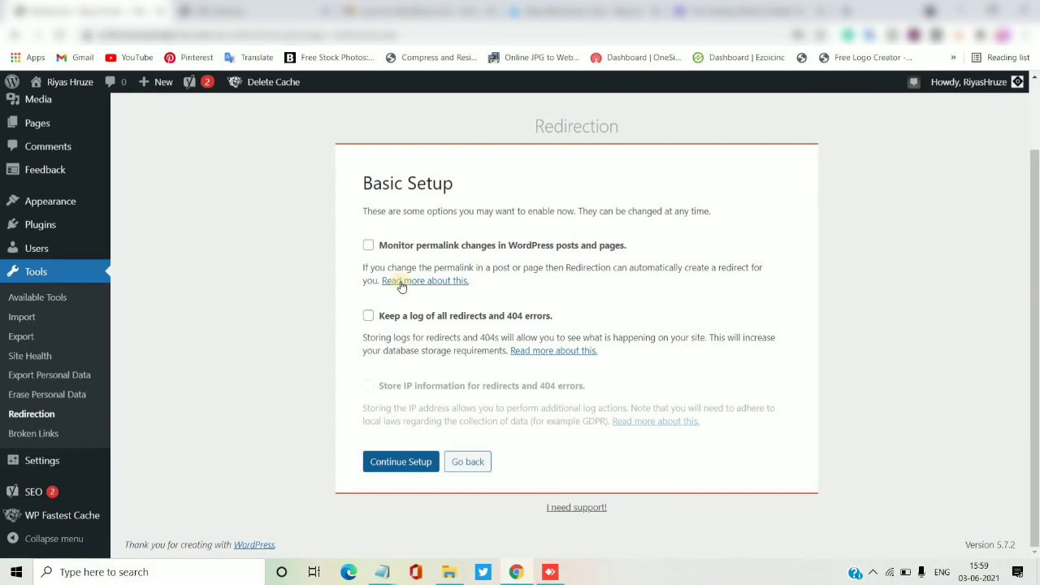
pyautogui.click(368, 246)
pyautogui.click(368, 317)
pyautogui.click(395, 466)
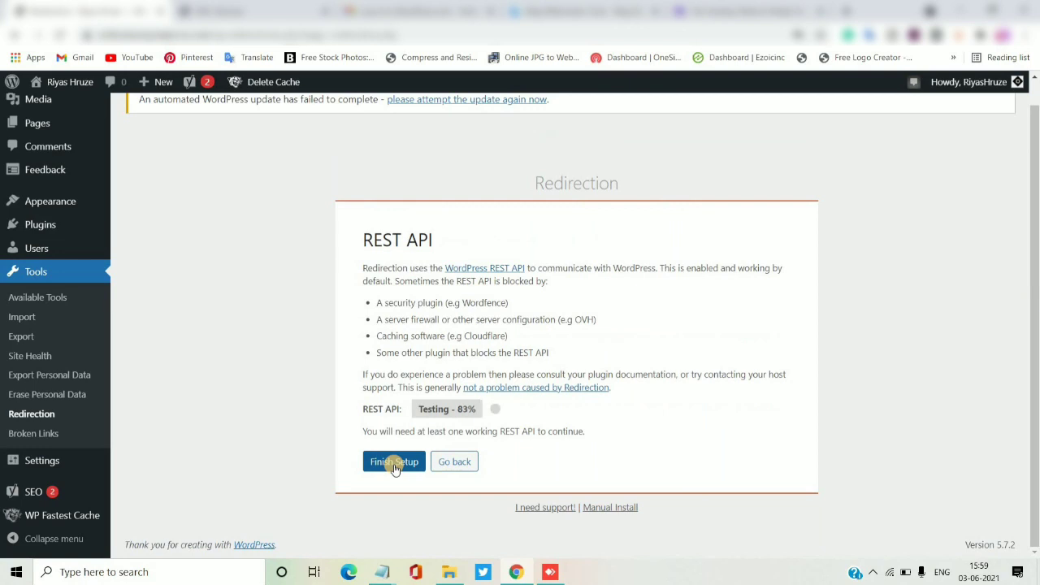
pyautogui.click(395, 463)
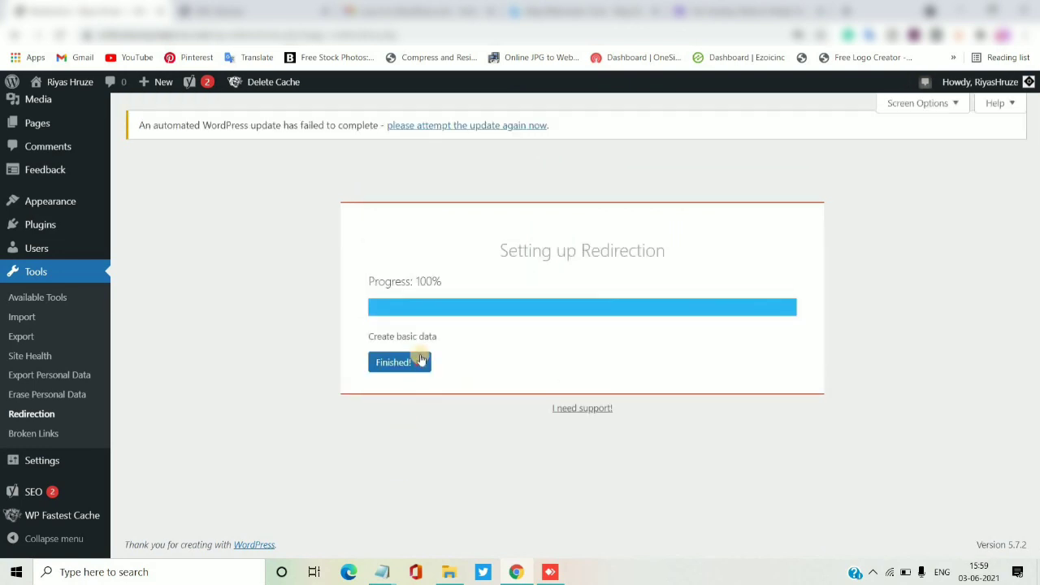
pyautogui.click(415, 363)
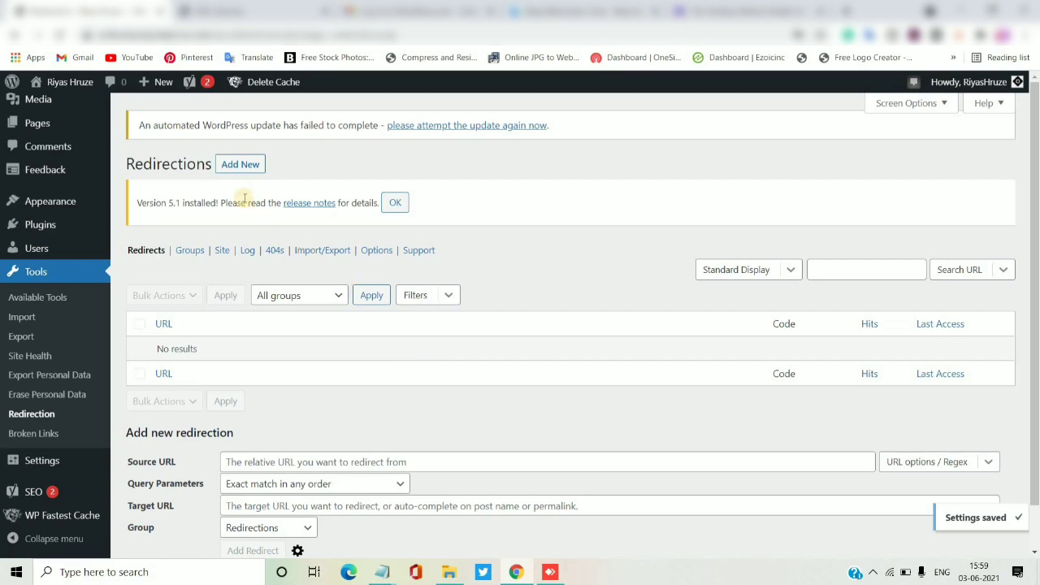
pyautogui.click(244, 166)
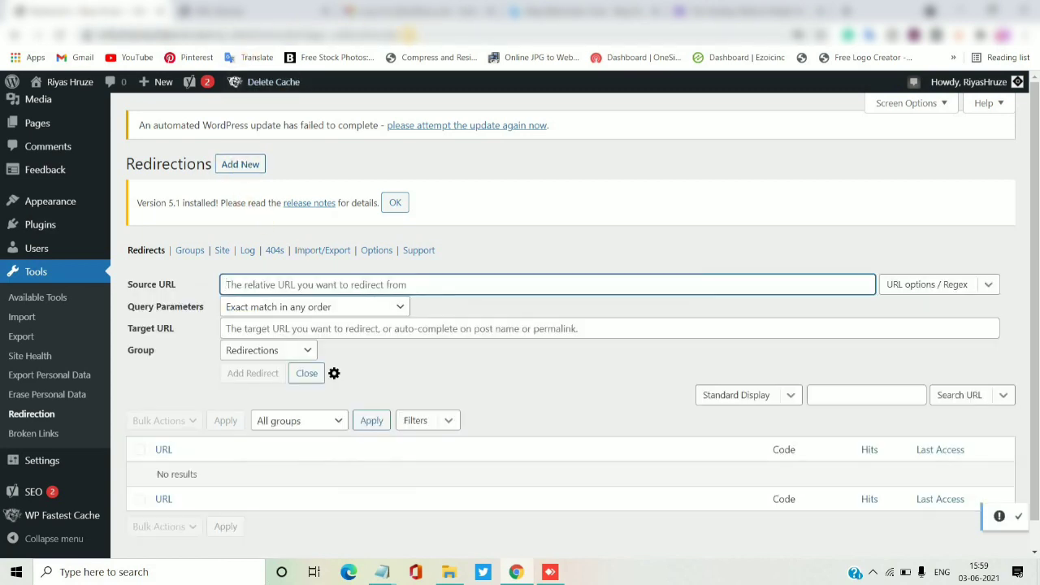
pyautogui.moveTo(417, 36); pyautogui.dragTo(87, 36)
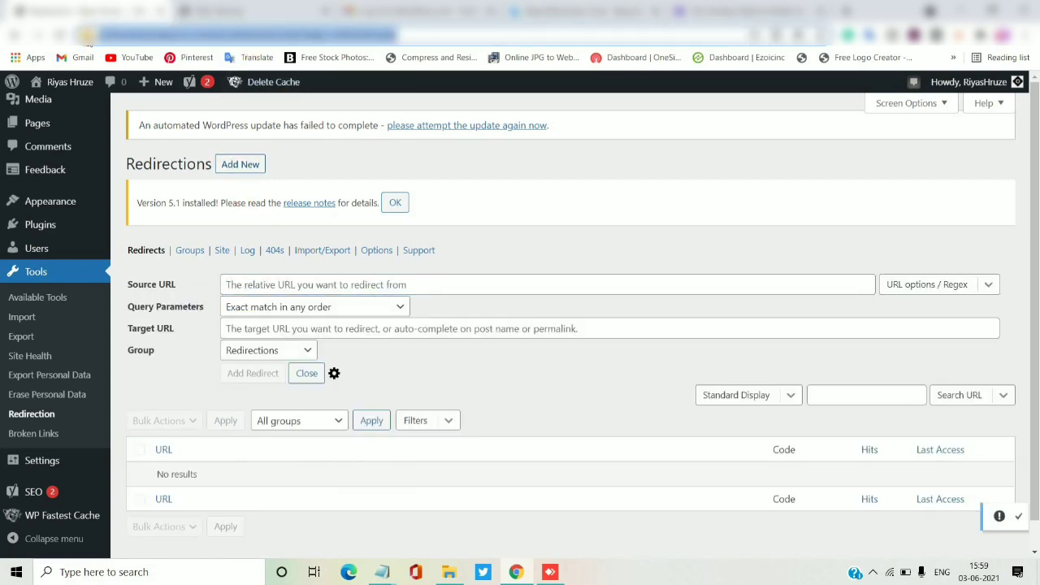
pyautogui.click(272, 286)
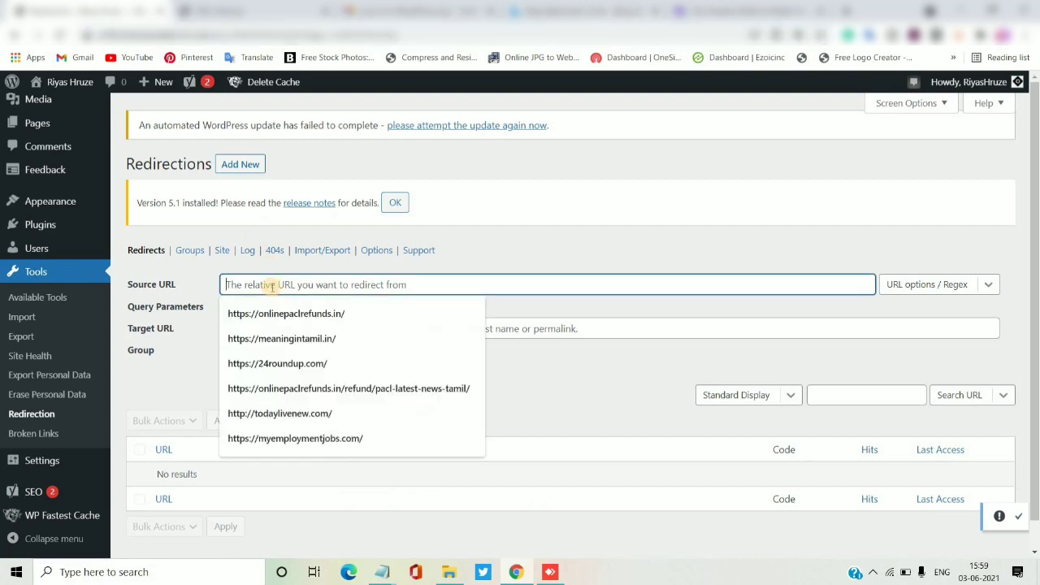
pyautogui.write('https://onlinemoneymakerss.com/wp-admin/tools.php?page=redirection.php')
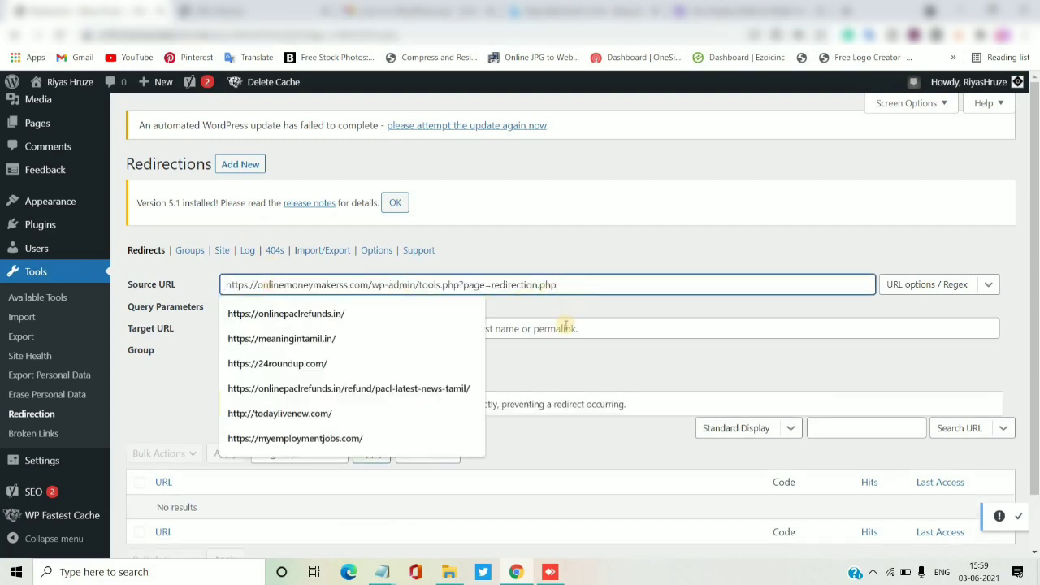
pyautogui.click(568, 285)
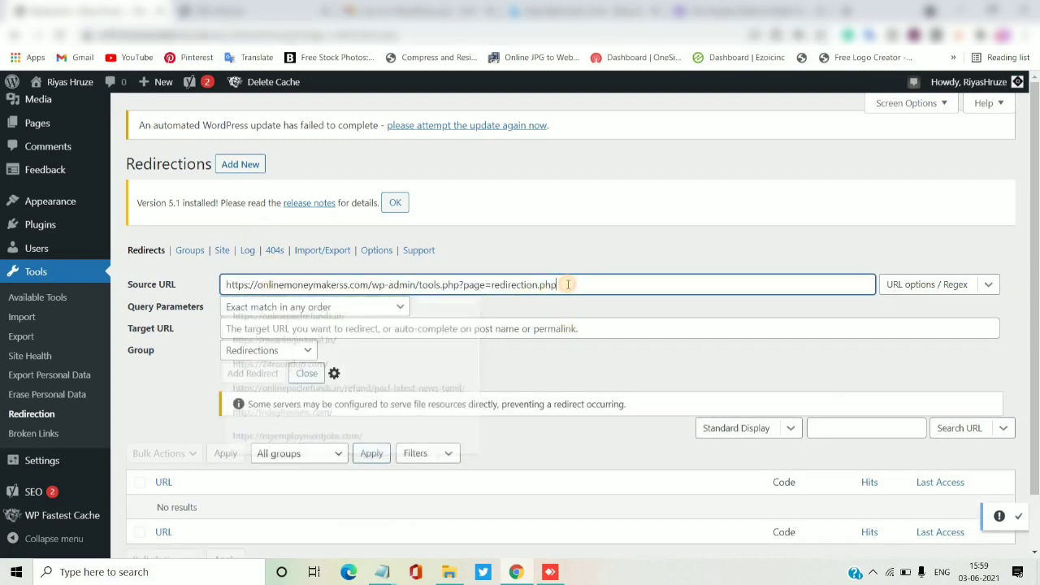
pyautogui.click(527, 330)
pyautogui.write('https://onlinemoneymakerss.com/wp-admin/tools.php?page=redirection.php')
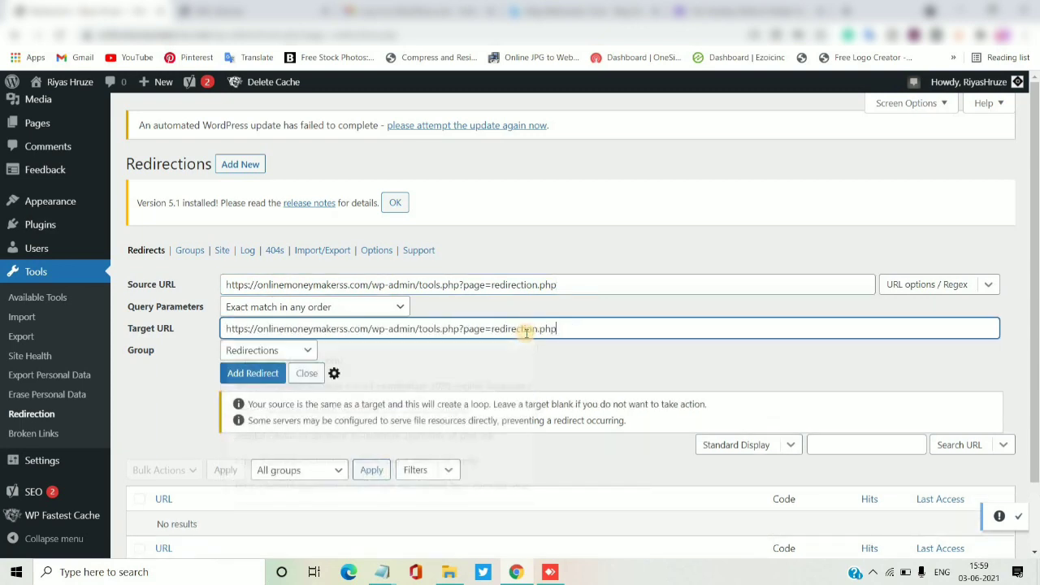
pyautogui.click(417, 332)
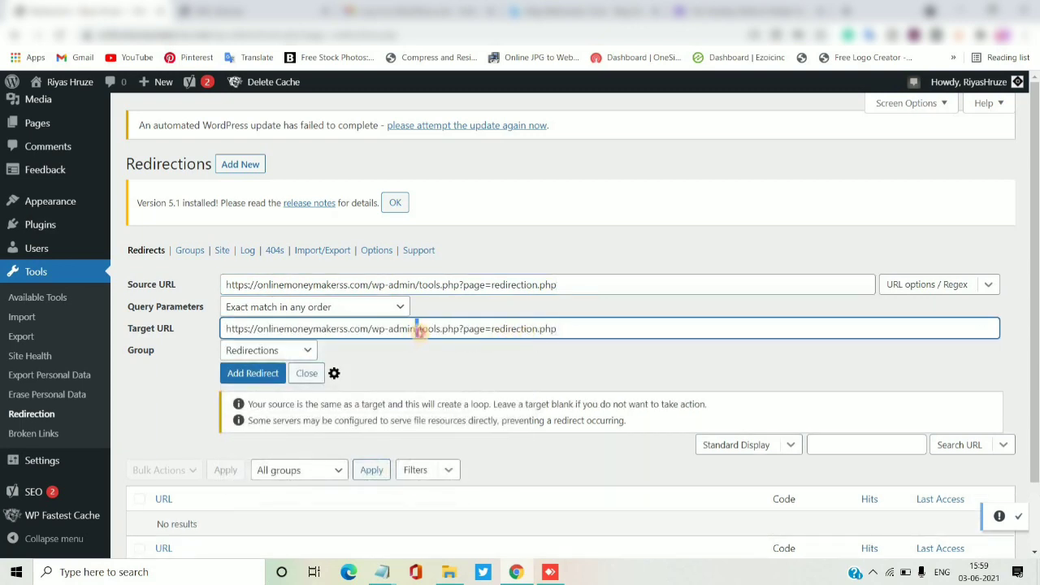
pyautogui.moveTo(444, 330); pyautogui.dragTo(592, 331)
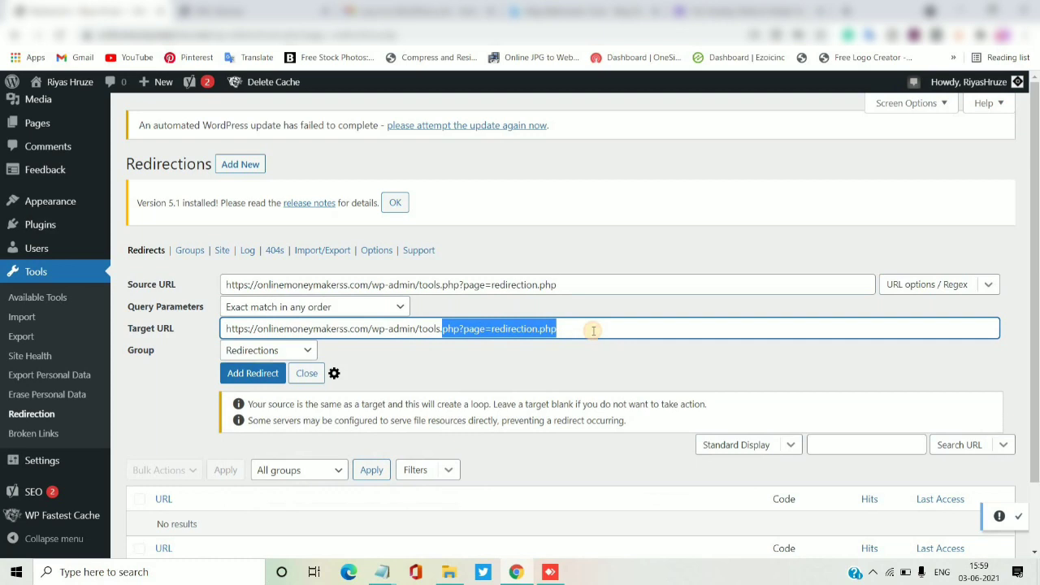
pyautogui.press('BackSpace')
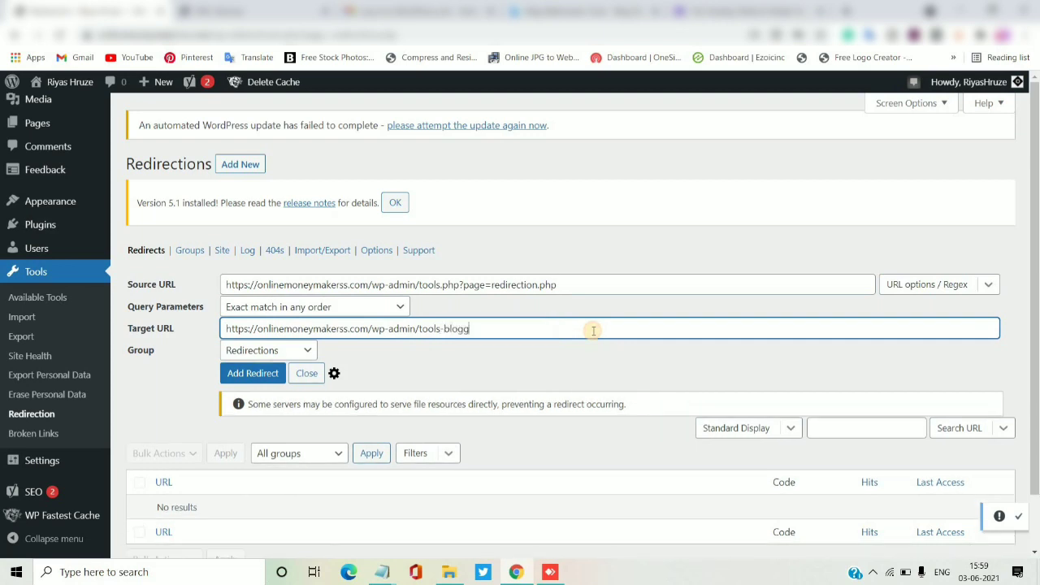
pyautogui.click(250, 379)
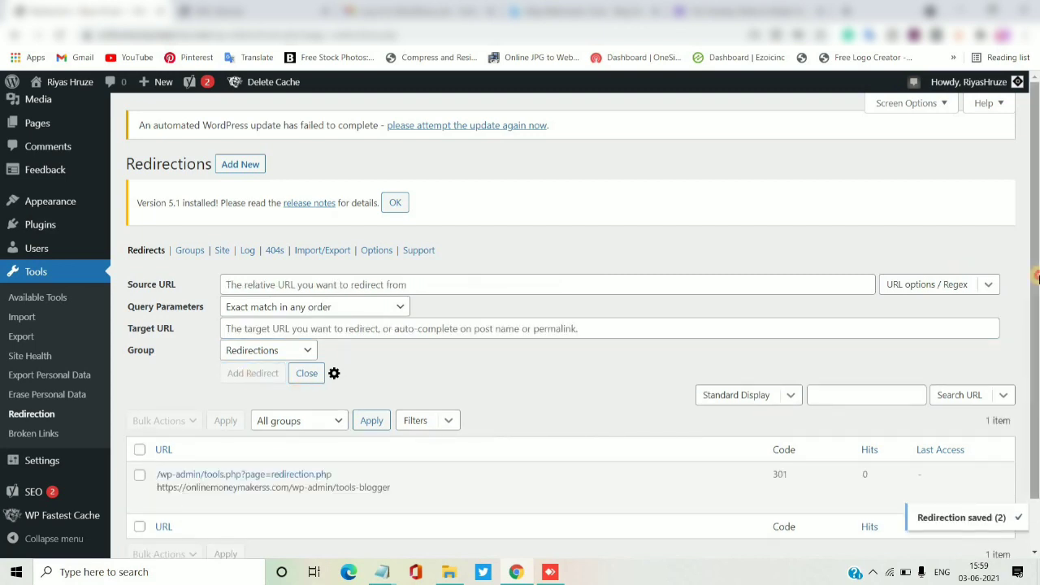
# - Run the redirect check on the tools-blogger entry and close its report
pyautogui.scroll(-1, 1035, 277)
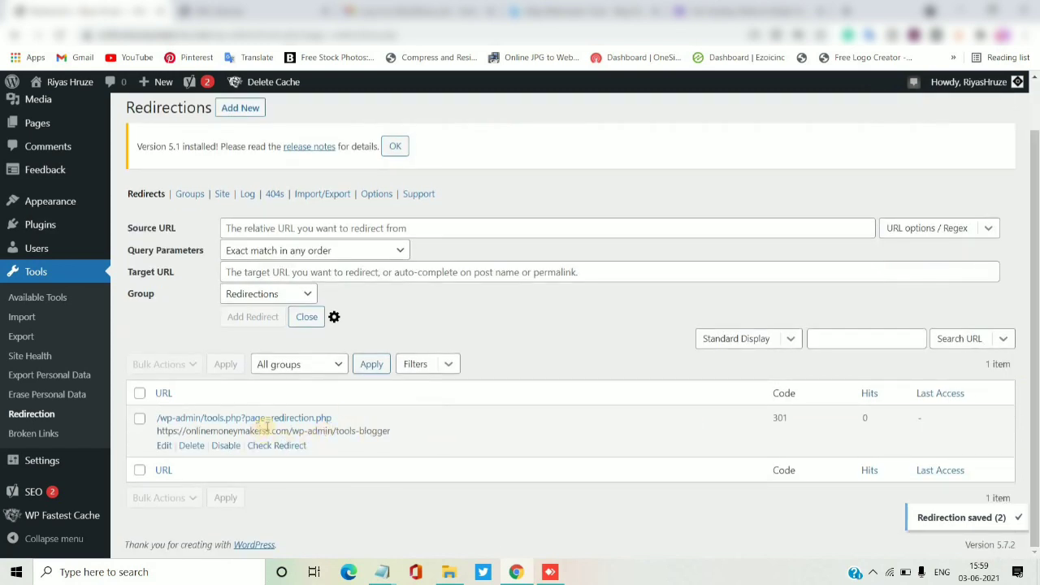
pyautogui.click(286, 447)
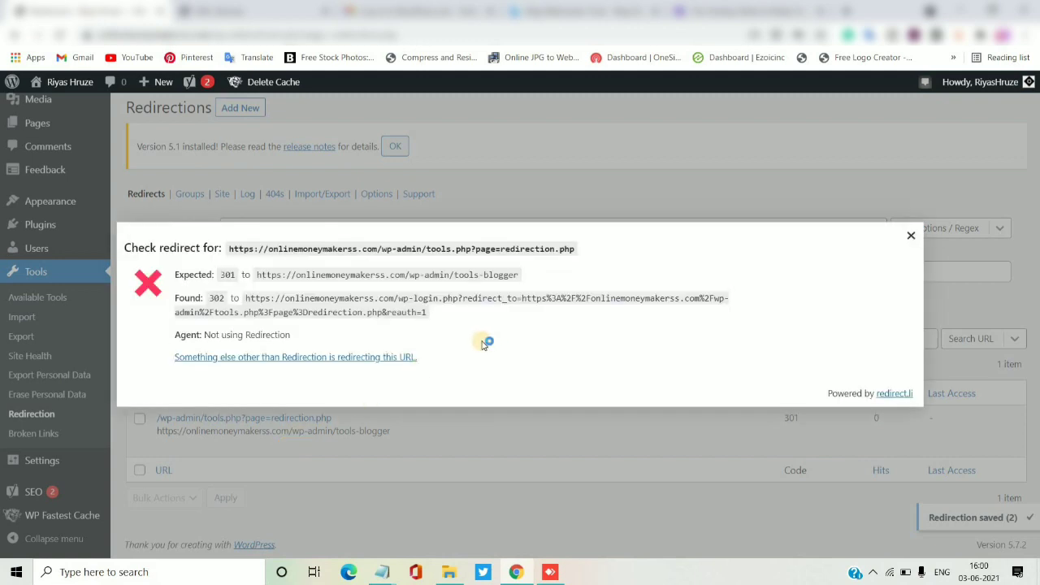
pyautogui.click(910, 236)
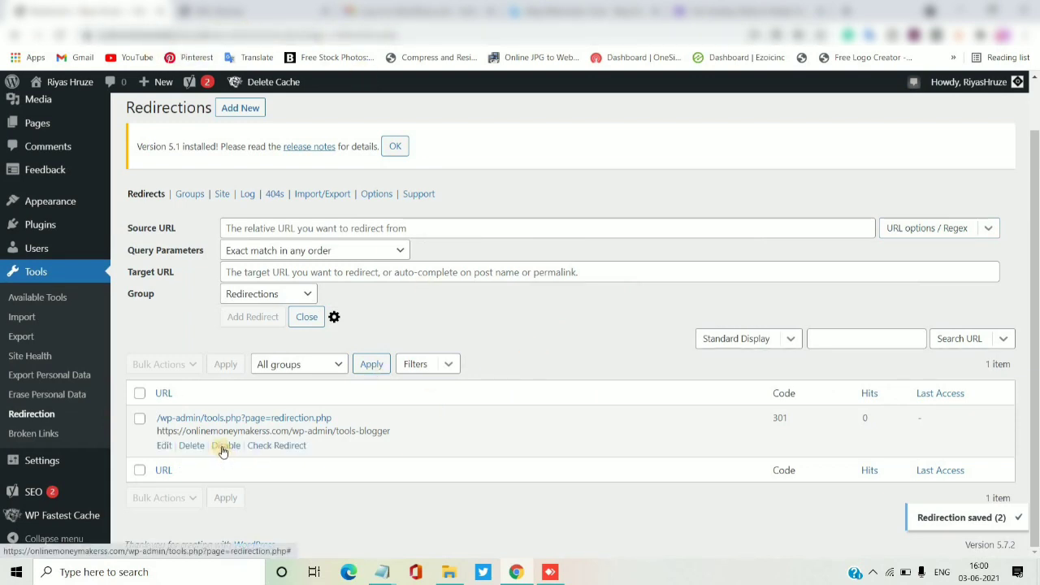
# - Delete the redirect that points to tools-blogger from the redirections list
pyautogui.click(185, 447)
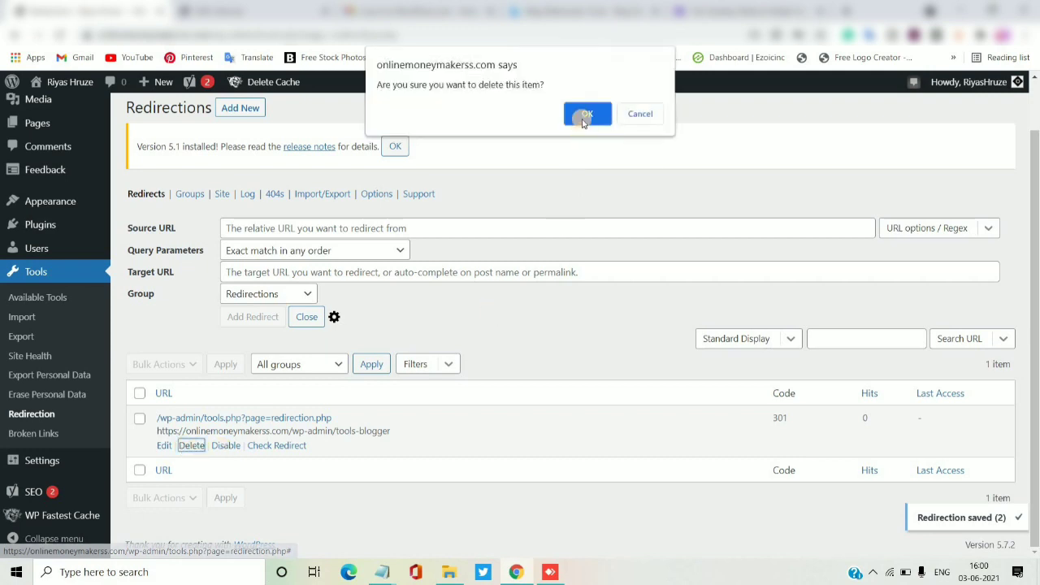
pyautogui.click(586, 115)
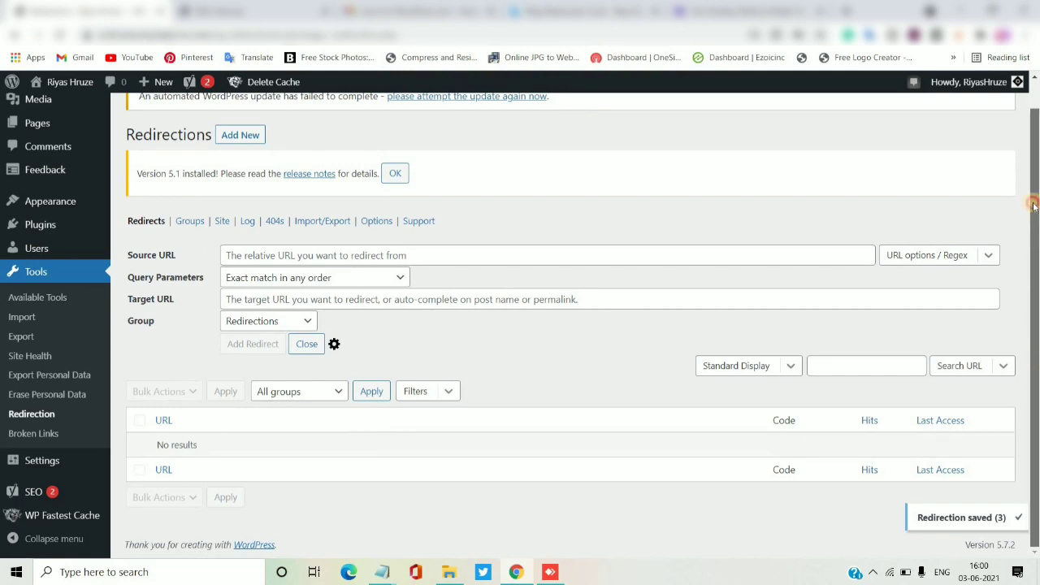
pyautogui.scroll(1, 1031, 201)
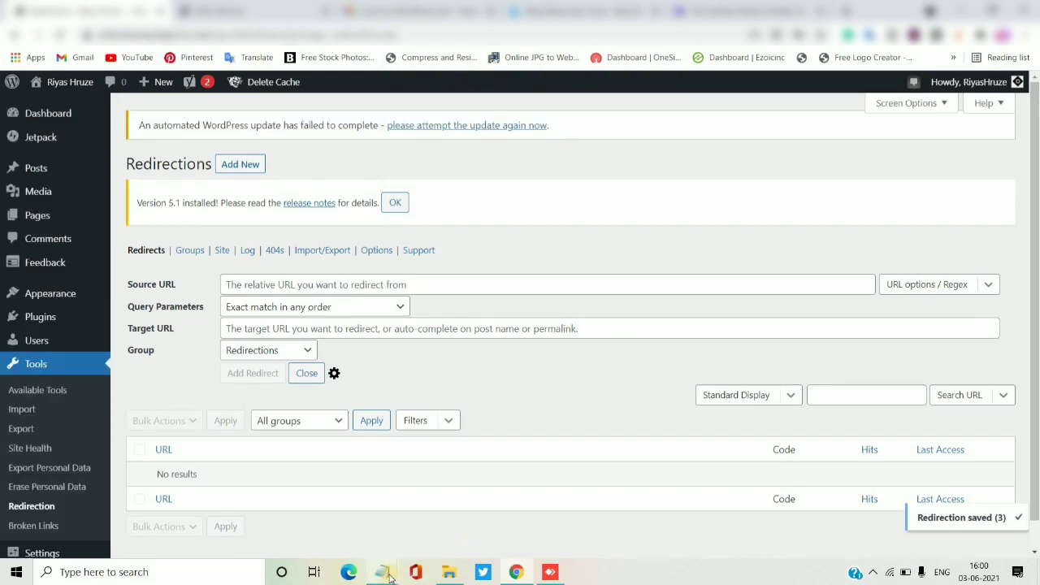
# - Switch to the Notepad plugin list and copy the name "Sassy Social Share"
pyautogui.moveTo(381, 572)
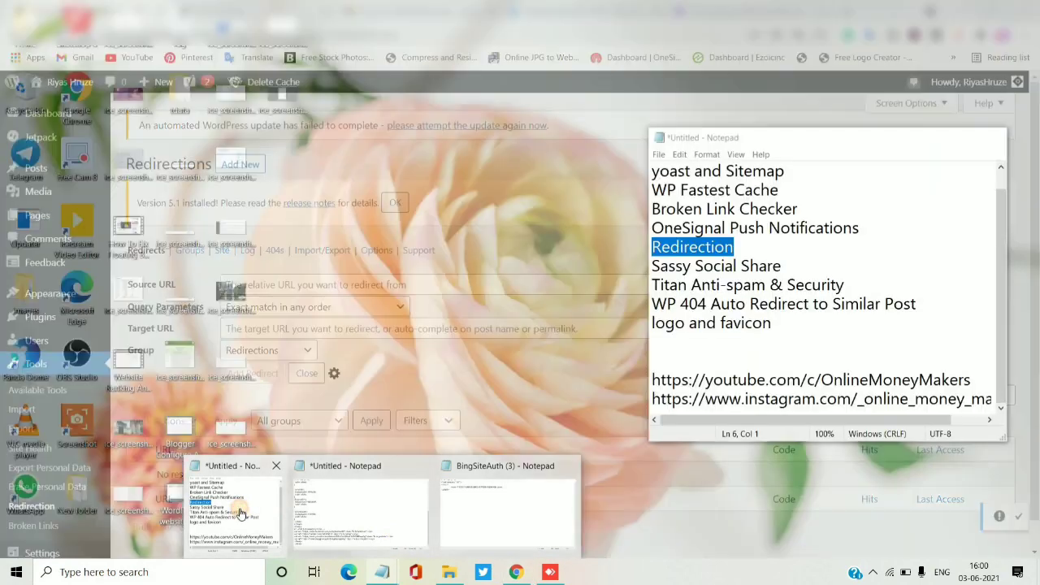
pyautogui.click(240, 509)
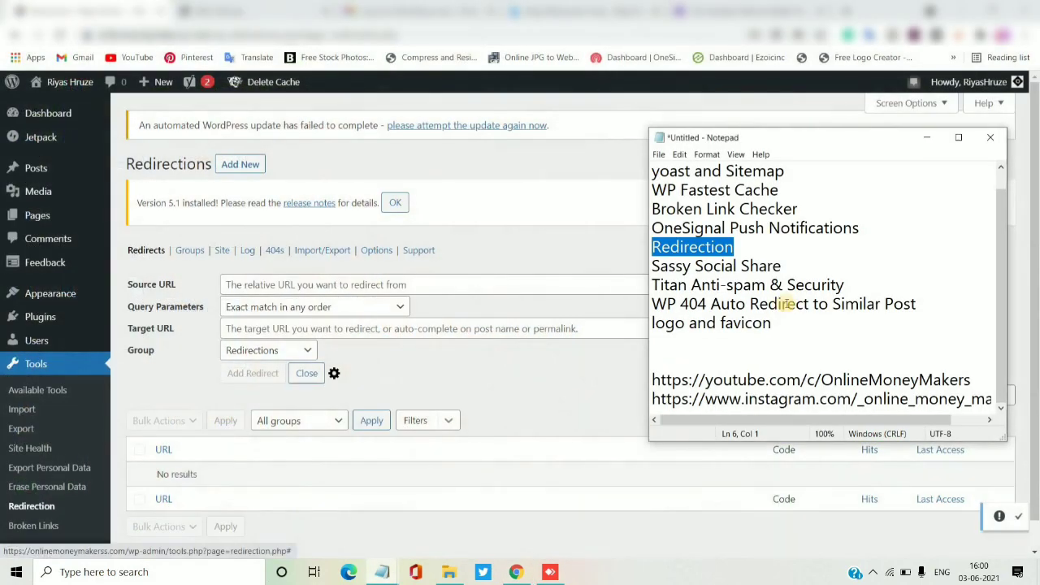
pyautogui.moveTo(791, 265); pyautogui.dragTo(652, 267)
pyautogui.hotkey('ctrl', 'c')
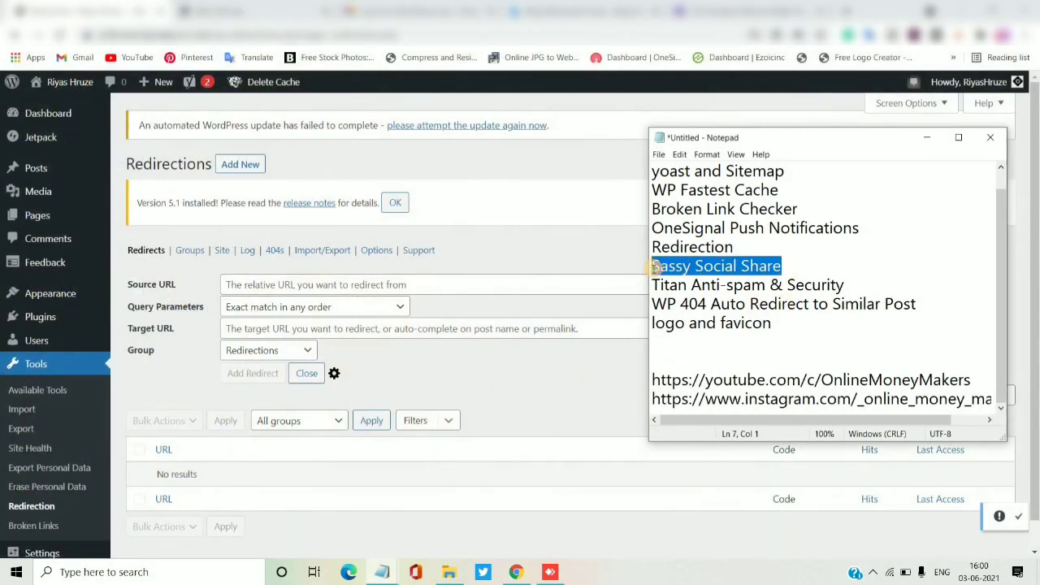
# - Search for "Sassy Social Share" among the installed plugins and on the Add Plugins page
pyautogui.moveTo(81, 326)
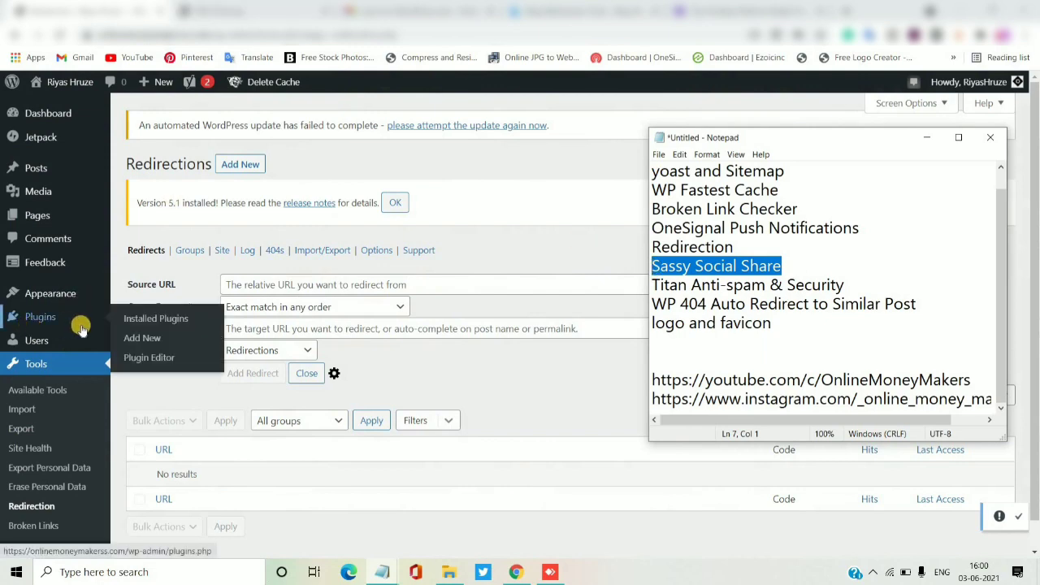
pyautogui.click(151, 319)
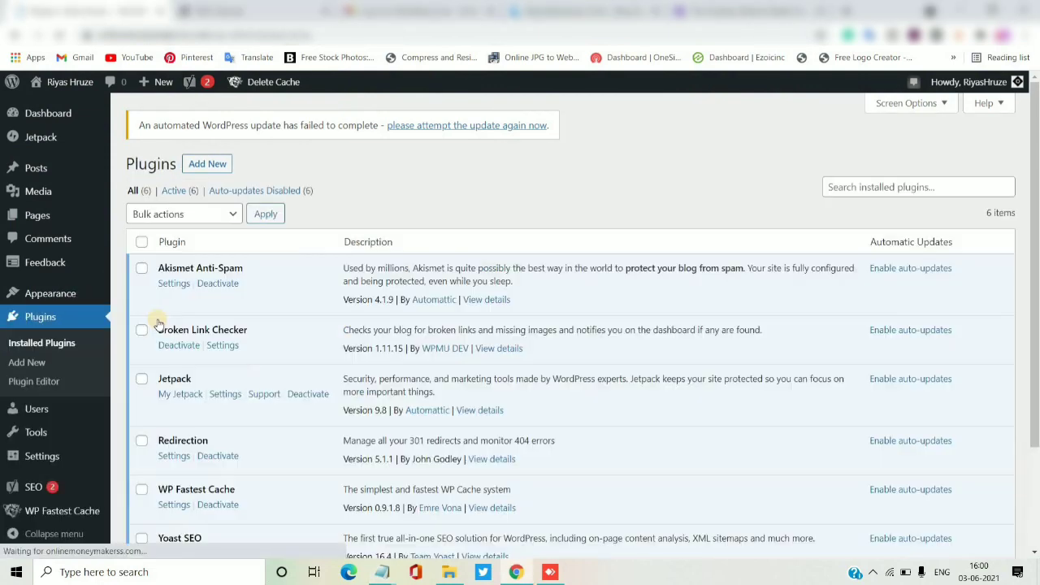
pyautogui.click(857, 188)
pyautogui.hotkey('ctrl', 'v')
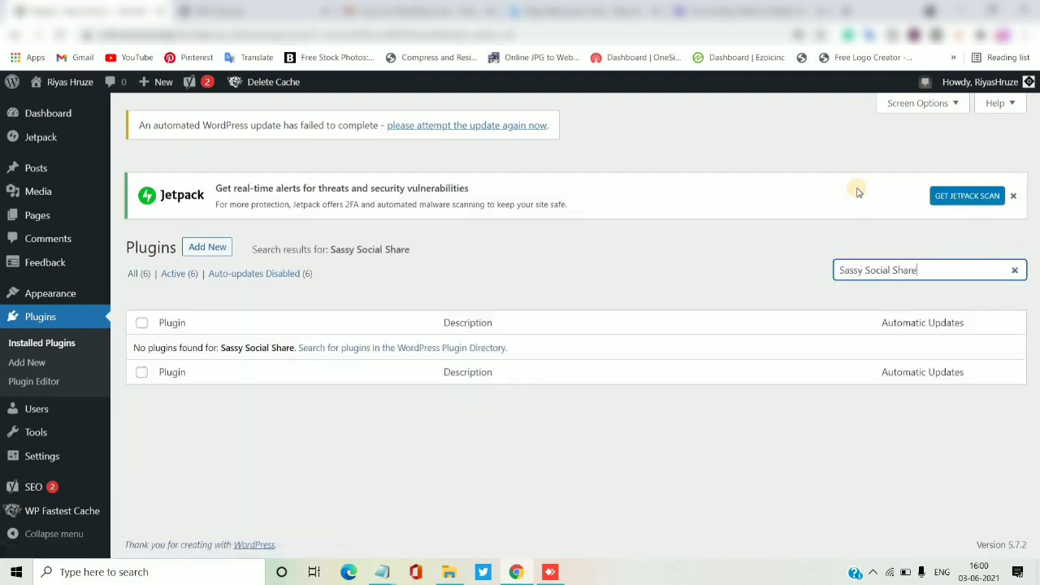
pyautogui.click(202, 248)
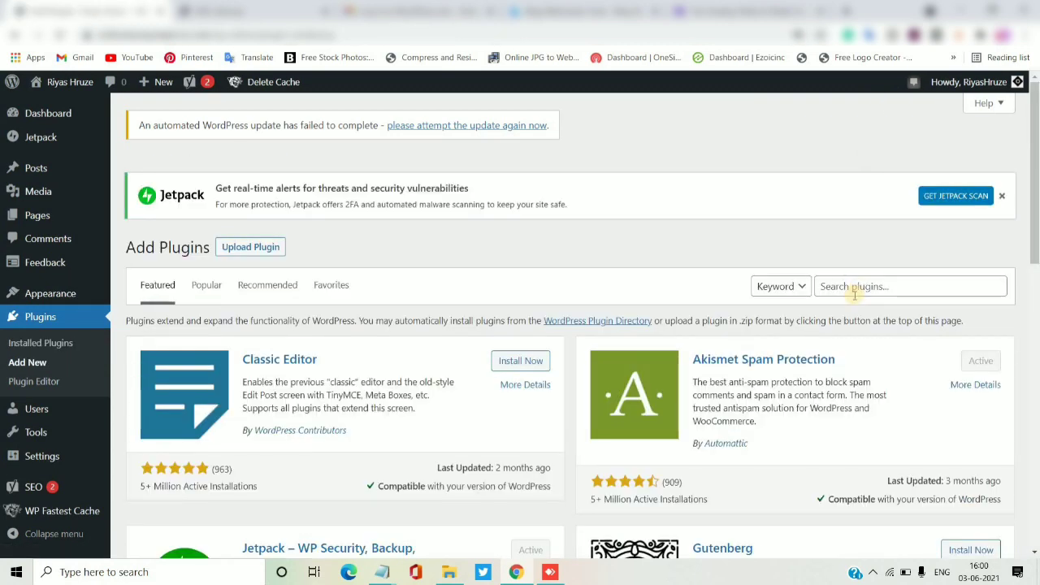
pyautogui.click(853, 291)
pyautogui.hotkey('ctrl', 'v')
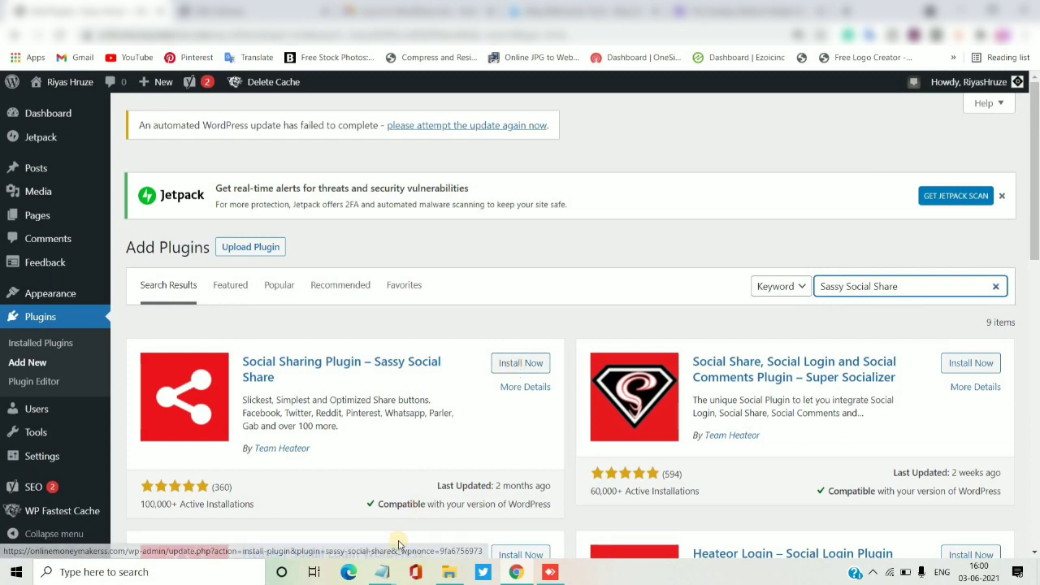
# - Switch to the Notepad plugin list and highlight the "Titan Anti-spam & Security" entry
pyautogui.click(382, 572)
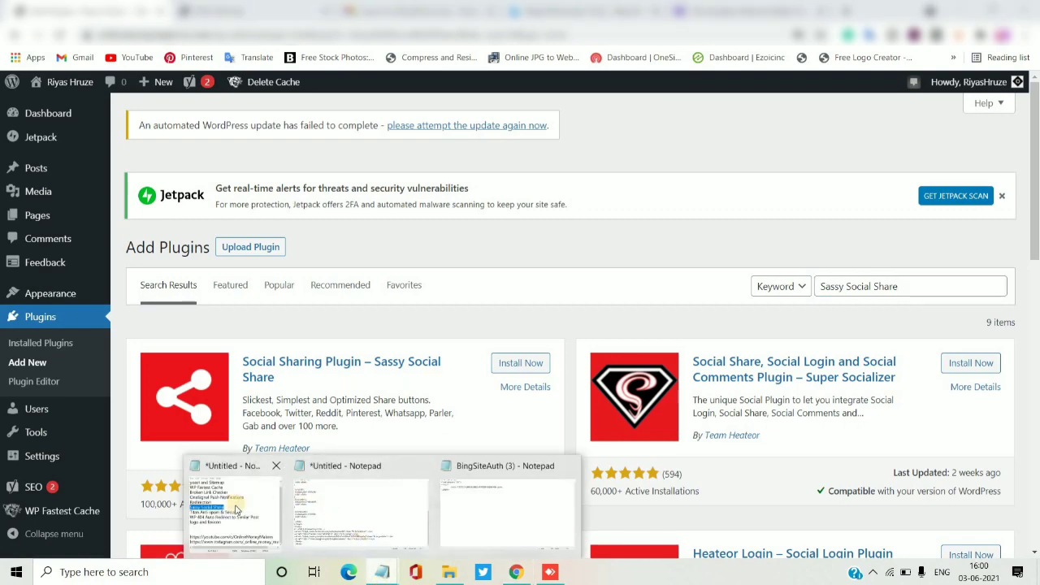
pyautogui.click(236, 528)
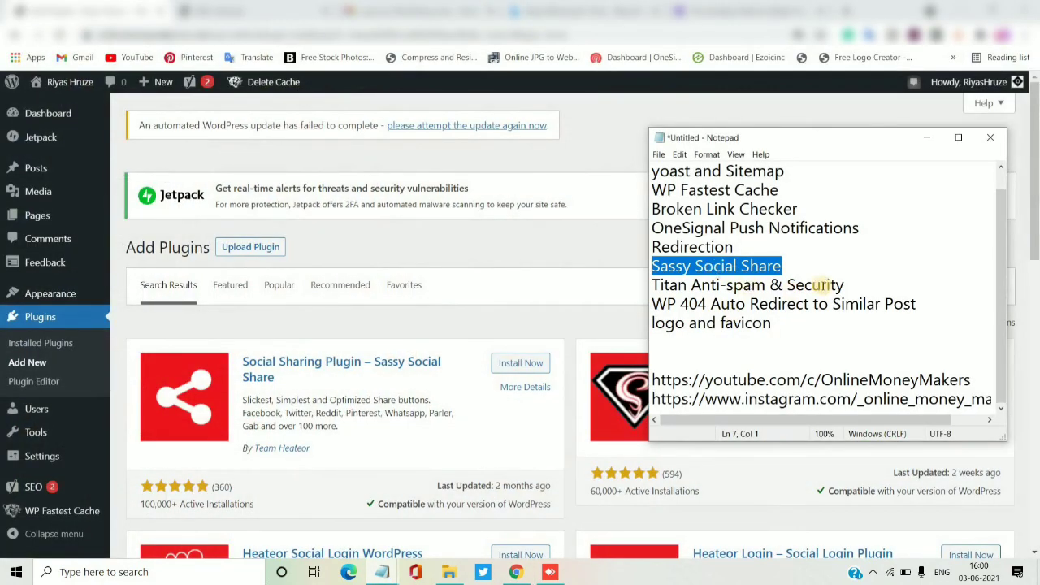
pyautogui.moveTo(847, 285); pyautogui.dragTo(651, 286)
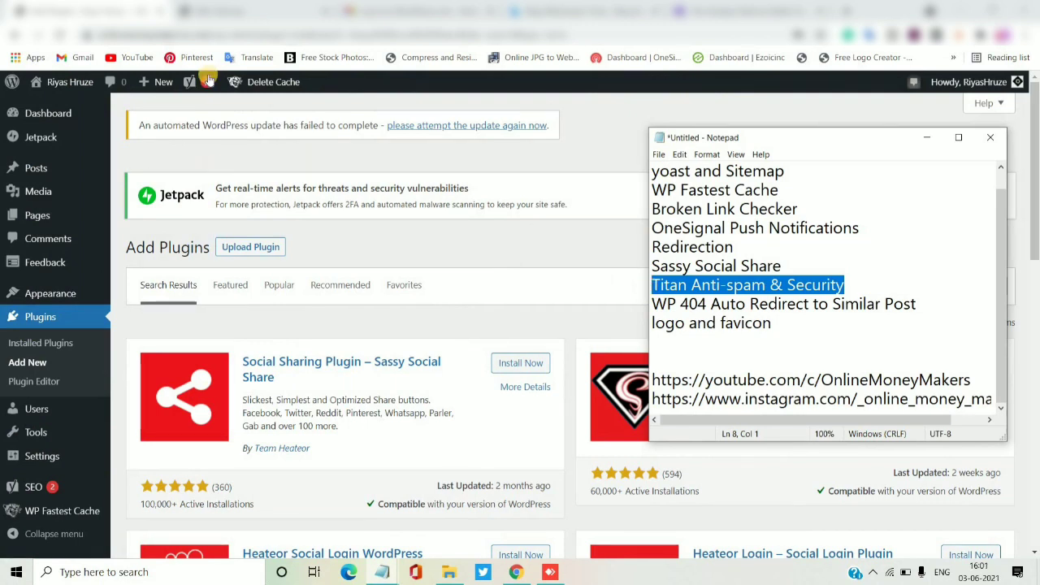
# - Trim the page address to onlinemoneymakerss.com/wp-admin/ and highlight its wp-admin part without loading it
pyautogui.click(96, 36)
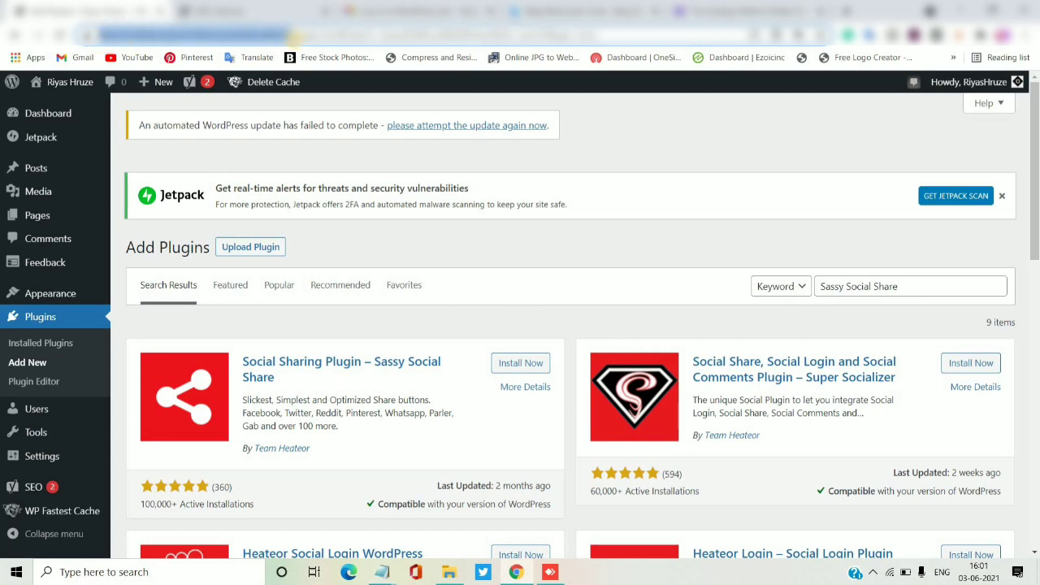
pyautogui.click(290, 38)
pyautogui.moveTo(291, 37); pyautogui.dragTo(687, 39)
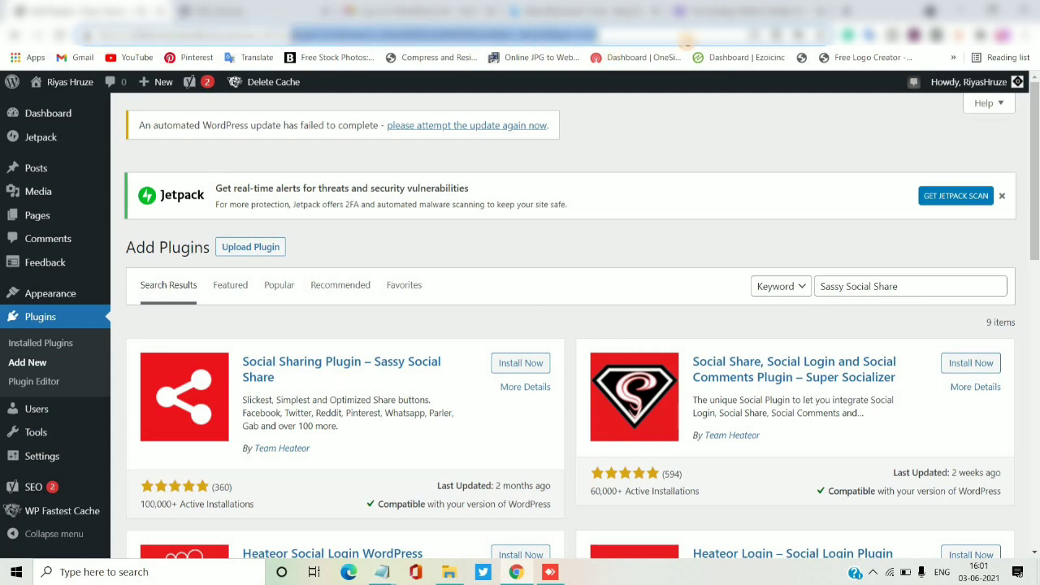
pyautogui.press('BackSpace')
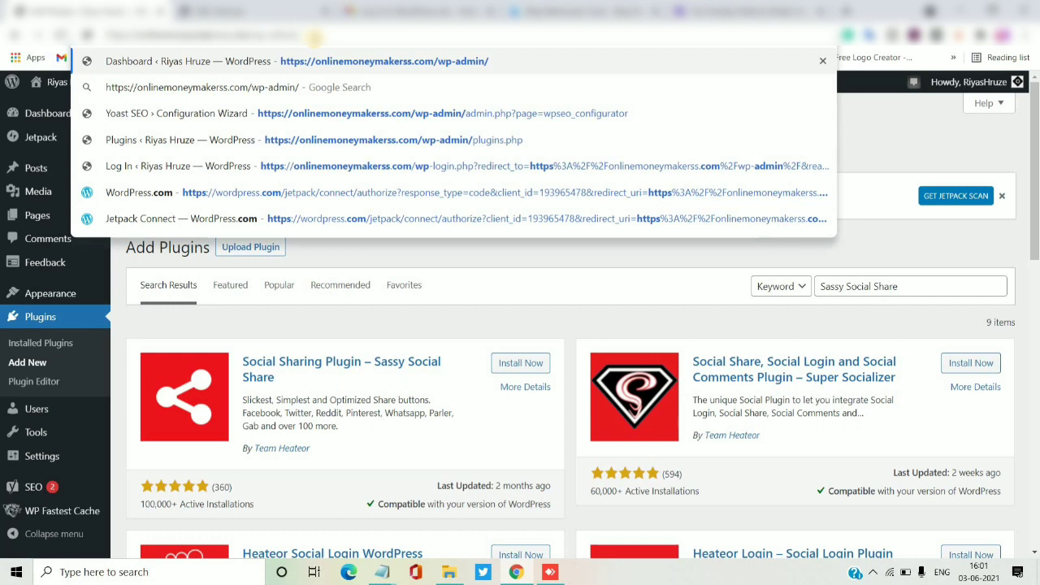
pyautogui.moveTo(314, 38); pyautogui.dragTo(249, 37)
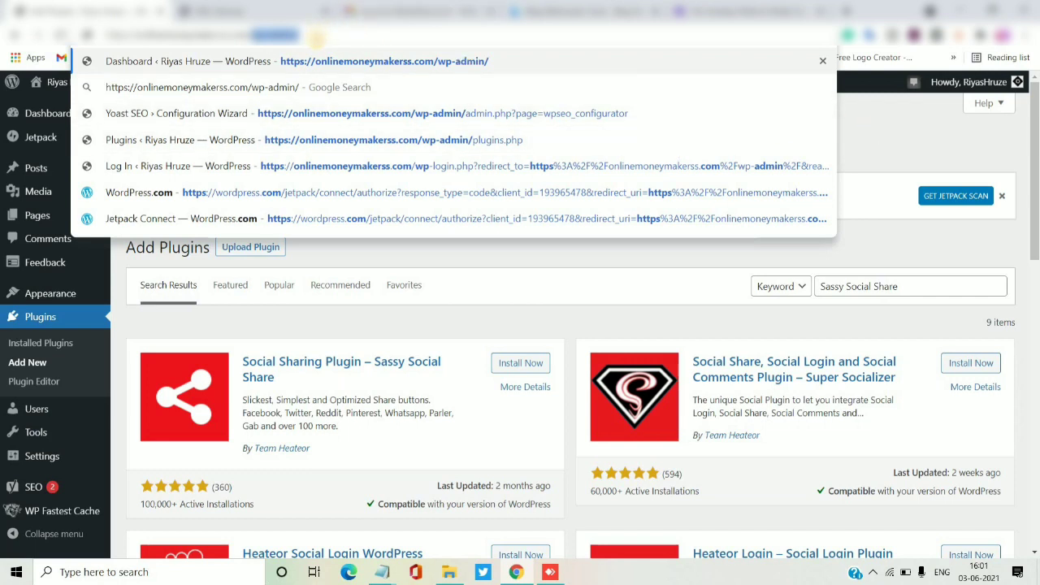
pyautogui.click(881, 132)
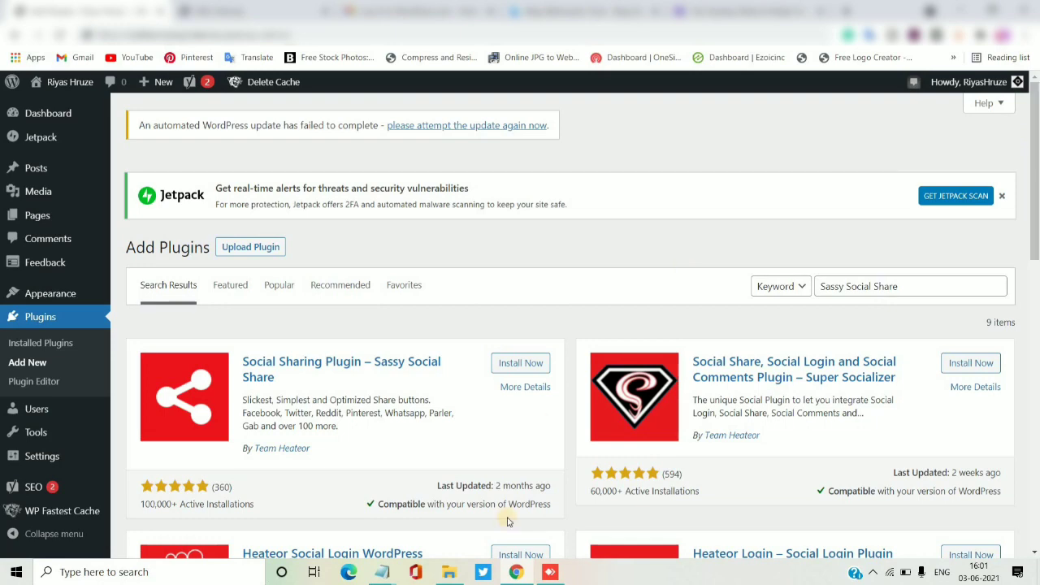
# - Switch to the Notepad plugin list and copy the name "WP 404 Auto Redirect to Similar Post"
pyautogui.moveTo(382, 572)
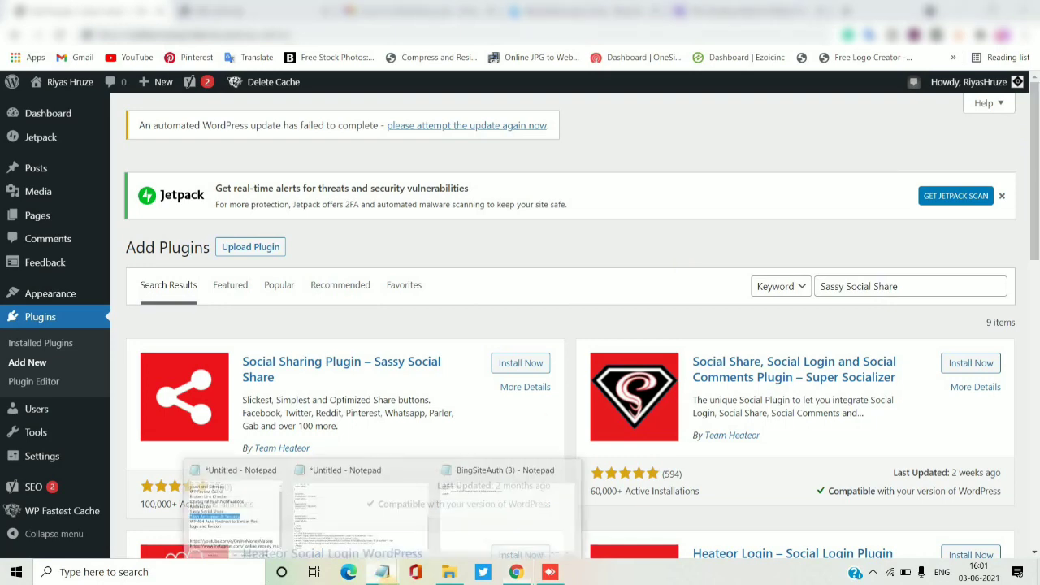
pyautogui.click(272, 524)
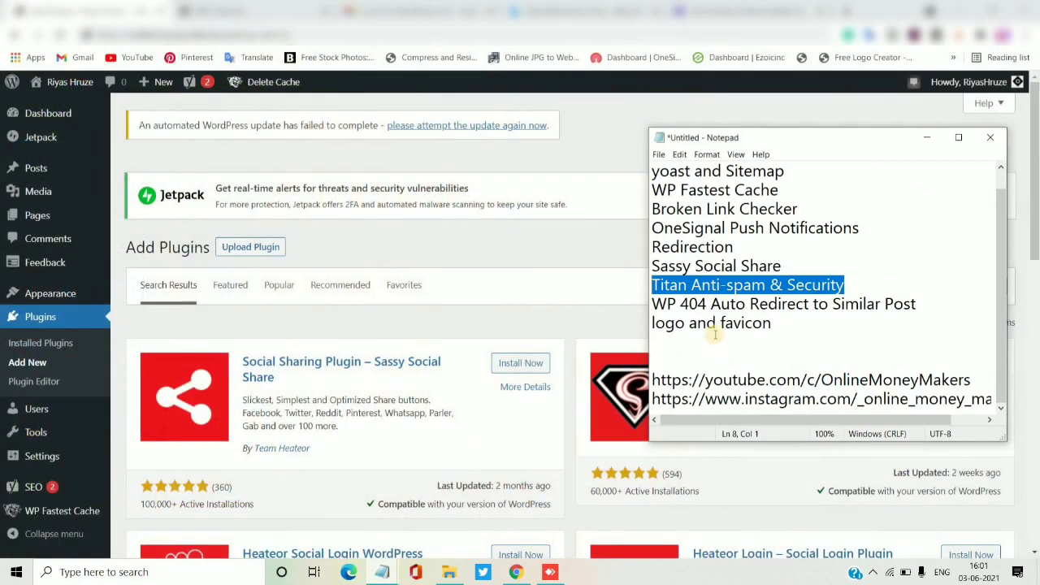
pyautogui.click(655, 304)
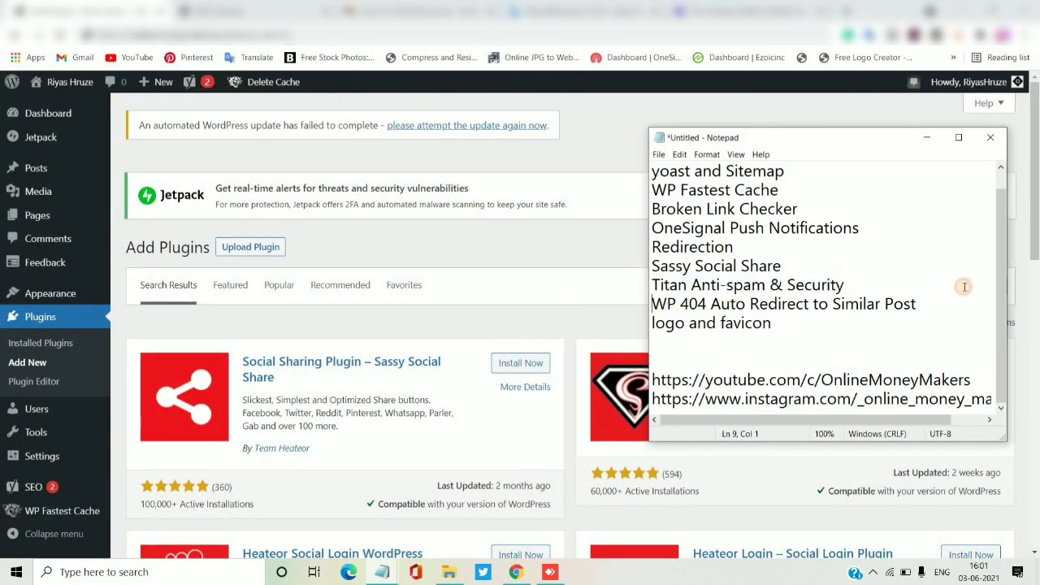
pyautogui.keyDown('shift'); pyautogui.click(955, 302); pyautogui.keyUp('shift')
pyautogui.hotkey('ctrl', 'c')
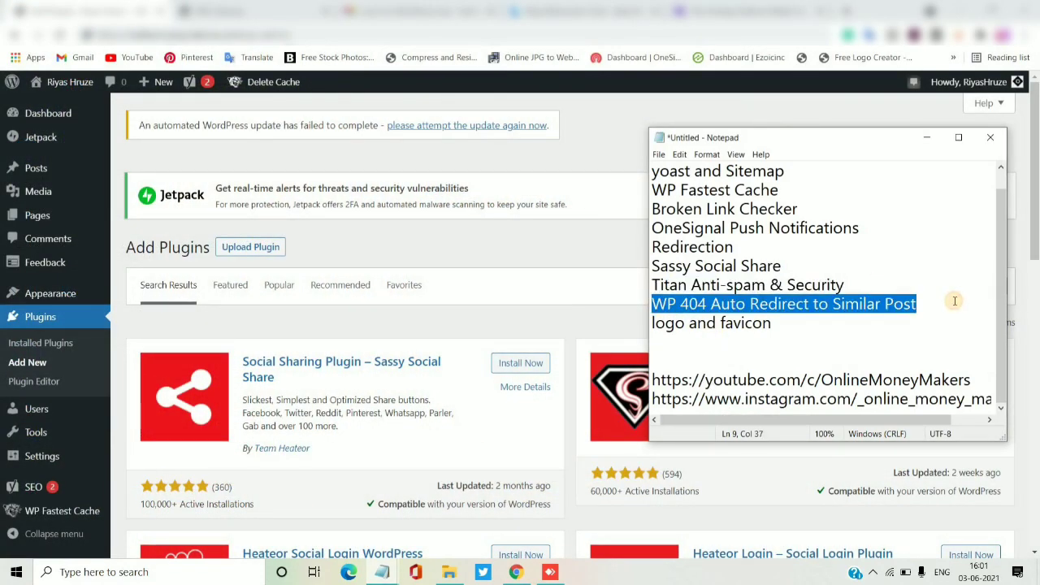
# - Search the Add Plugins page in the browser for "WP 404 Auto Redirect to Similar Post"
pyautogui.click(532, 252)
pyautogui.click(924, 286)
pyautogui.hotkey('ctrl', 'a')
pyautogui.hotkey('ctrl', 'v')
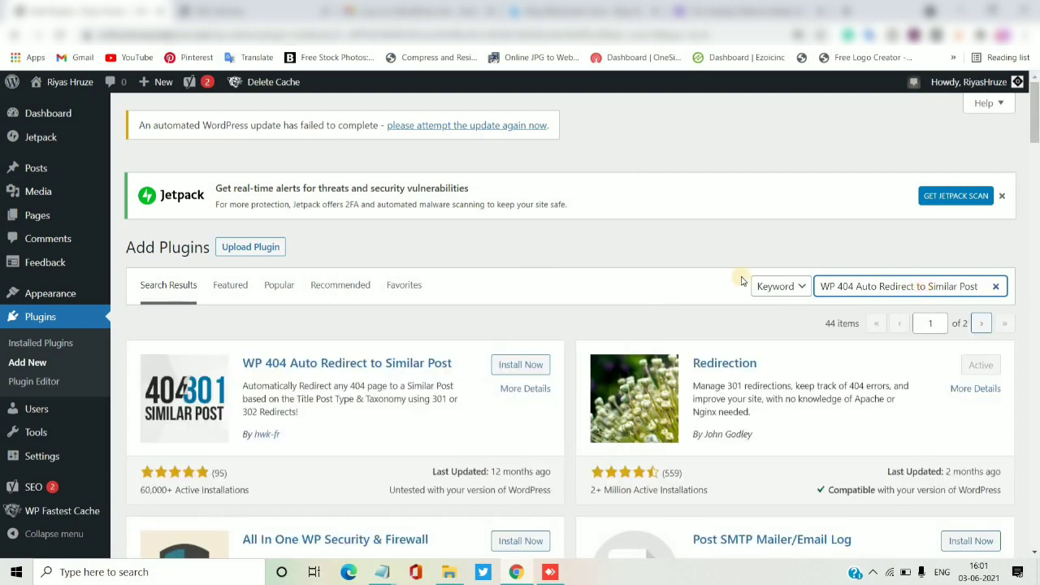
# - Enter a random path after onlinemoneymakerss.com/ as an example of a nonexistent address, and erase it without loading it
pyautogui.moveTo(211, 37); pyautogui.dragTo(735, 49)
pyautogui.press('BackSpace')
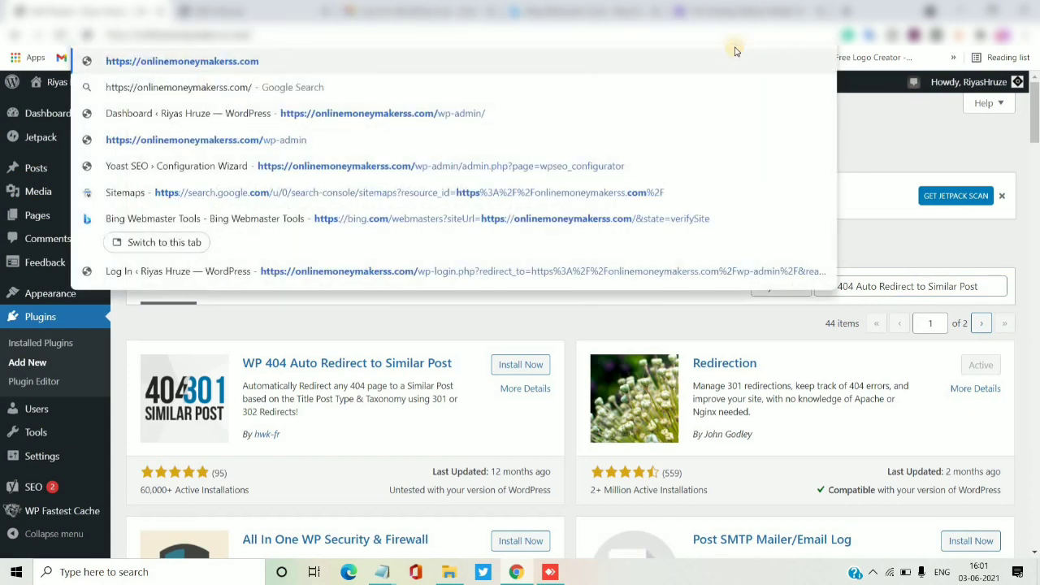
pyautogui.write('40')
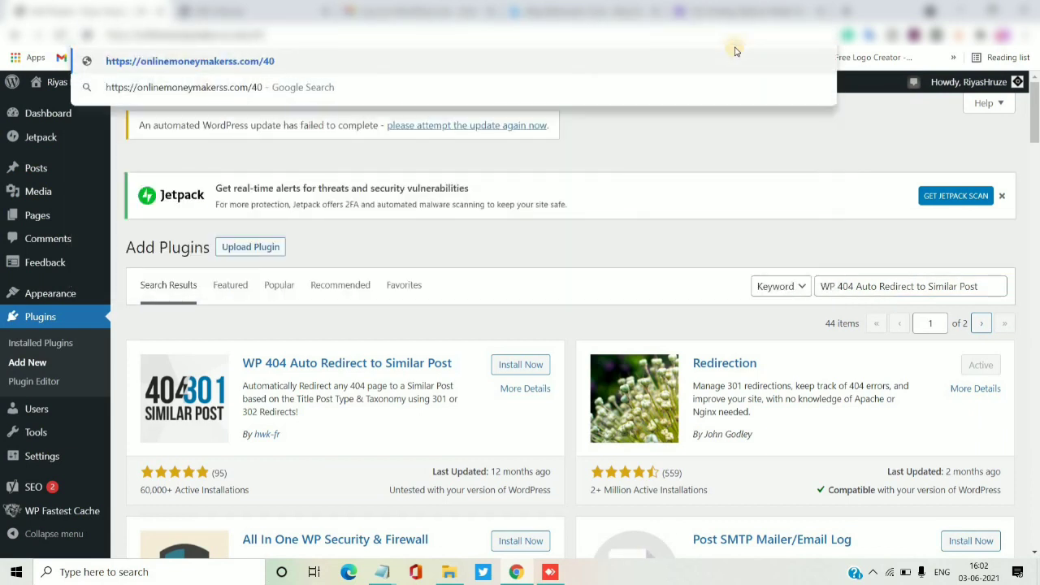
pyautogui.write('fglam x;lm')
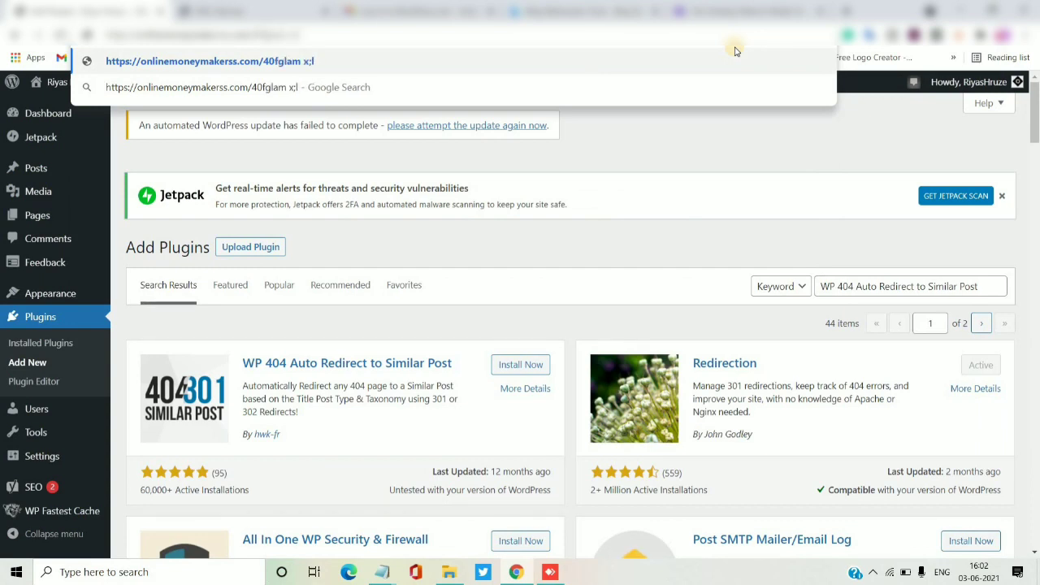
pyautogui.press('BackSpace')
pyautogui.press('BackSpace')
pyautogui.press('BackSpace')
pyautogui.press('BackSpace')
pyautogui.press('BackSpace')
pyautogui.press('BackSpace')
pyautogui.press('BackSpace')
pyautogui.press('BackSpace')
pyautogui.press('BackSpace')
pyautogui.press('BackSpace')
pyautogui.press('BackSpace')
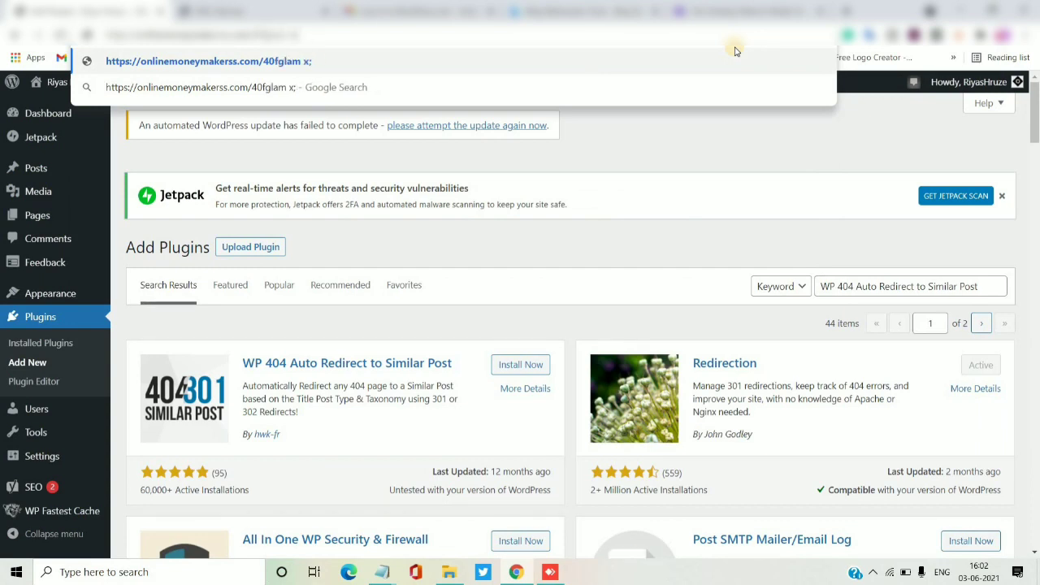
pyautogui.press('BackSpace')
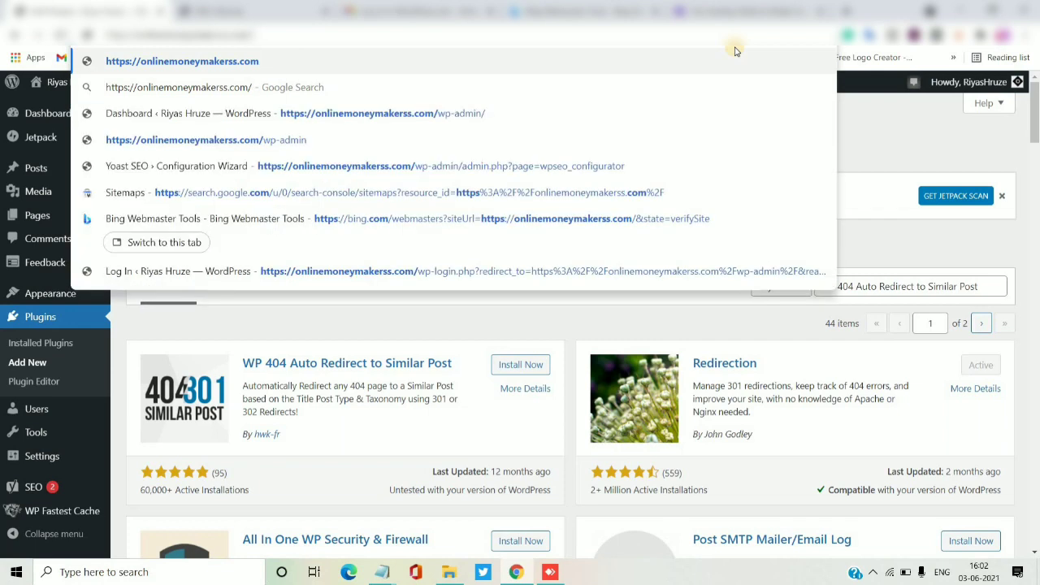
pyautogui.click(497, 321)
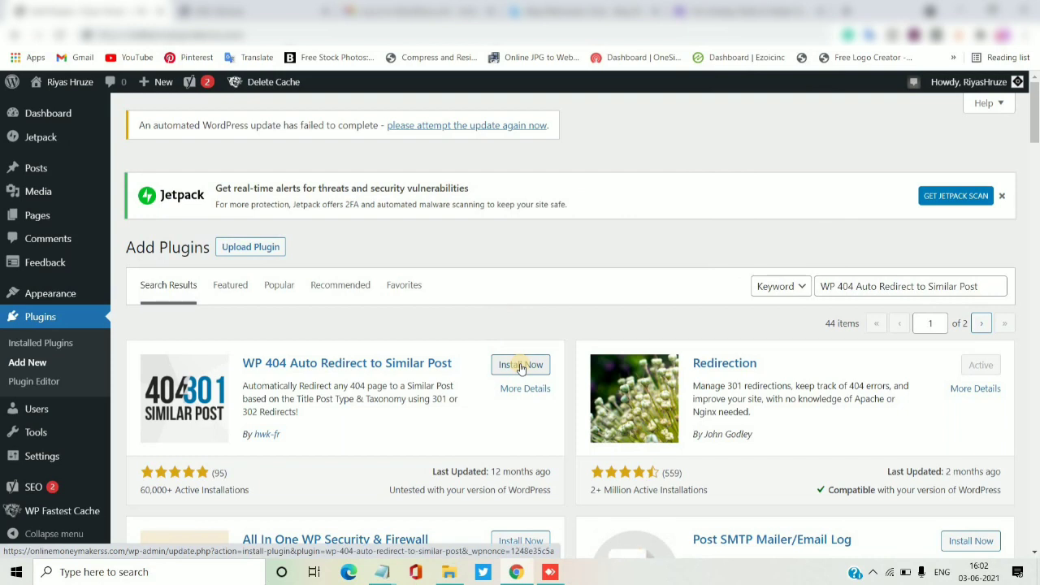
# - Install and activate the WP 404 Auto Redirect to Similar Post plugin, and check it in the installed plugins list
pyautogui.click(520, 365)
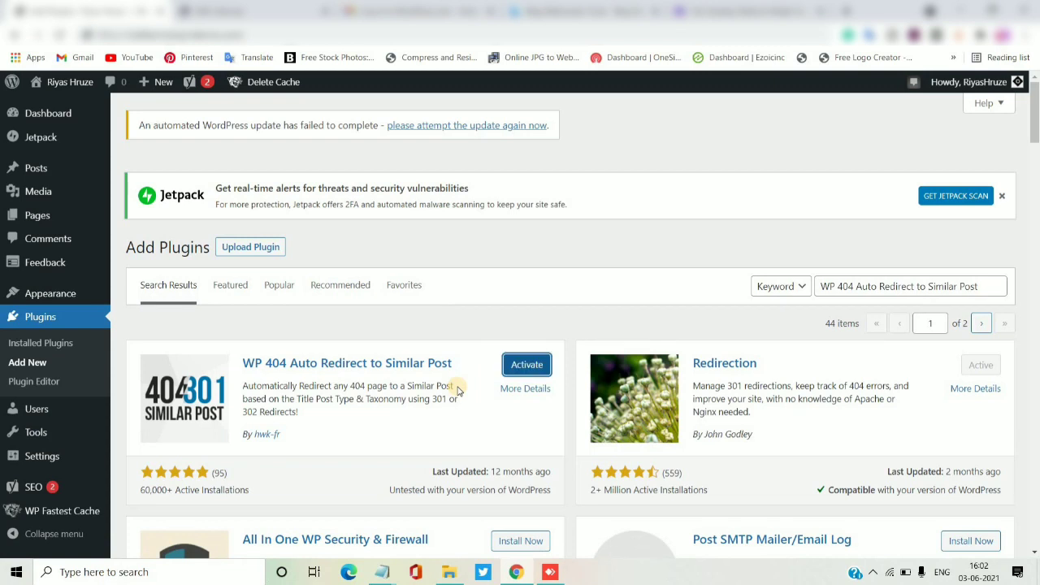
pyautogui.click(520, 366)
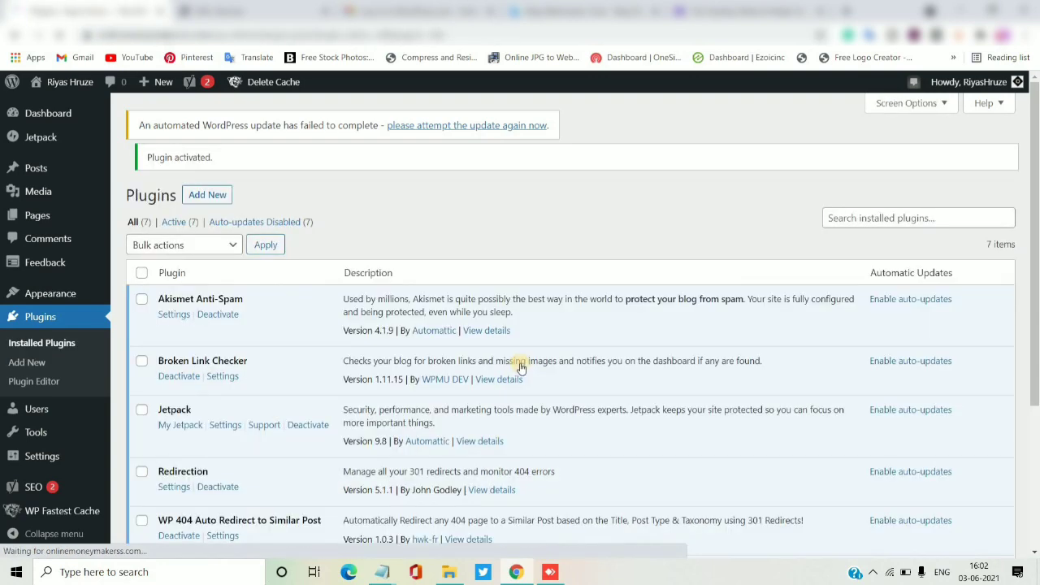
pyautogui.moveTo(1037, 246); pyautogui.dragTo(1019, 325)
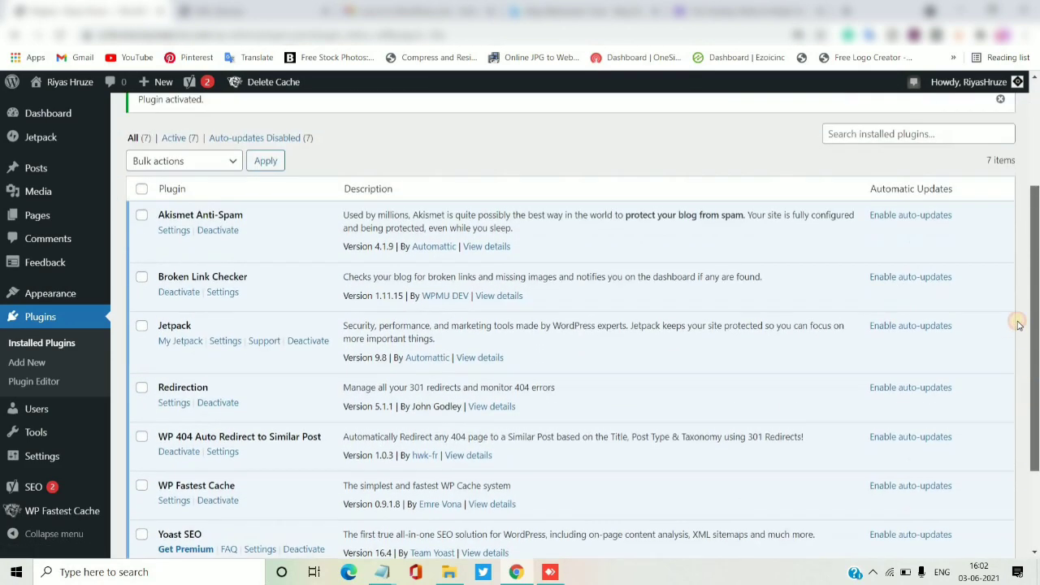
pyautogui.scroll(3, 1018, 325)
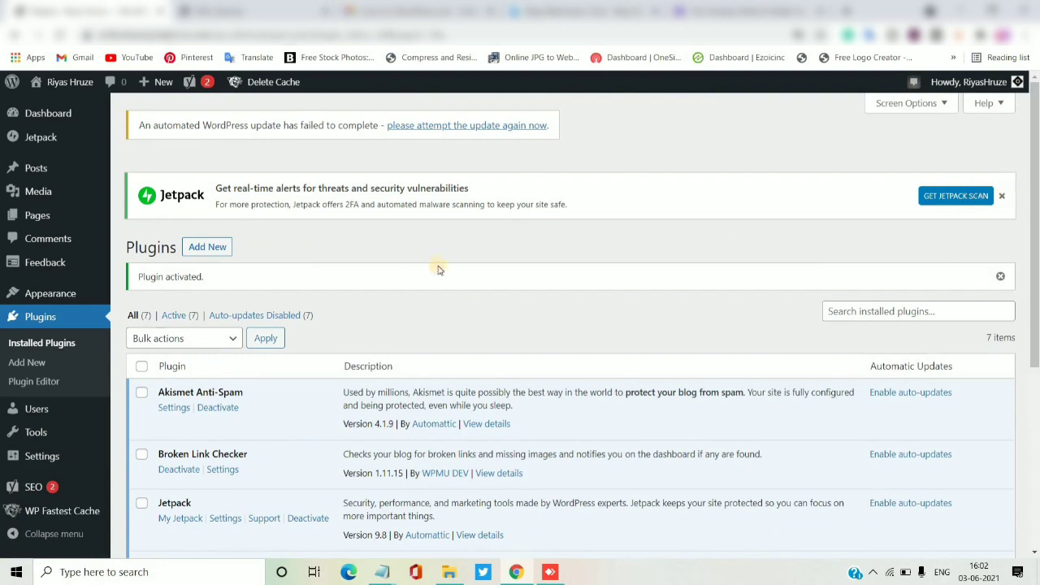
# - Switch to the Notepad plugin list, highlight the "logo and favicon" entry, and return to the browser
pyautogui.click(382, 576)
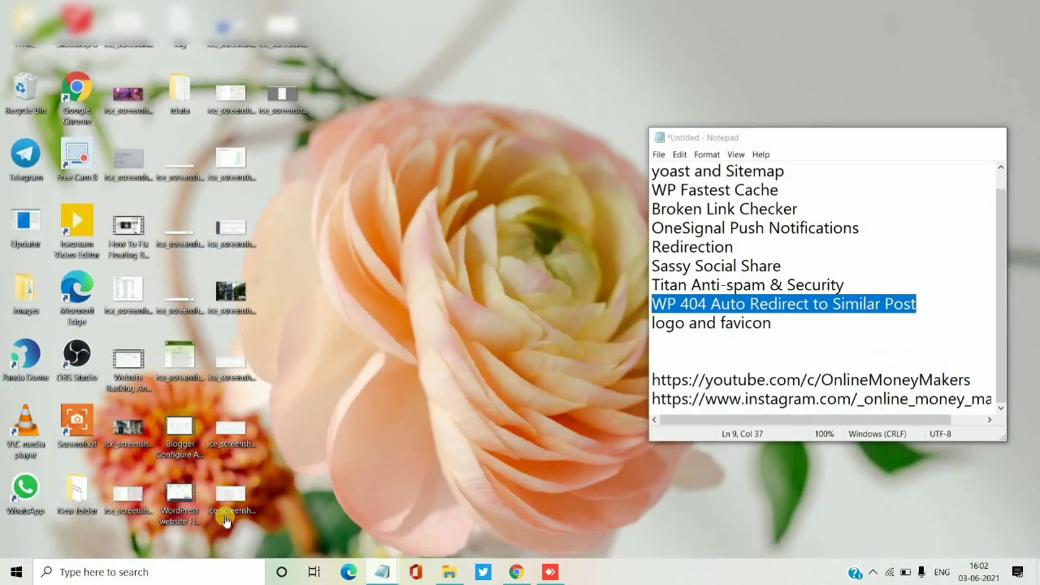
pyautogui.click(231, 516)
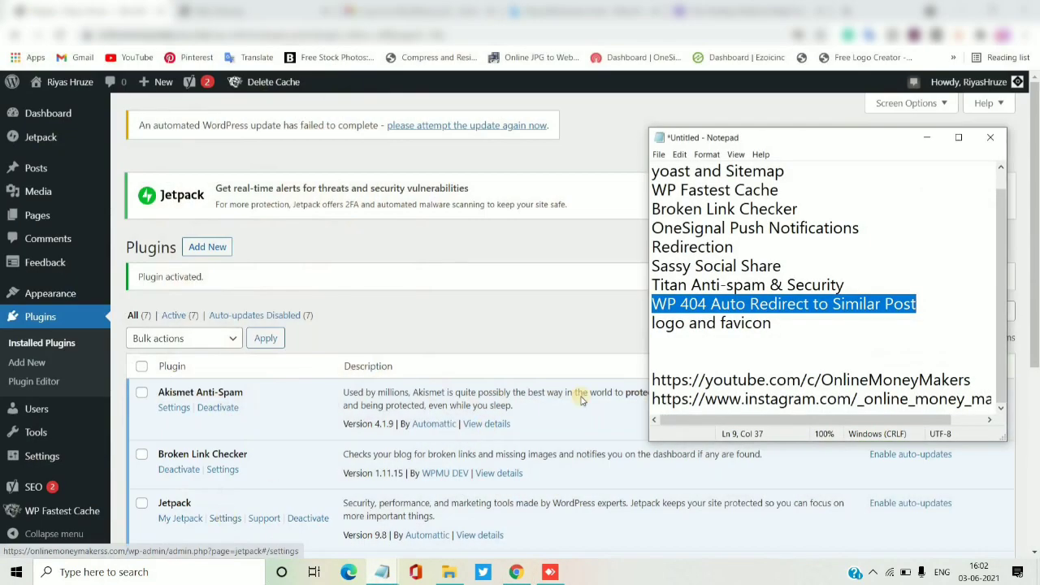
pyautogui.click(772, 322)
pyautogui.keyDown('shift'); pyautogui.click(652, 324); pyautogui.keyUp('shift')
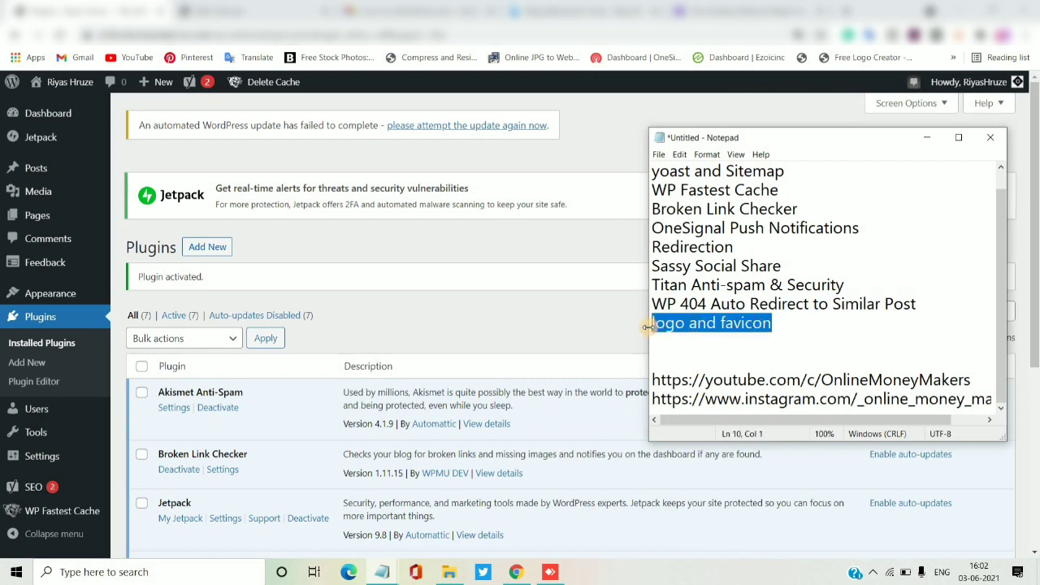
pyautogui.click(594, 331)
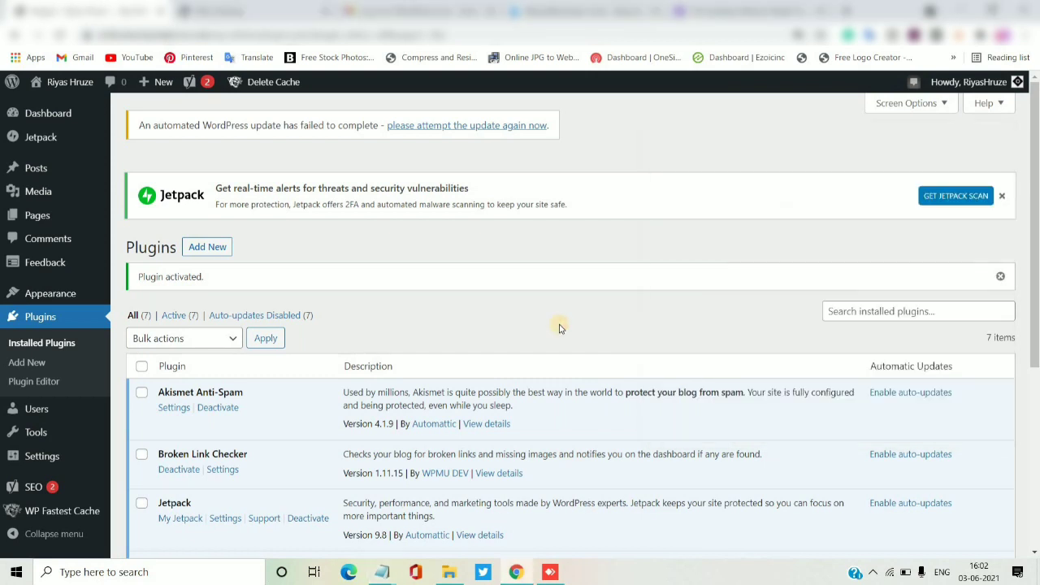
# - Open the theme customizer and view the logo and site icon options under Site Identity
pyautogui.moveTo(64, 292)
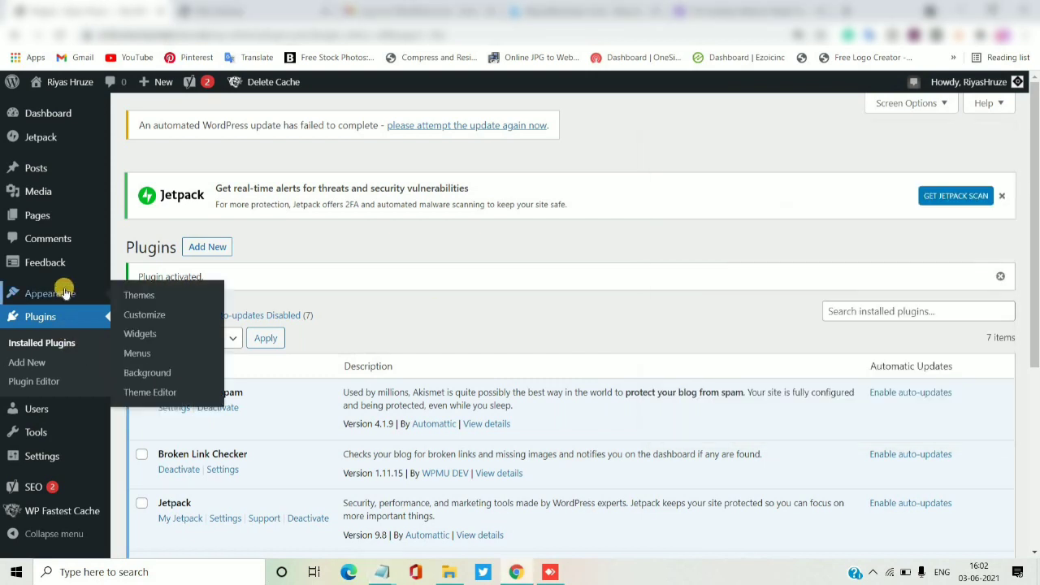
pyautogui.click(149, 314)
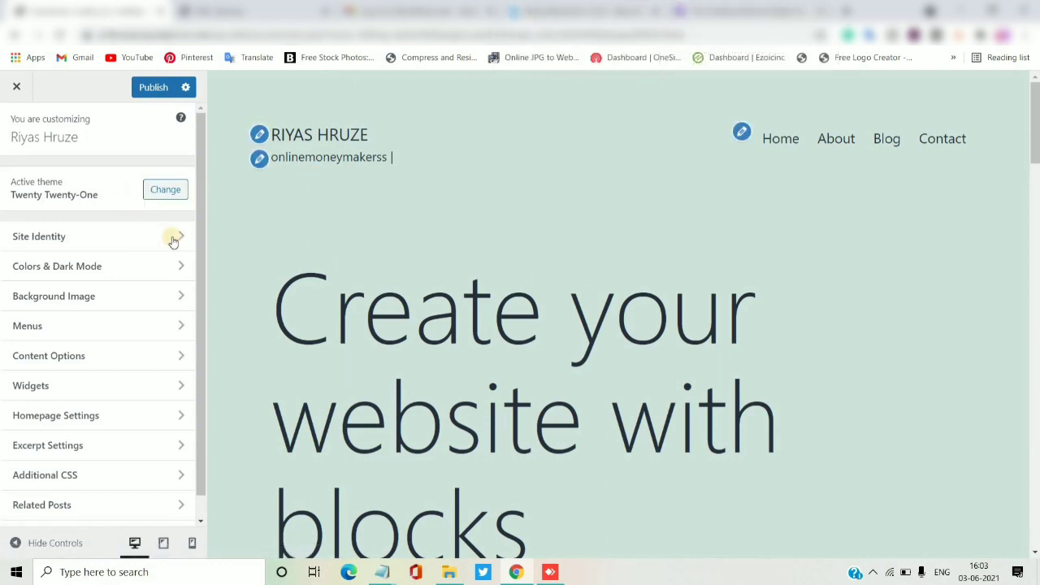
pyautogui.click(181, 238)
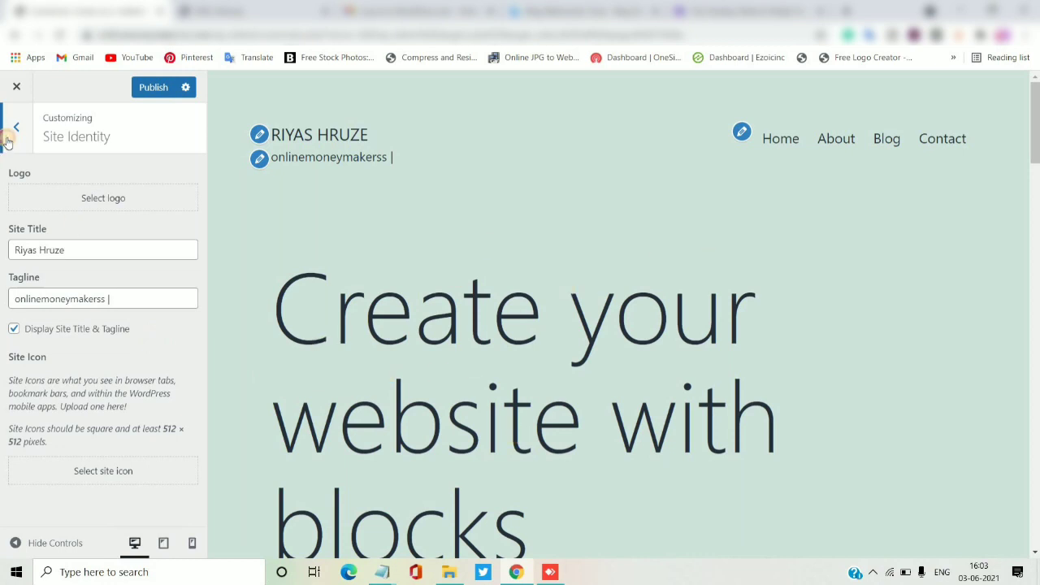
pyautogui.click(12, 130)
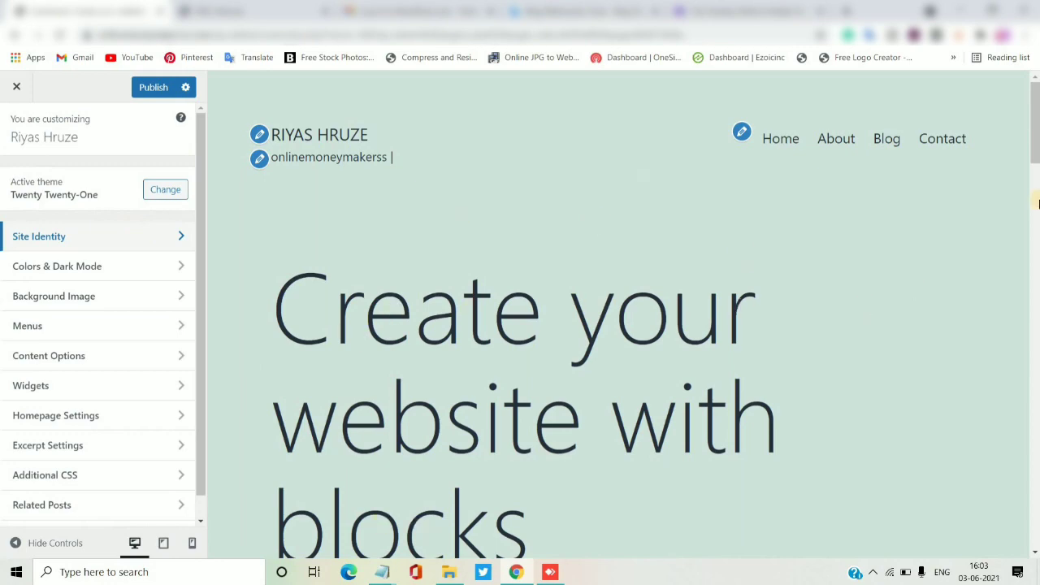
# - Leave the customizer without publishing and look through the installed plugins list
pyautogui.moveTo(1036, 154)
pyautogui.mouseDown()
pyautogui.moveTo(1039, 500)
pyautogui.moveTo(1037, 136)
pyautogui.mouseUp()
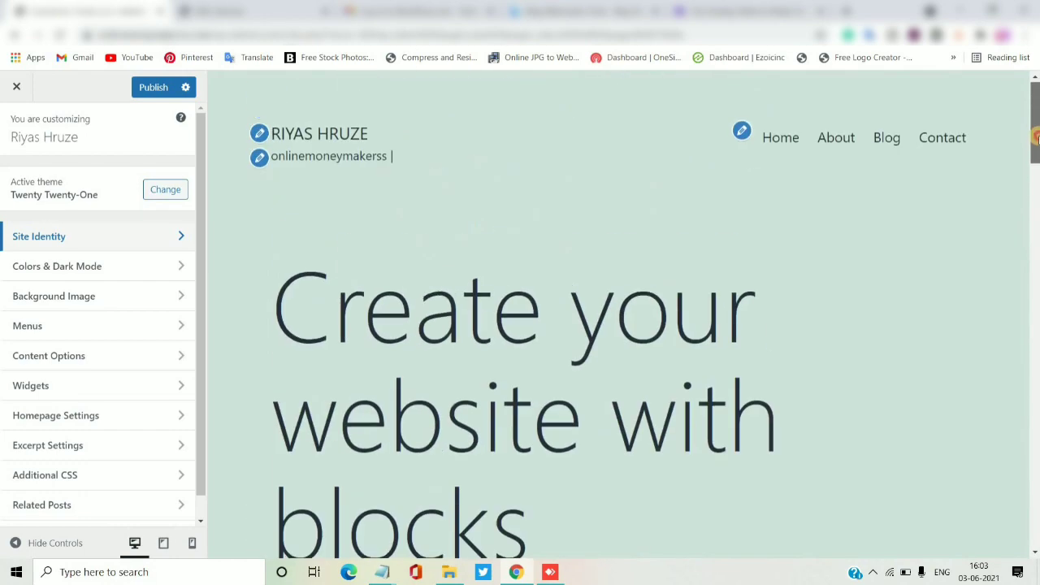
pyautogui.click(12, 87)
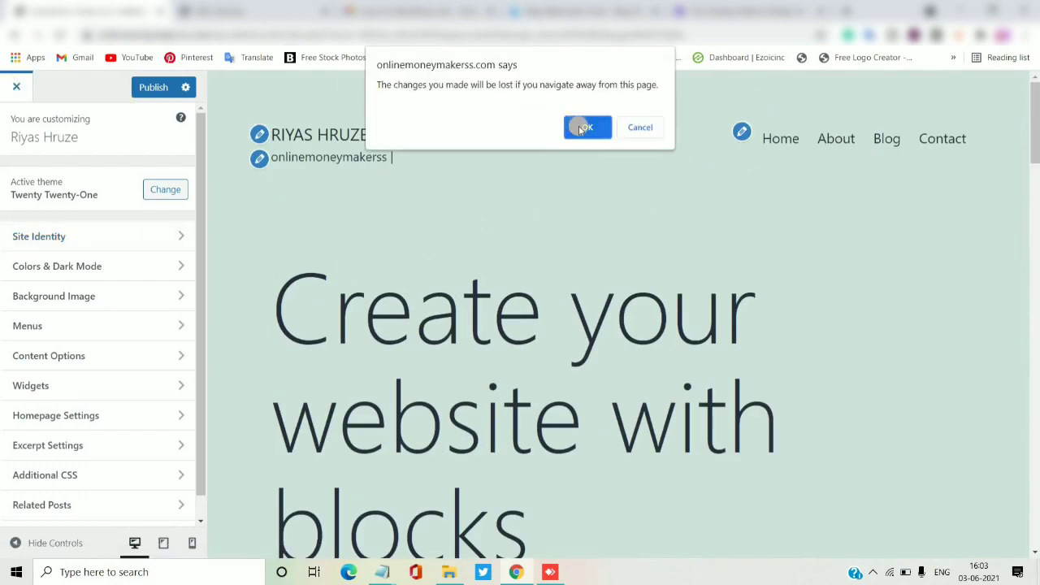
pyautogui.click(582, 129)
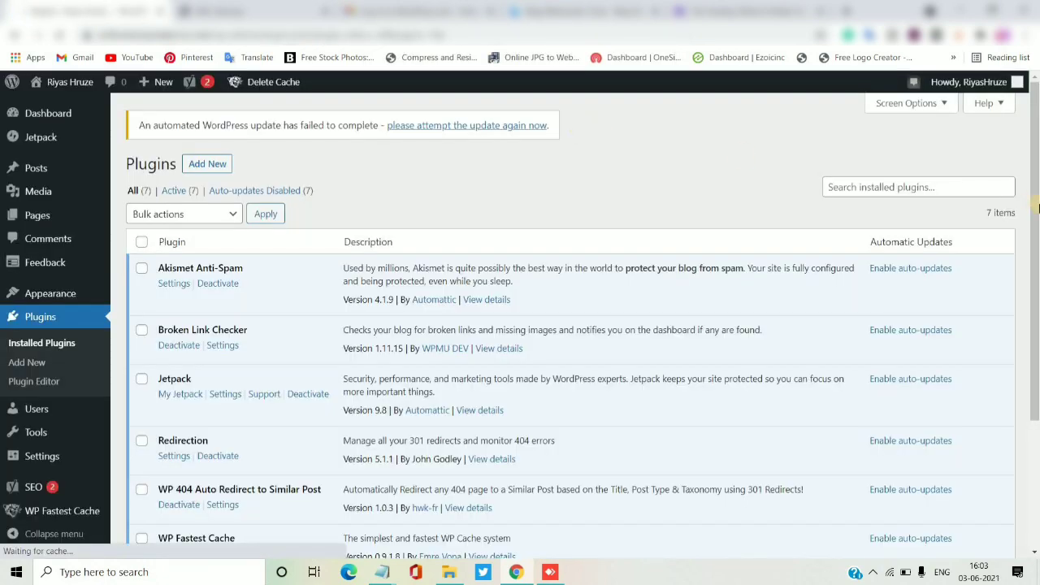
pyautogui.click(1036, 457)
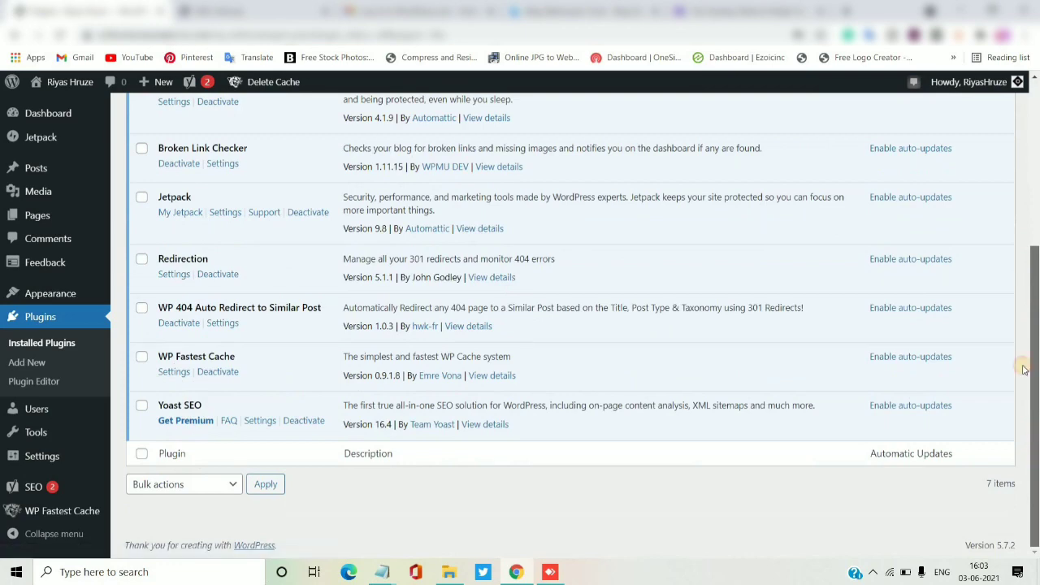
pyautogui.scroll(3, 1019, 307)
pyautogui.scroll(-3, 1020, 307)
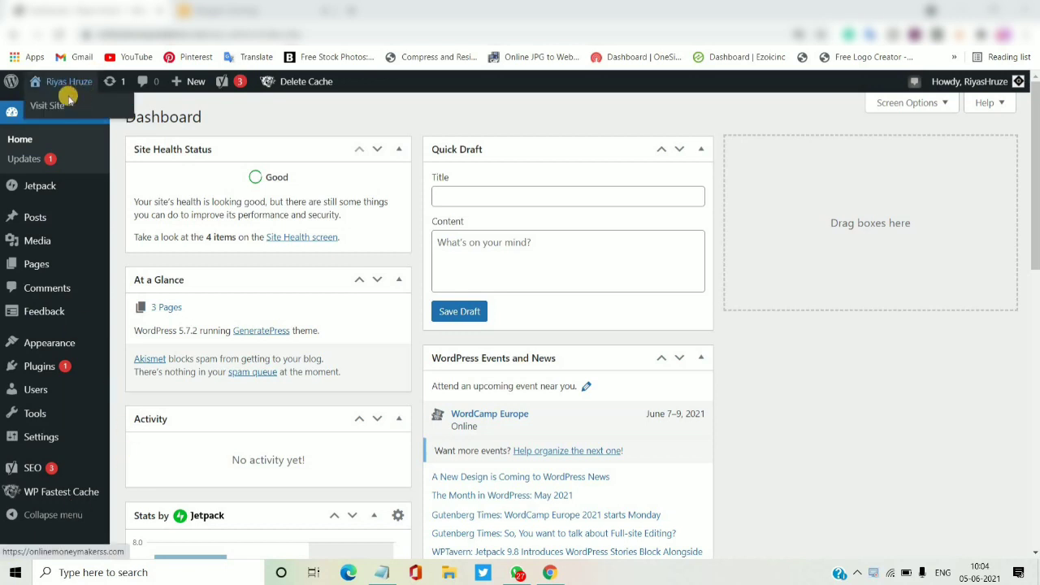
# - Open the live site from the WordPress dashboard in a new browser tab
pyautogui.rightClick(60, 110)
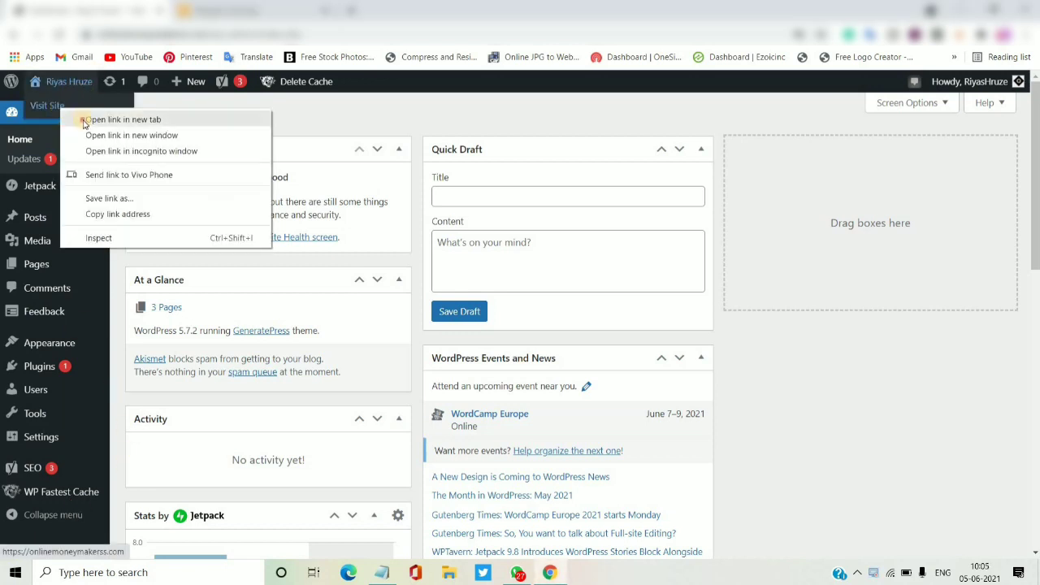
pyautogui.click(82, 117)
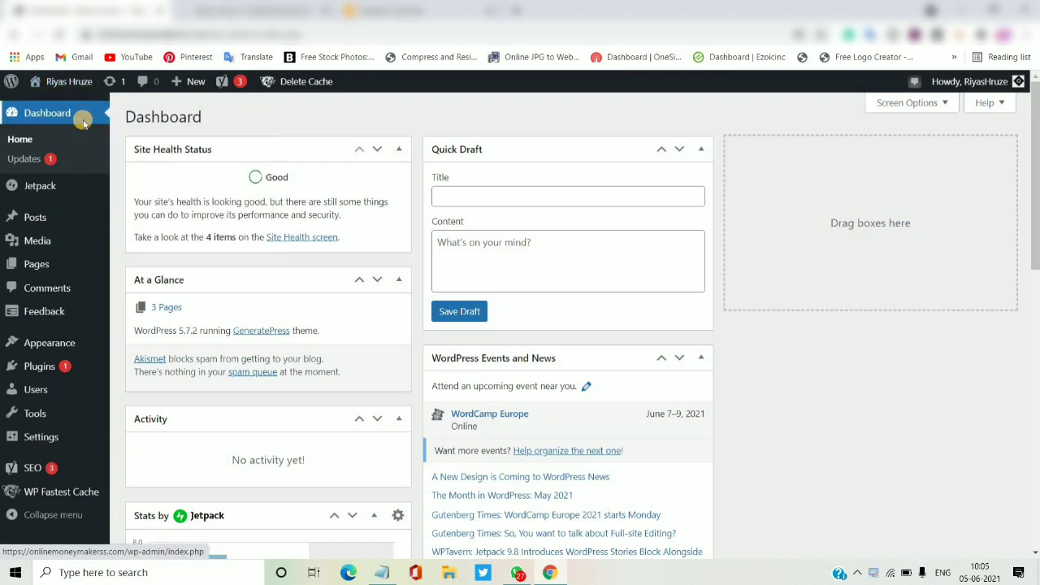
# - Look at the live site's home page, return to the dashboard and open the list of all pages in a new tab
pyautogui.click(305, 6)
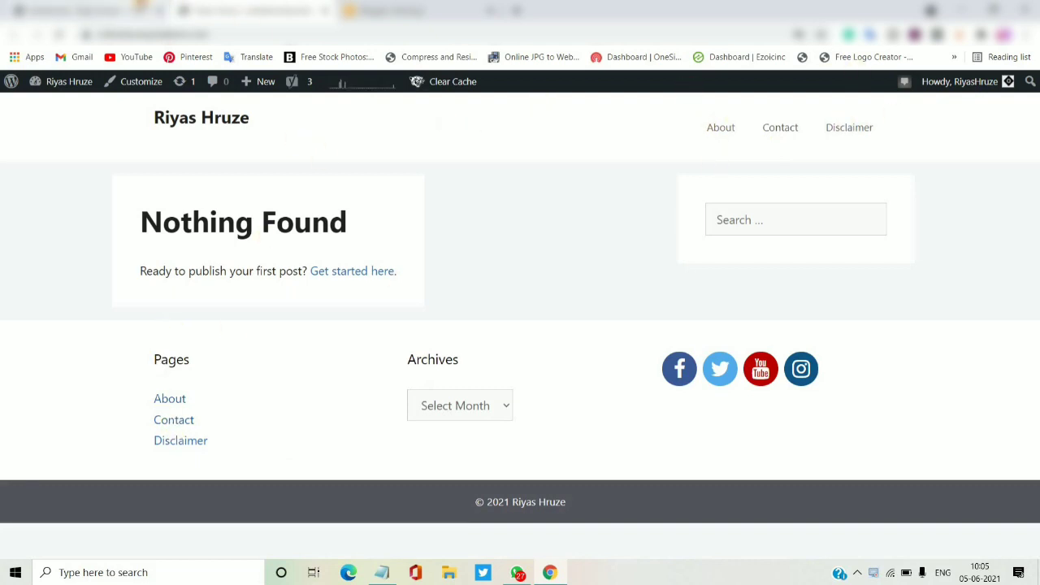
pyautogui.click(252, 10)
pyautogui.moveTo(49, 329)
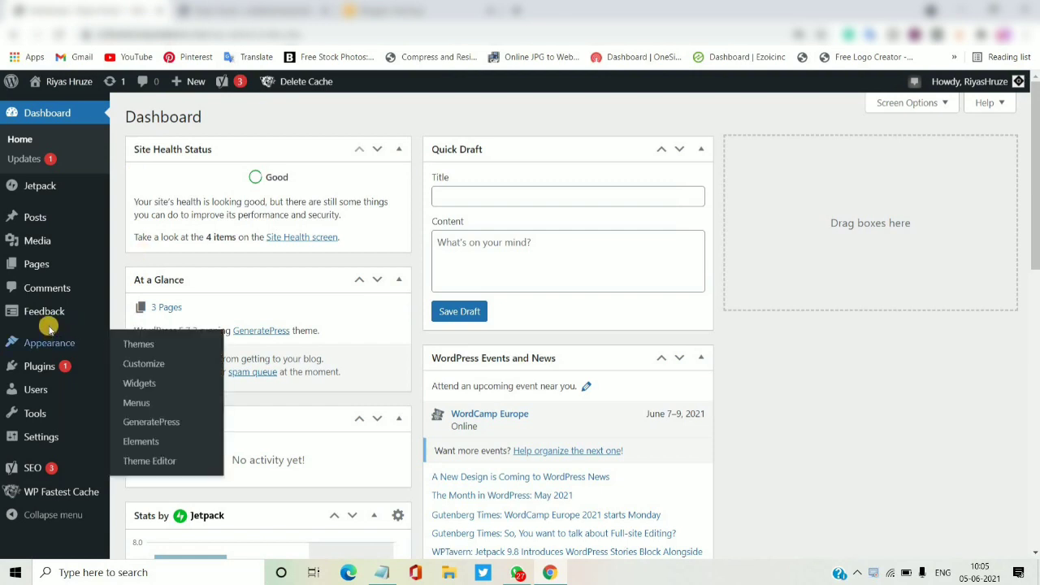
pyautogui.moveTo(38, 263)
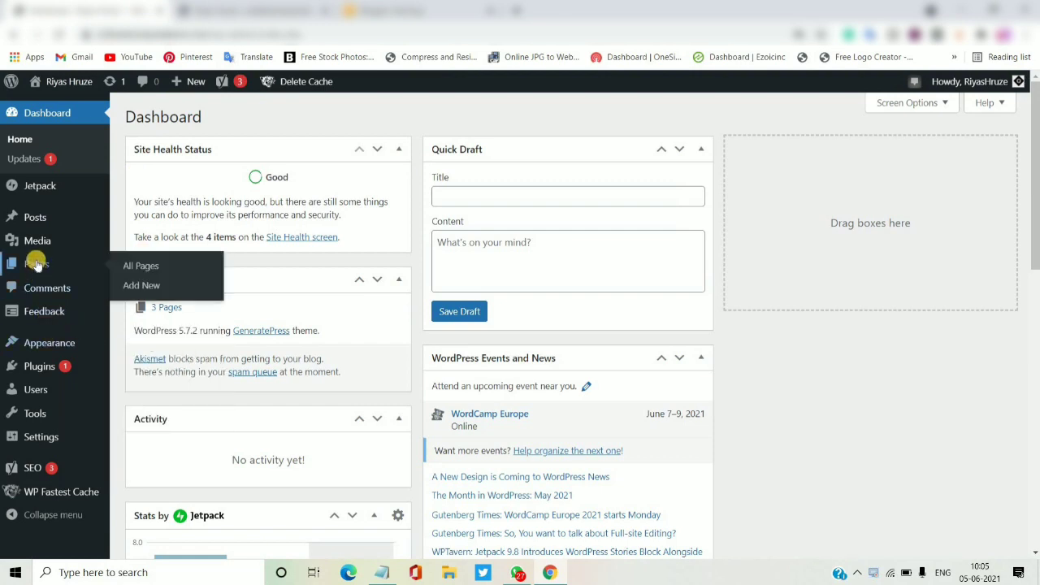
pyautogui.rightClick(146, 268)
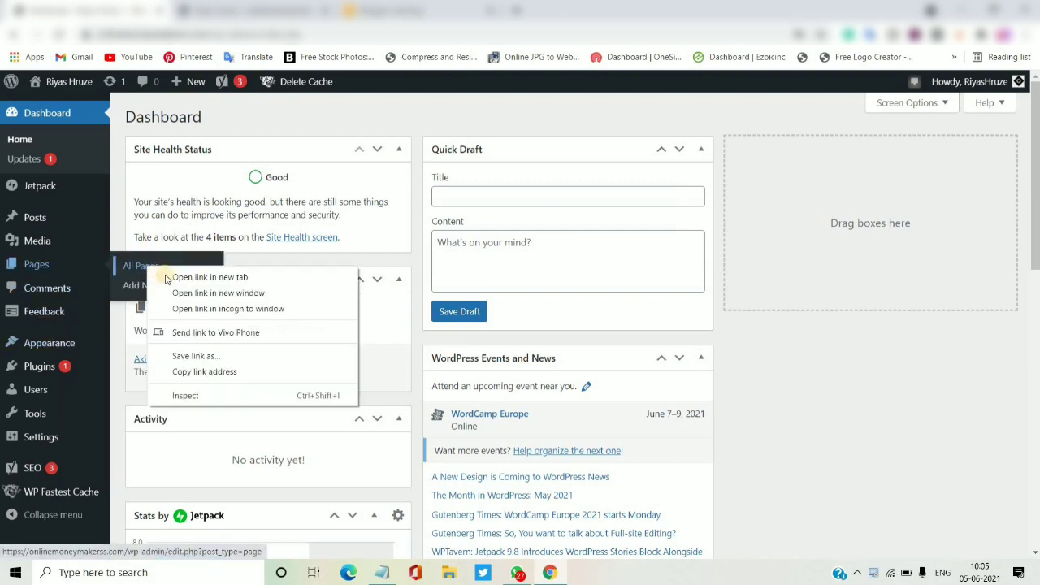
pyautogui.click(166, 275)
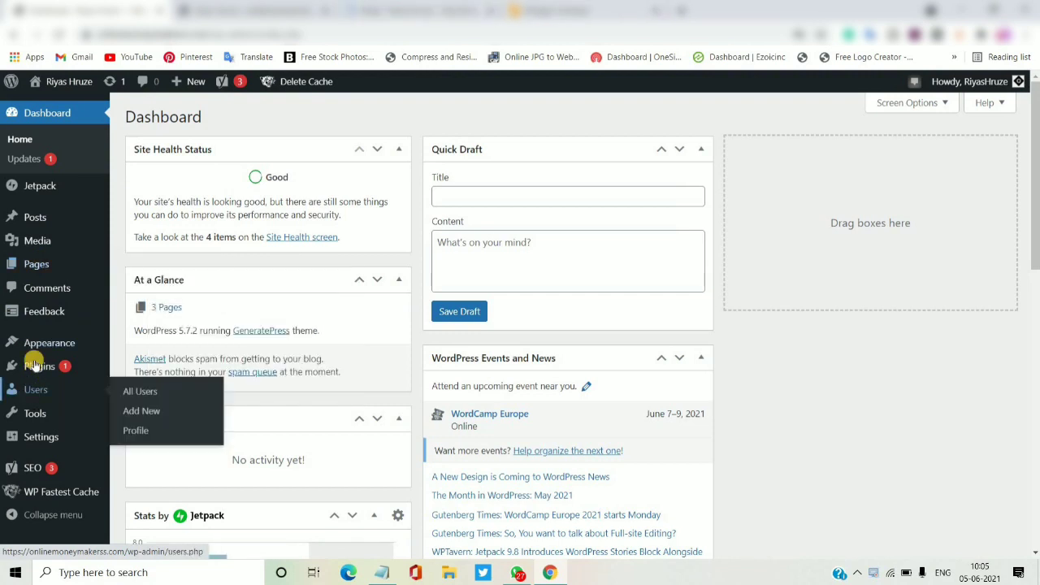
# - Open the post categories page in a new tab, look over the pages list and switch to the categories page
pyautogui.moveTo(33, 343)
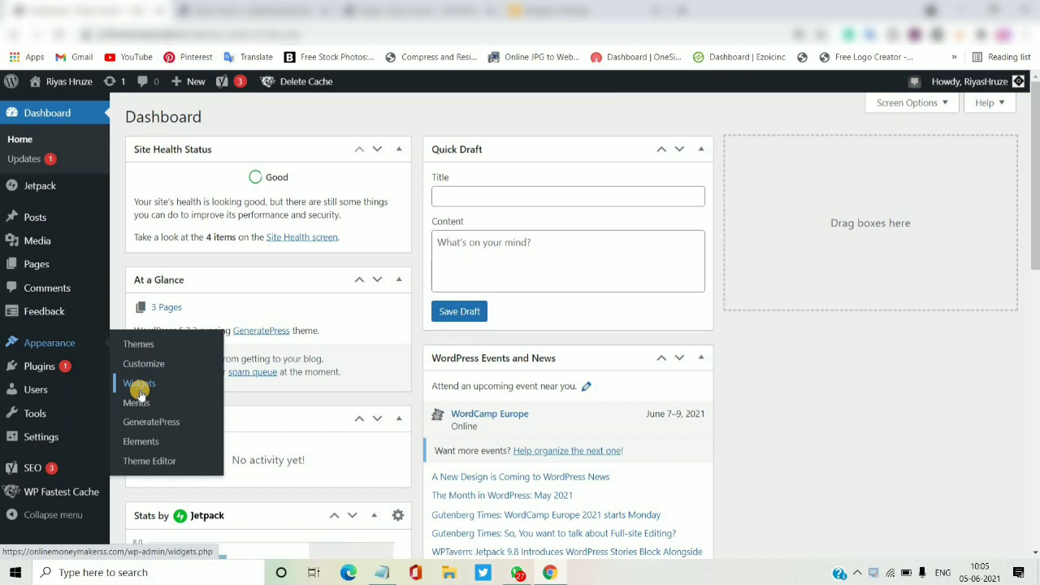
pyautogui.moveTo(46, 220)
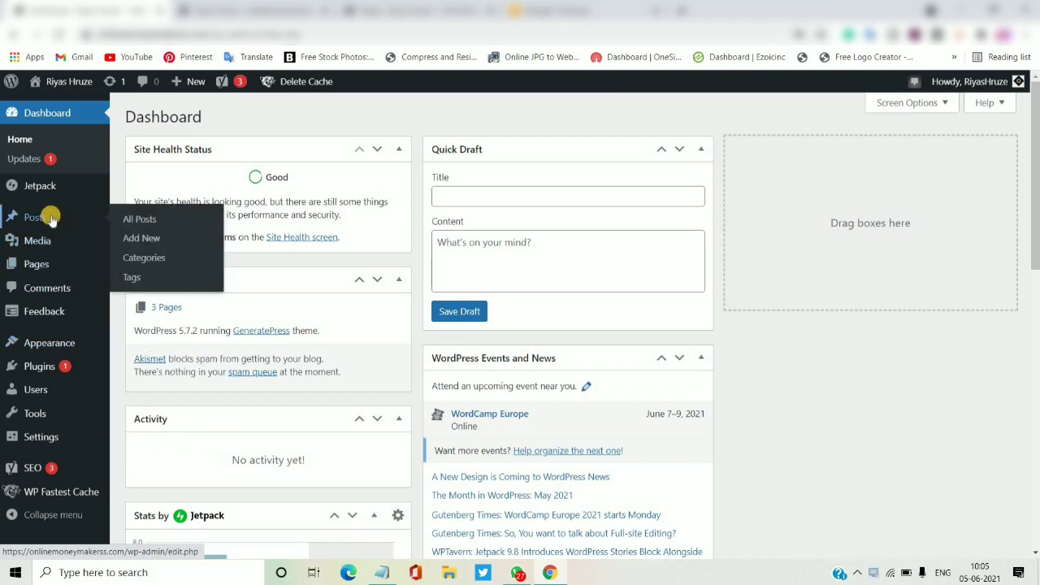
pyautogui.rightClick(148, 261)
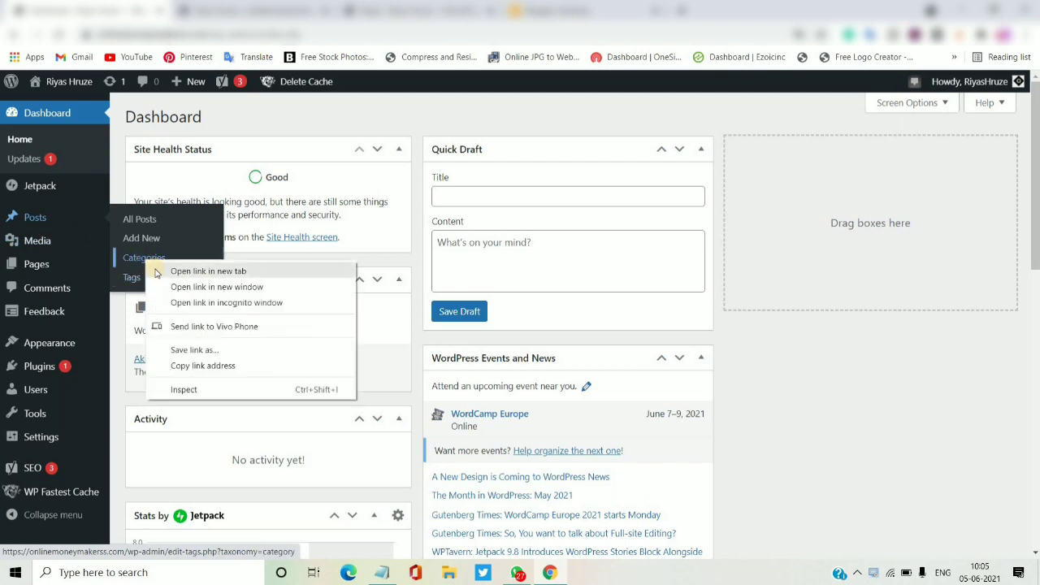
pyautogui.click(167, 271)
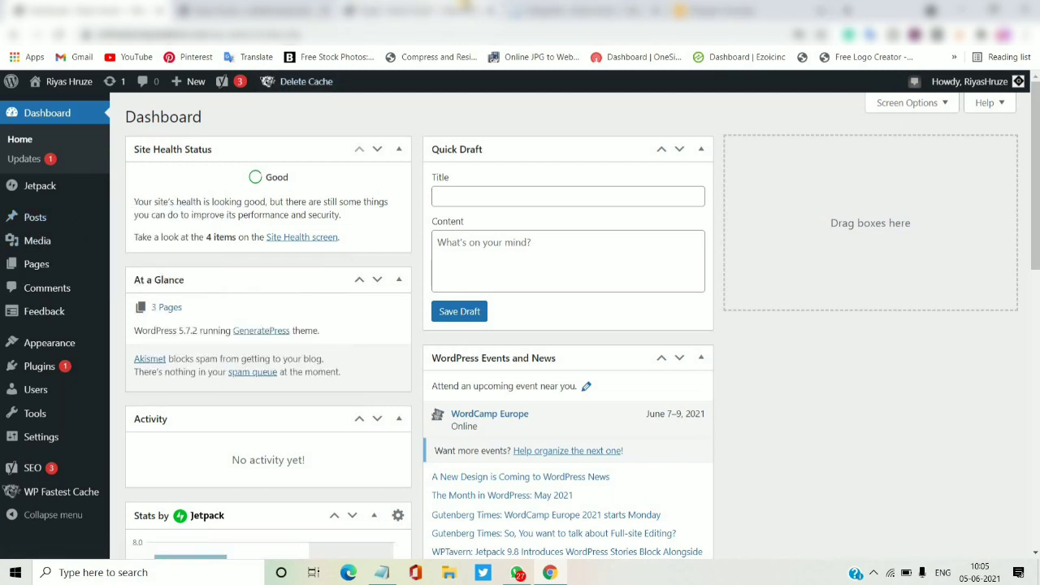
pyautogui.click(459, 5)
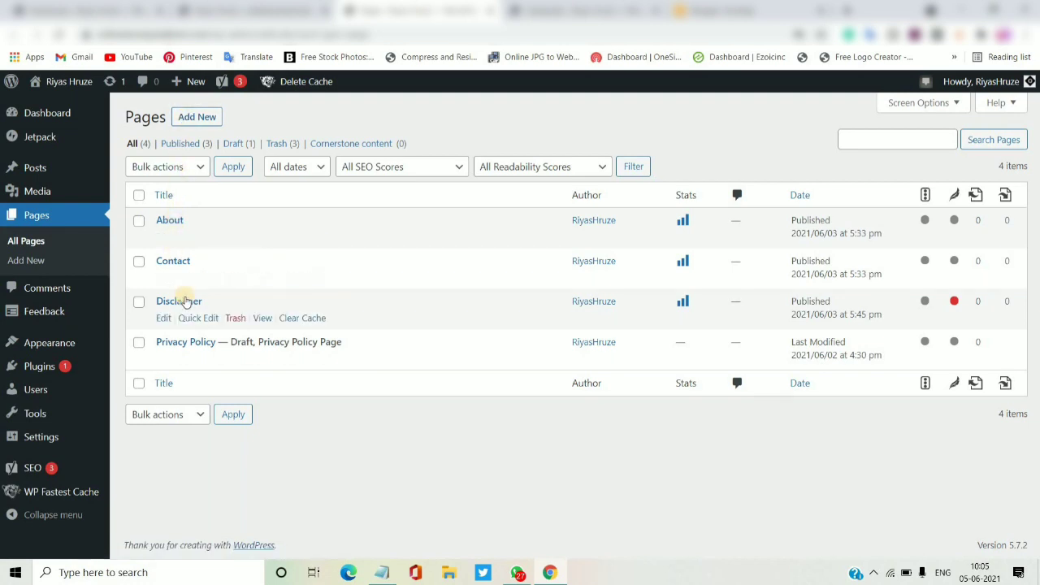
pyautogui.click(576, 10)
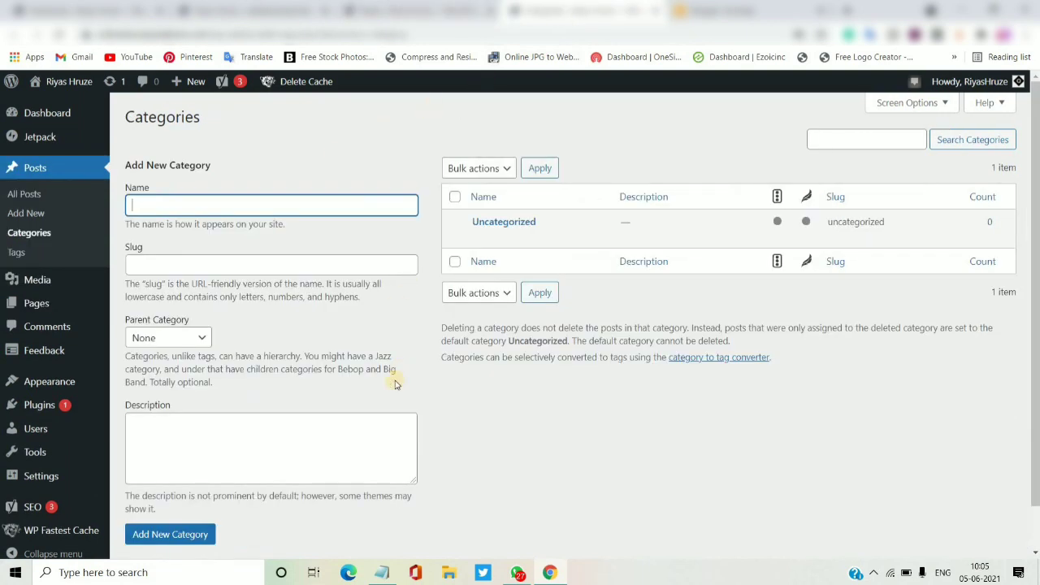
# - Add a category using "Typing Jobs" copied from the Notepad list as both name and slug
pyautogui.click(381, 572)
pyautogui.click(450, 177)
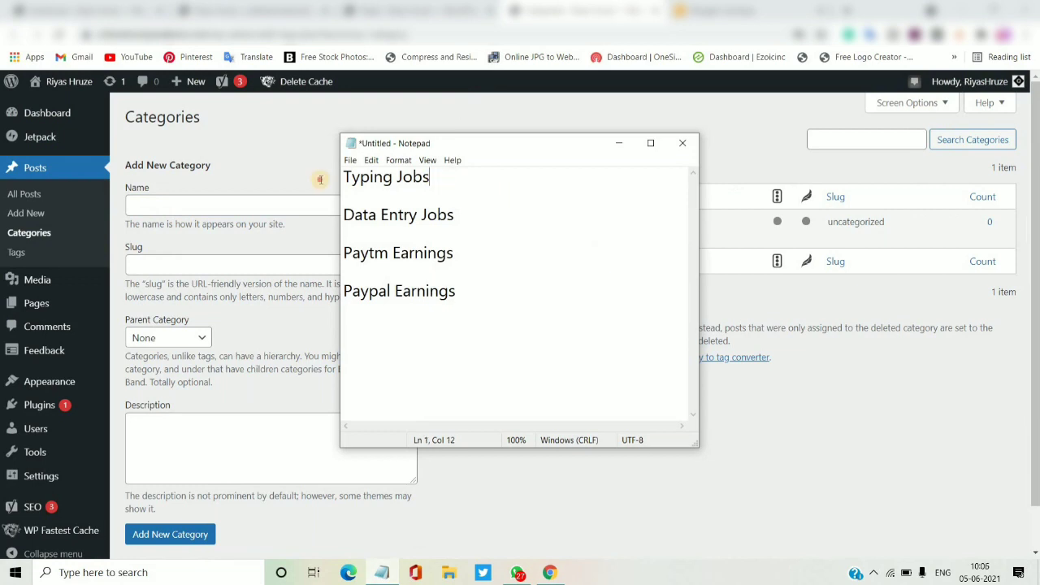
pyautogui.hotkey('shift', 'Home')
pyautogui.hotkey('ctrl', 'c')
pyautogui.click(172, 207)
pyautogui.hotkey('ctrl', 'v')
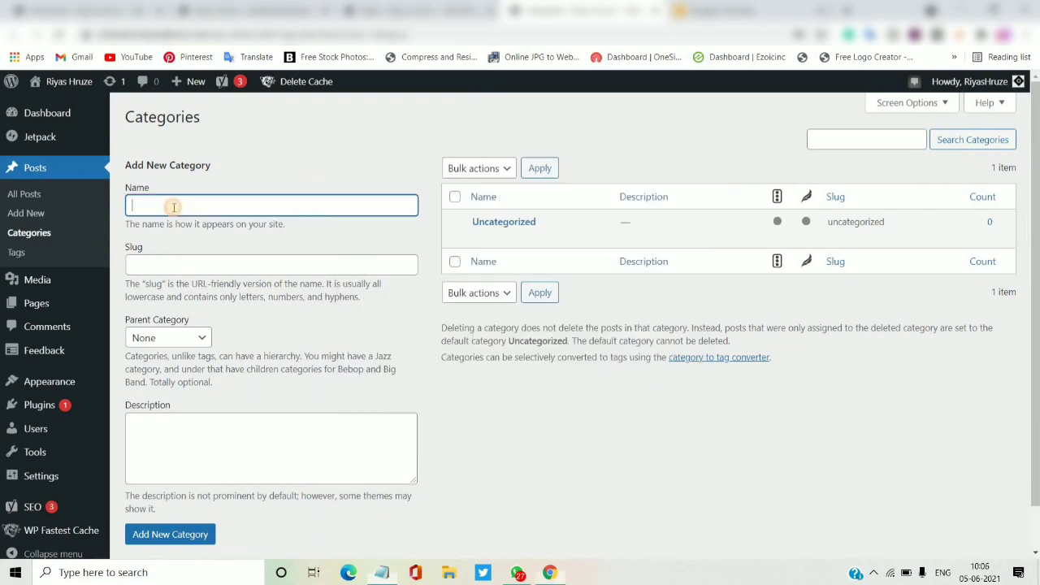
pyautogui.click(177, 268)
pyautogui.hotkey('ctrl', 'v')
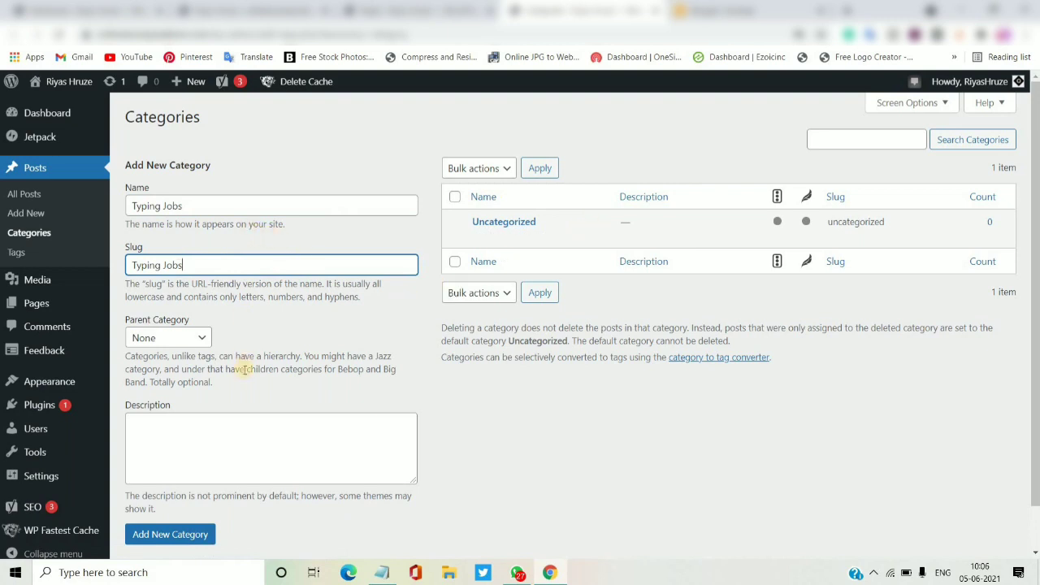
pyautogui.click(182, 533)
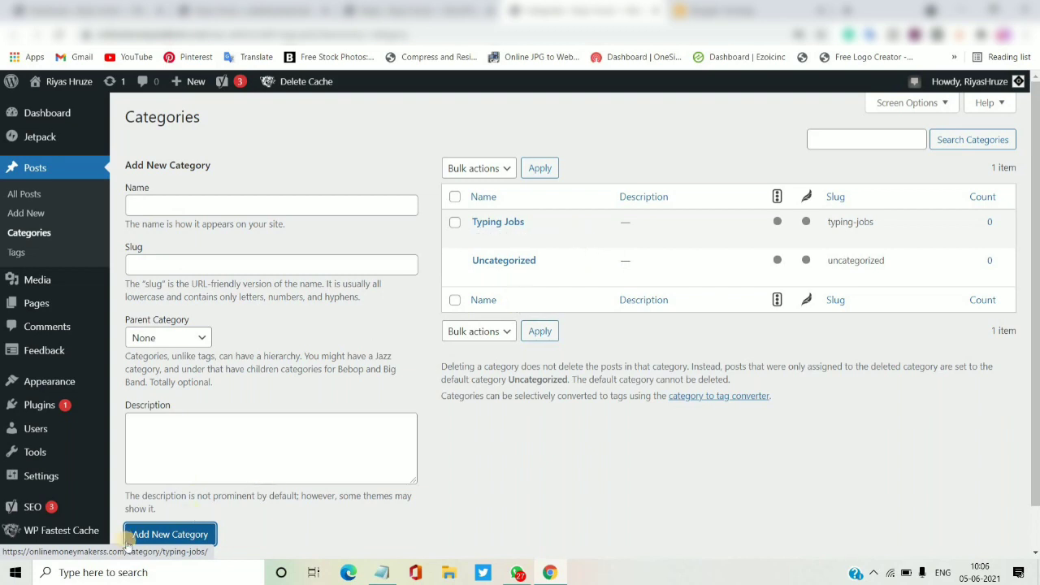
# - Add a category using "Data Entry Jobs" from the Notepad list as both name and slug
pyautogui.click(378, 572)
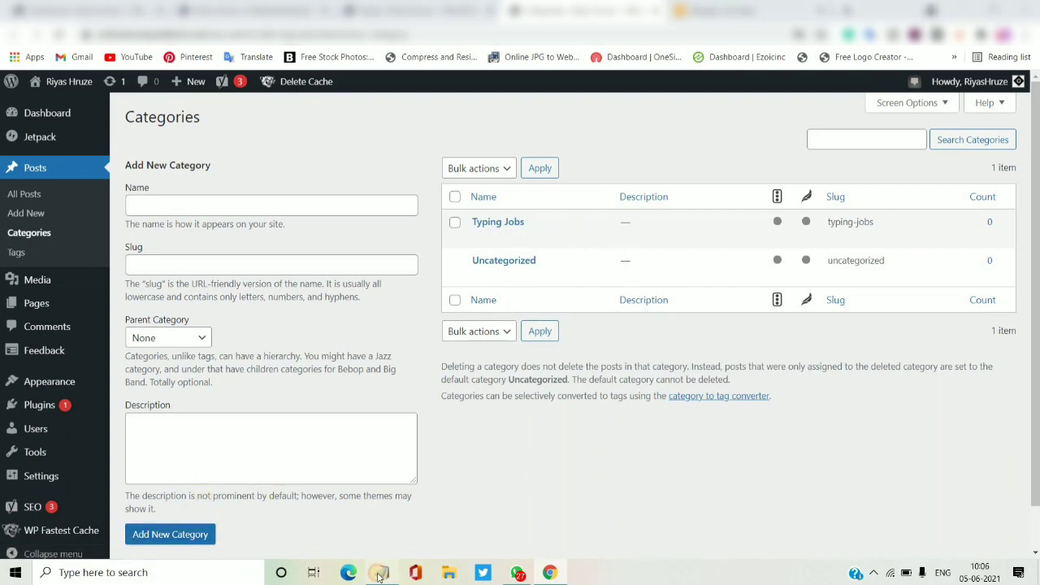
pyautogui.moveTo(457, 216); pyautogui.dragTo(344, 214)
pyautogui.hotkey('ctrl', 'c')
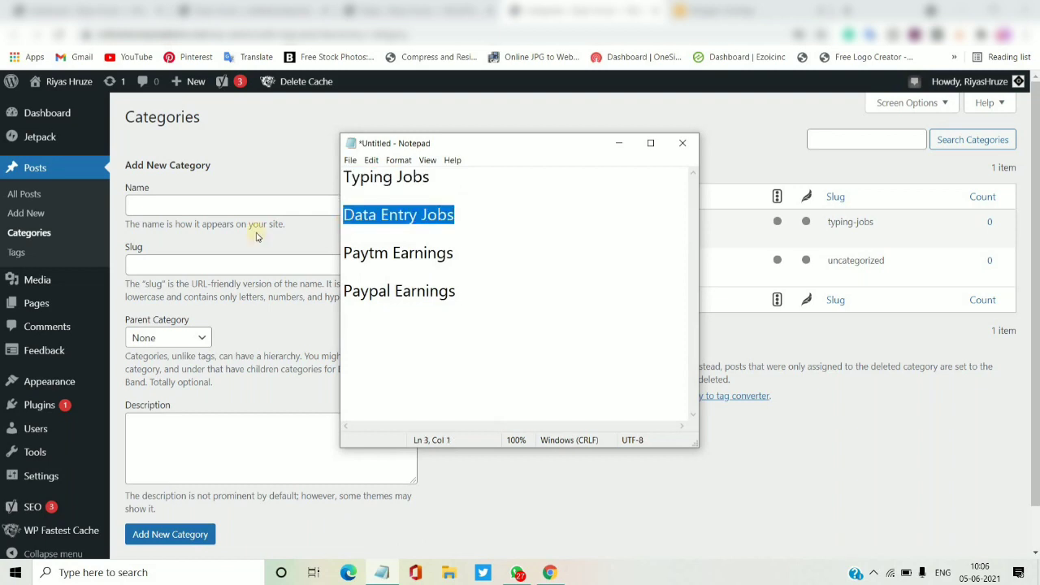
pyautogui.click(164, 206)
pyautogui.hotkey('ctrl', 'v')
pyautogui.click(178, 264)
pyautogui.hotkey('ctrl', 'v')
pyautogui.click(186, 535)
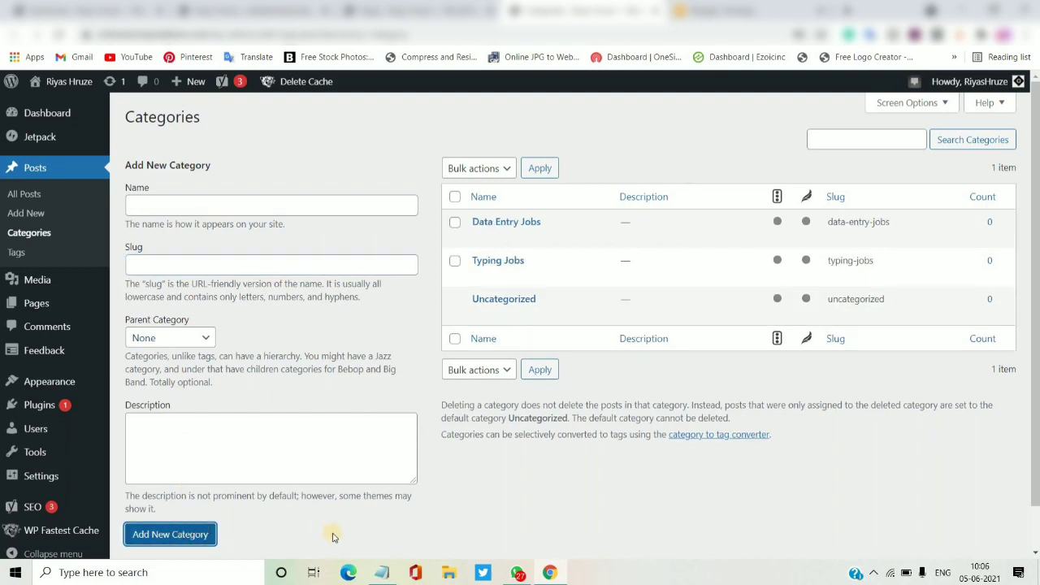
# - Add a category using "Paytm Earnings" from the Notepad list as both name and slug
pyautogui.click(378, 572)
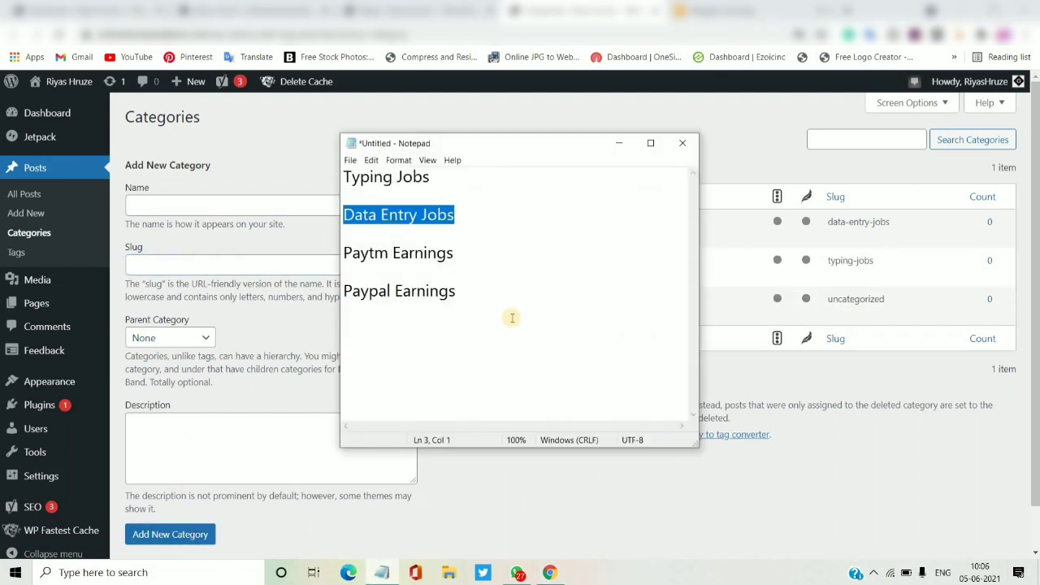
pyautogui.moveTo(459, 257); pyautogui.dragTo(301, 259)
pyautogui.hotkey('ctrl', 'c')
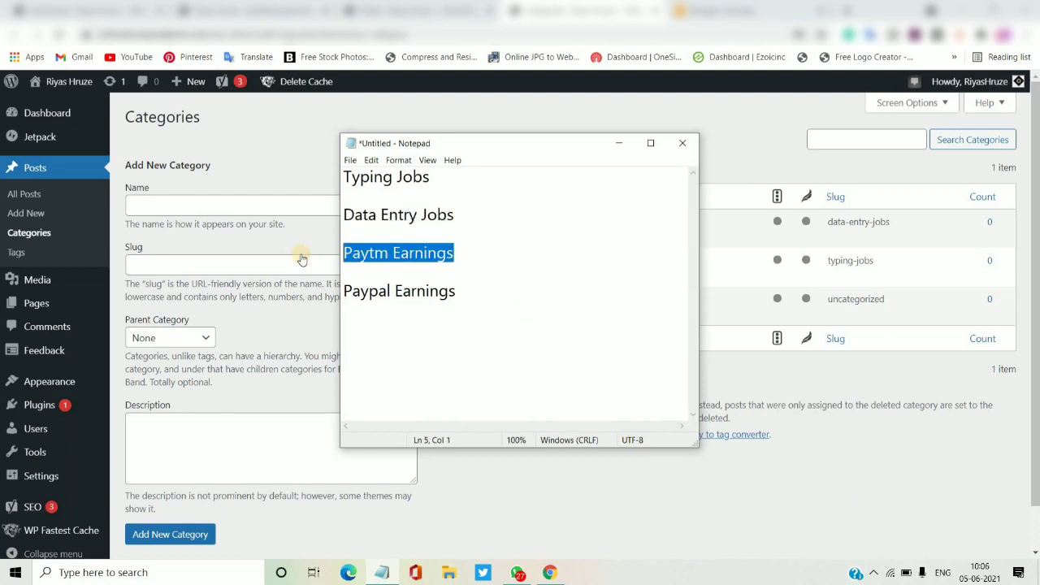
pyautogui.click(186, 210)
pyautogui.hotkey('ctrl', 'v')
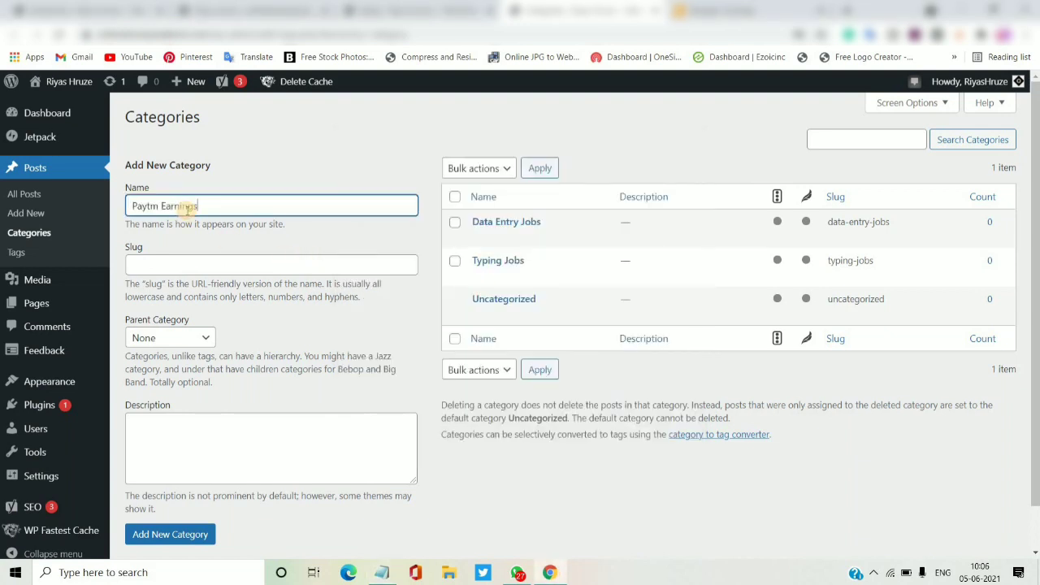
pyautogui.click(187, 264)
pyautogui.hotkey('ctrl', 'v')
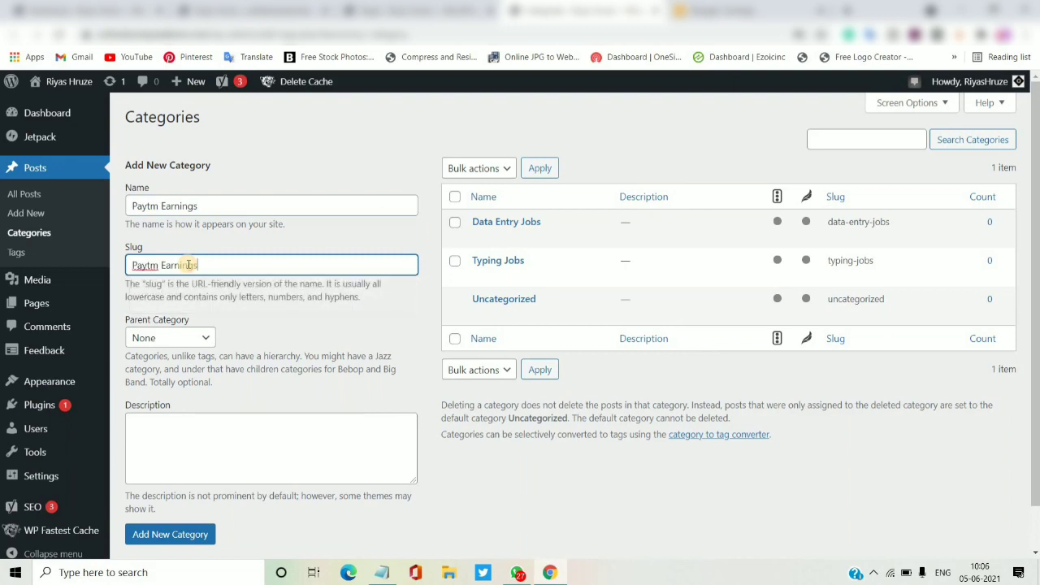
pyautogui.click(194, 536)
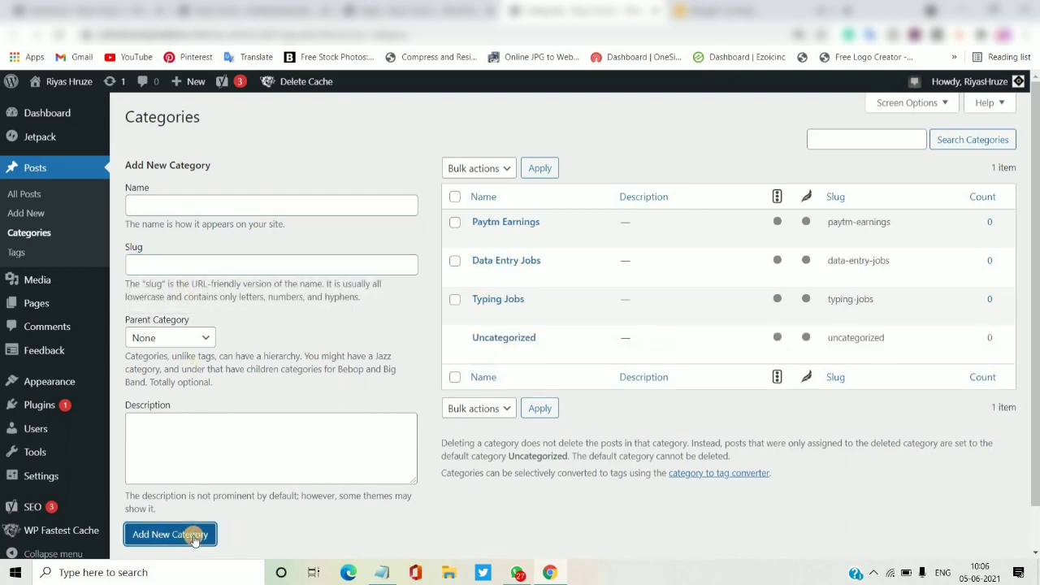
# - Add a category using "Paypal Earnings" from the Notepad list as both name and slug
pyautogui.click(382, 572)
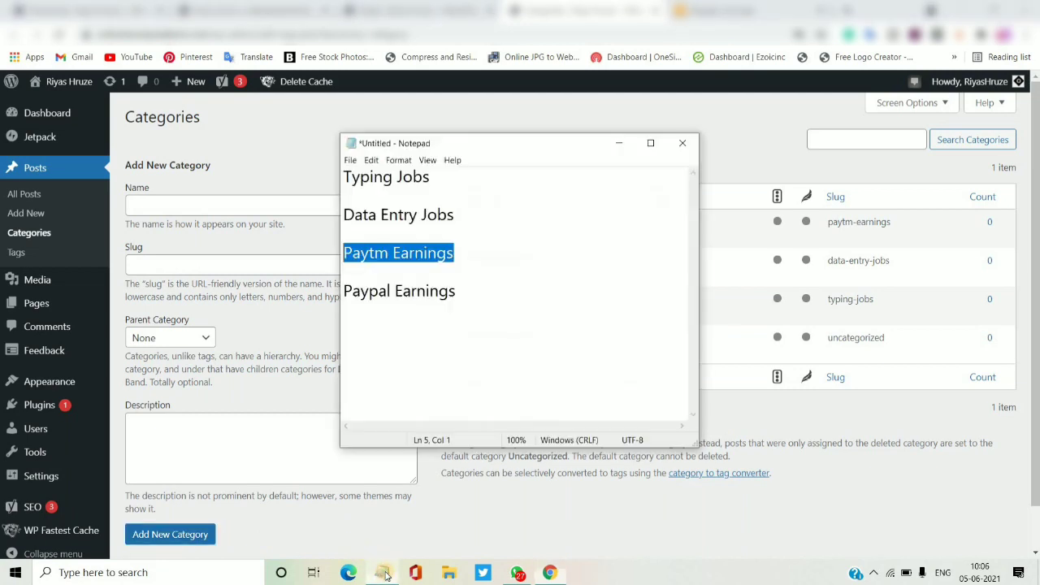
pyautogui.moveTo(457, 292); pyautogui.dragTo(330, 297)
pyautogui.hotkey('ctrl', 'c')
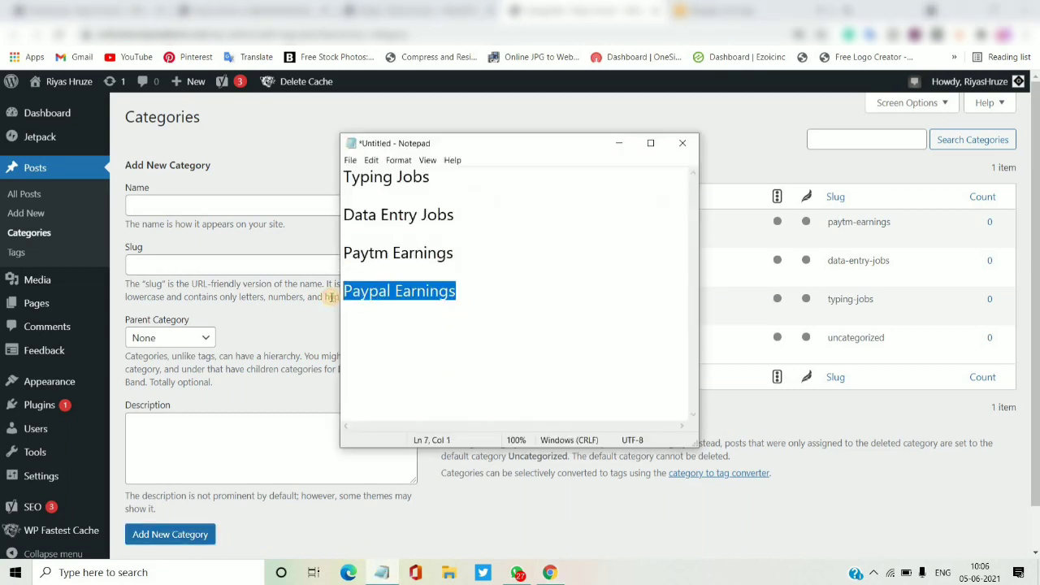
pyautogui.click(196, 214)
pyautogui.hotkey('ctrl', 'v')
pyautogui.click(186, 265)
pyautogui.hotkey('ctrl', 'v')
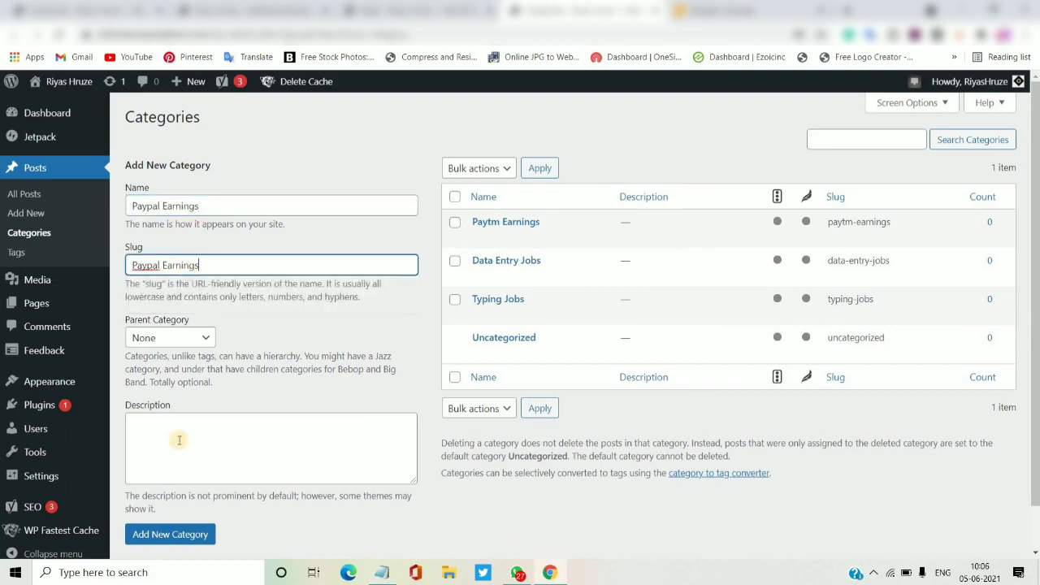
pyautogui.click(170, 533)
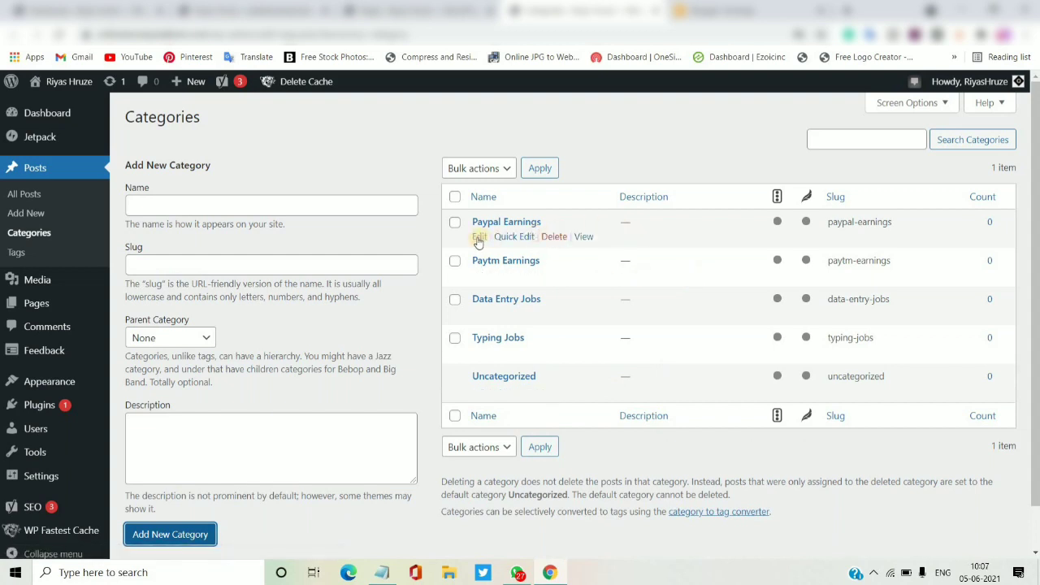
# - Open the Paypal Earnings category for editing in a new tab and switch to it
pyautogui.rightClick(479, 238)
pyautogui.click(504, 249)
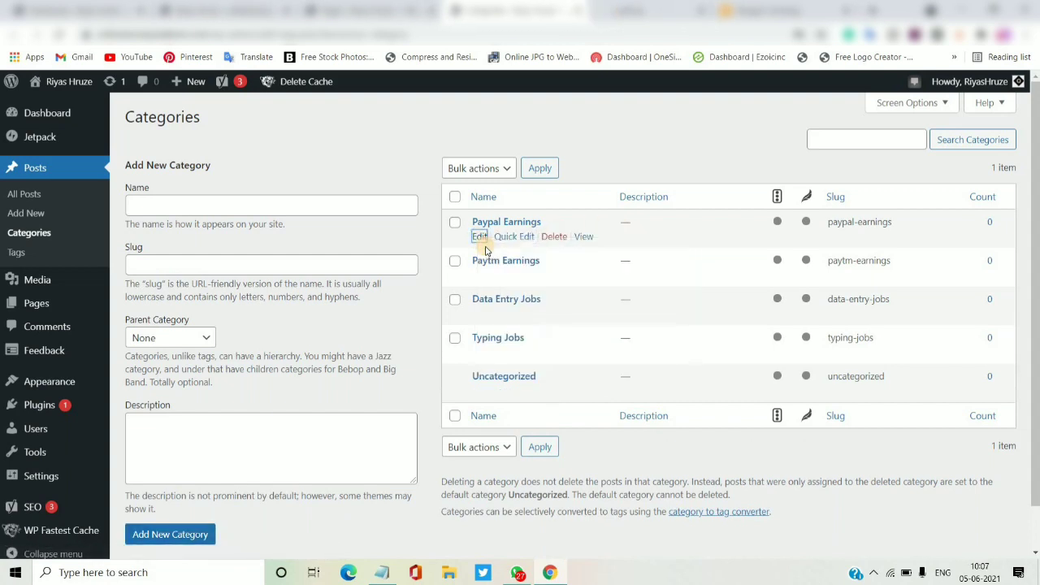
pyautogui.click(648, 7)
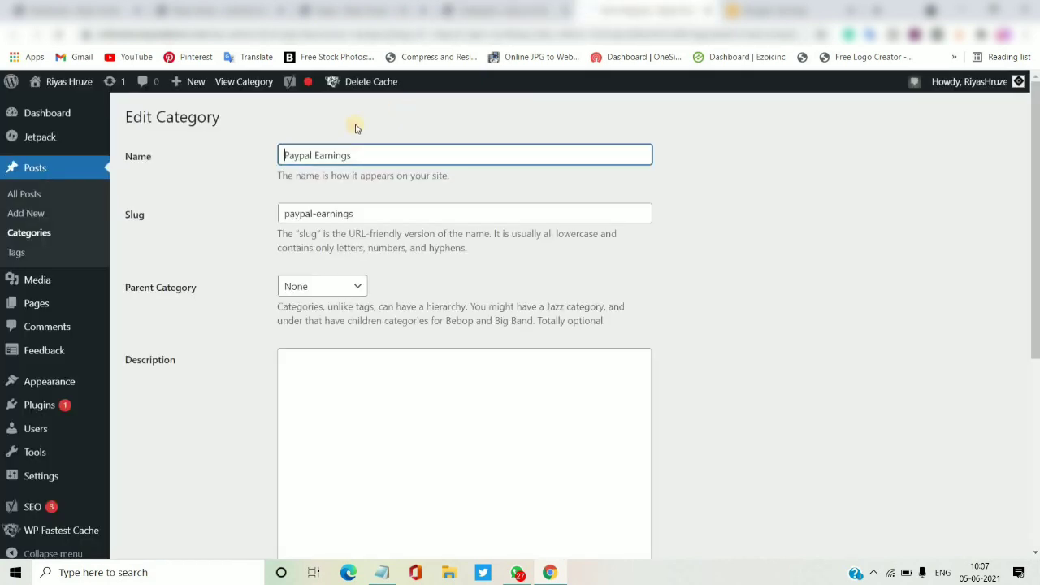
# - Copy the category name "Paypal Earnings" into the meta description of the category's SEO settings
pyautogui.click(281, 155)
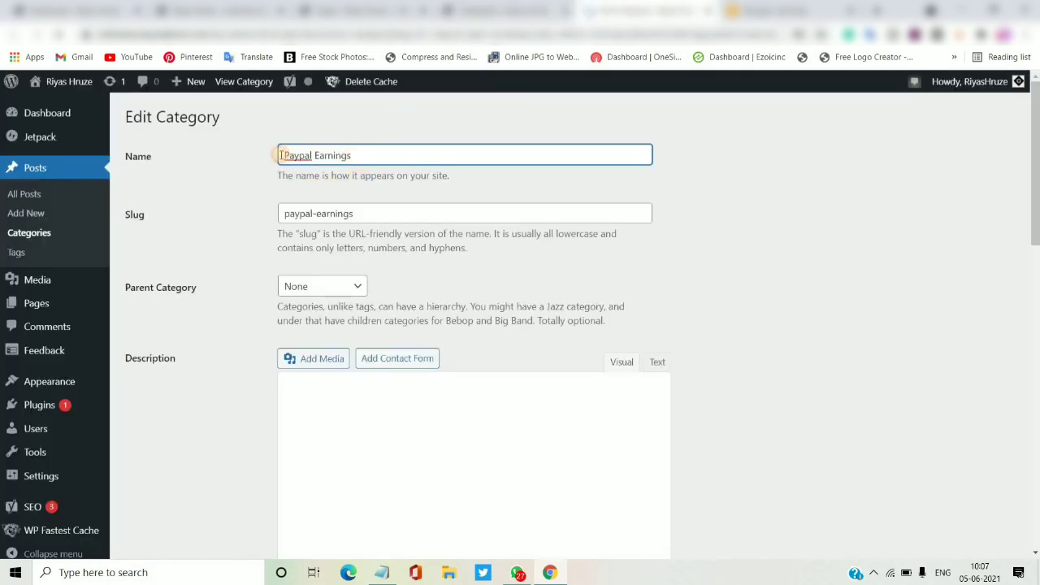
pyautogui.moveTo(284, 155); pyautogui.dragTo(339, 155)
pyautogui.hotkey('ctrl', 'c')
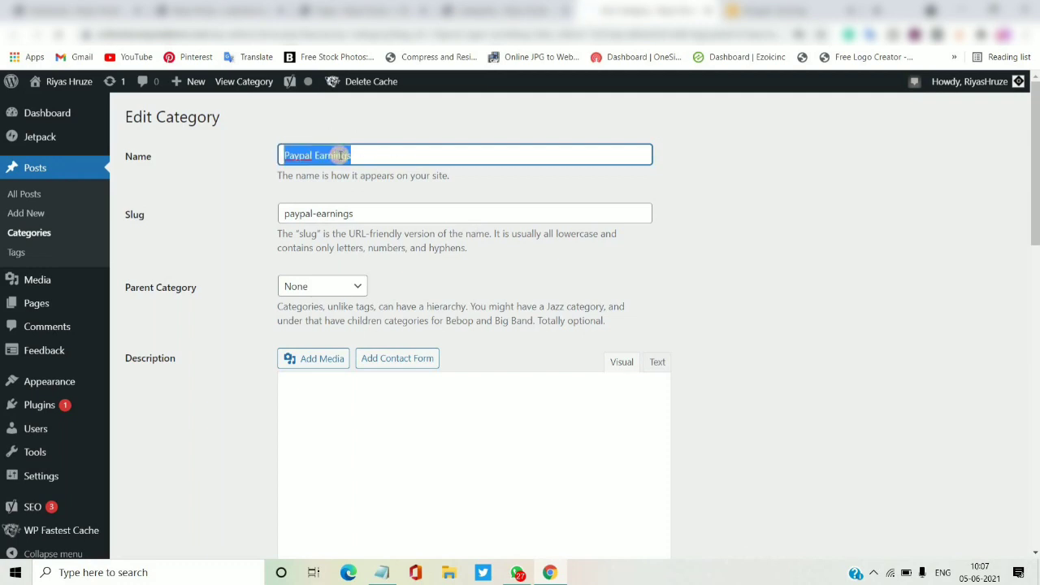
pyautogui.click(789, 230)
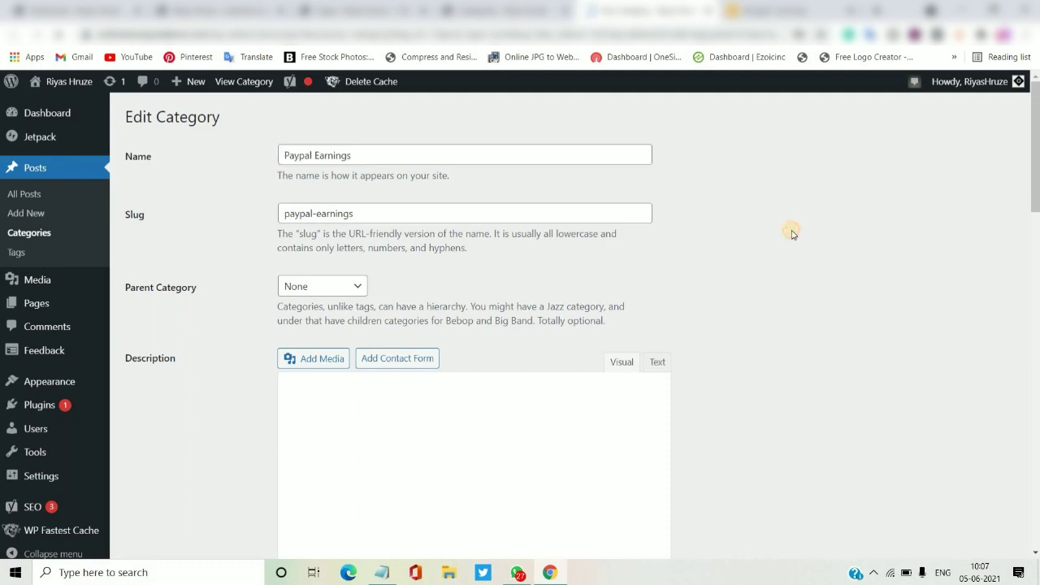
pyautogui.scroll(-1, 793, 234)
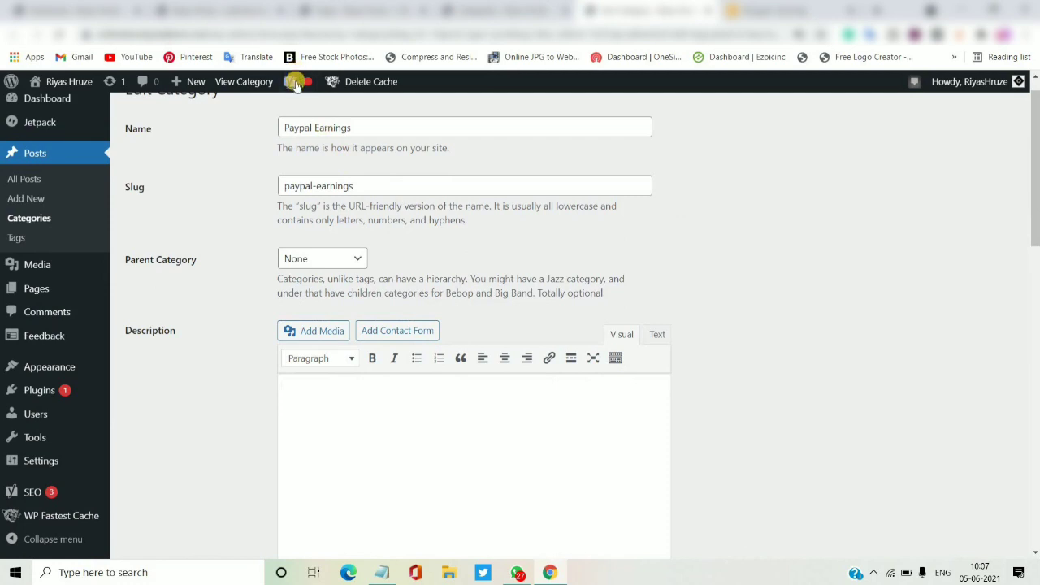
pyautogui.moveTo(1036, 248); pyautogui.dragTo(1036, 504)
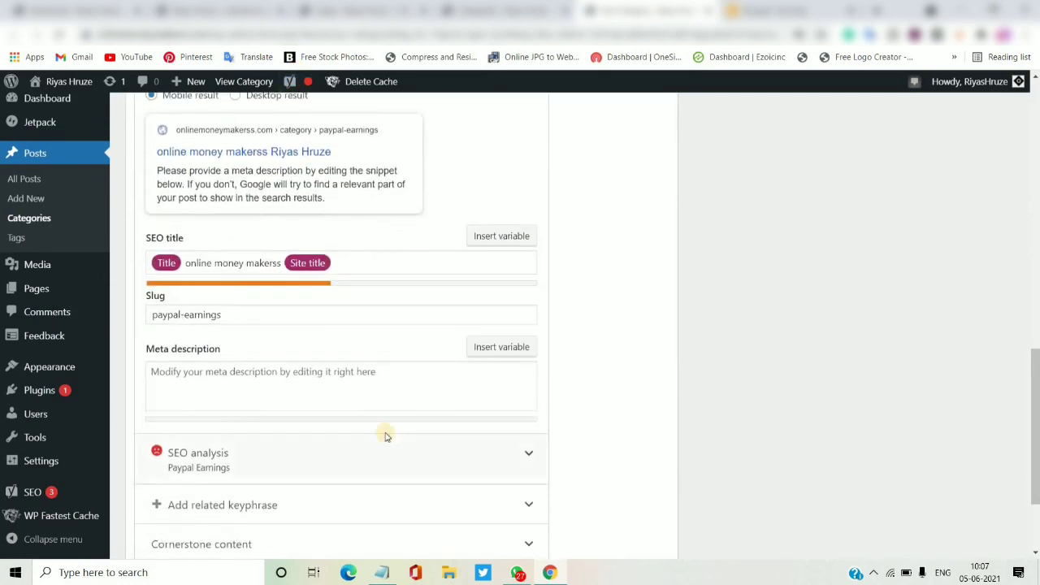
pyautogui.click(361, 387)
pyautogui.hotkey('ctrl', 'v')
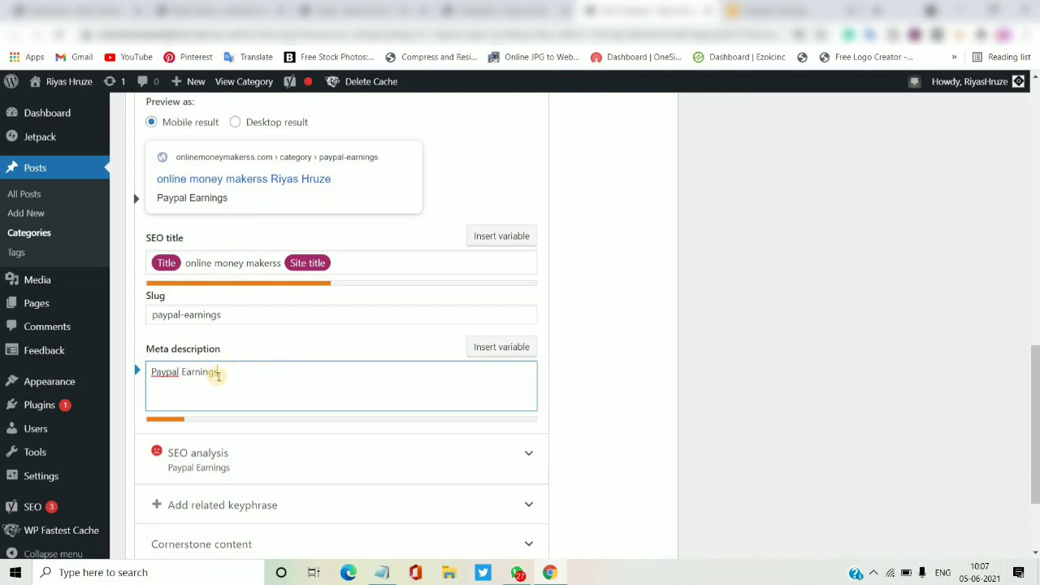
# - Close the Categories list and the Paypal Earnings category editing tabs, and return to the WordPress dashboard tab
pyautogui.click(1028, 201)
pyautogui.moveTo(1027, 201); pyautogui.dragTo(1023, 106)
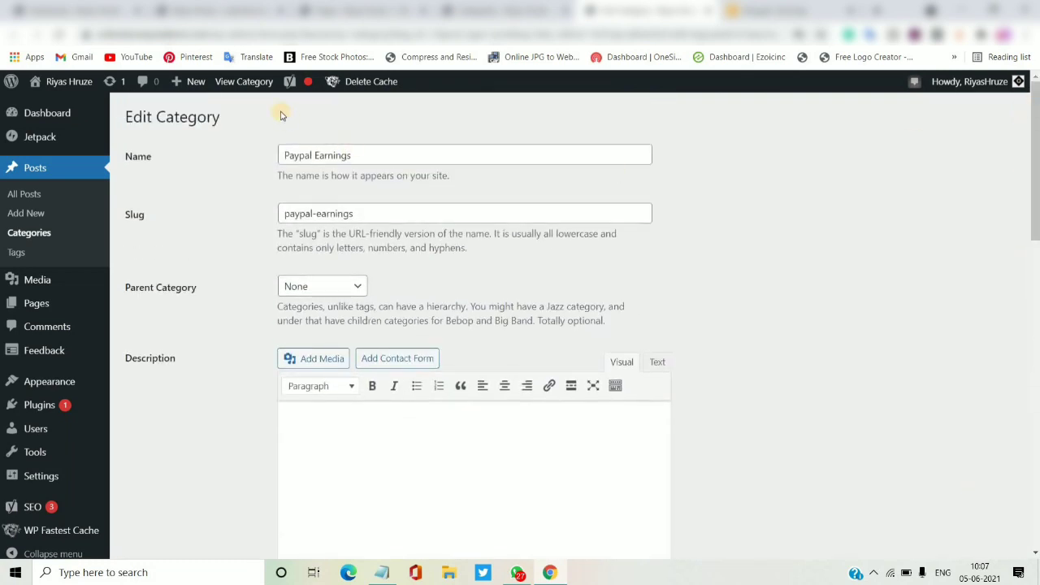
pyautogui.click(478, 17)
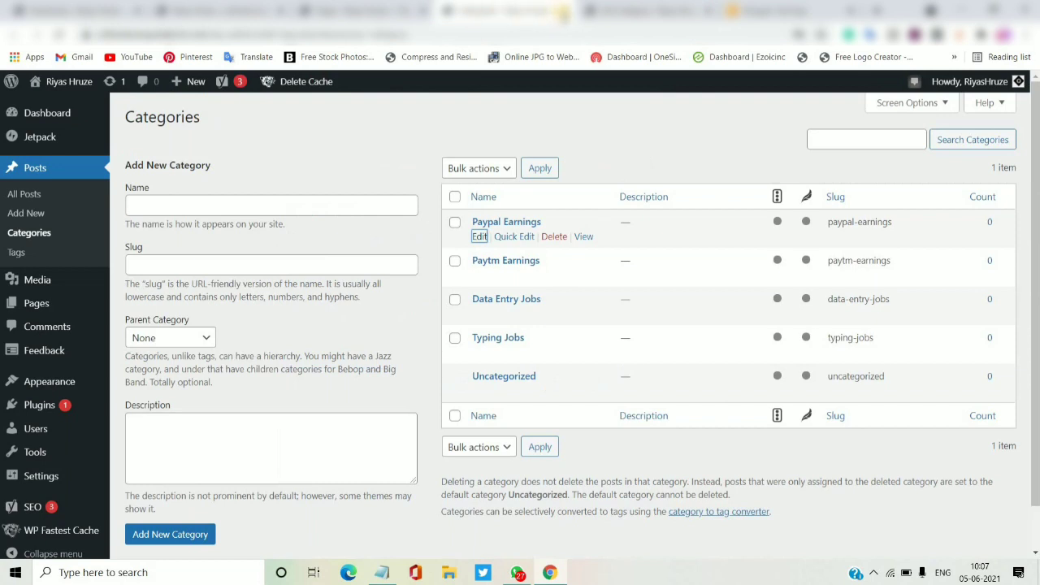
pyautogui.click(565, 11)
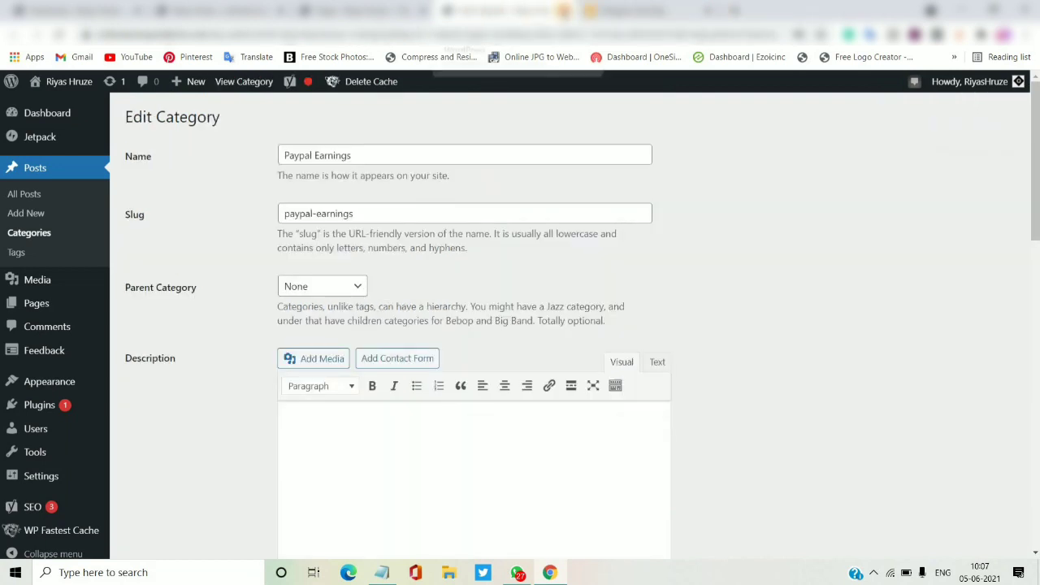
pyautogui.click(564, 12)
pyautogui.click(254, 5)
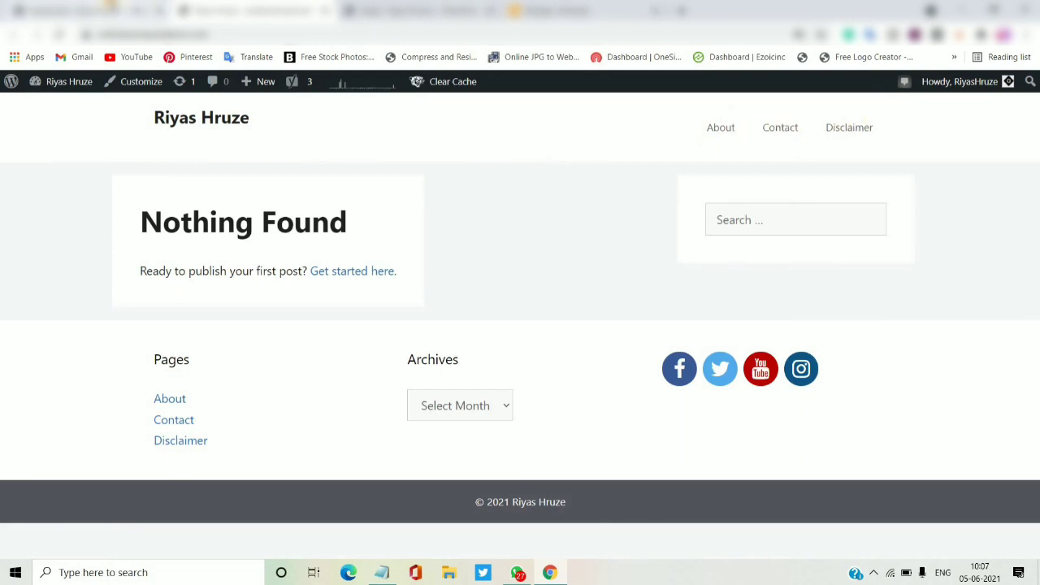
pyautogui.click(73, 9)
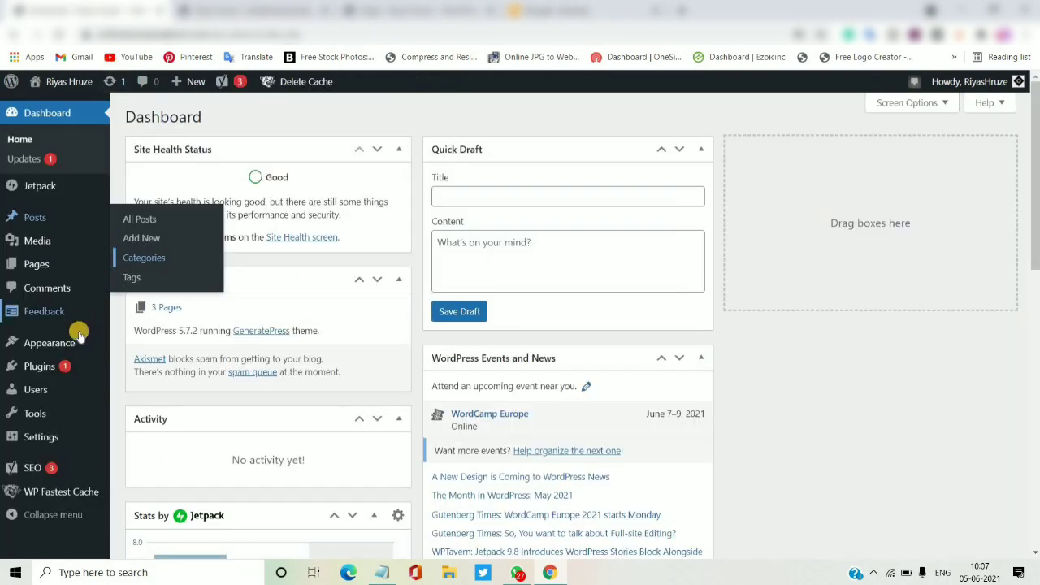
# - Create a new site menu named Main Menu and assign it to the Primary Menu display location
pyautogui.moveTo(69, 343)
pyautogui.click(147, 400)
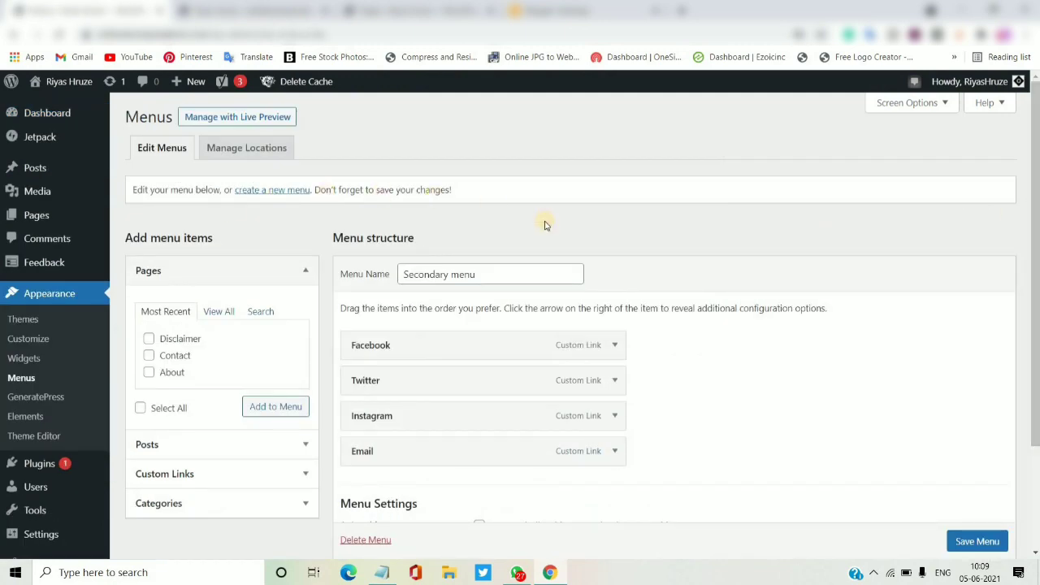
pyautogui.click(248, 191)
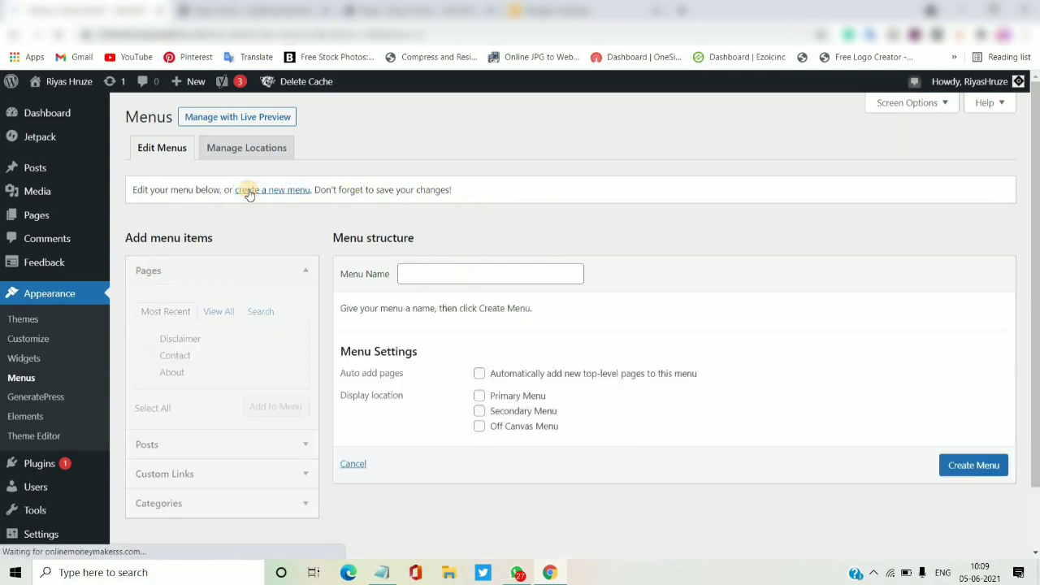
pyautogui.click(468, 282)
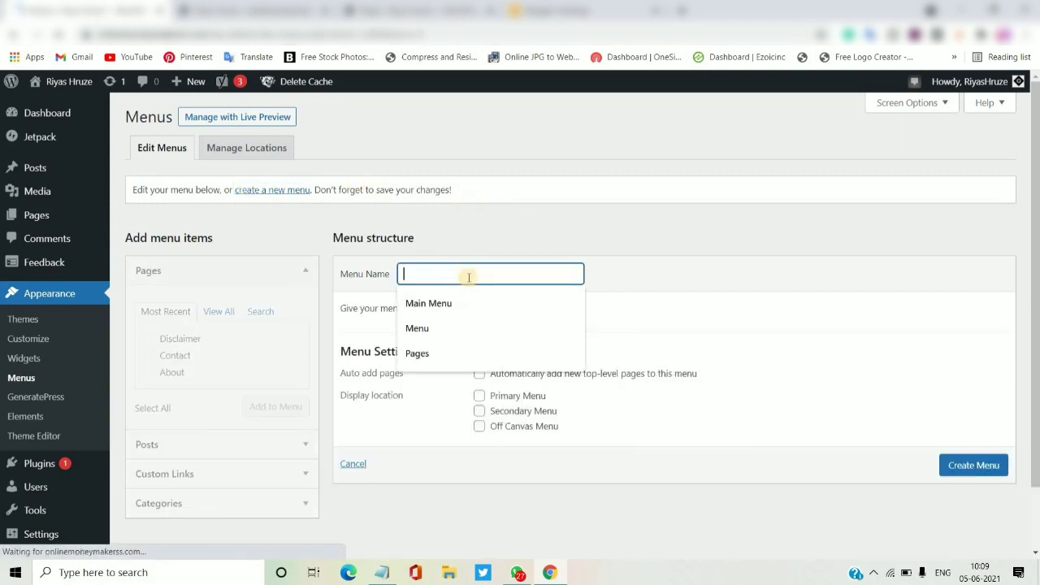
pyautogui.click(437, 304)
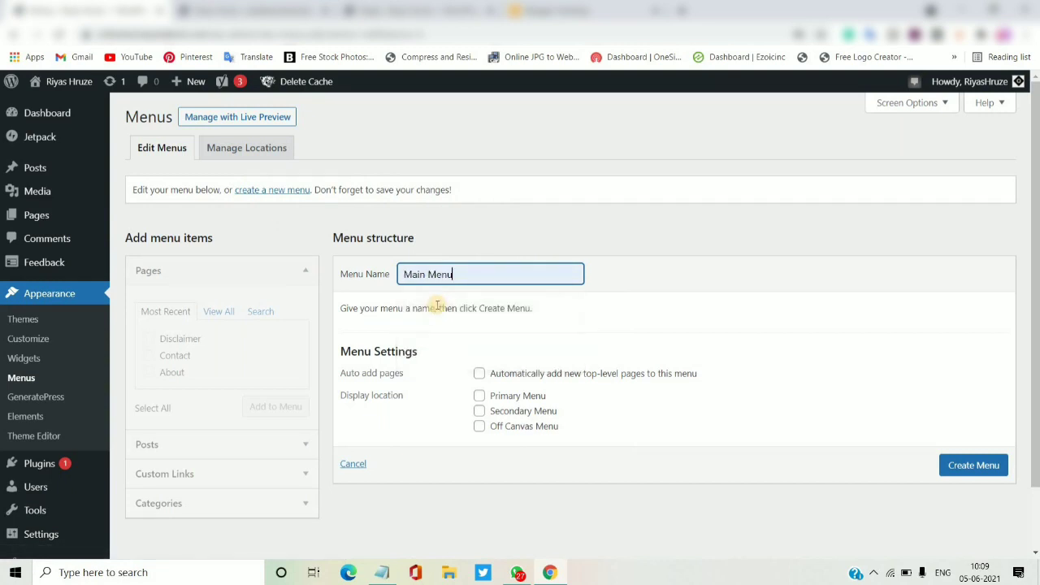
pyautogui.click(479, 397)
pyautogui.click(968, 469)
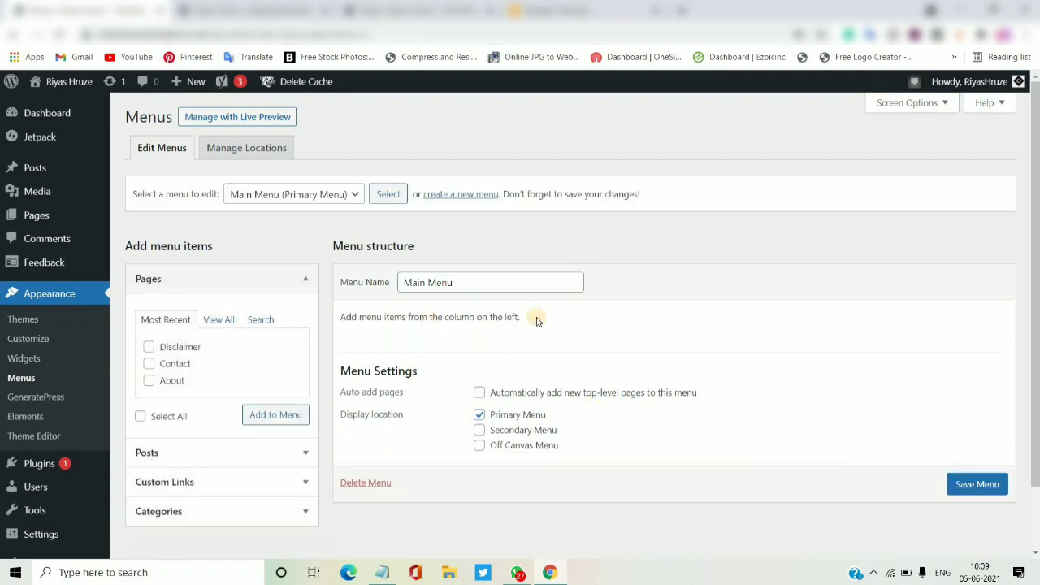
# - Add the Data Entry Jobs, Paypal Earnings, Paytm Earnings and Typing Jobs categories to Main Menu and save the menu
pyautogui.click(283, 516)
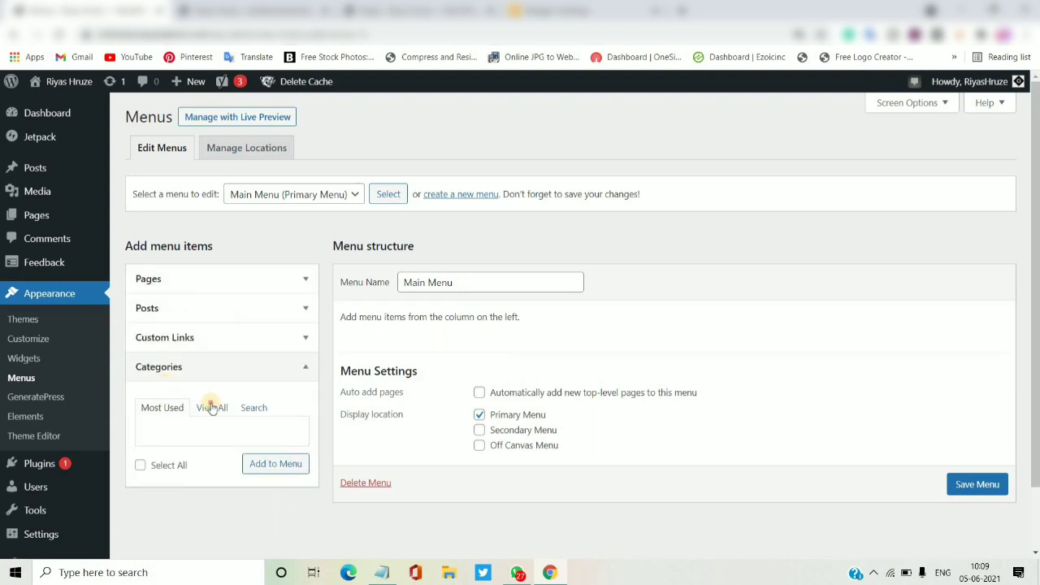
pyautogui.click(211, 408)
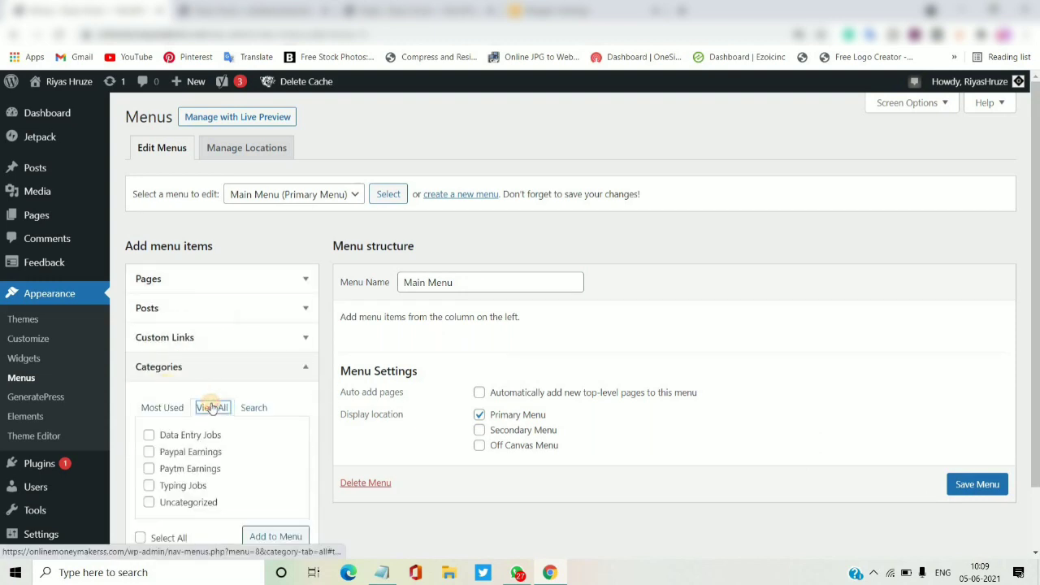
pyautogui.click(148, 486)
pyautogui.click(148, 468)
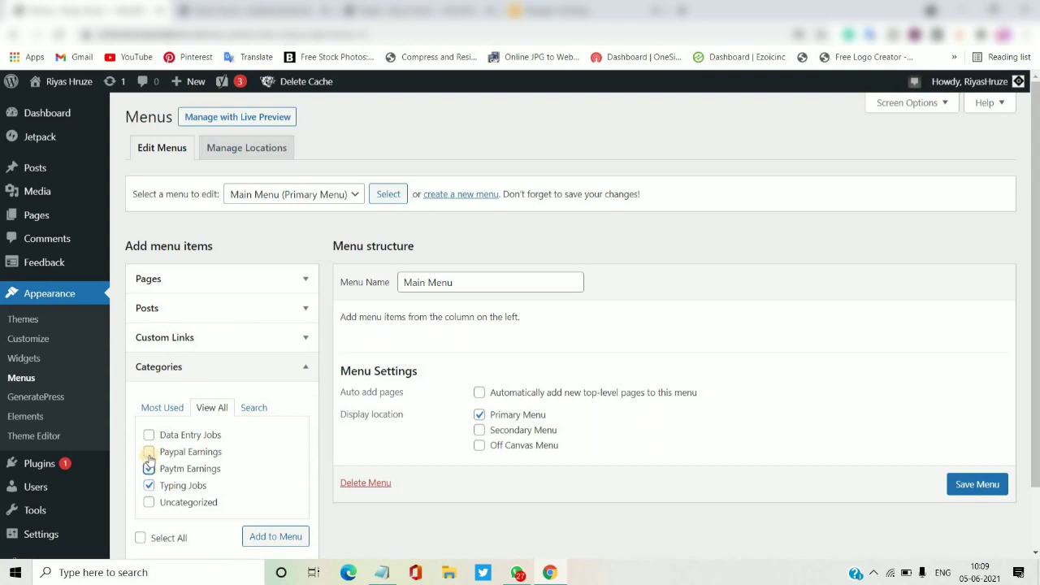
pyautogui.click(149, 436)
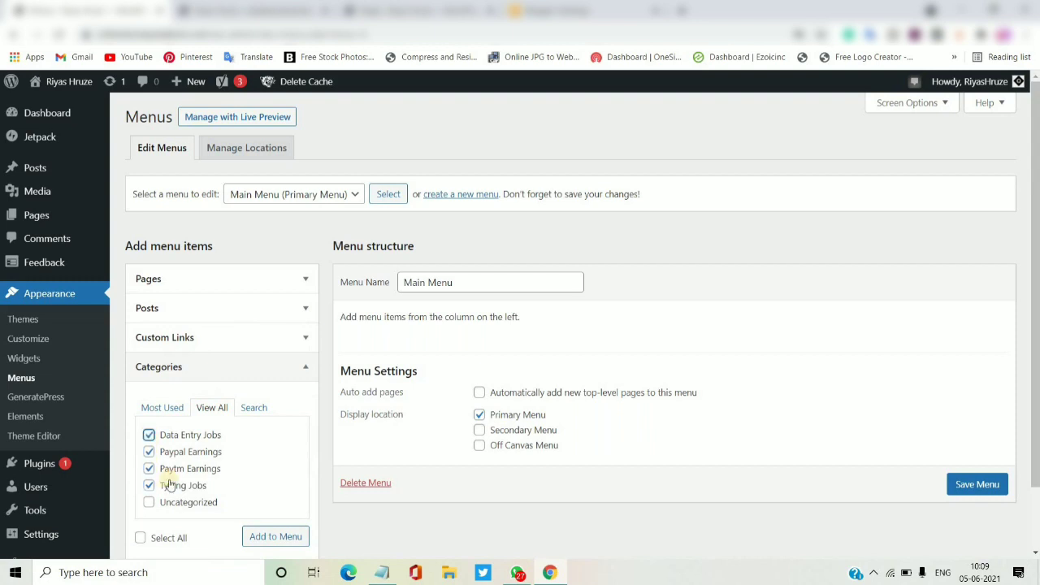
pyautogui.click(258, 537)
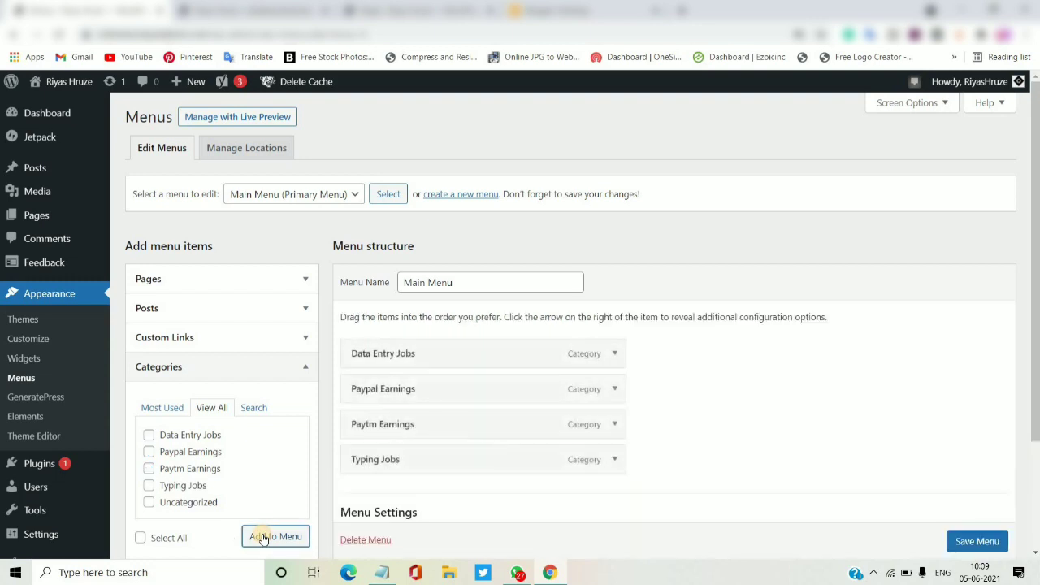
pyautogui.scroll(-1, 983, 459)
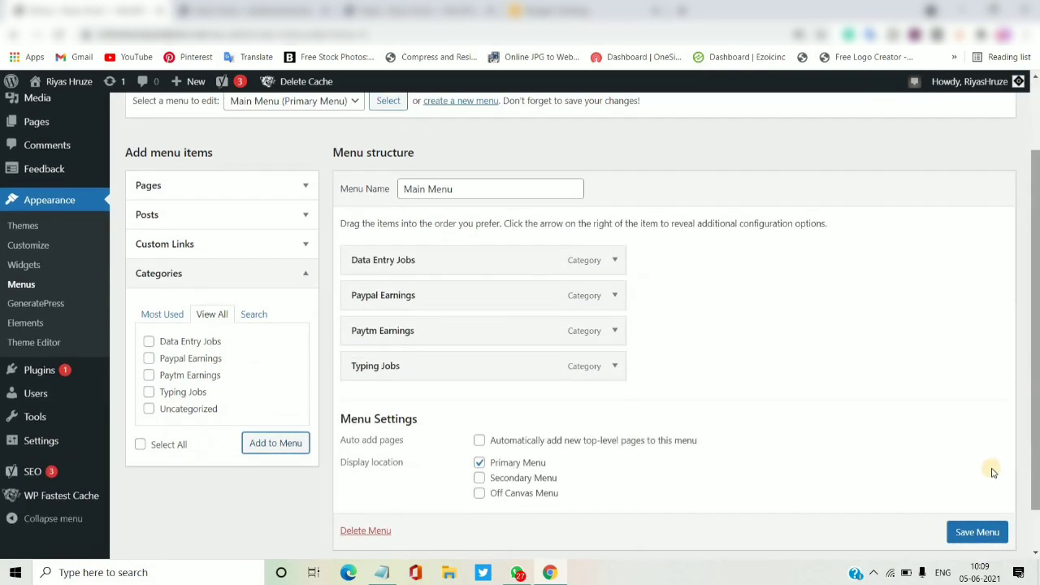
pyautogui.click(983, 530)
pyautogui.scroll(-1, 983, 533)
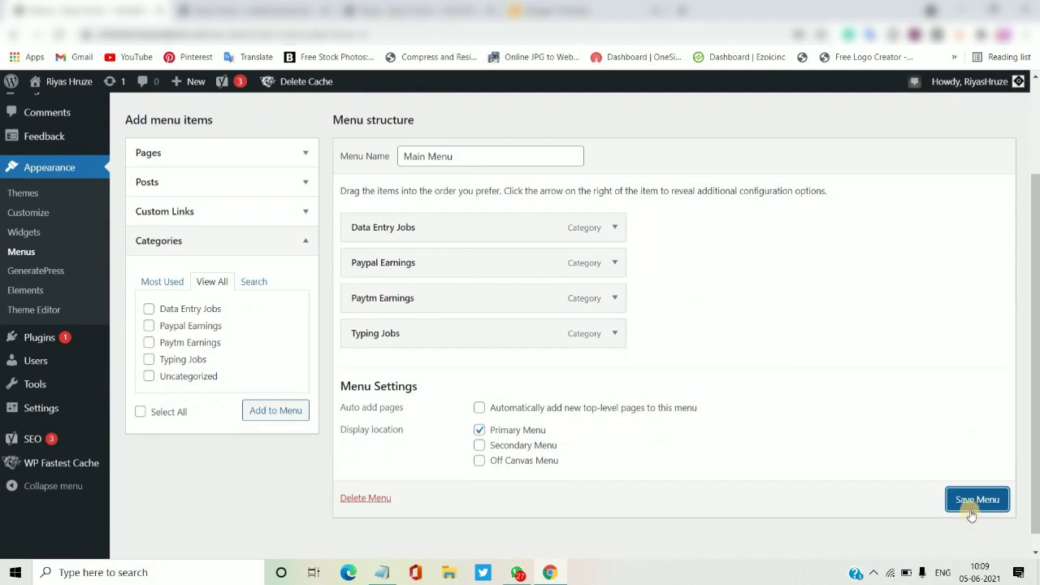
pyautogui.click(971, 504)
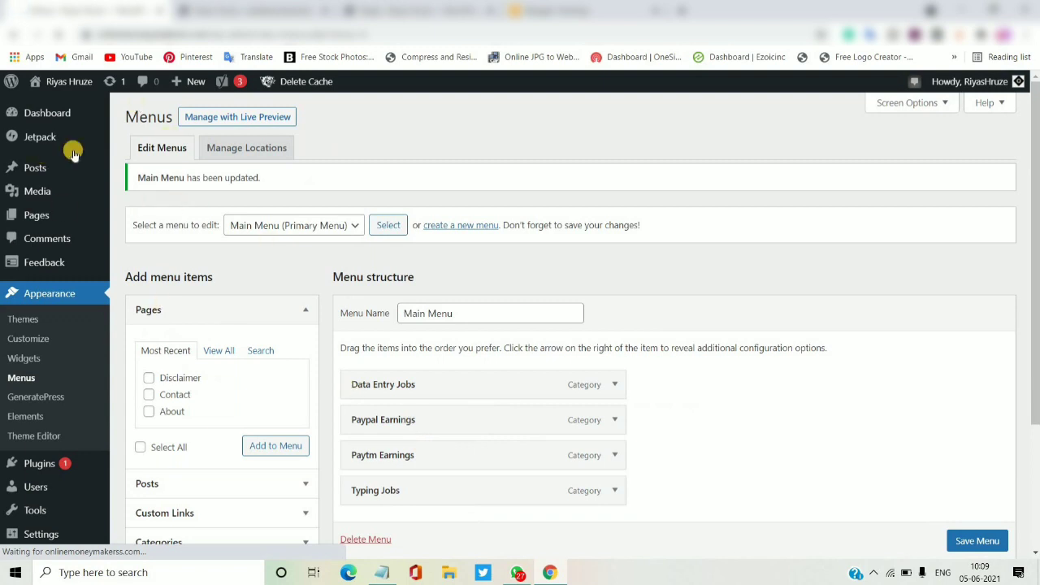
# - Check the header menu on the live site and examine its location settings and the Pages footer widget in the Customizer
pyautogui.click(244, 114)
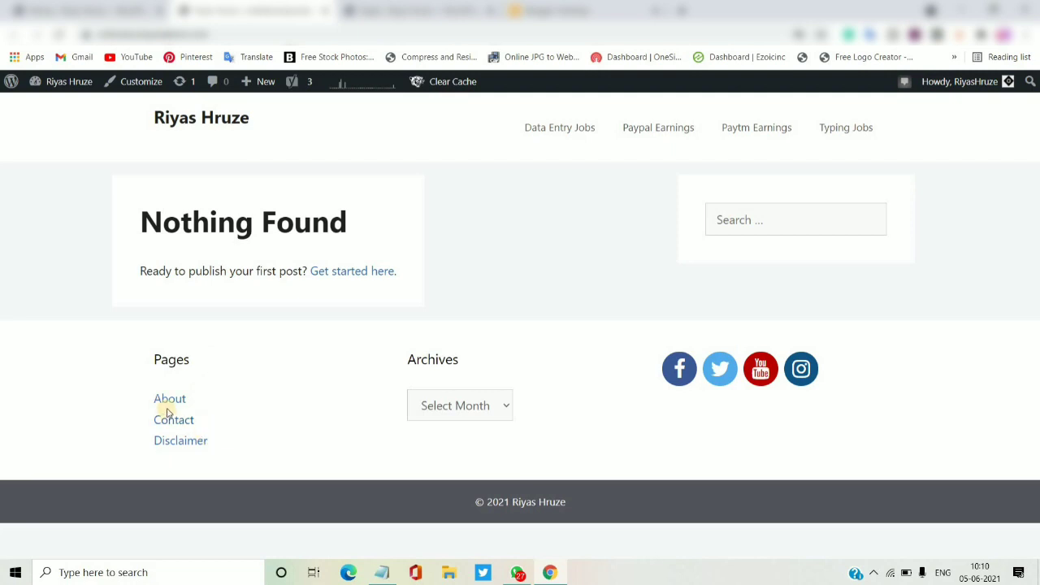
pyautogui.click(141, 87)
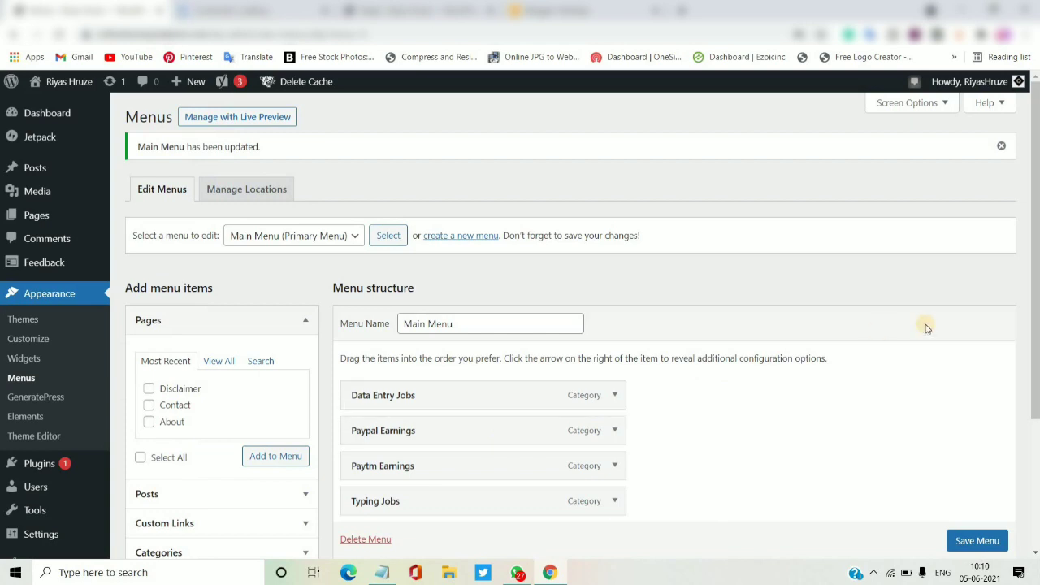
pyautogui.scroll(-2, 1028, 303)
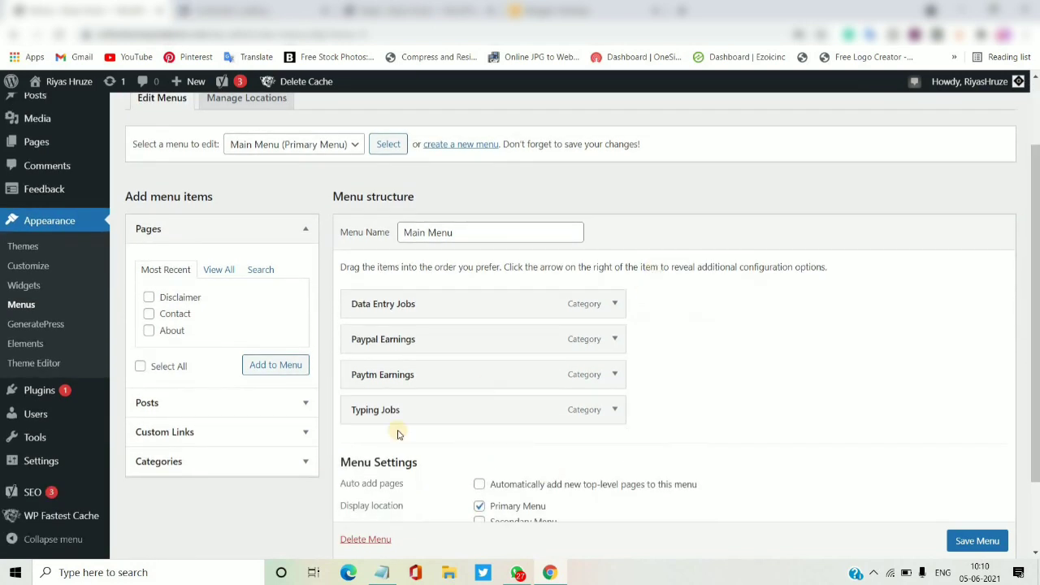
pyautogui.click(223, 463)
pyautogui.click(210, 362)
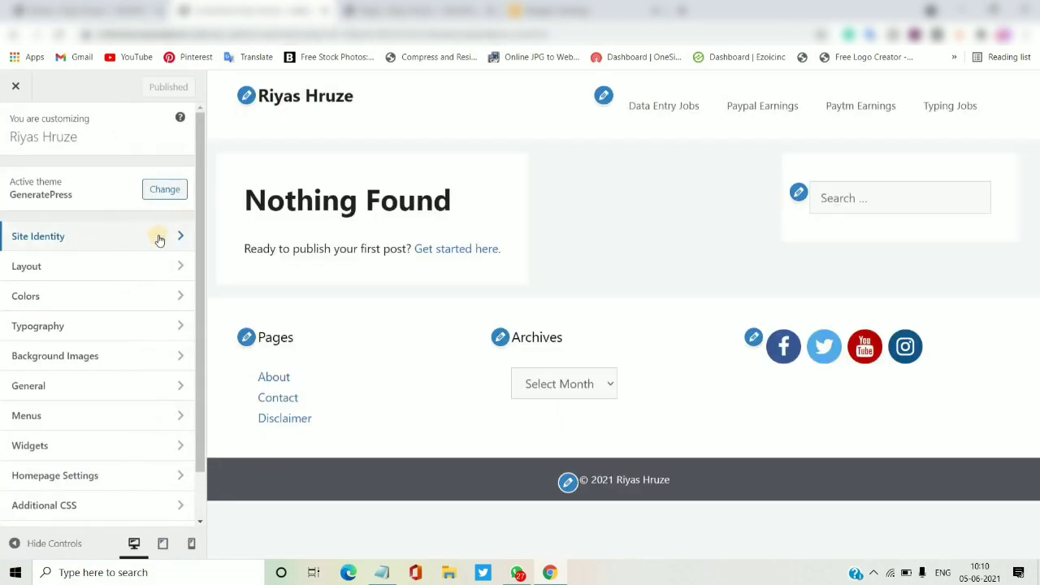
pyautogui.click(602, 96)
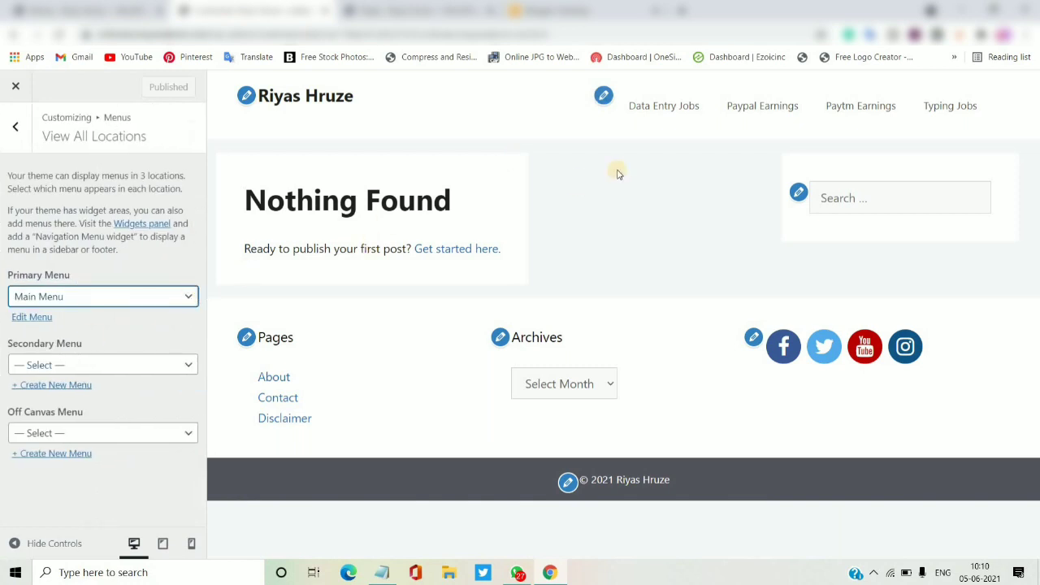
pyautogui.click(247, 342)
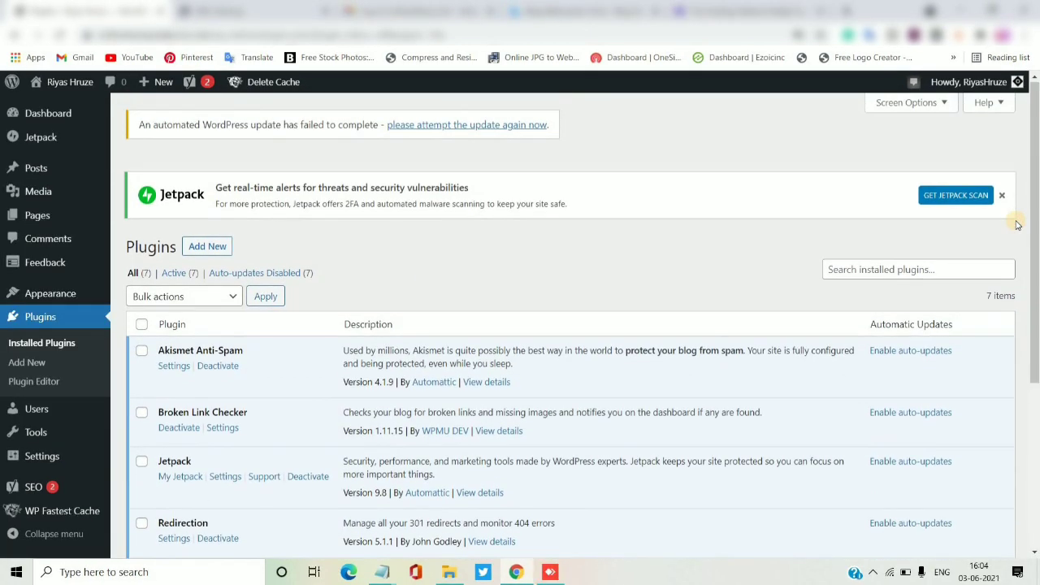
# - Review the full list of installed plugins and their descriptions
pyautogui.moveTo(1033, 219); pyautogui.dragTo(1032, 258)
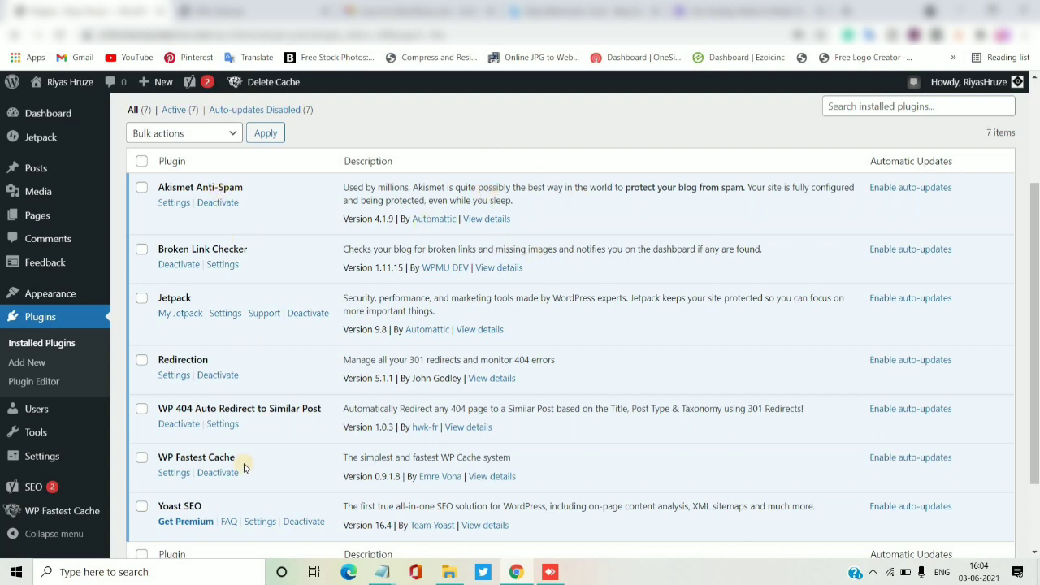
pyautogui.scroll(-1, 1036, 379)
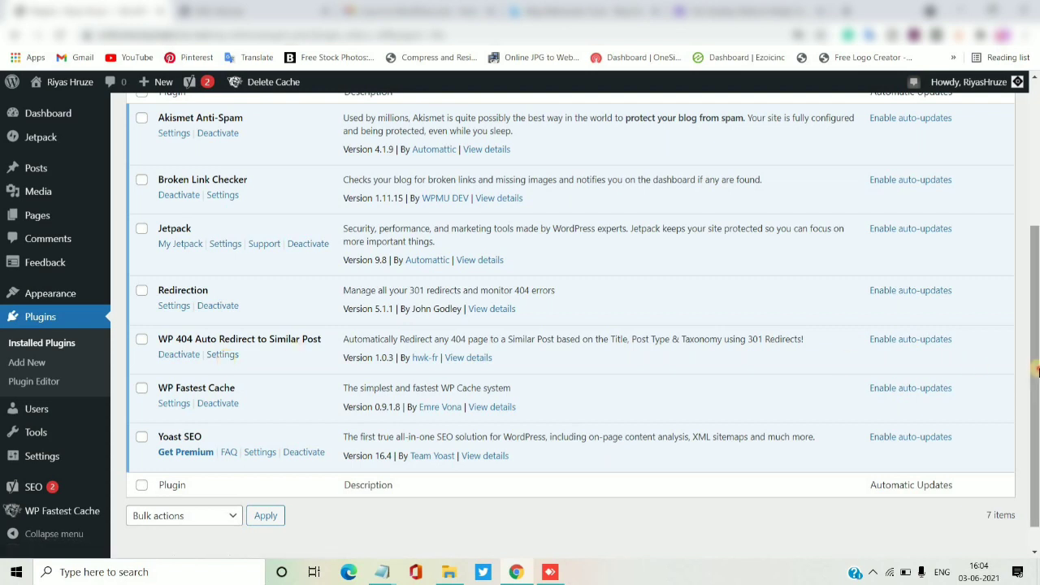
pyautogui.moveTo(1035, 329); pyautogui.dragTo(1037, 173)
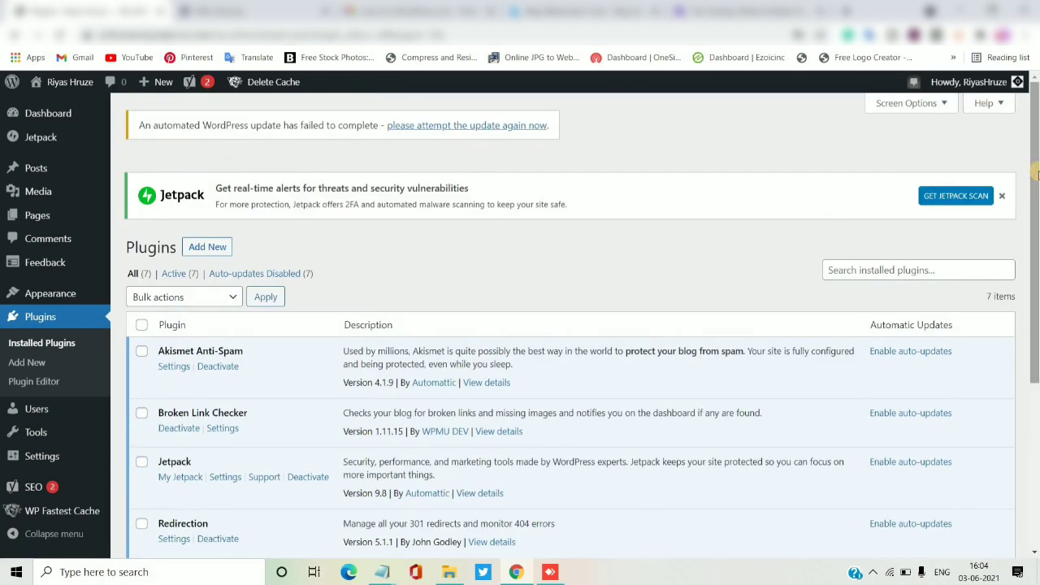